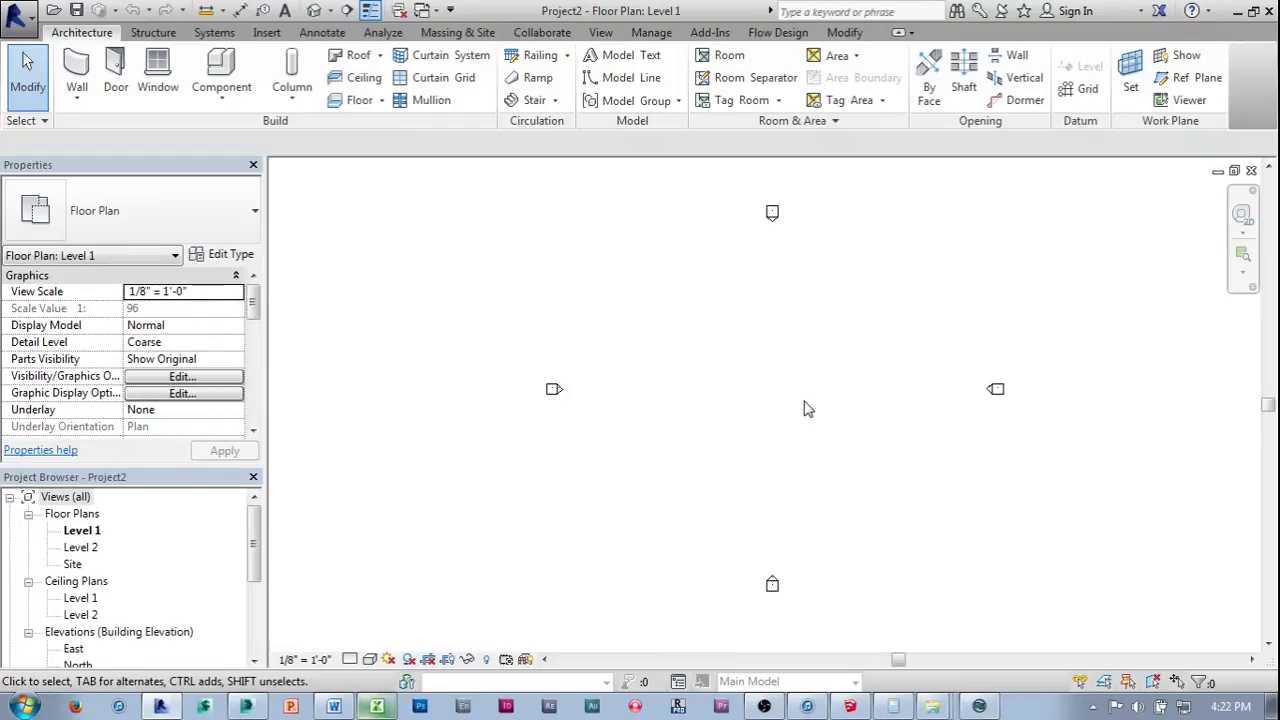
middle_drag(815, 410, 766, 408)
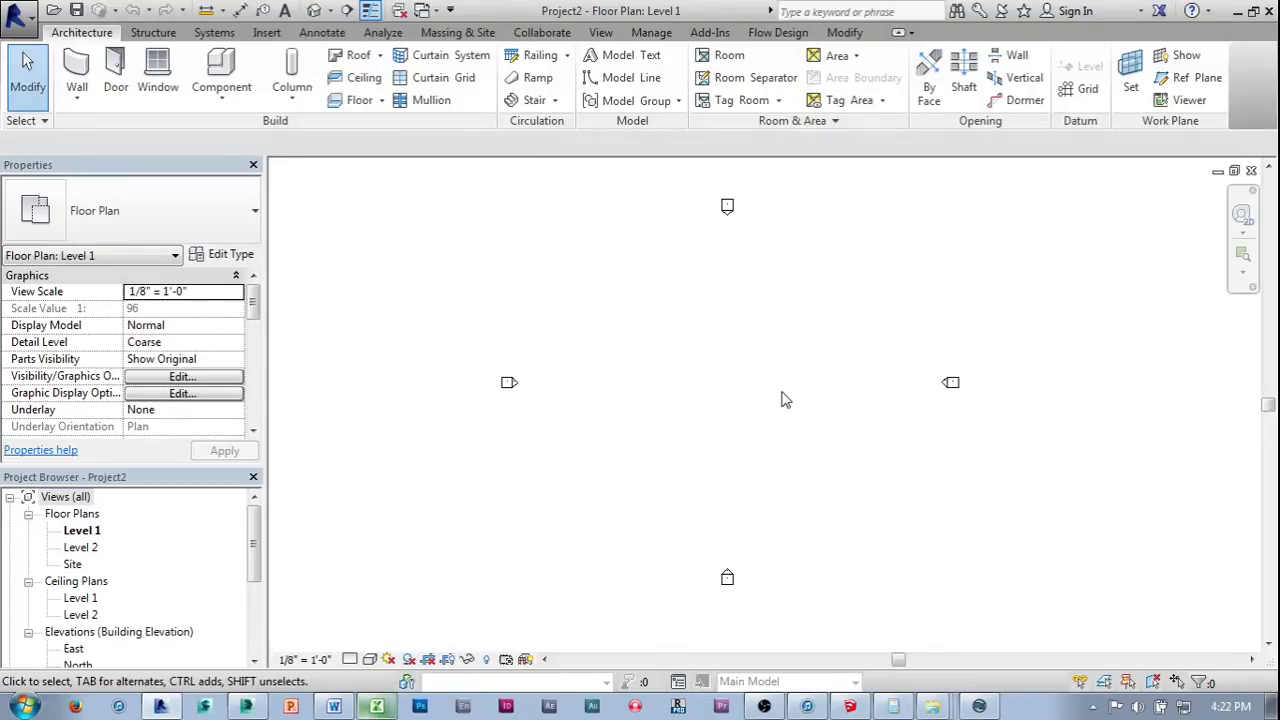
middle_drag(782, 392, 760, 374)
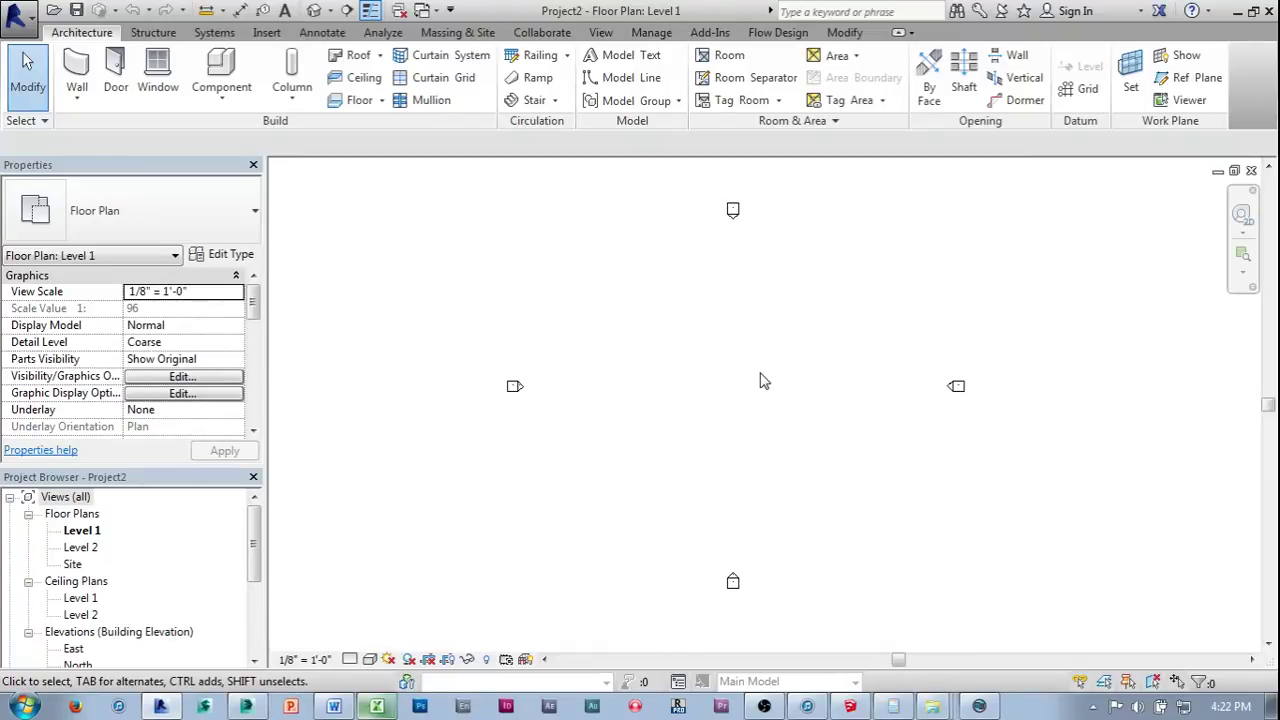
middle_drag(760, 380, 728, 380)
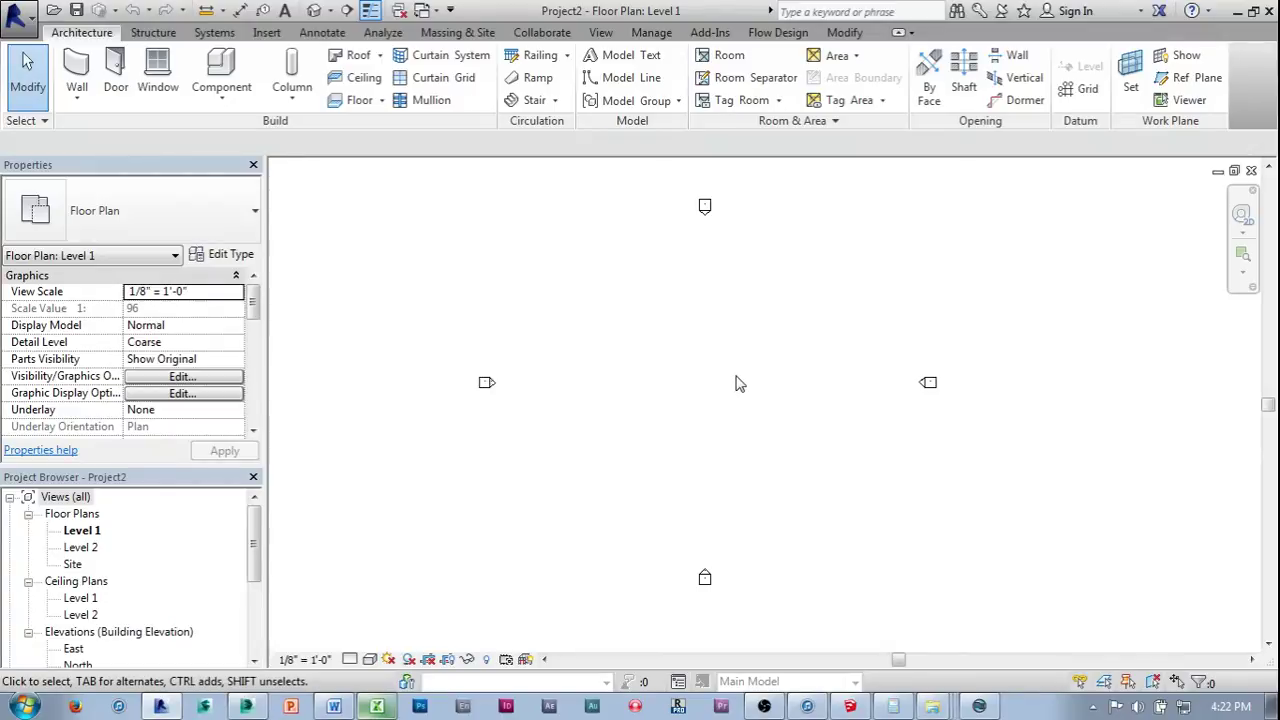
middle_drag(731, 384, 724, 393)
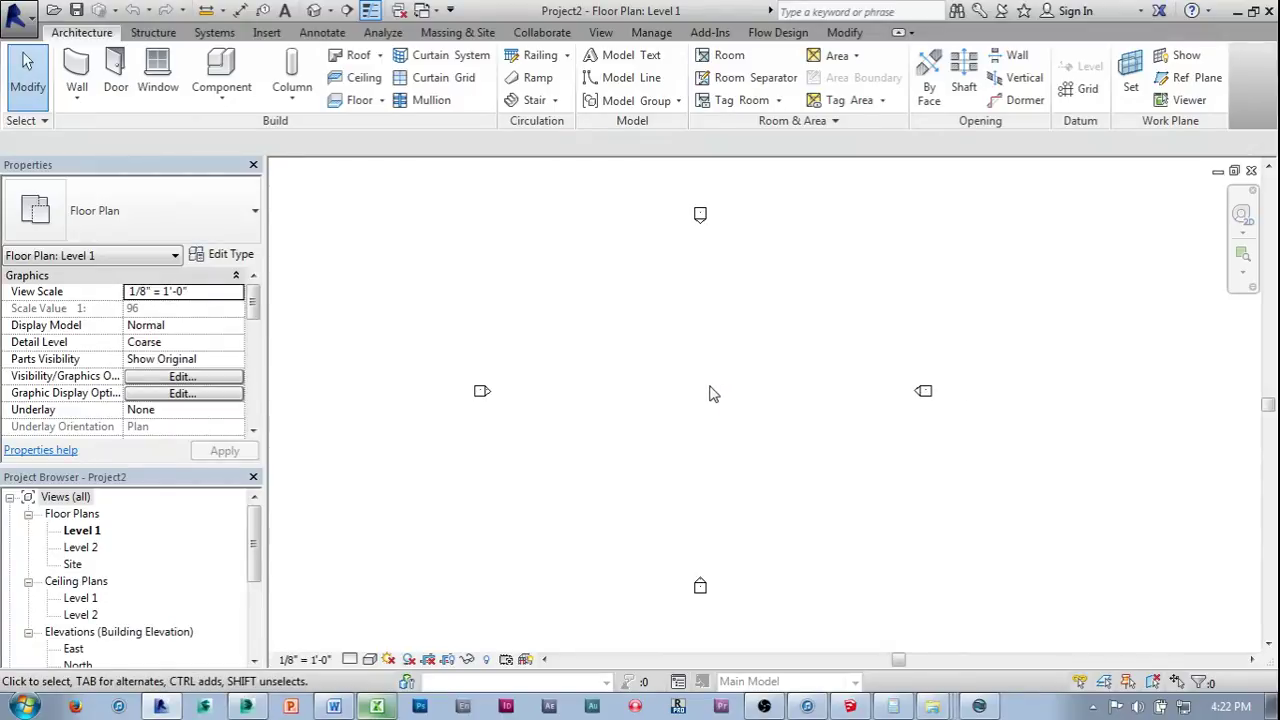
scroll(712, 393, down, 1)
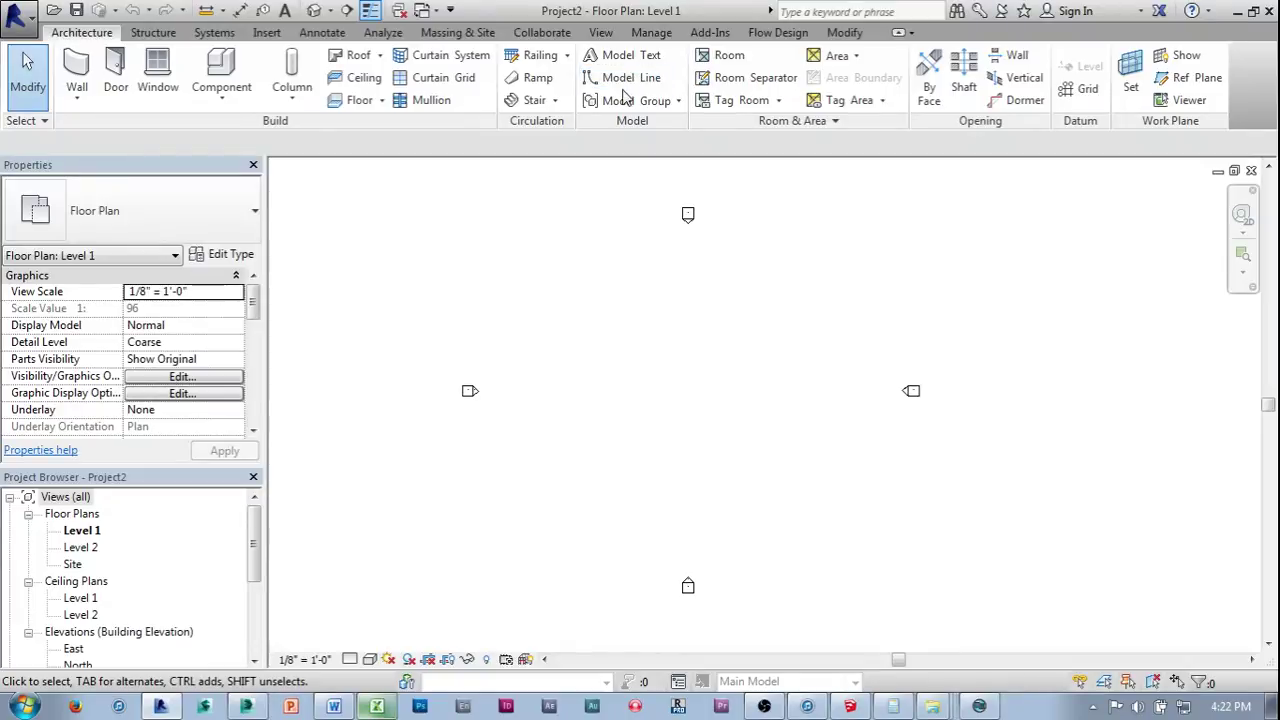
Create an L-shaped stair from Level 1 to Level 2 with a first run about 8'-3" long and a perpendicular second run using the remaining risers.
click(532, 106)
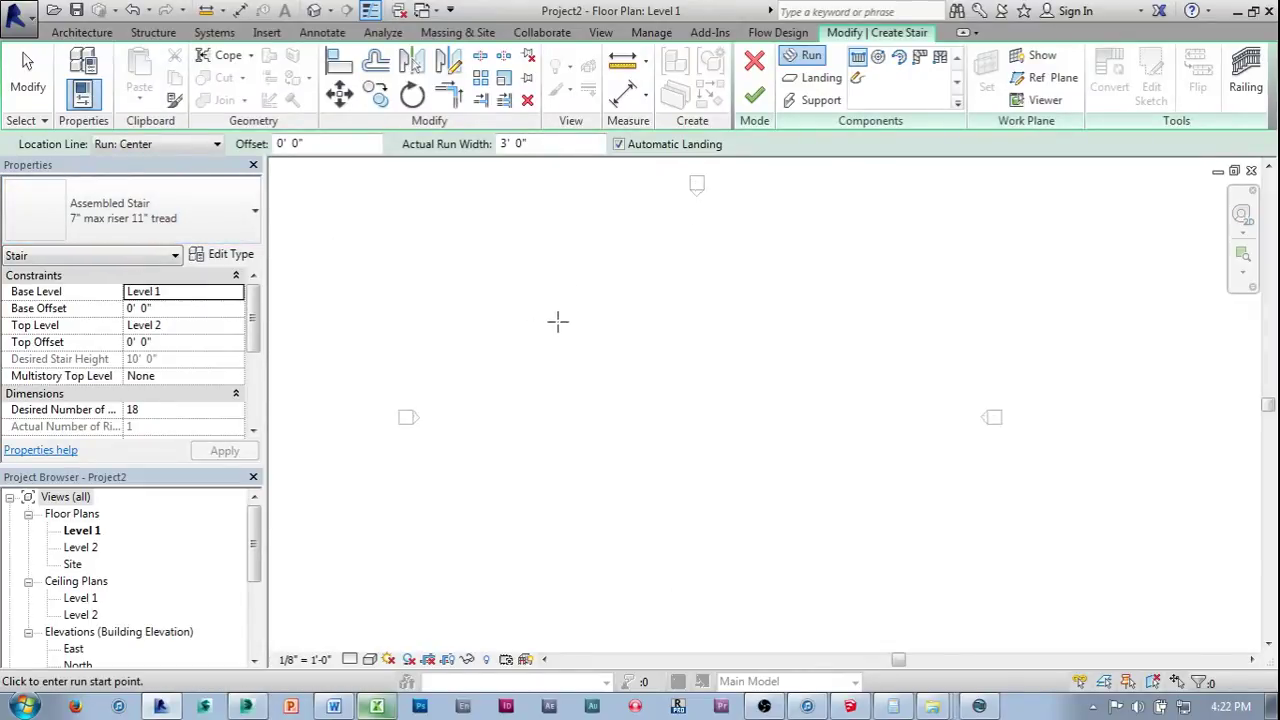
click(576, 262)
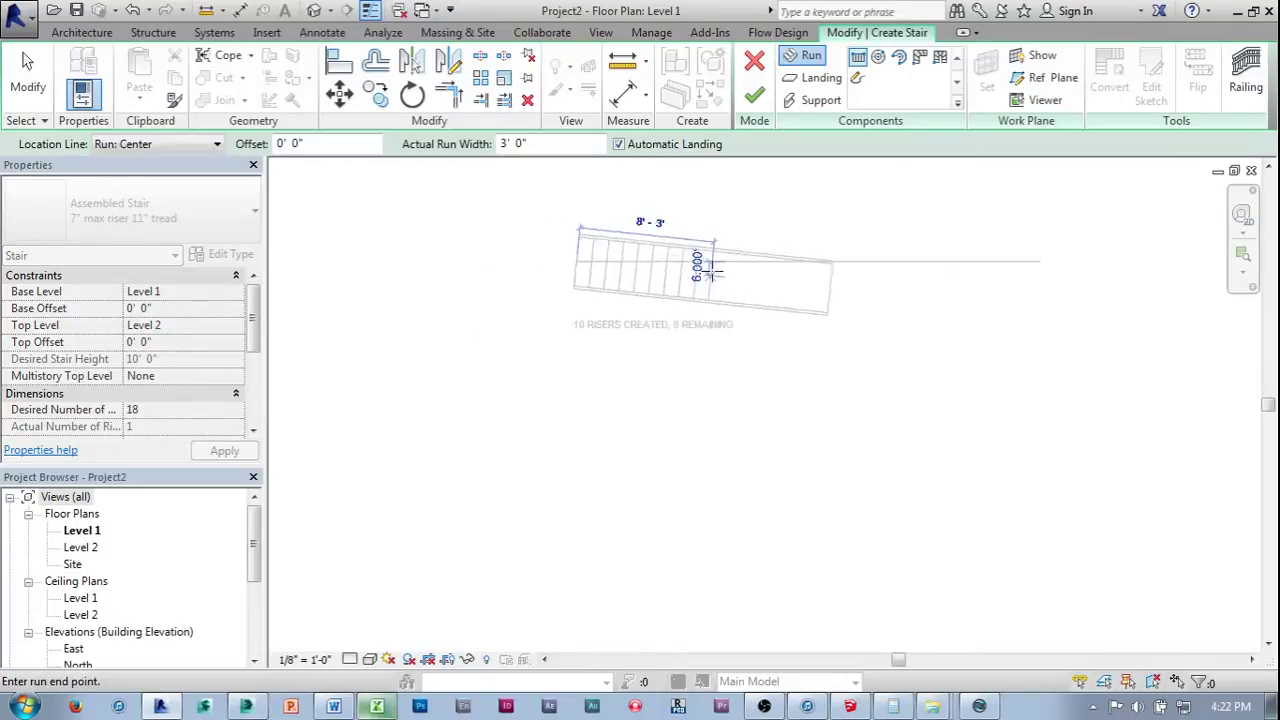
click(714, 261)
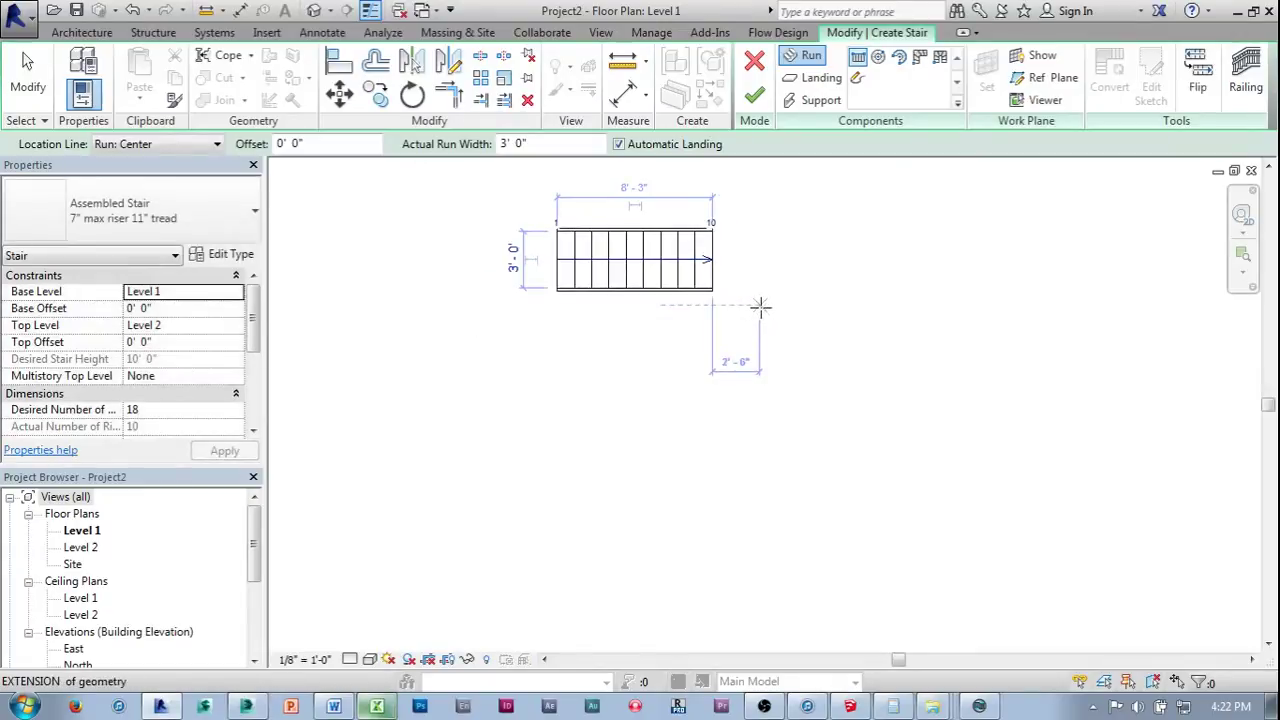
click(760, 305)
click(757, 447)
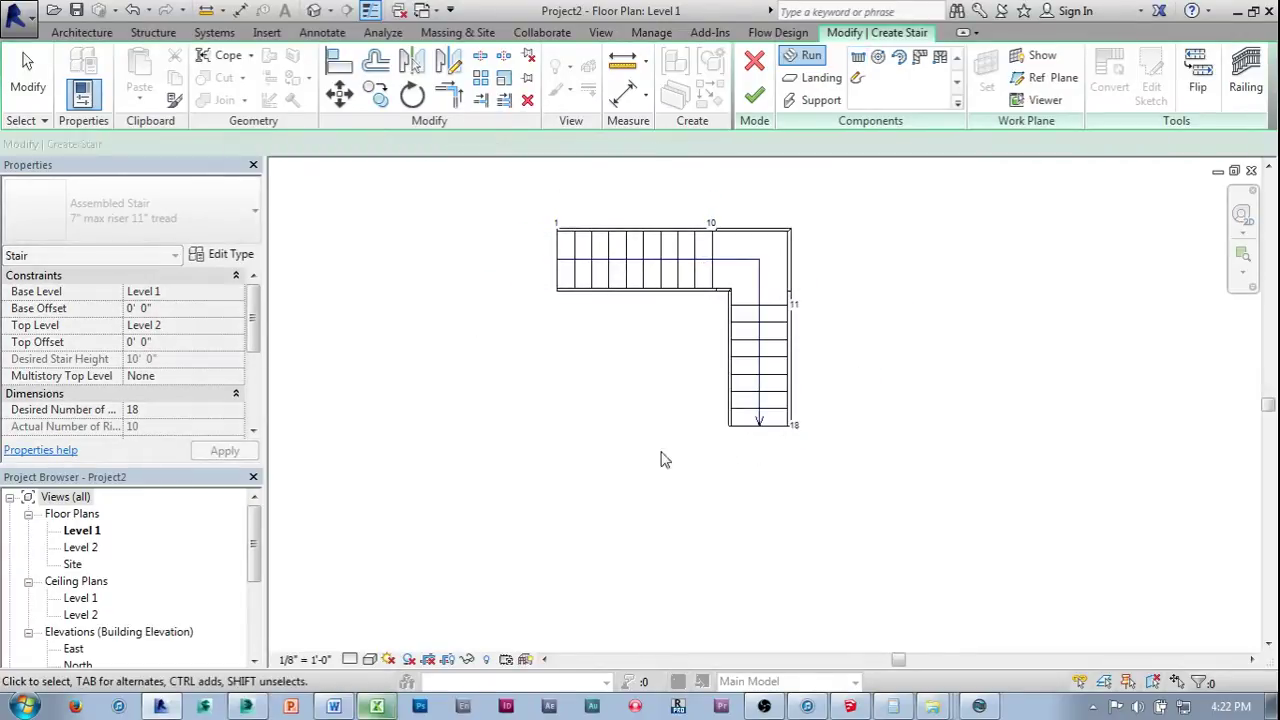
key(Escape)
Open the default 3D view and examine the stair's treads, landing and stringers from several angles.
scroll(651, 429, down, 1)
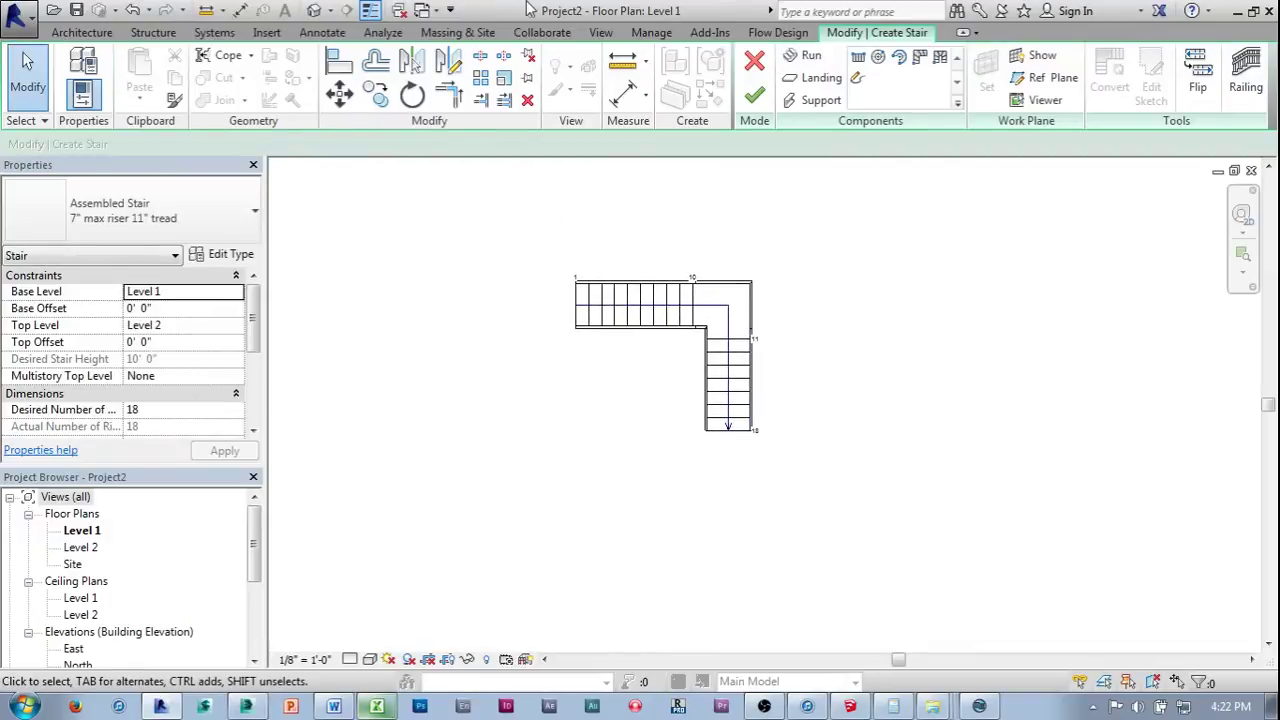
click(316, 14)
shift+middle_drag(591, 277, 750, 375)
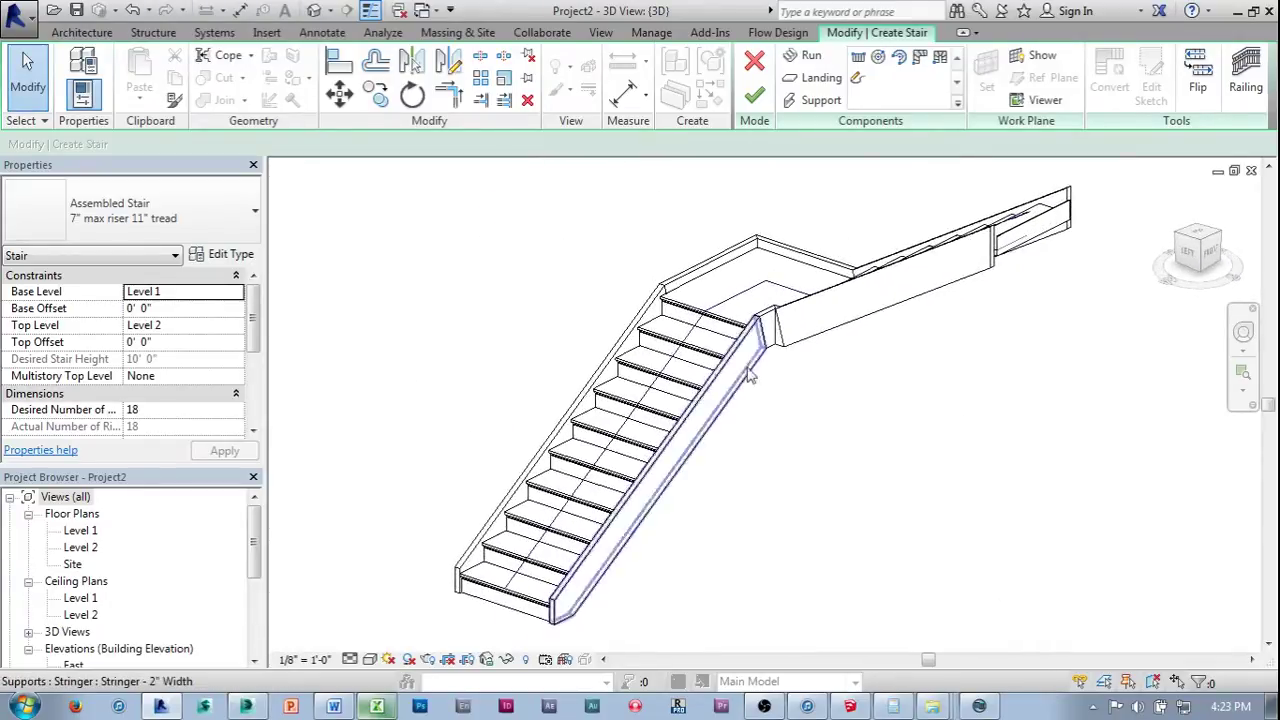
scroll(740, 360, up, 3)
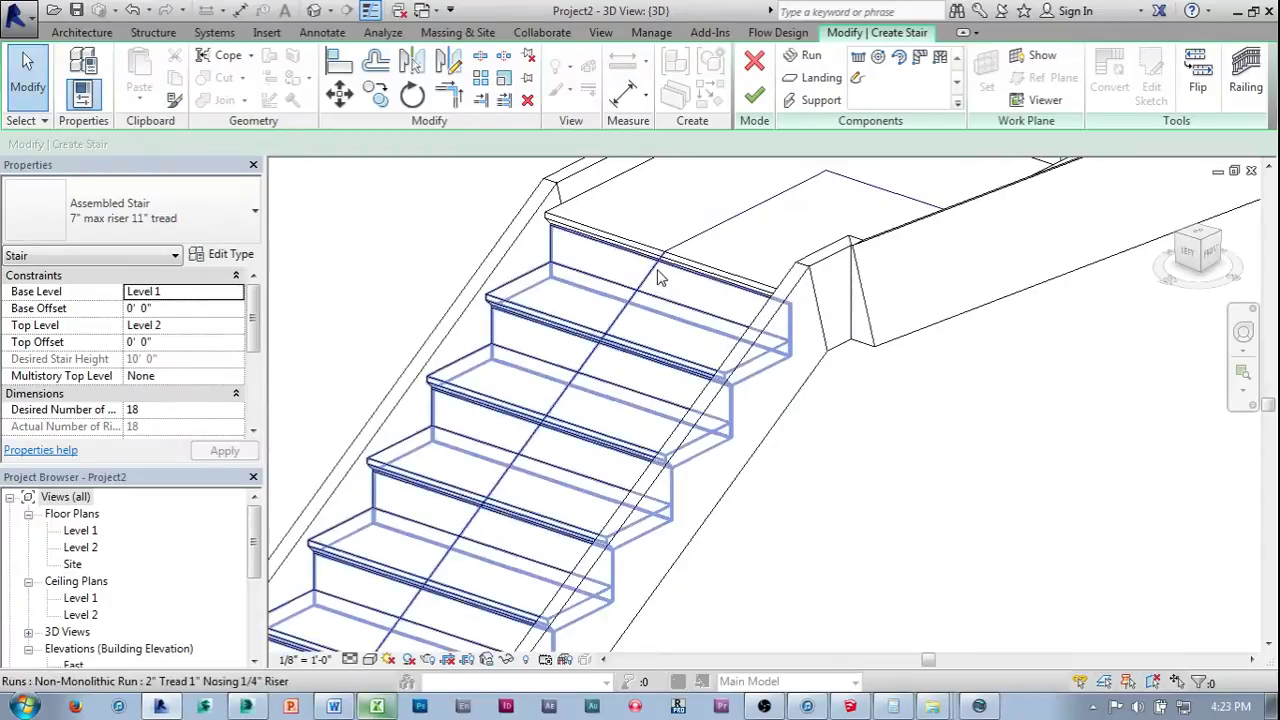
scroll(659, 278, down, 2)
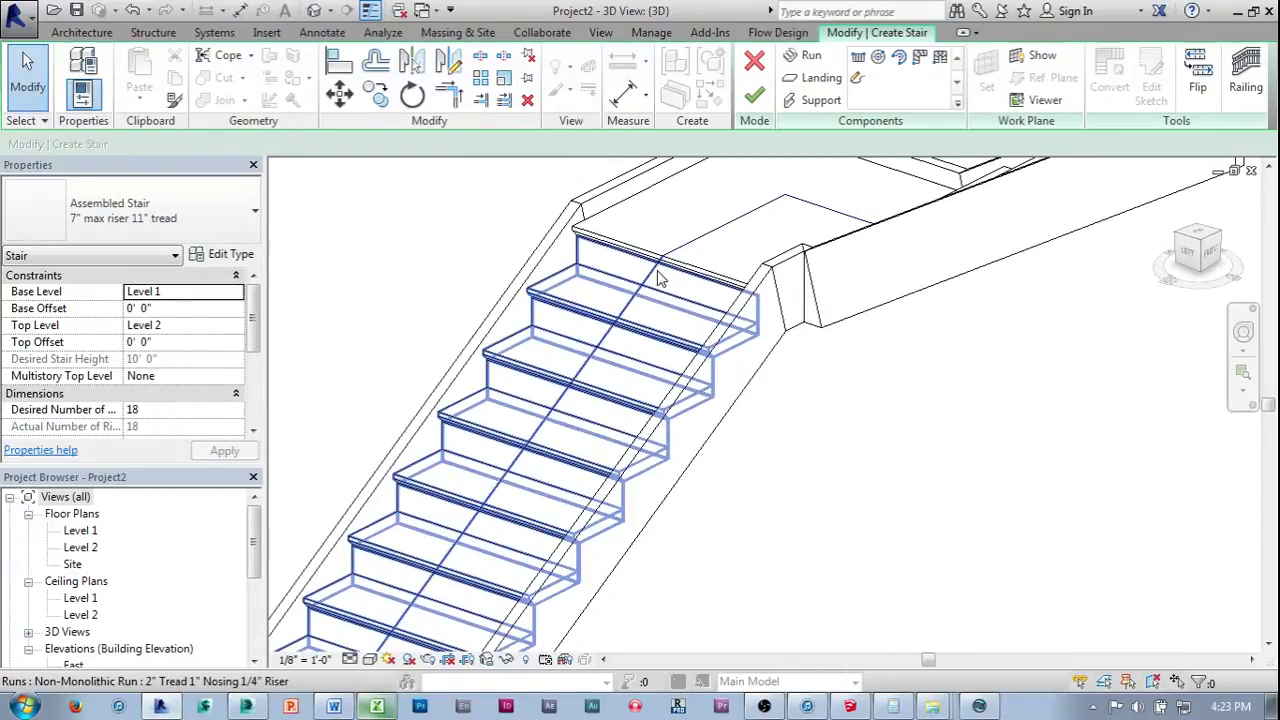
scroll(659, 278, down, 3)
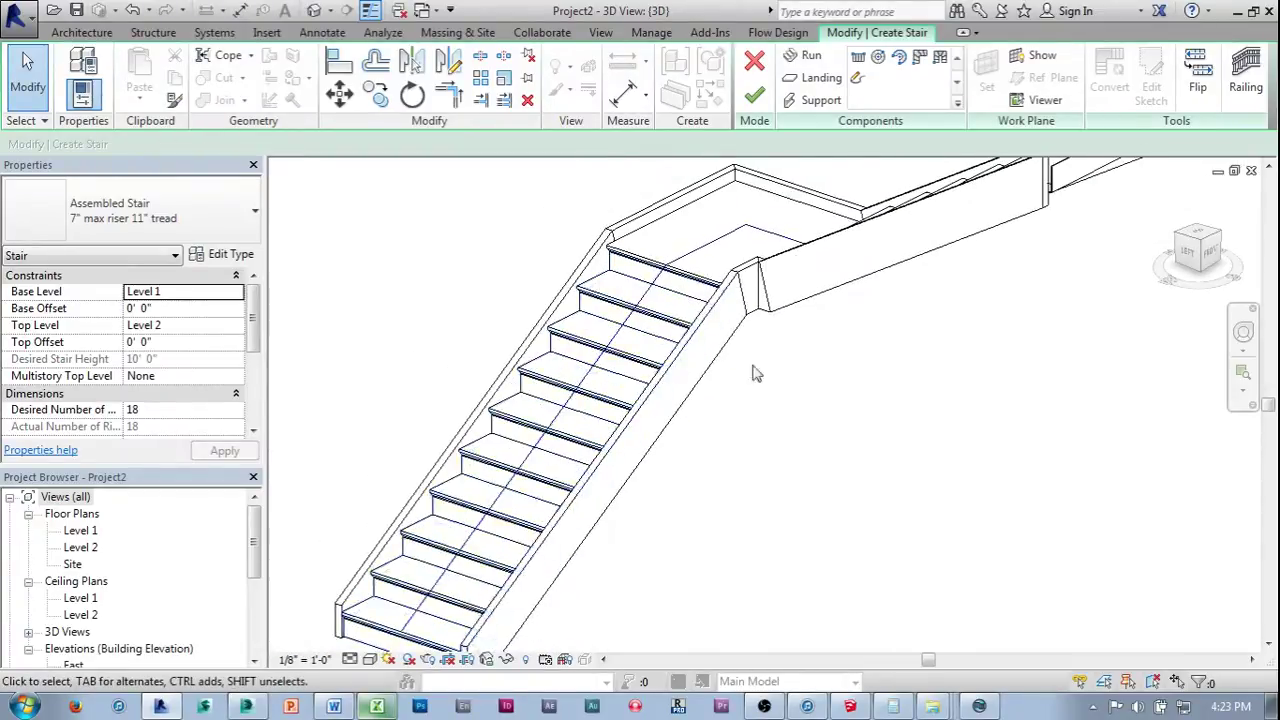
shift+middle_drag(971, 344, 858, 388)
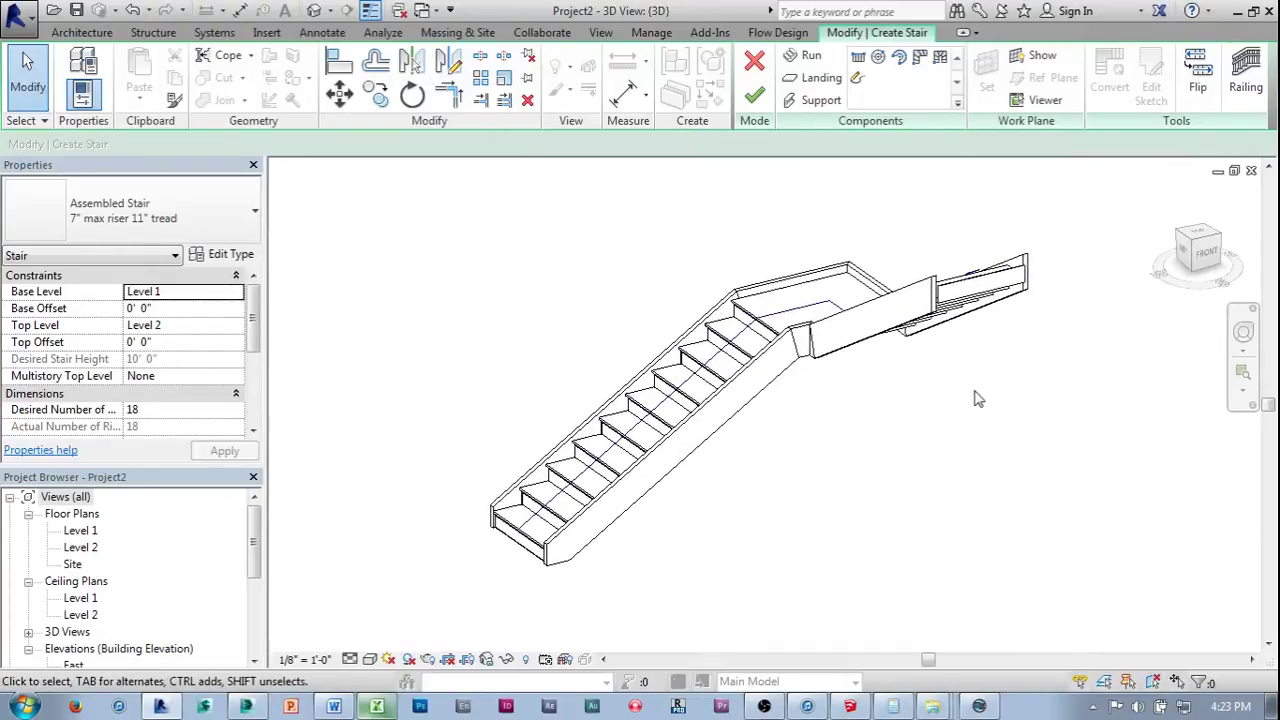
shift+middle_drag(985, 399, 1125, 452)
middle_drag(905, 482, 787, 461)
scroll(800, 463, up, 3)
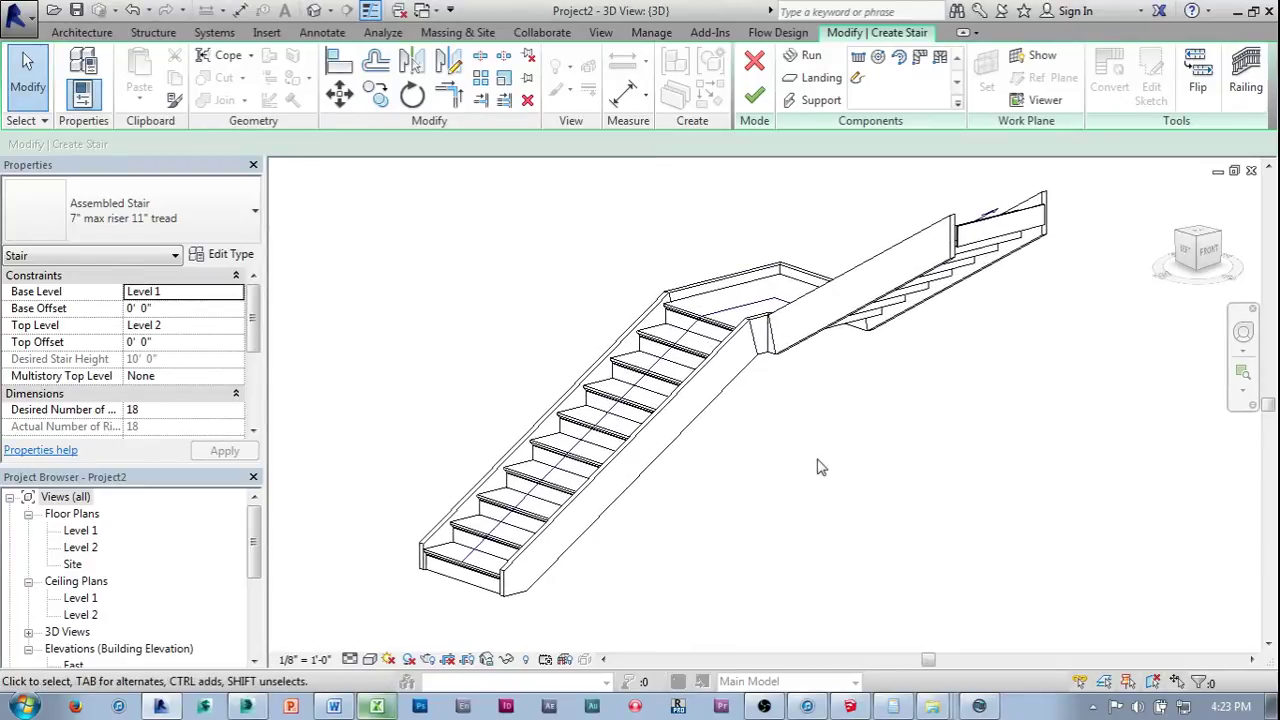
middle_drag(818, 465, 848, 462)
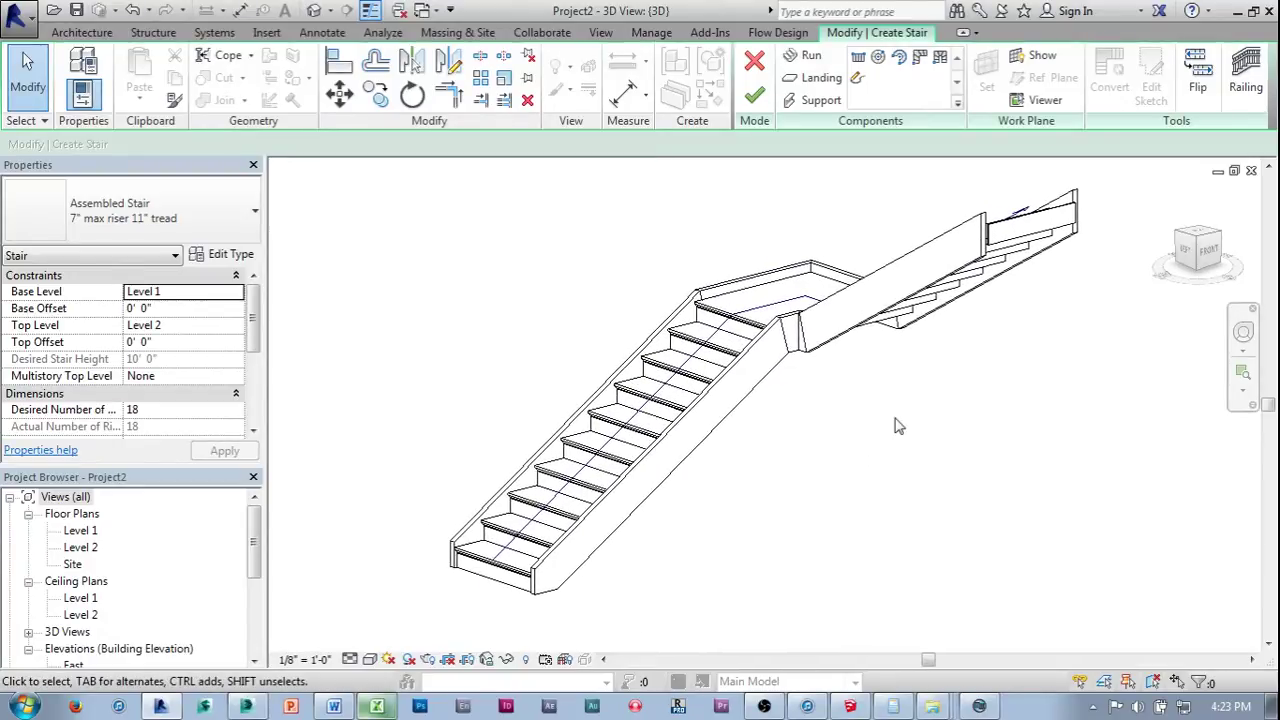
shift+middle_drag(883, 421, 900, 463)
scroll(889, 432, up, 3)
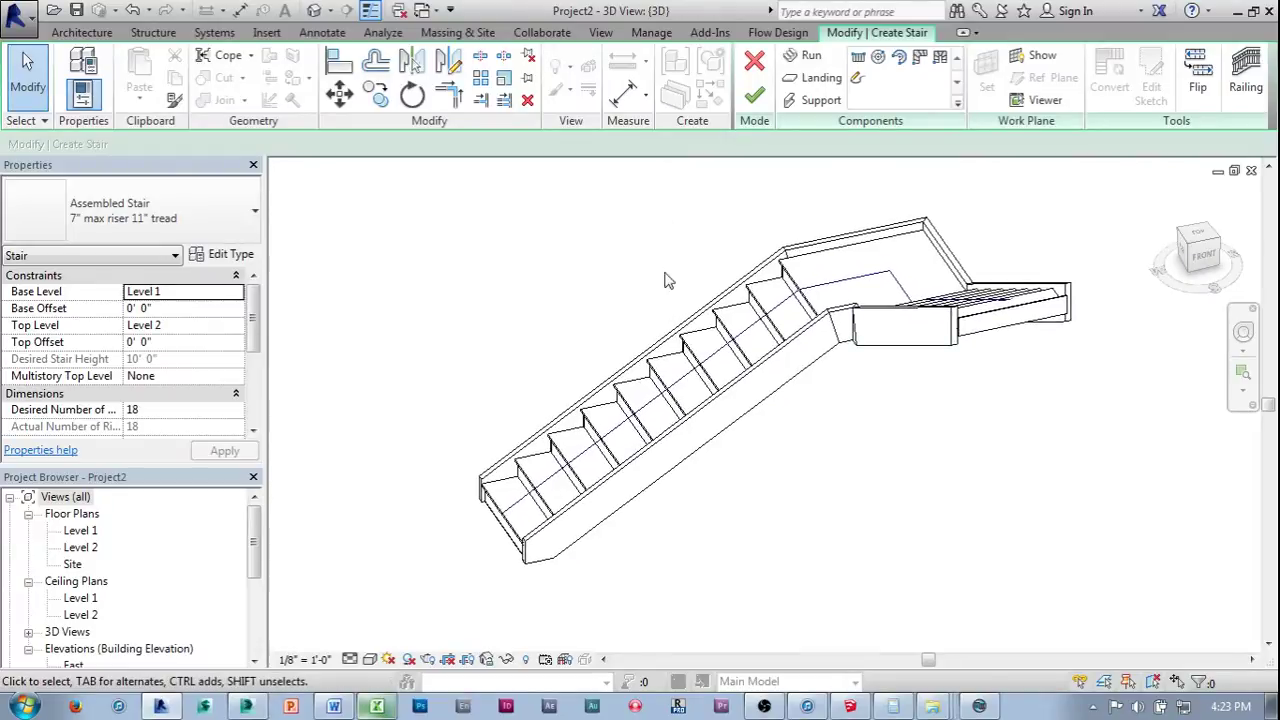
scroll(515, 202, down, 1)
Change the stair's type to Cast-In-Place Stair, Monolithic Stair, and accept the tread depth warning.
middle_drag(460, 253, 471, 277)
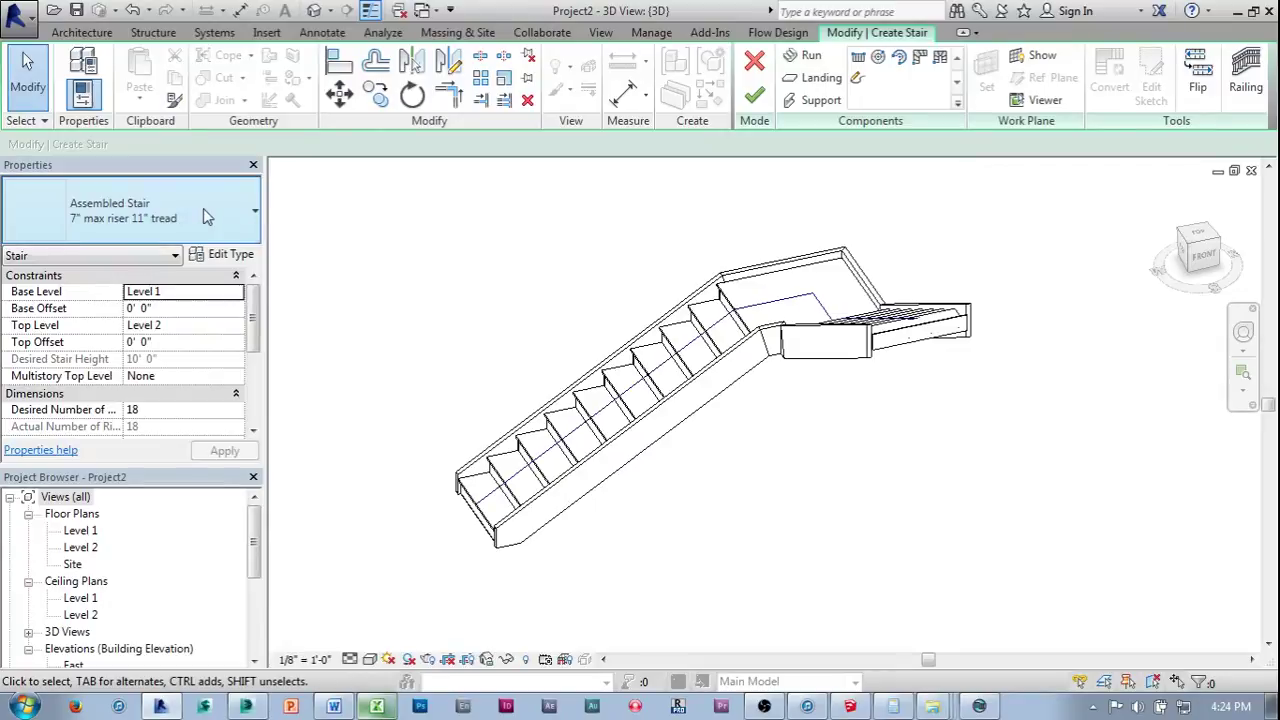
click(168, 318)
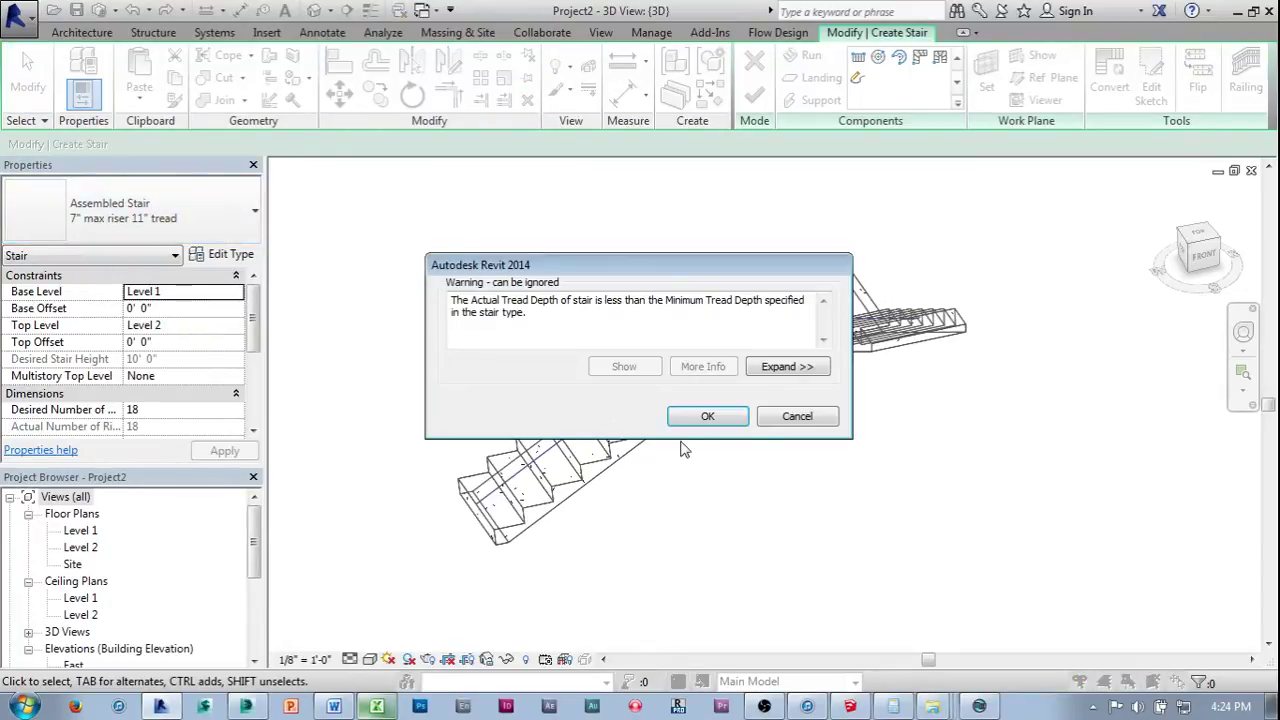
click(708, 417)
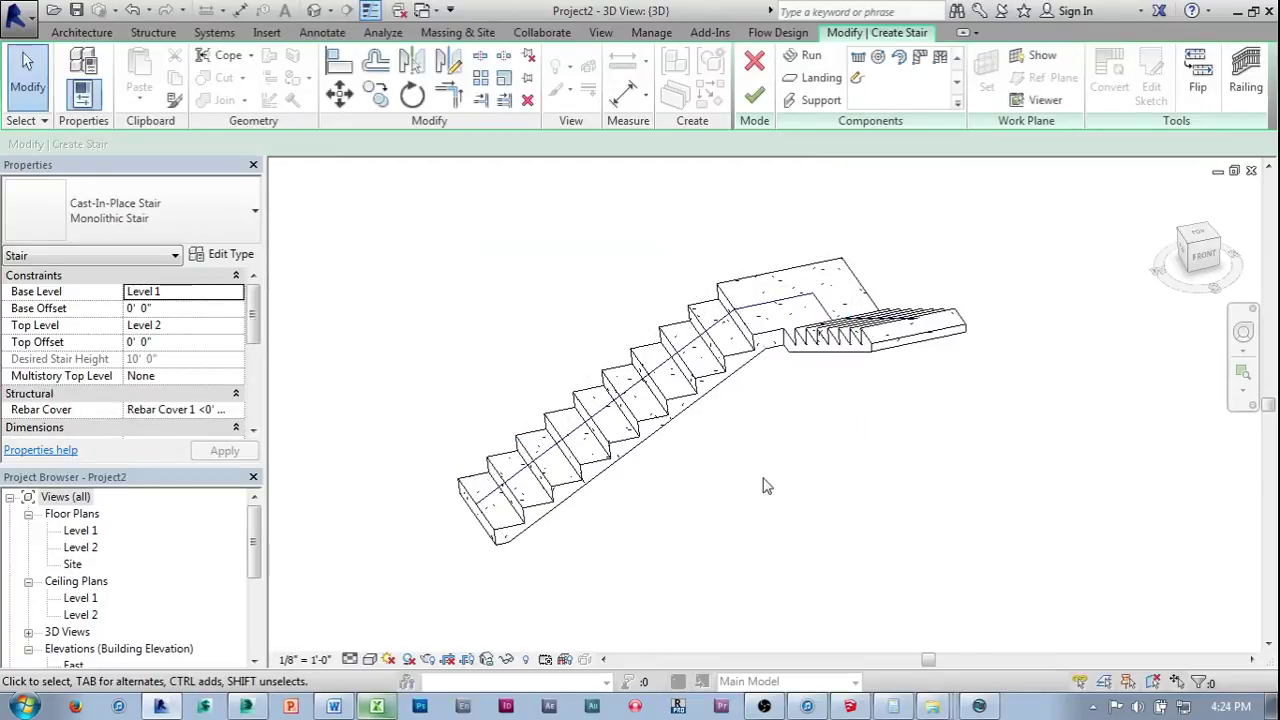
Examine the monolithic stair's steps, landing and sloped underside from several angles in 3D.
mouse_move(737, 500)
shift+middle_down()
mouse_move(766, 418)
mouse_move(994, 323)
mouse_move(940, 372)
mouse_move(771, 397)
mouse_move(695, 470)
mouse_move(670, 464)
mouse_move(734, 471)
mouse_move(781, 429)
shift+middle_up()
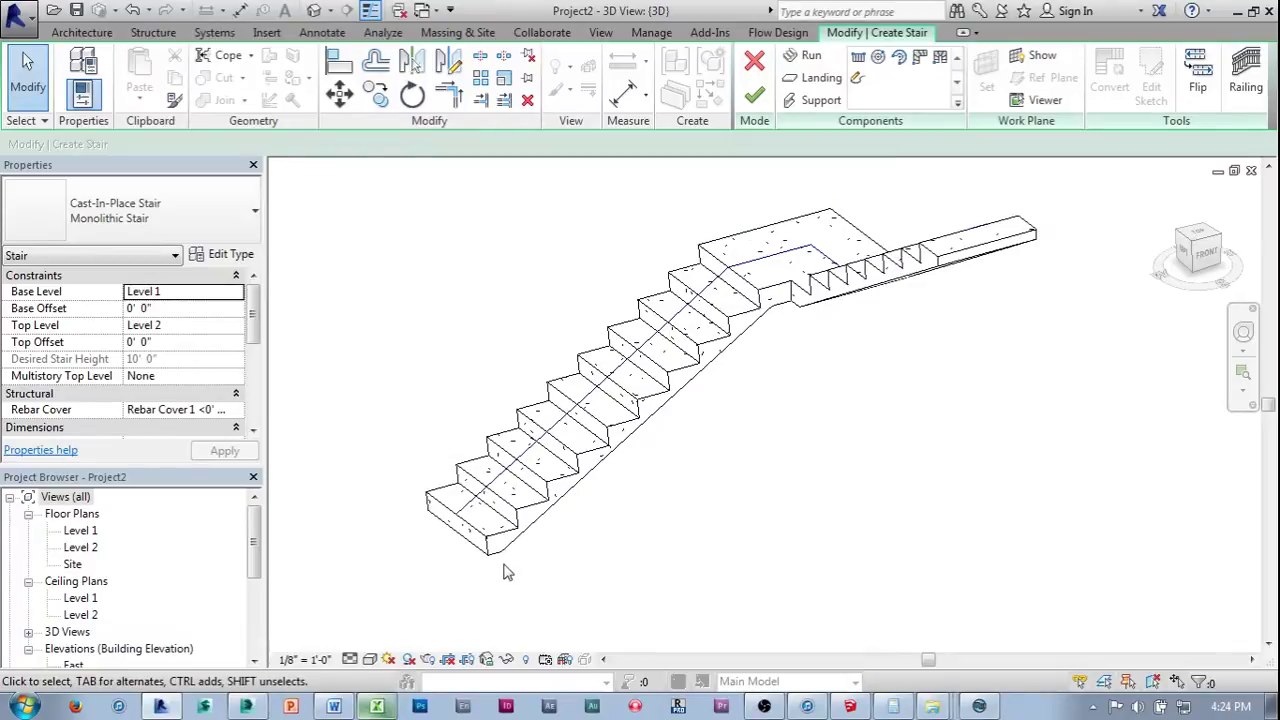
shift+middle_drag(660, 410, 527, 309)
shift+middle_drag(823, 434, 825, 505)
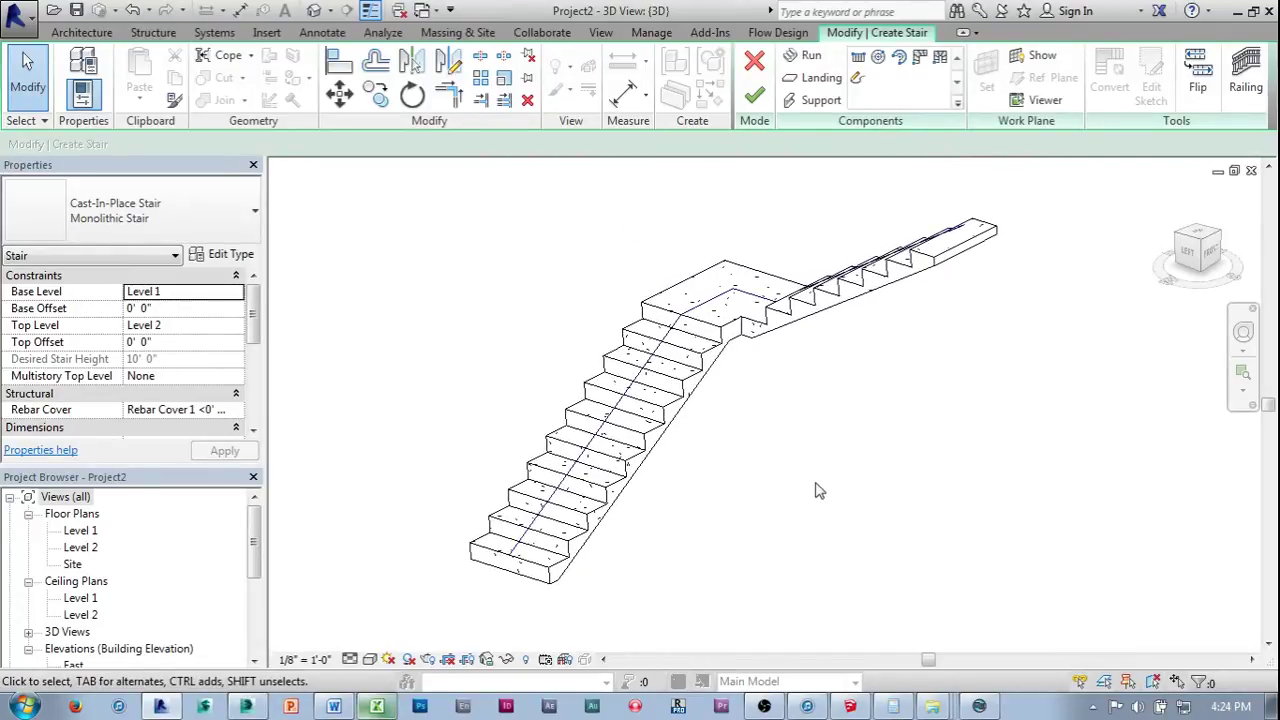
shift+middle_drag(731, 462, 830, 452)
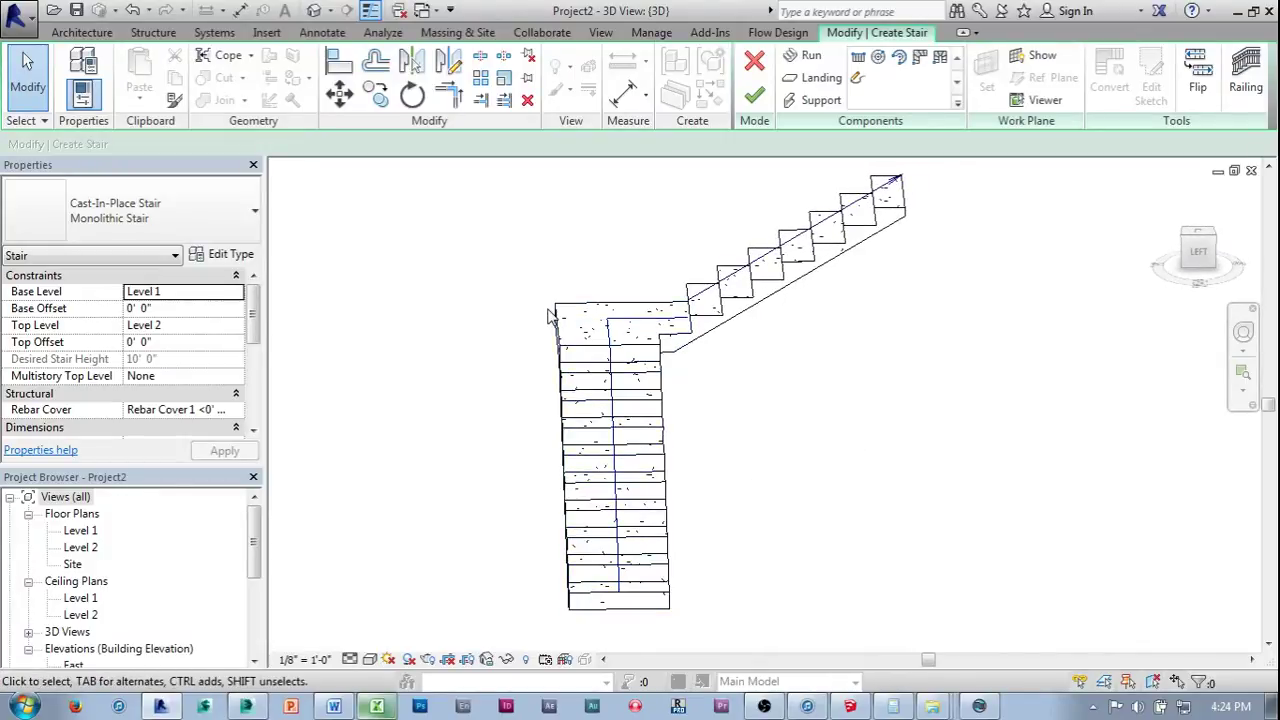
shift+middle_drag(770, 343, 840, 290)
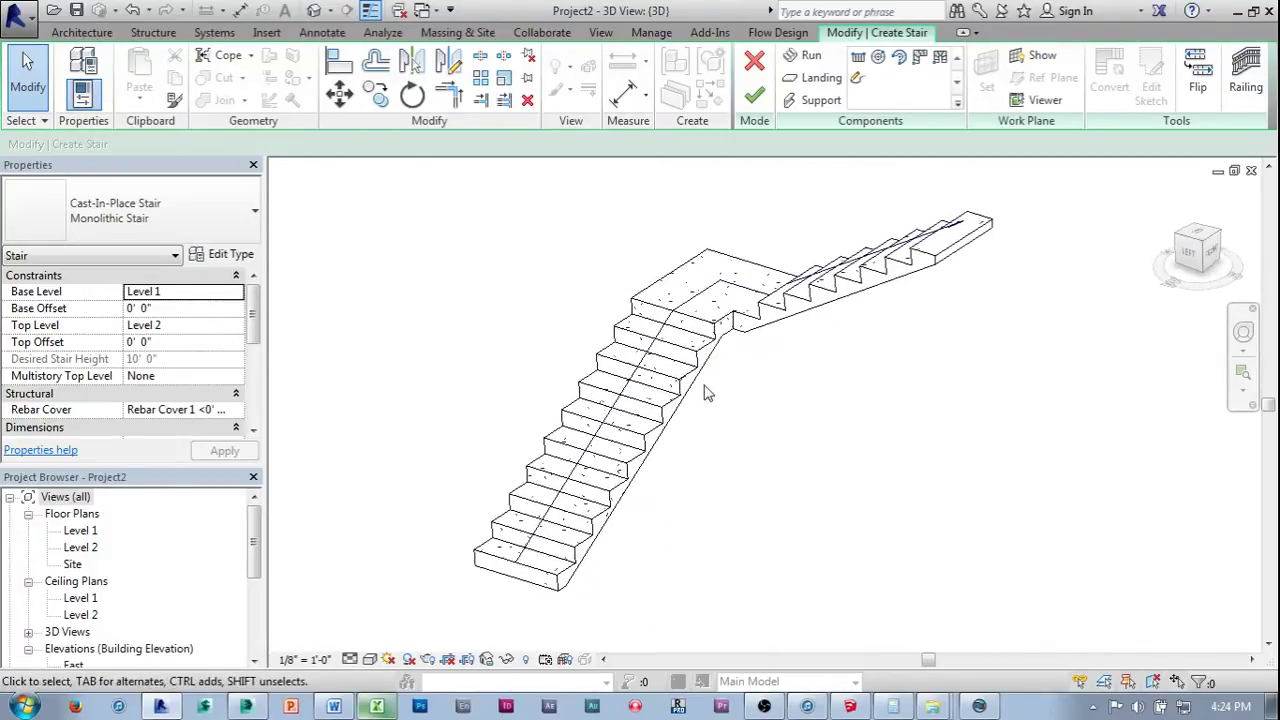
shift+middle_drag(763, 389, 789, 434)
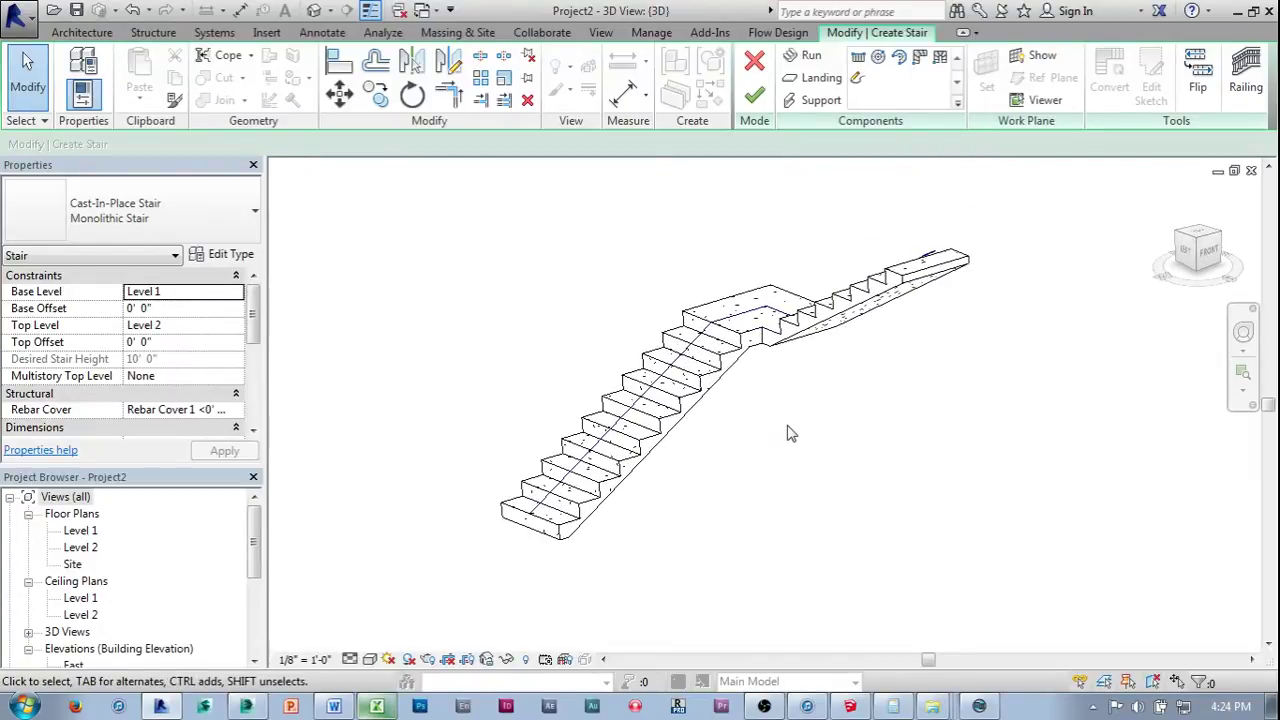
middle_drag(790, 433, 751, 422)
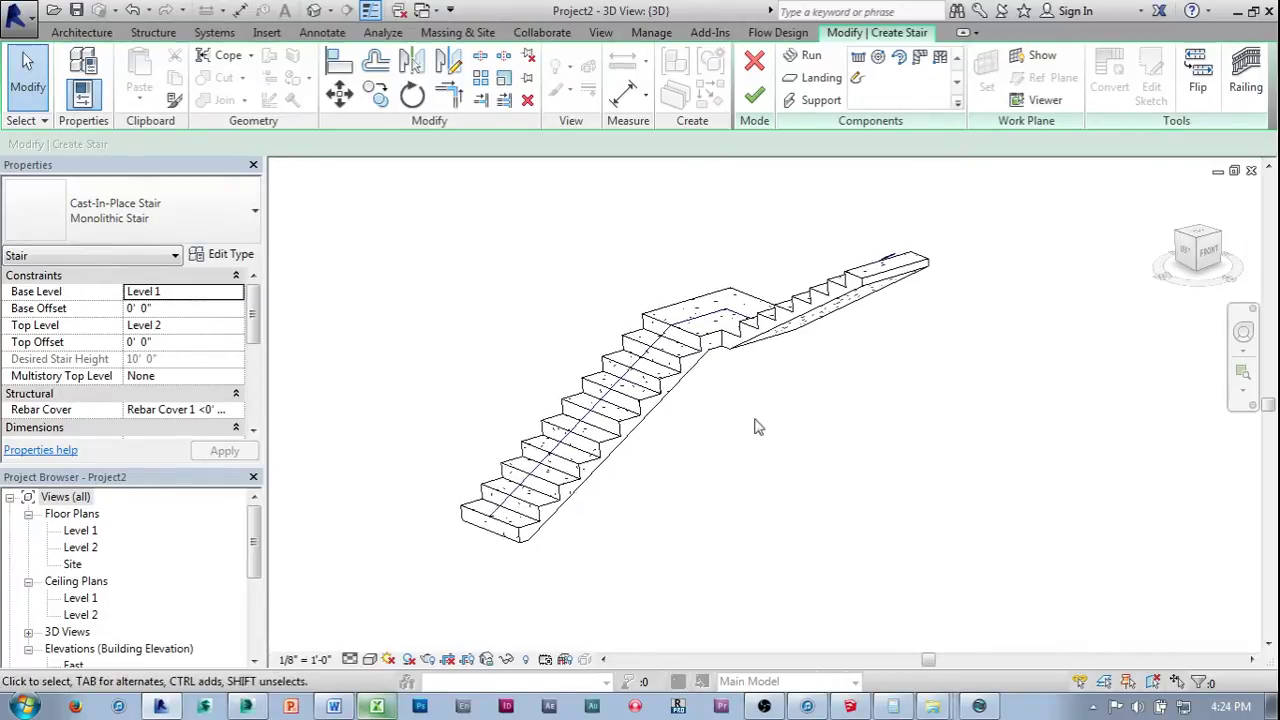
shift+middle_drag(836, 412, 784, 425)
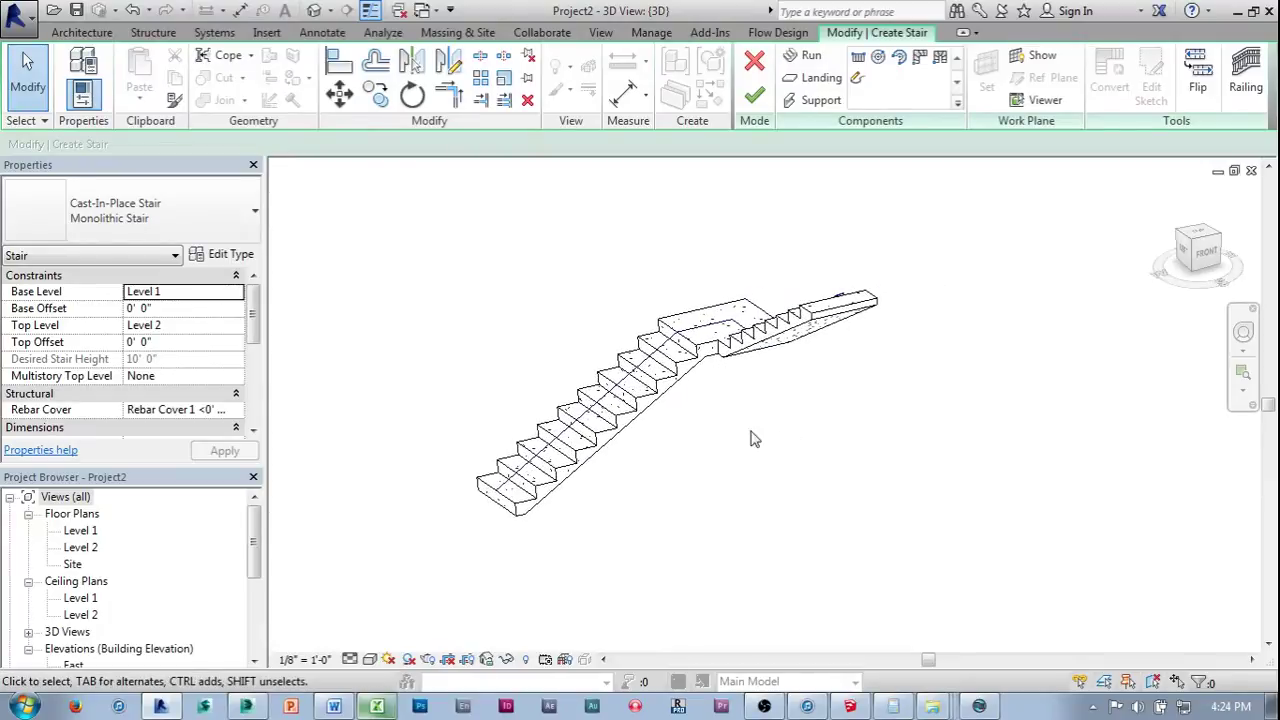
Finish the stair and exit its edit mode.
click(80, 33)
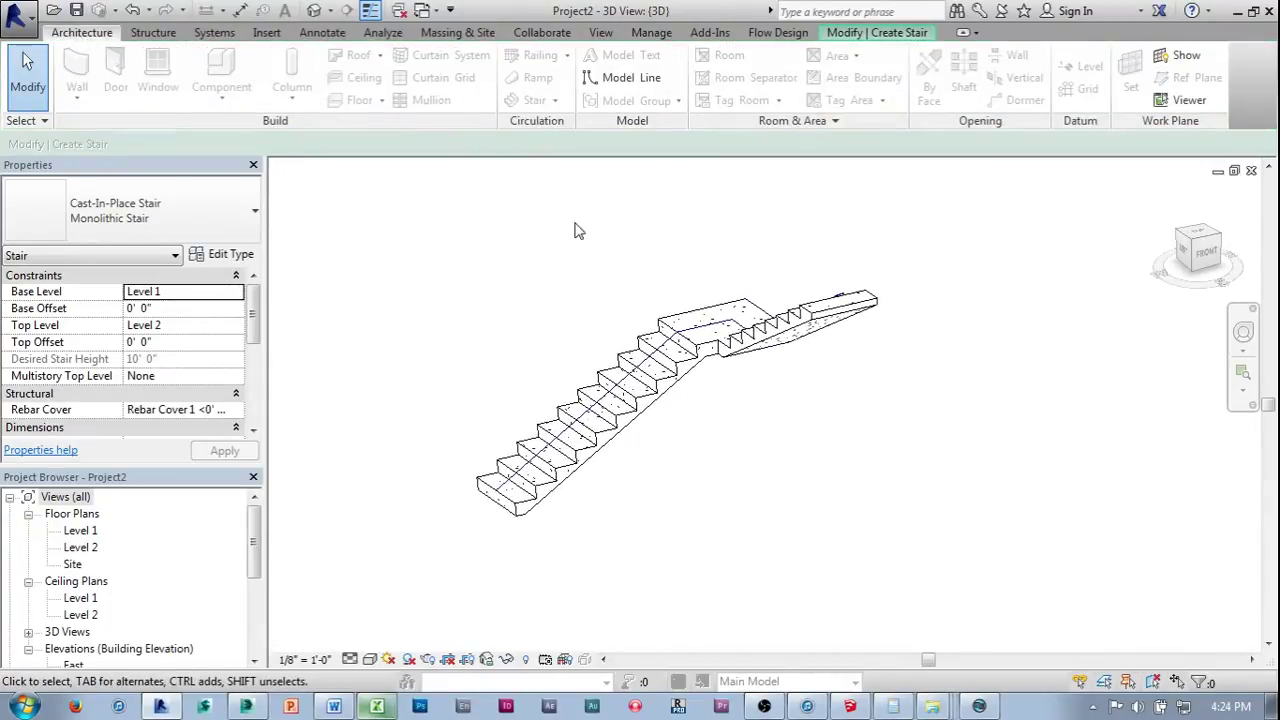
click(850, 32)
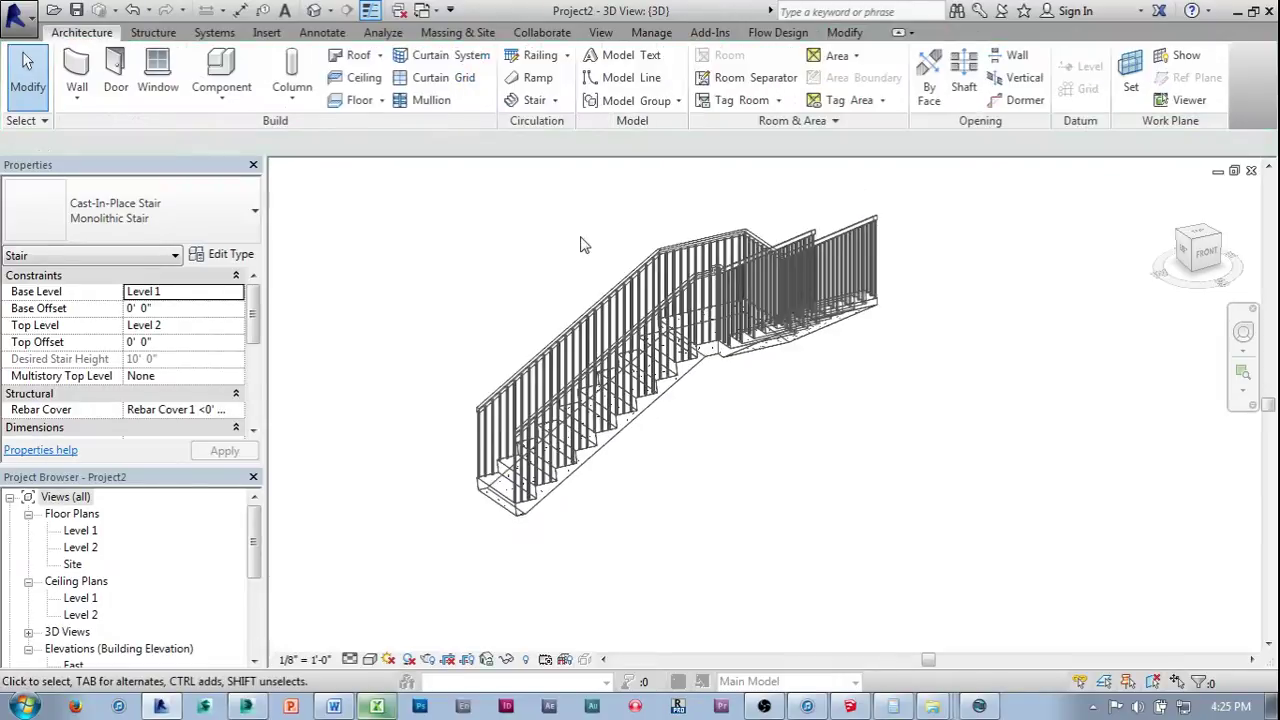
Hide both of the stair's railings in the 3D view as individual elements.
middle_drag(563, 237, 597, 300)
scroll(600, 305, up, 1)
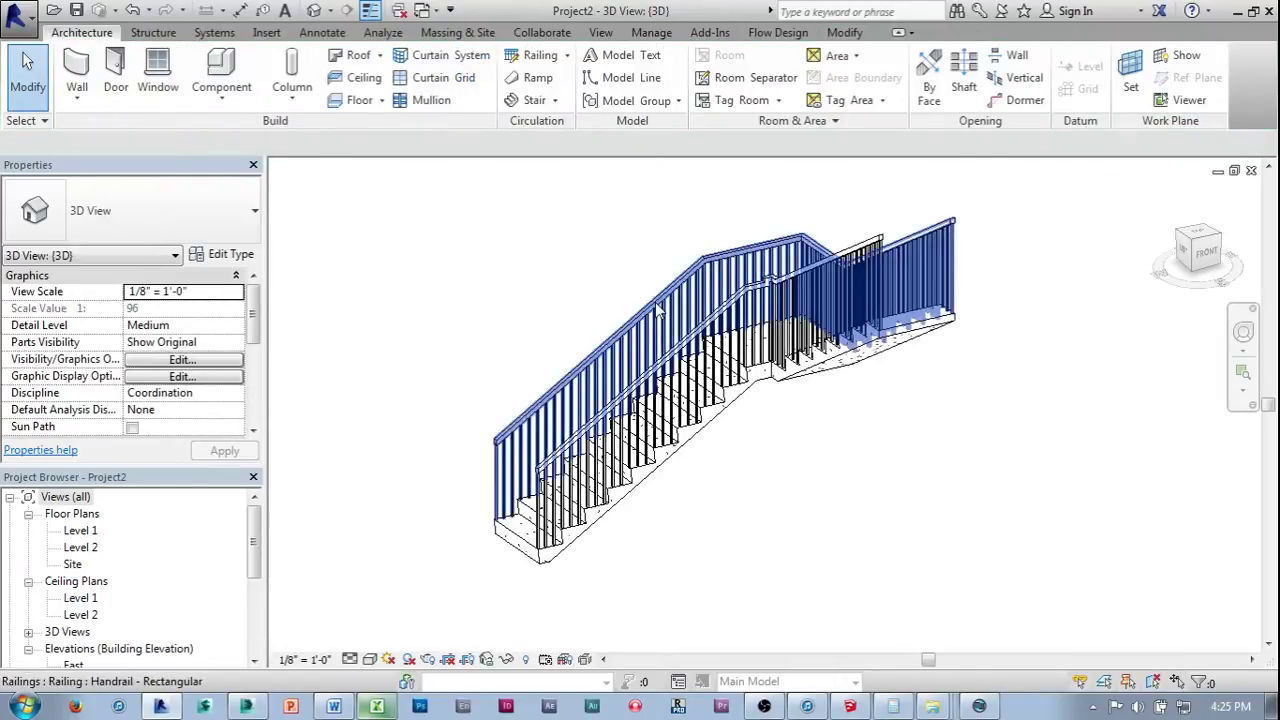
click(656, 302)
right_click(656, 302)
mouse_move(751, 379)
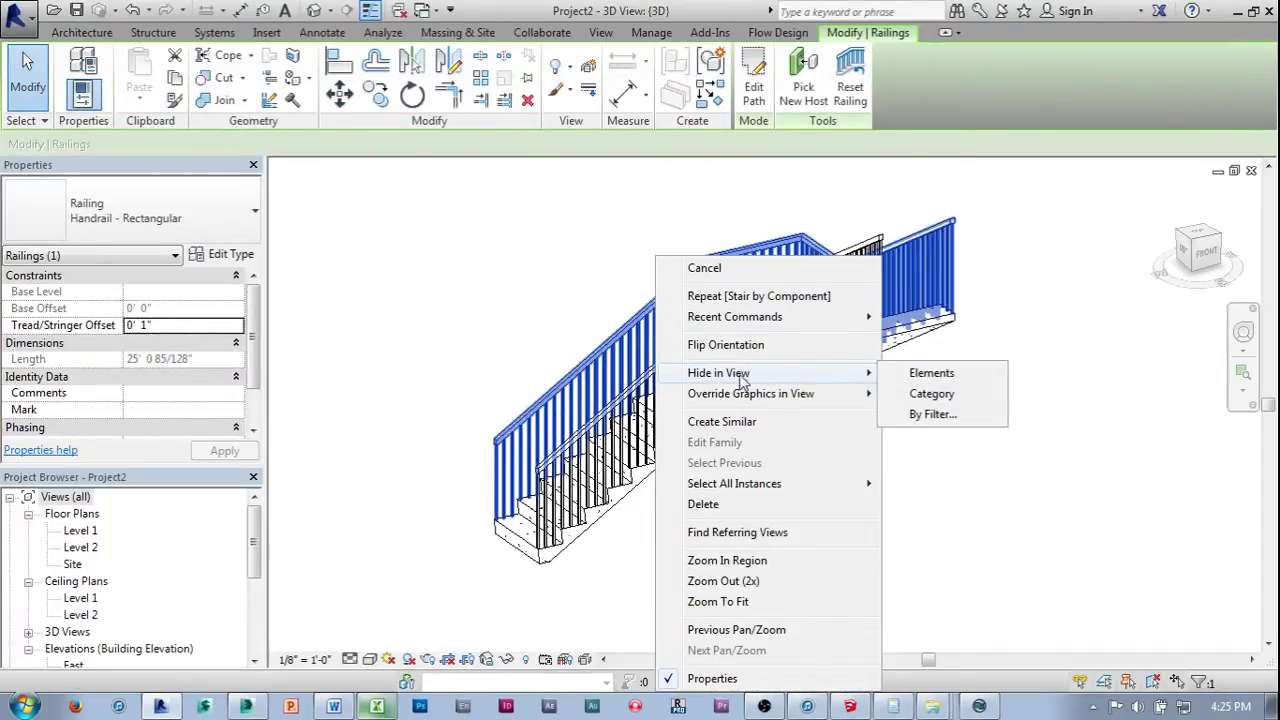
click(919, 373)
click(852, 260)
right_click(850, 257)
click(1090, 373)
Start an in-place component in the Generic Models category and name it Generic Models 1.
shift+middle_drag(963, 417, 861, 432)
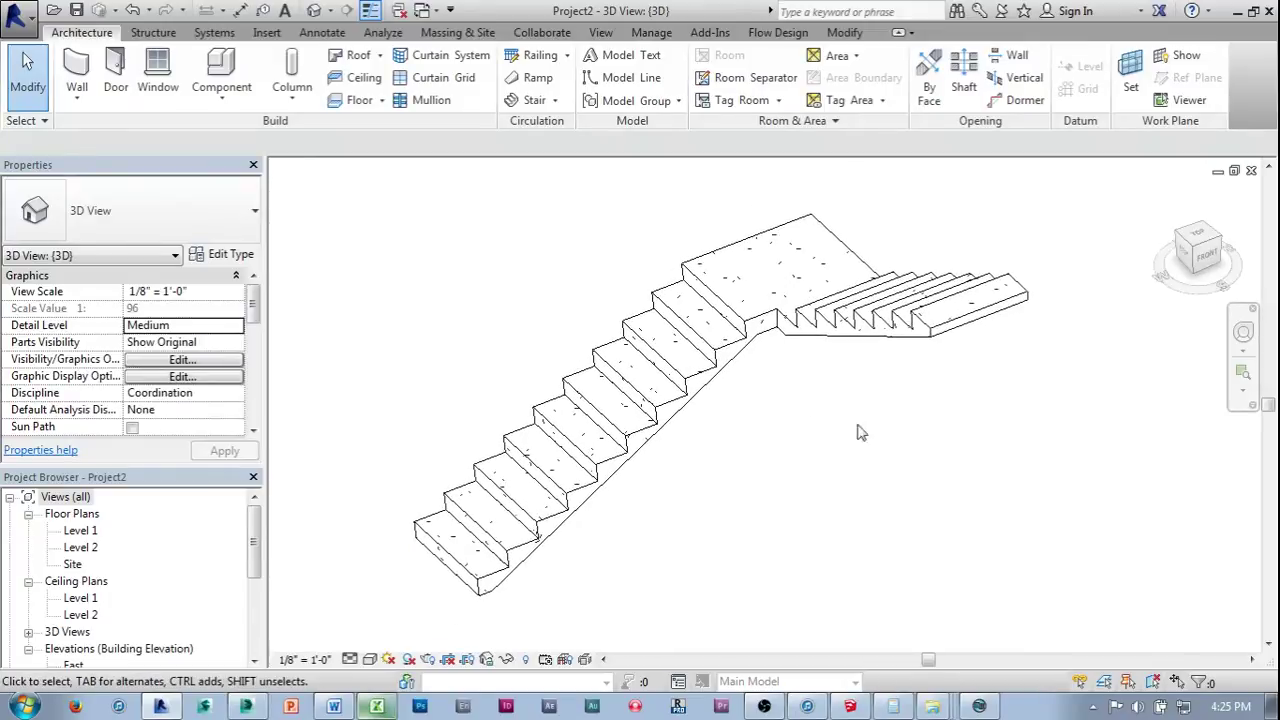
click(232, 96)
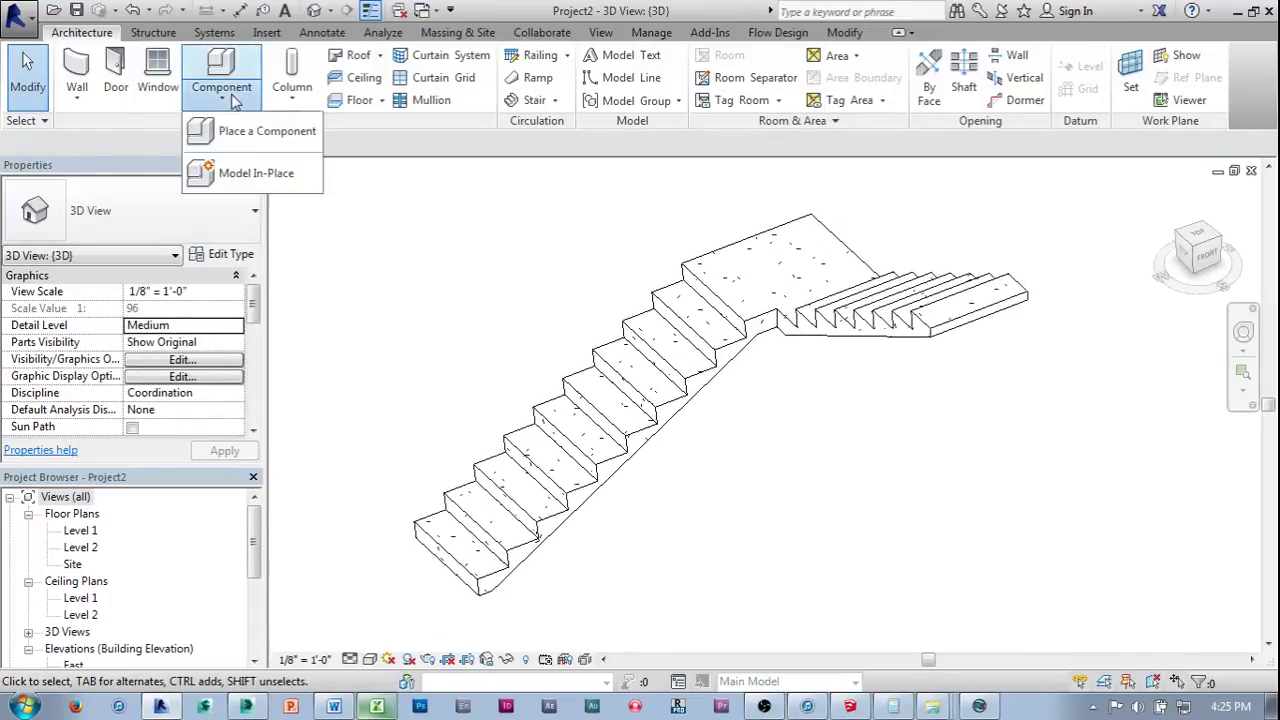
click(257, 175)
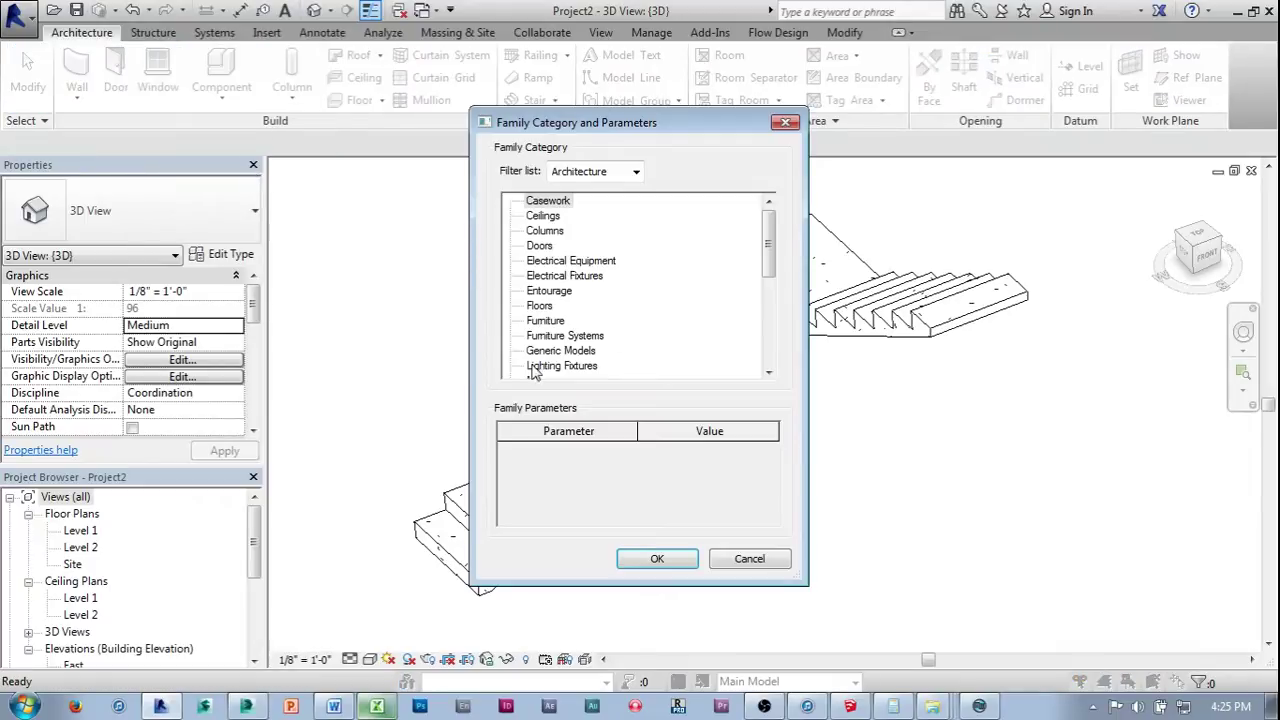
double_click(556, 351)
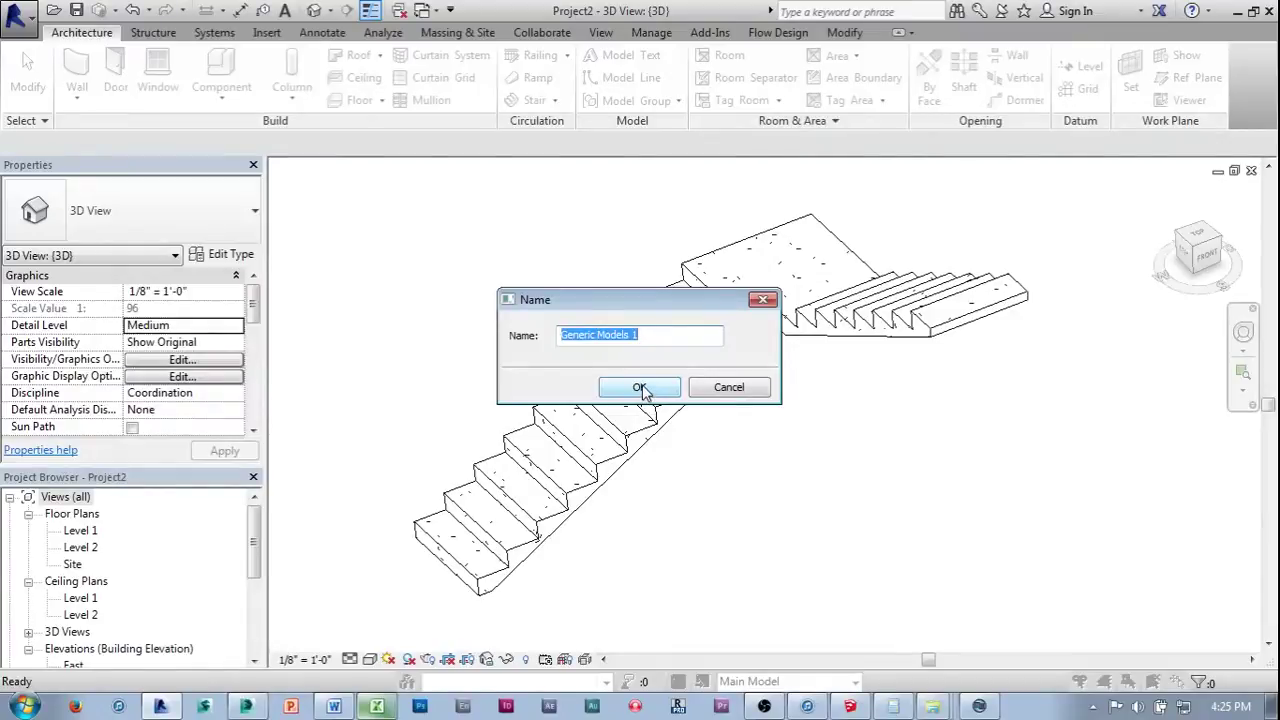
click(640, 388)
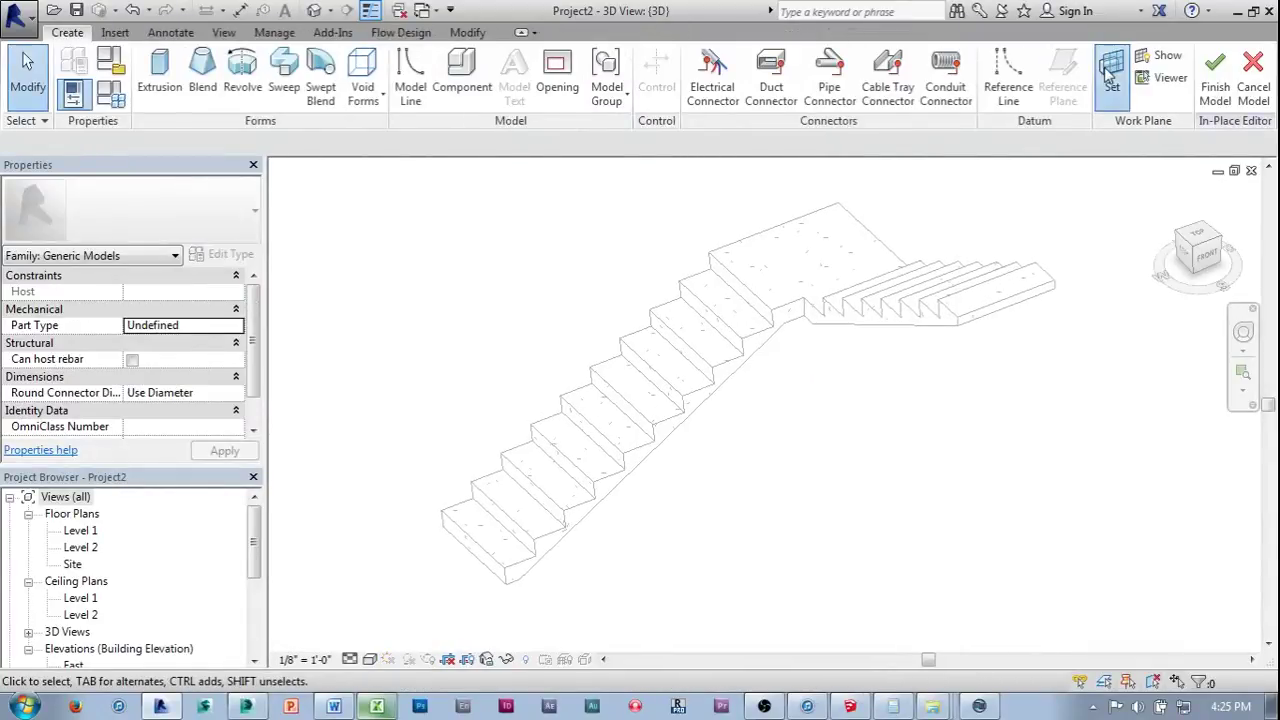
Set the work plane to the side face of the stair's lower flight.
click(1110, 74)
click(589, 464)
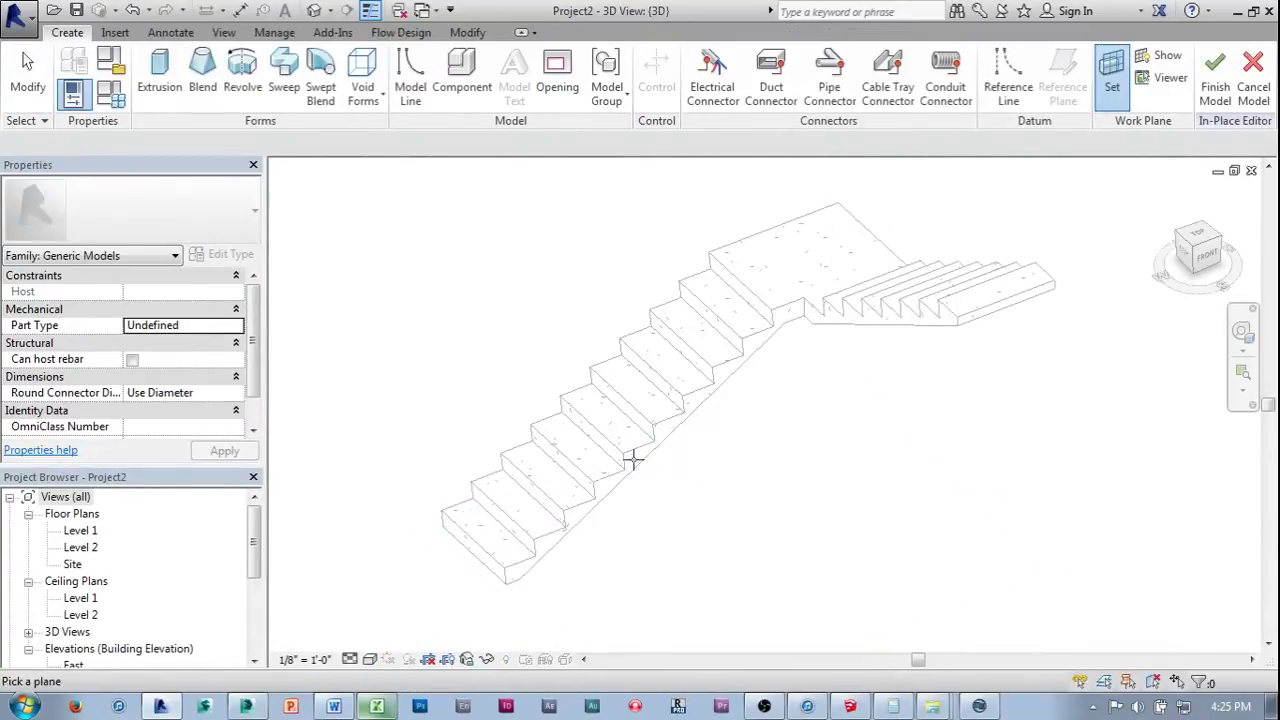
click(738, 363)
shift+middle_drag(766, 426, 778, 372)
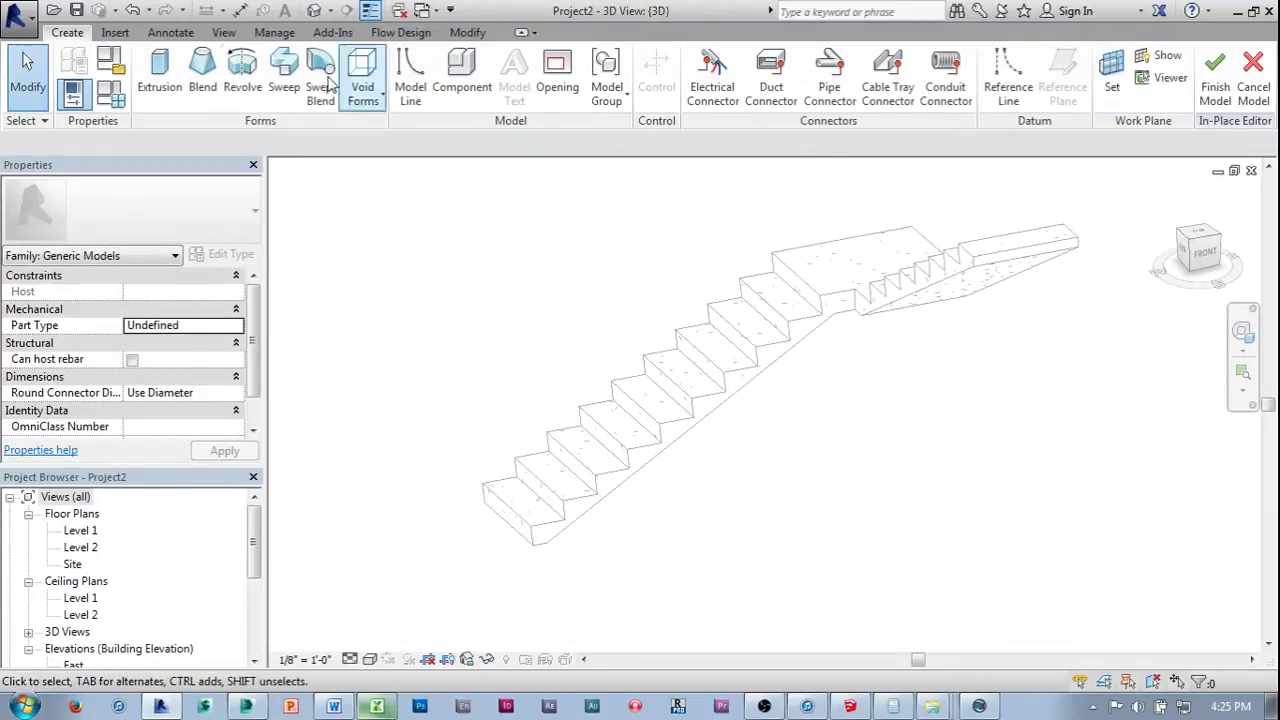
Start an extrusion and pick the lower flight's sloped underside edge and the landing's bottom edge as sketch lines.
click(160, 75)
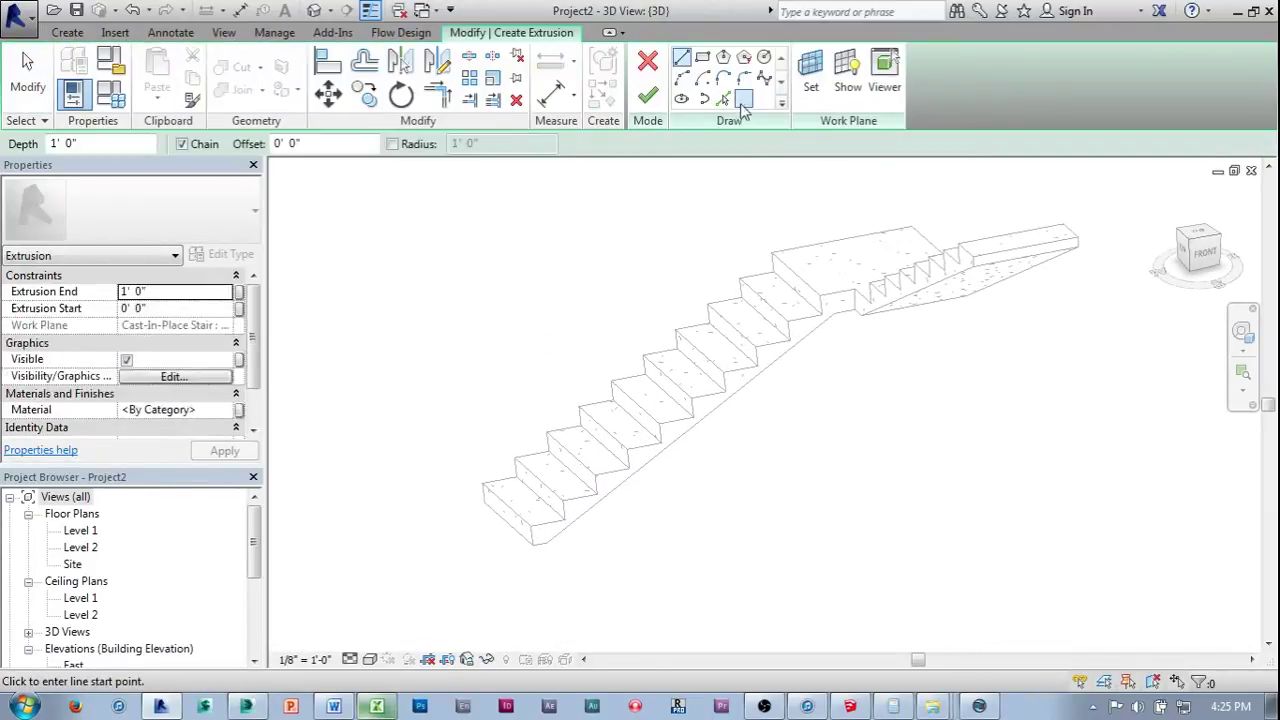
click(723, 98)
shift+middle_drag(820, 413, 870, 345)
shift+middle_drag(848, 427, 925, 475)
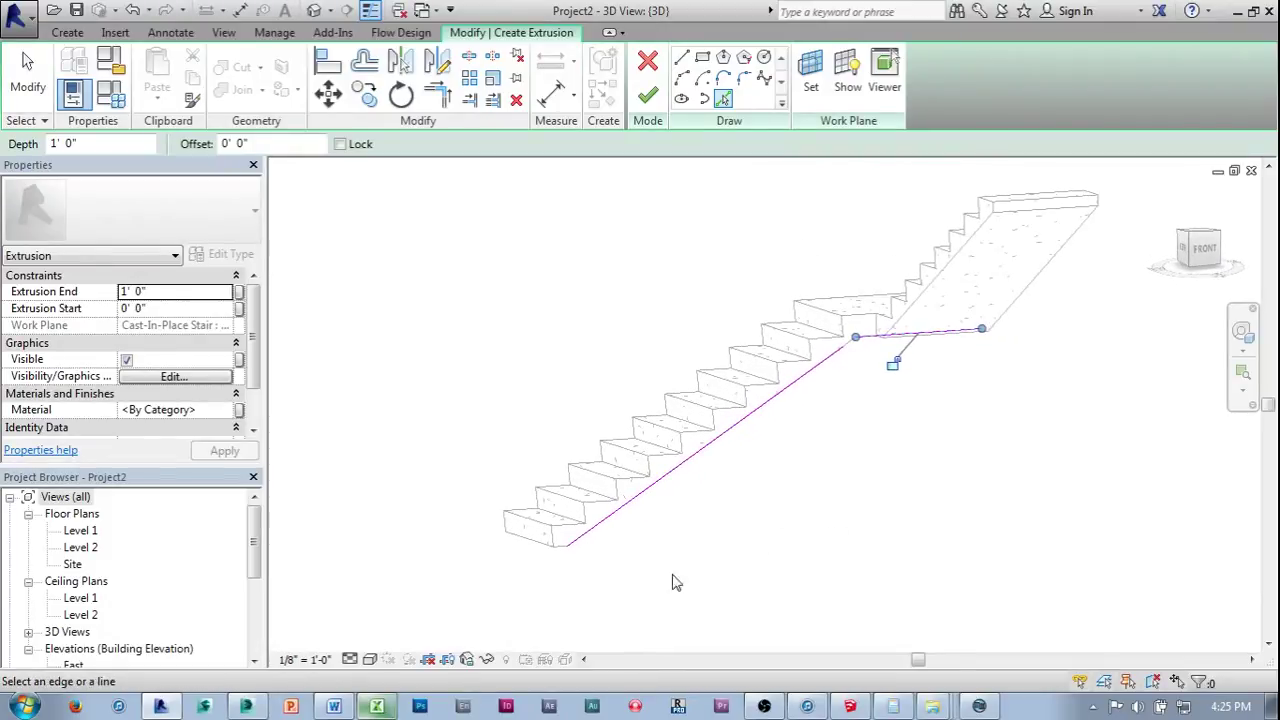
shift+middle_drag(445, 561, 398, 479)
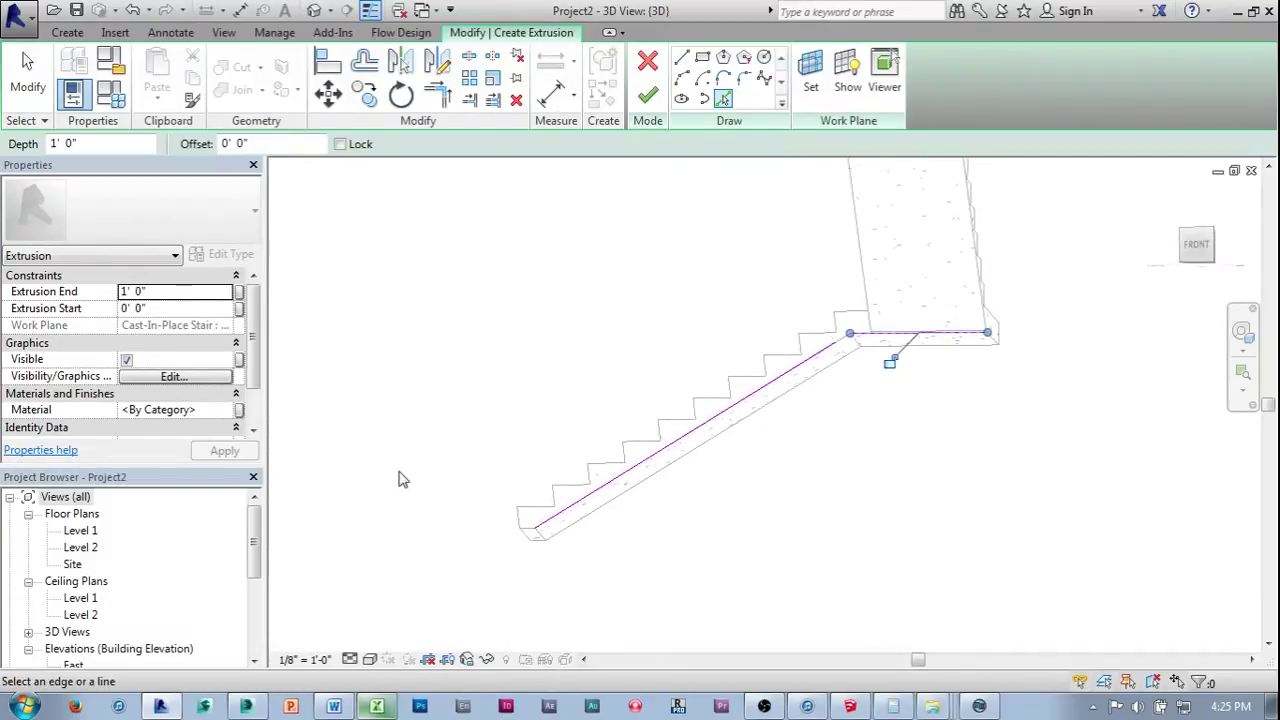
Draw a horizontal base line from the lower flight's foot and a vertical line up to the landing's outer end.
click(681, 57)
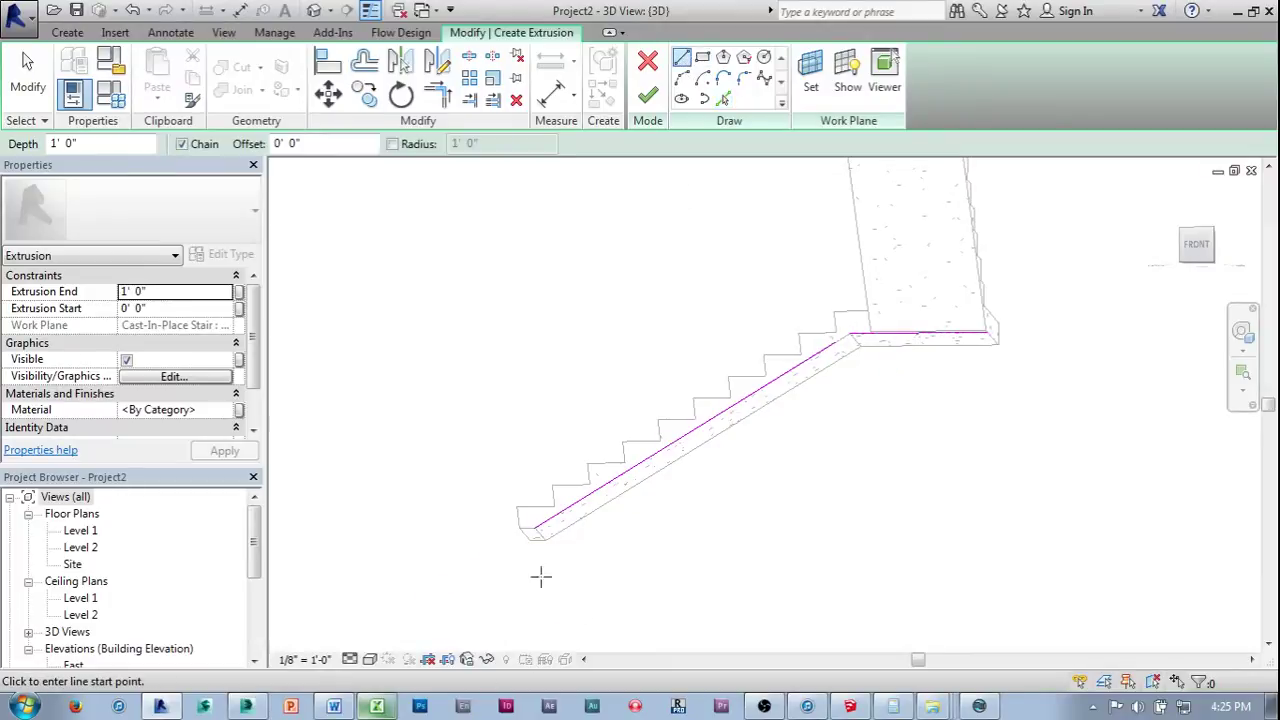
click(1197, 247)
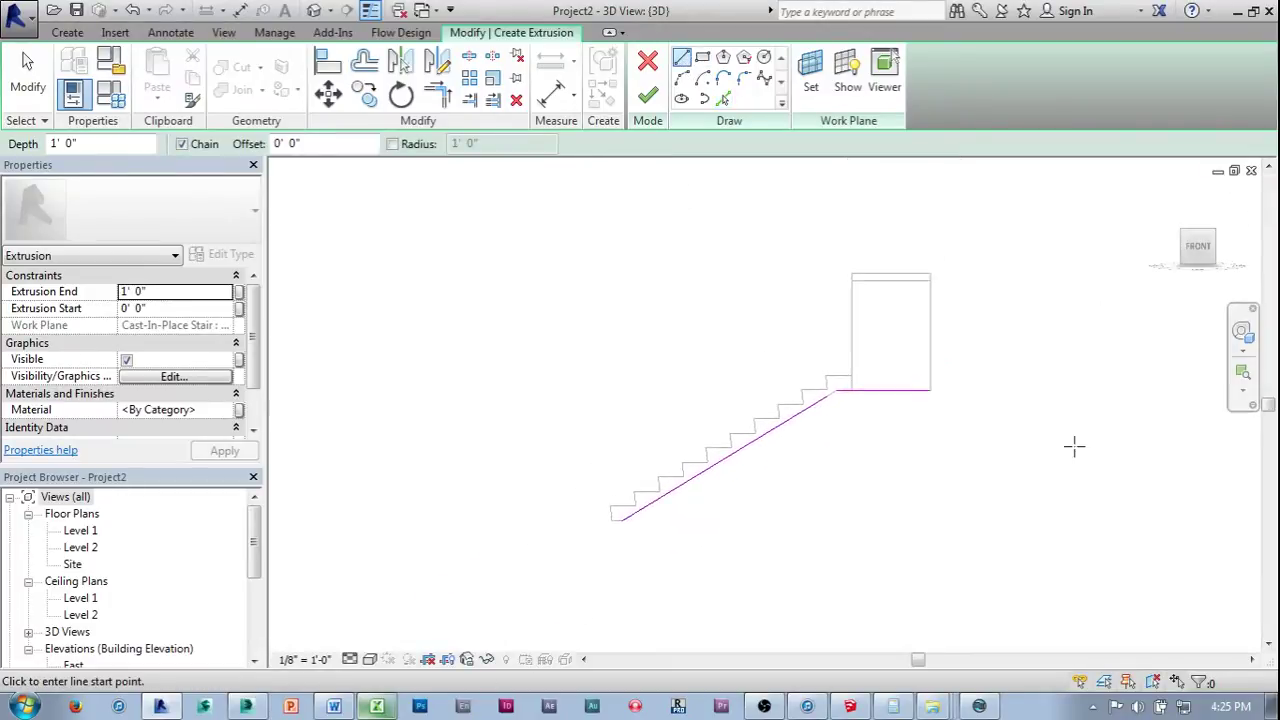
click(493, 532)
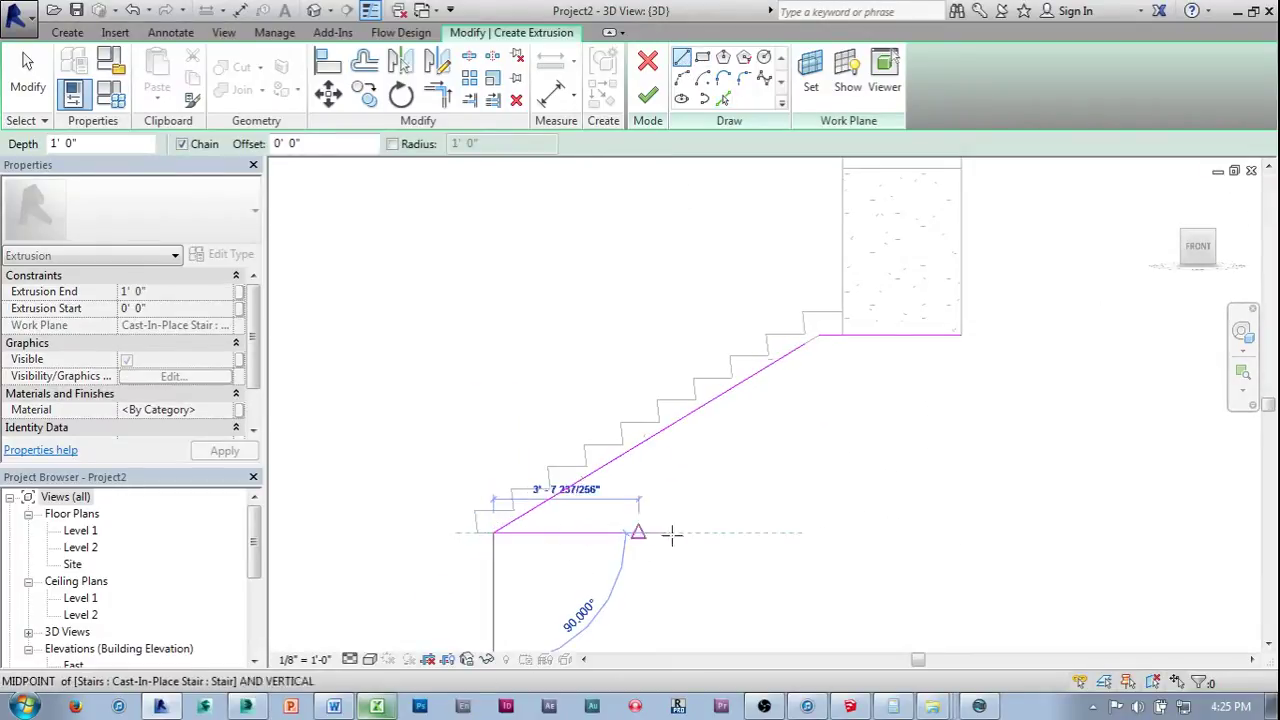
click(961, 531)
click(960, 336)
key(Escape)
key(Escape)
Trim the sloped line to a corner with the landing line and finish the extrusion at 1' 0" depth.
key(t)
key(r)
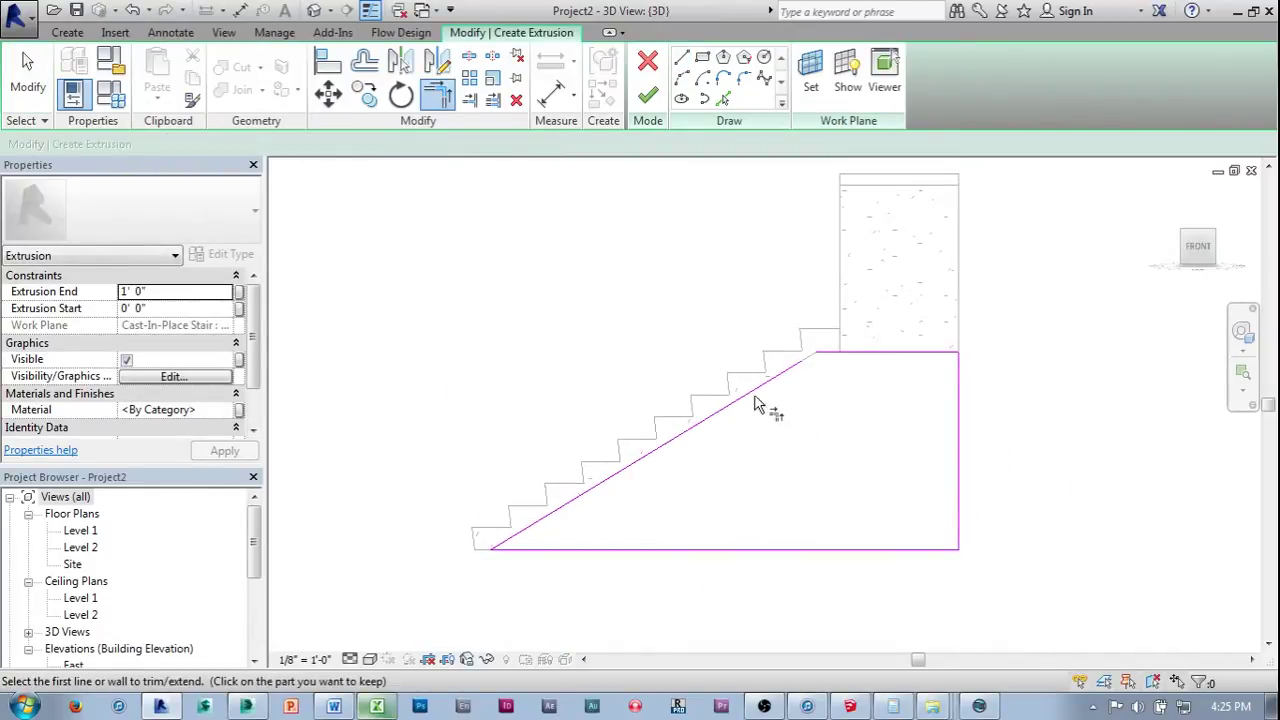
mouse_move(752, 432)
shift+middle_down()
mouse_move(600, 363)
mouse_move(678, 410)
shift+middle_up()
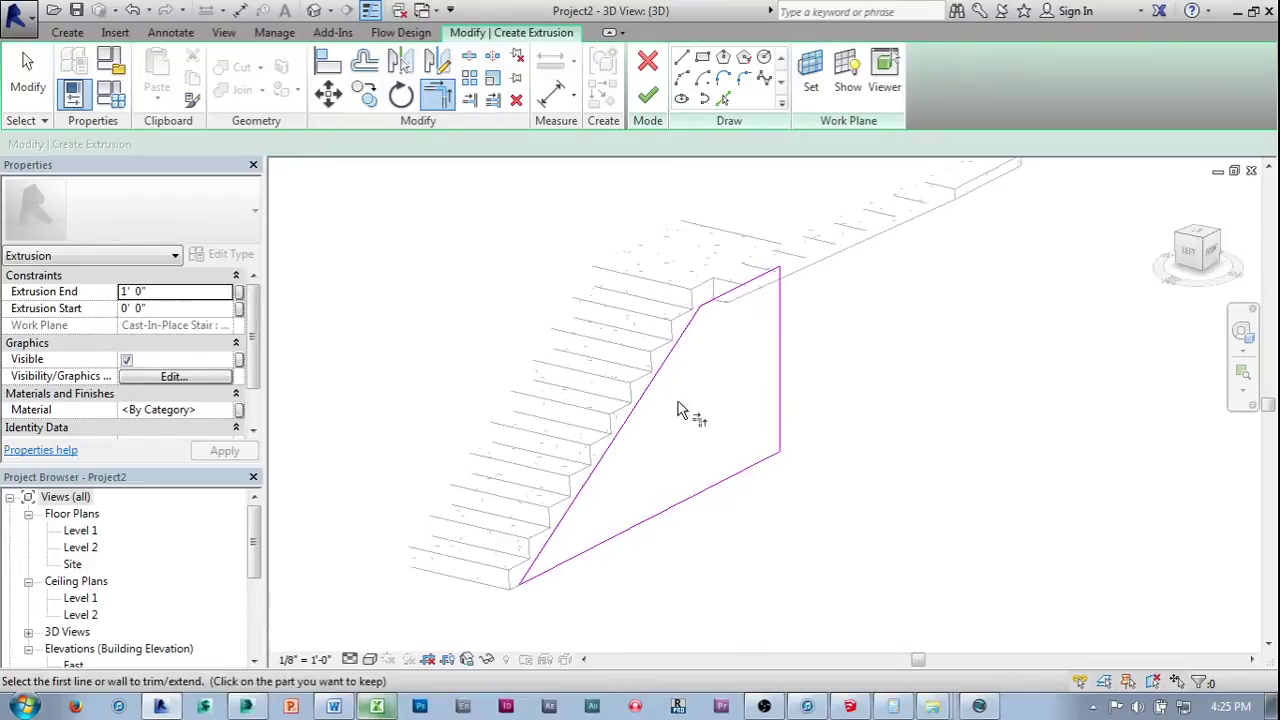
click(650, 98)
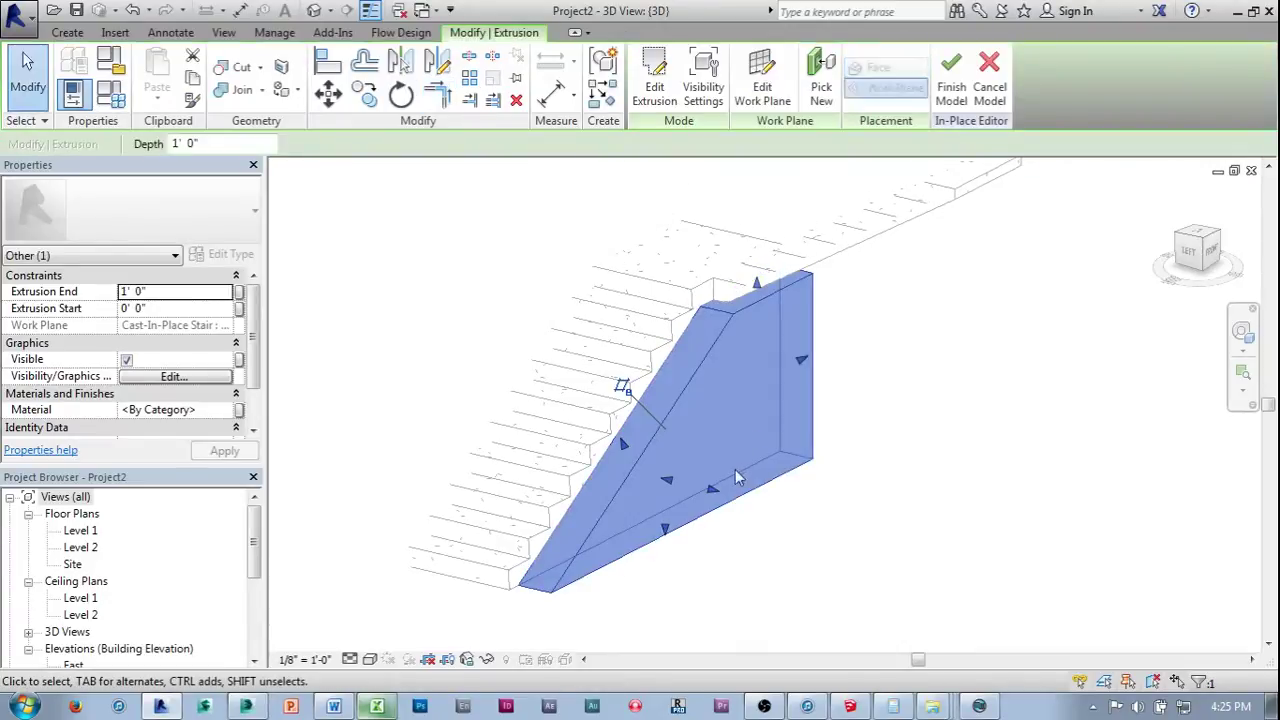
Stretch the extrusion to fill the stair's full width under the lower flight and landing, and finish the in-place model.
shift+middle_drag(594, 443, 711, 461)
drag(696, 481, 520, 471)
click(410, 472)
shift+middle_drag(397, 474, 540, 449)
click(645, 85)
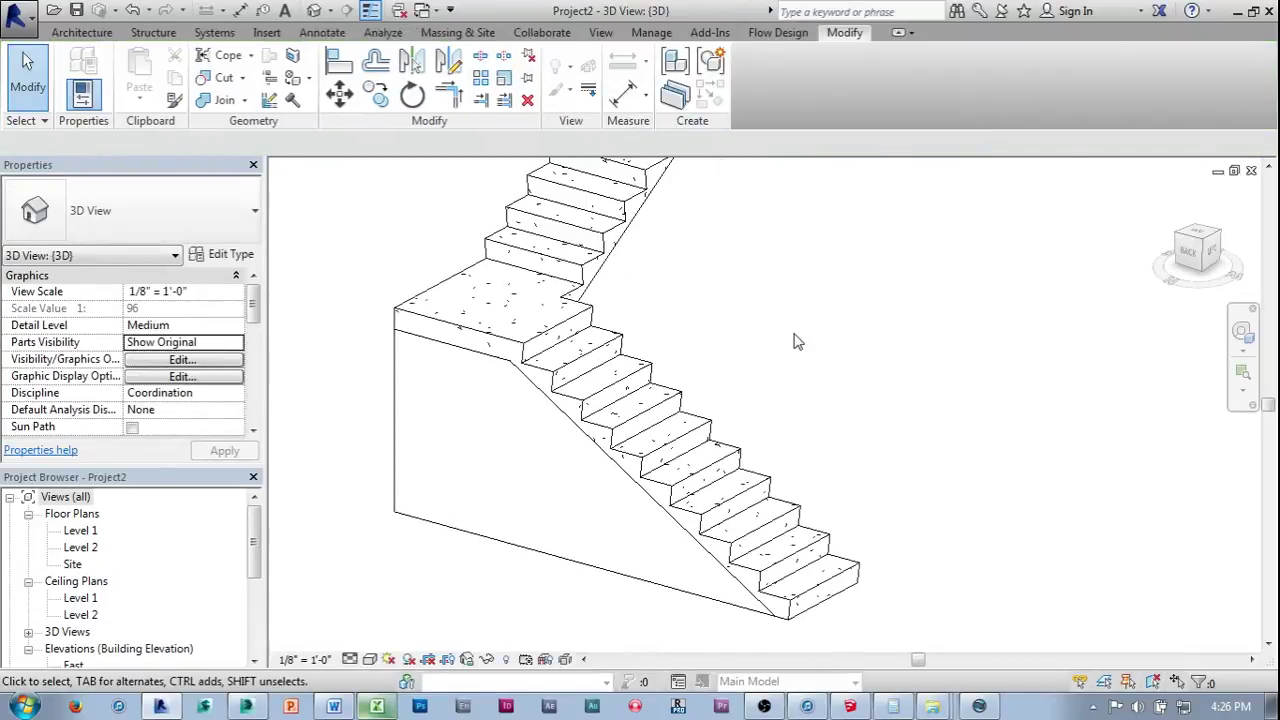
Start a second in-place component in the Generic Models category and name it Generic Models 2.
shift+middle_drag(794, 347, 1094, 491)
shift+middle_drag(857, 486, 1008, 522)
middle_drag(893, 384, 861, 455)
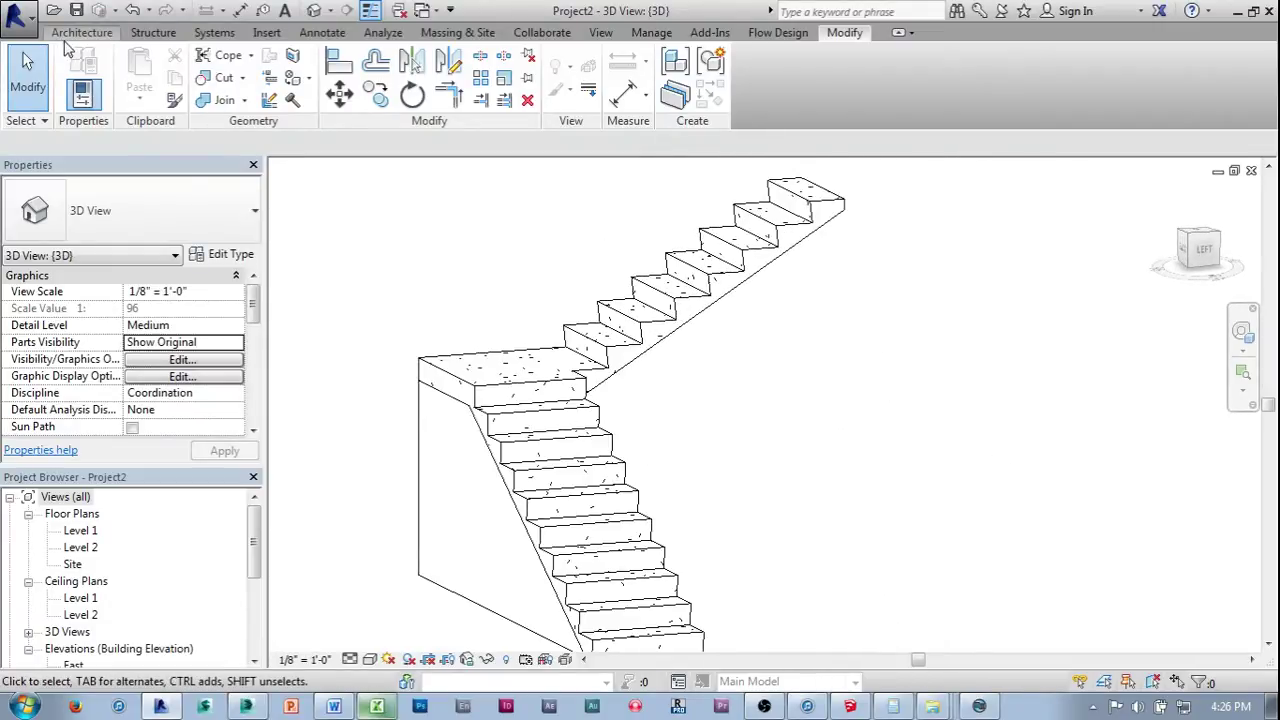
click(74, 33)
click(221, 100)
click(257, 171)
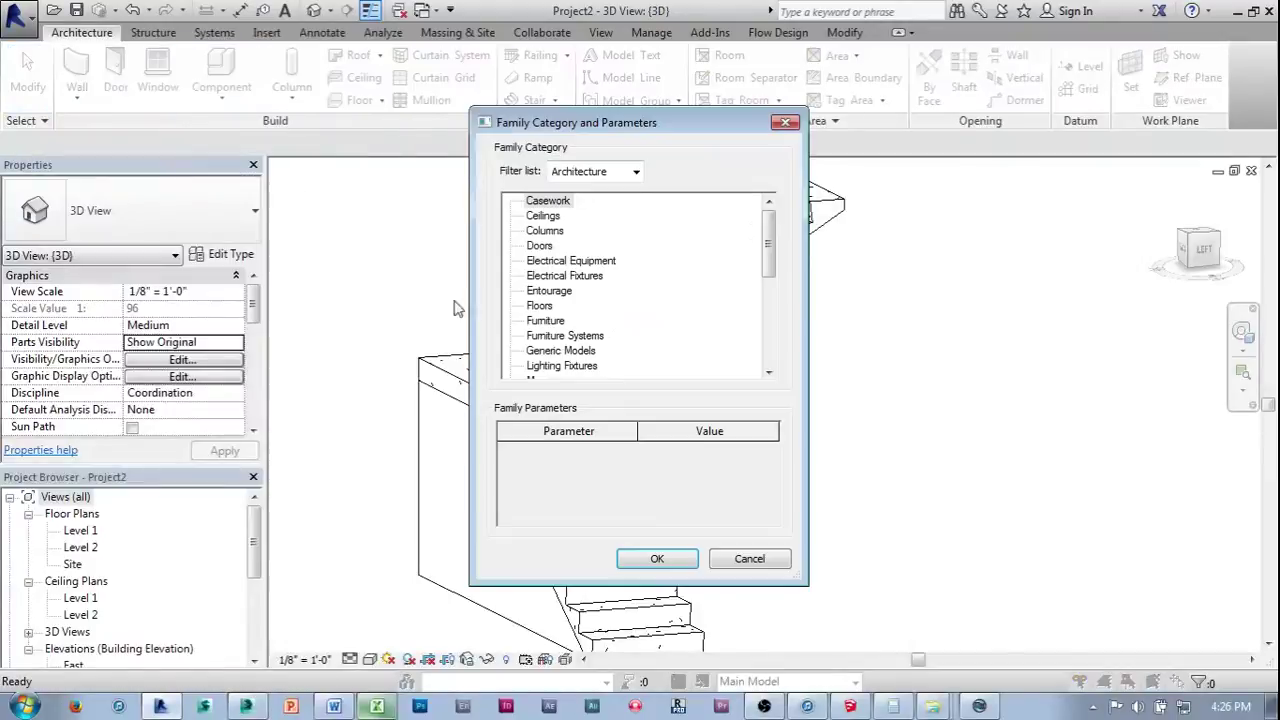
double_click(566, 351)
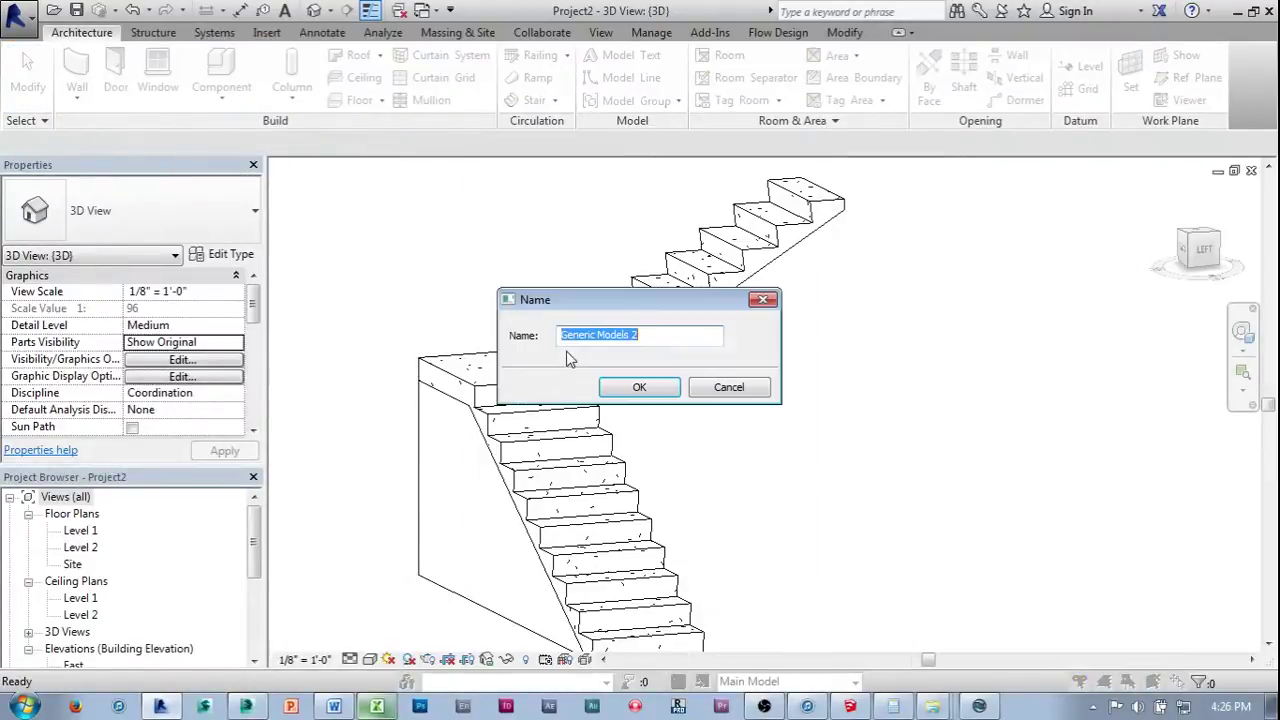
click(676, 388)
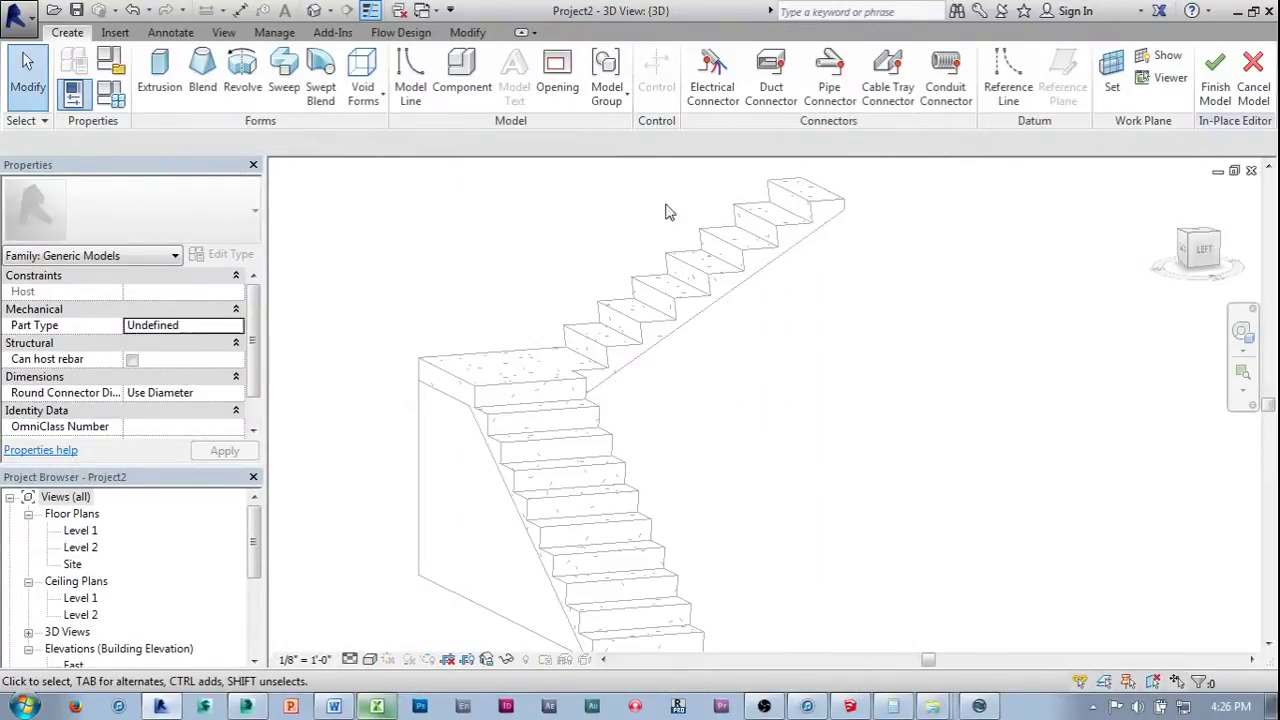
Start an extrusion and set its work plane to the side face of the stair's upper flight by picking that plane.
click(160, 75)
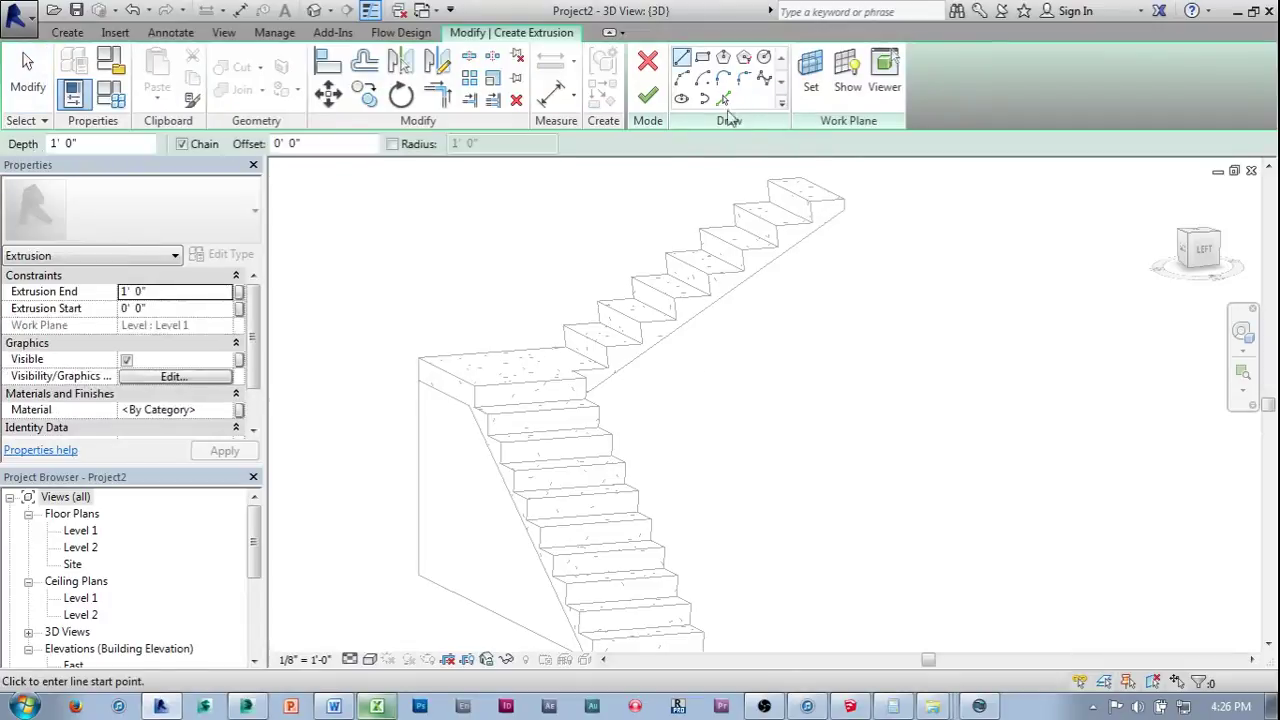
click(723, 99)
click(812, 75)
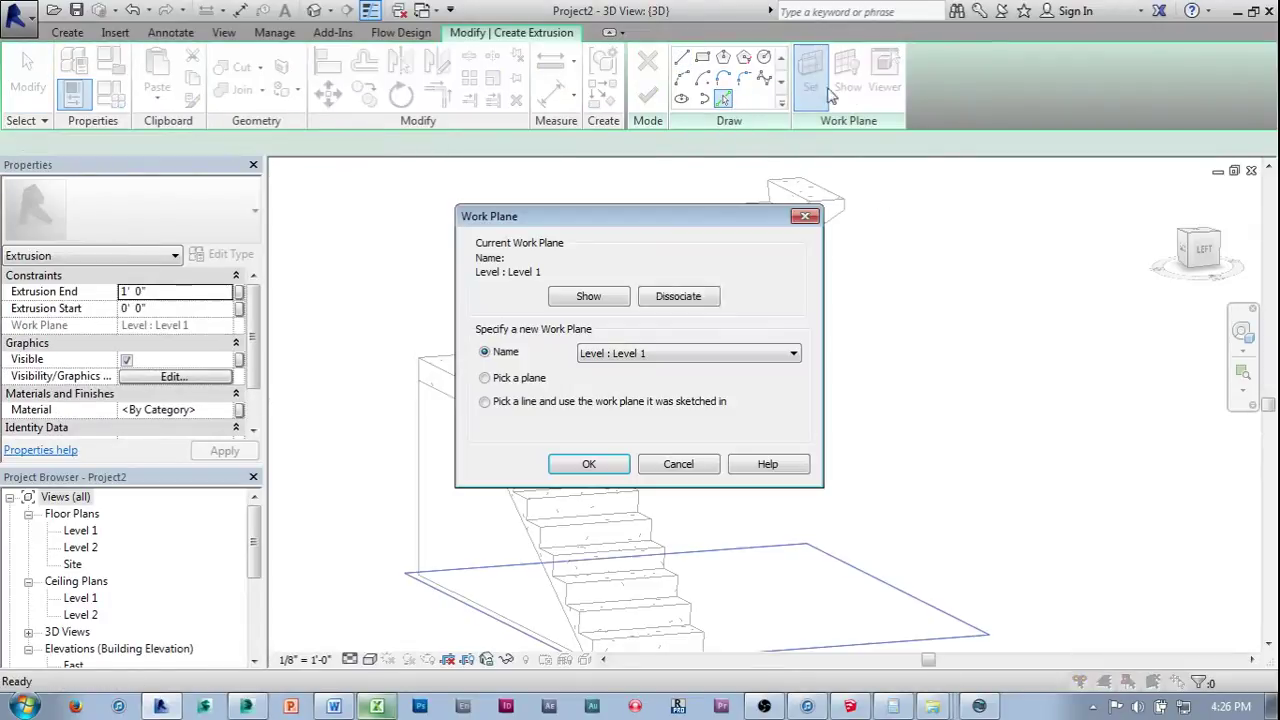
click(580, 460)
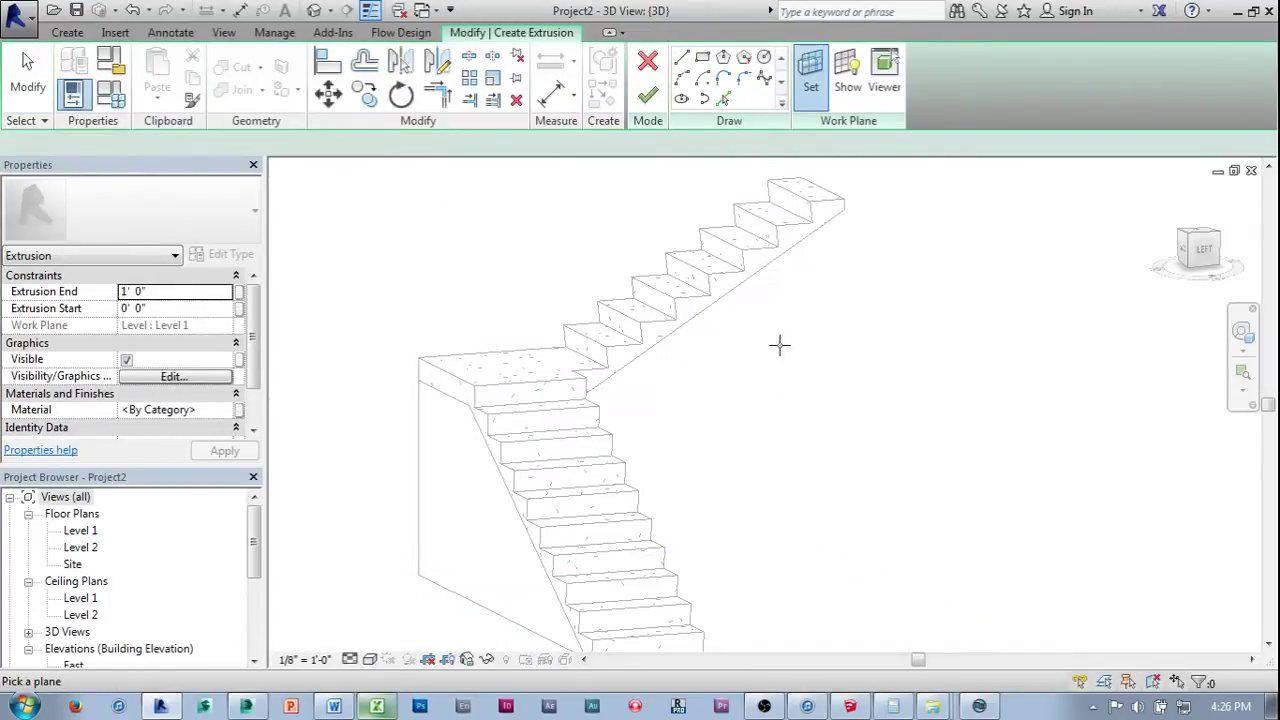
click(802, 242)
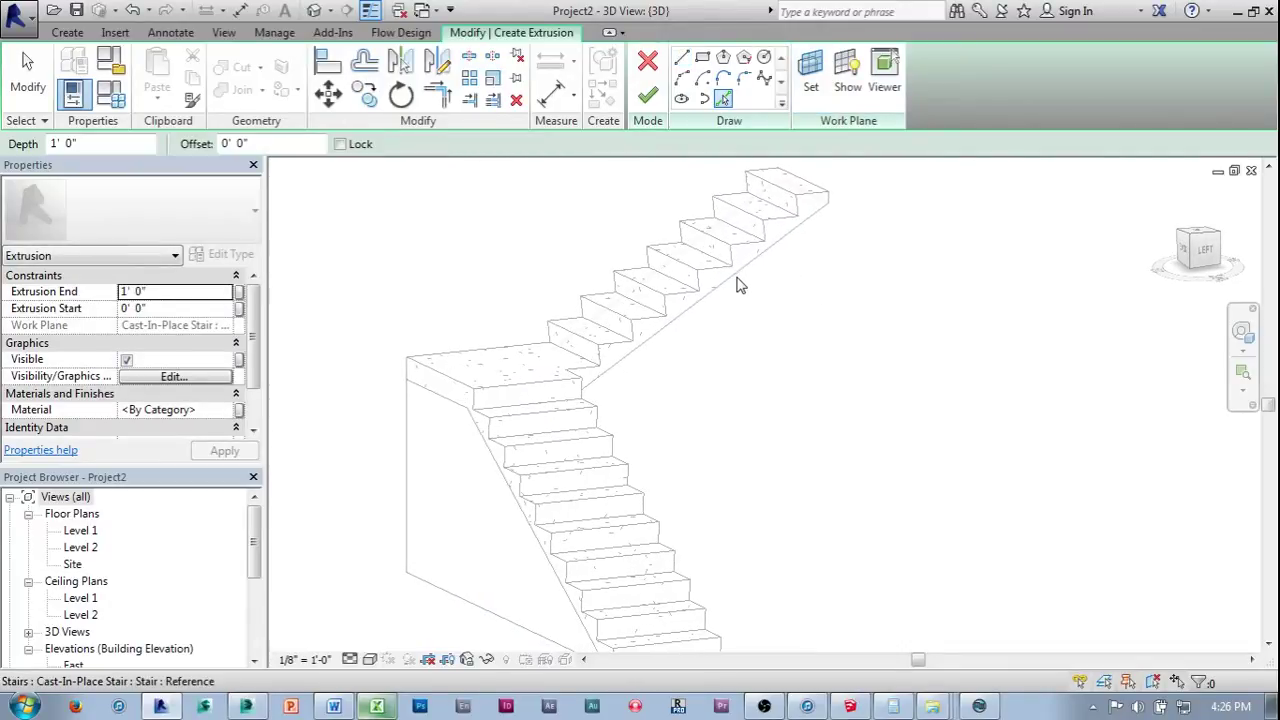
Pick the upper flight's underside edge, the landing's bottom edge, the top step's vertical edge and a base edge as sketch lines.
shift+middle_drag(779, 370, 604, 374)
scroll(592, 367, up, 2)
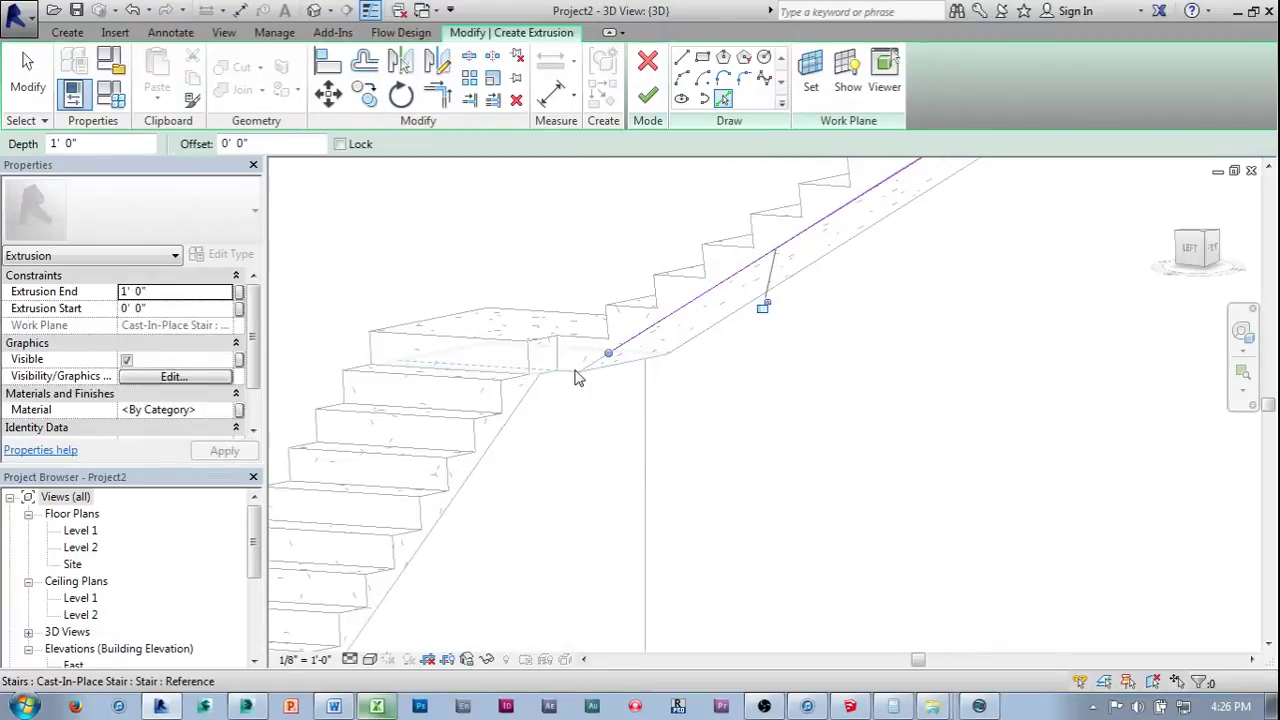
scroll(666, 357, down, 3)
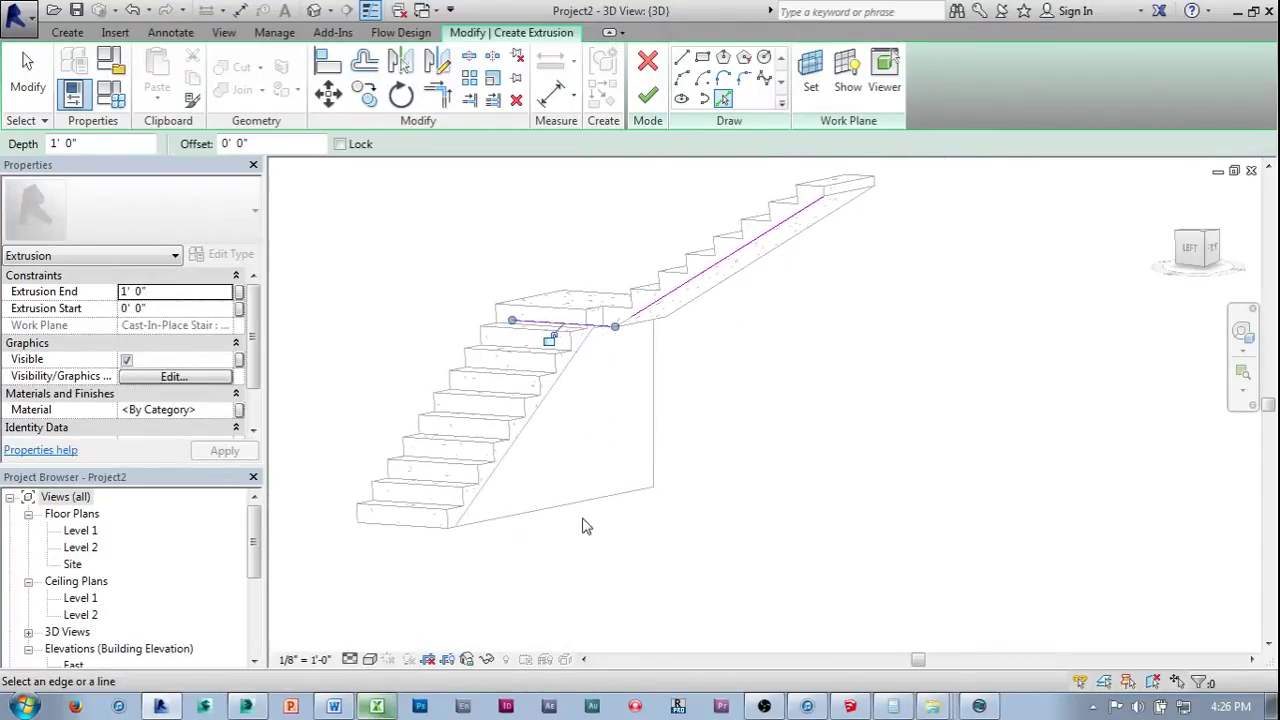
shift+middle_drag(697, 458, 813, 471)
scroll(890, 175, up, 4)
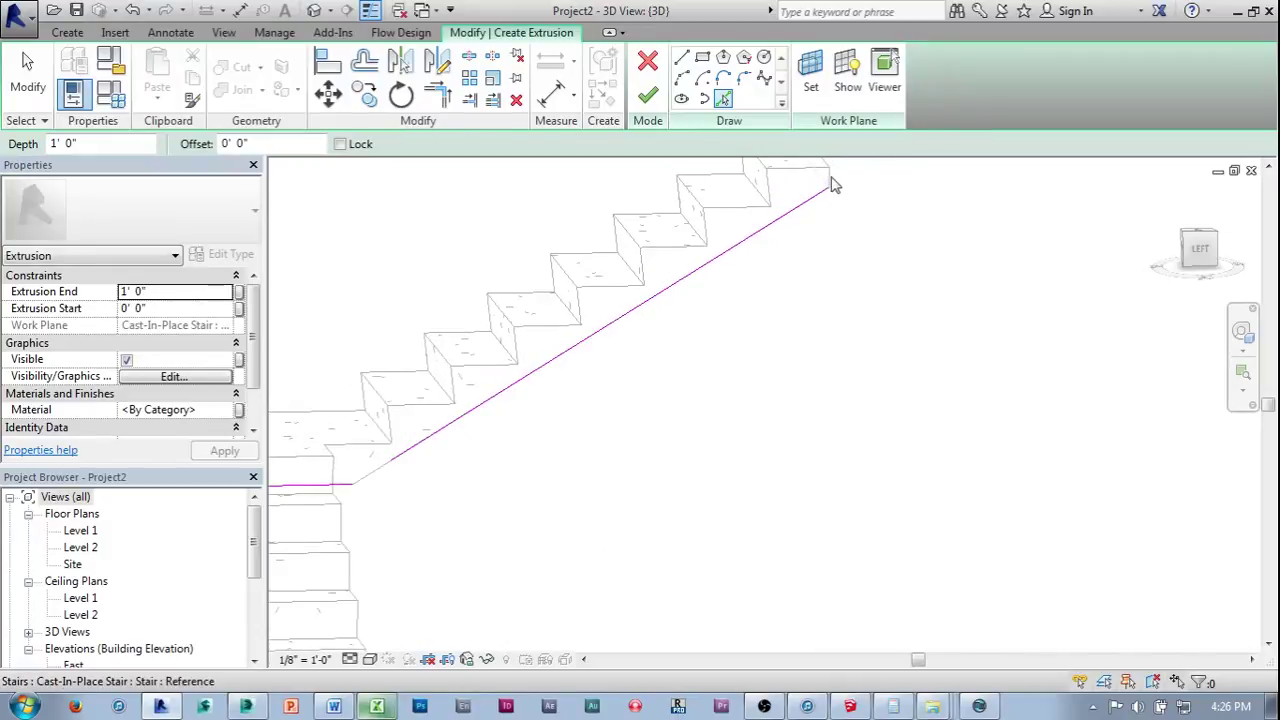
scroll(866, 258, down, 4)
Trim the vertical end line to the base line and the sloped underside line to the landing line.
key(t)
key(r)
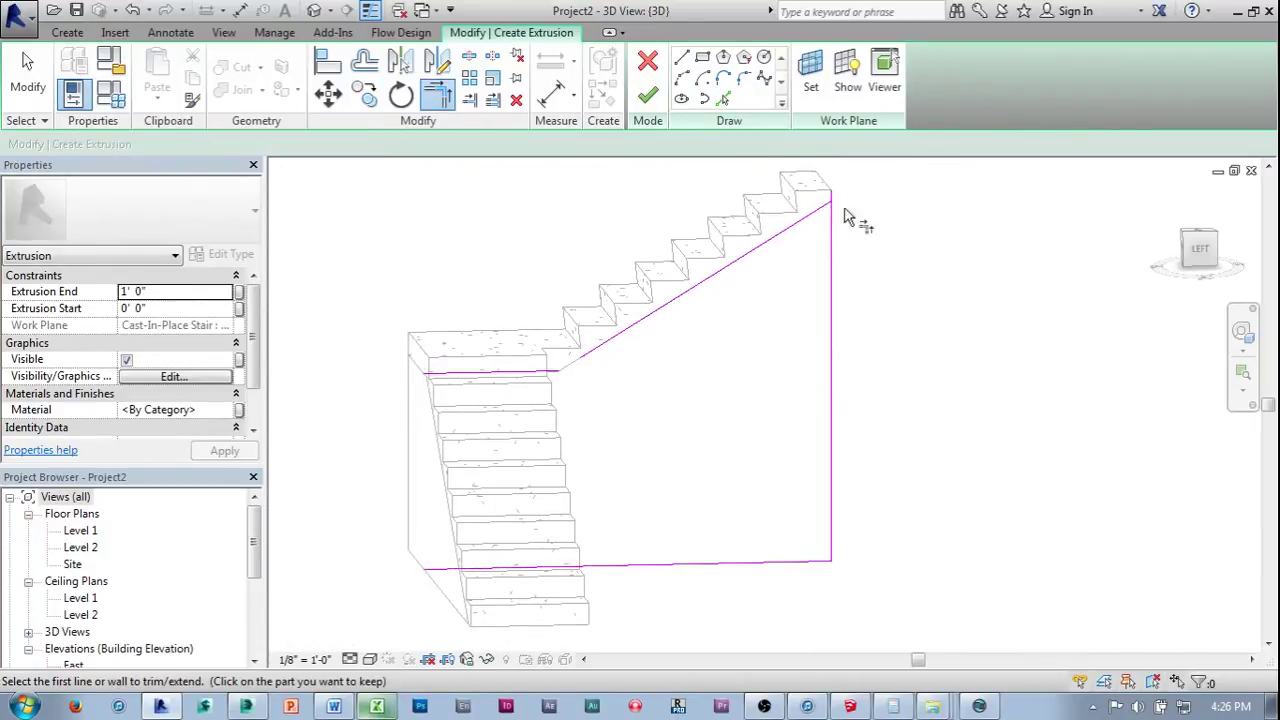
mouse_move(810, 228)
middle_down()
mouse_move(814, 257)
mouse_move(650, 310)
middle_up()
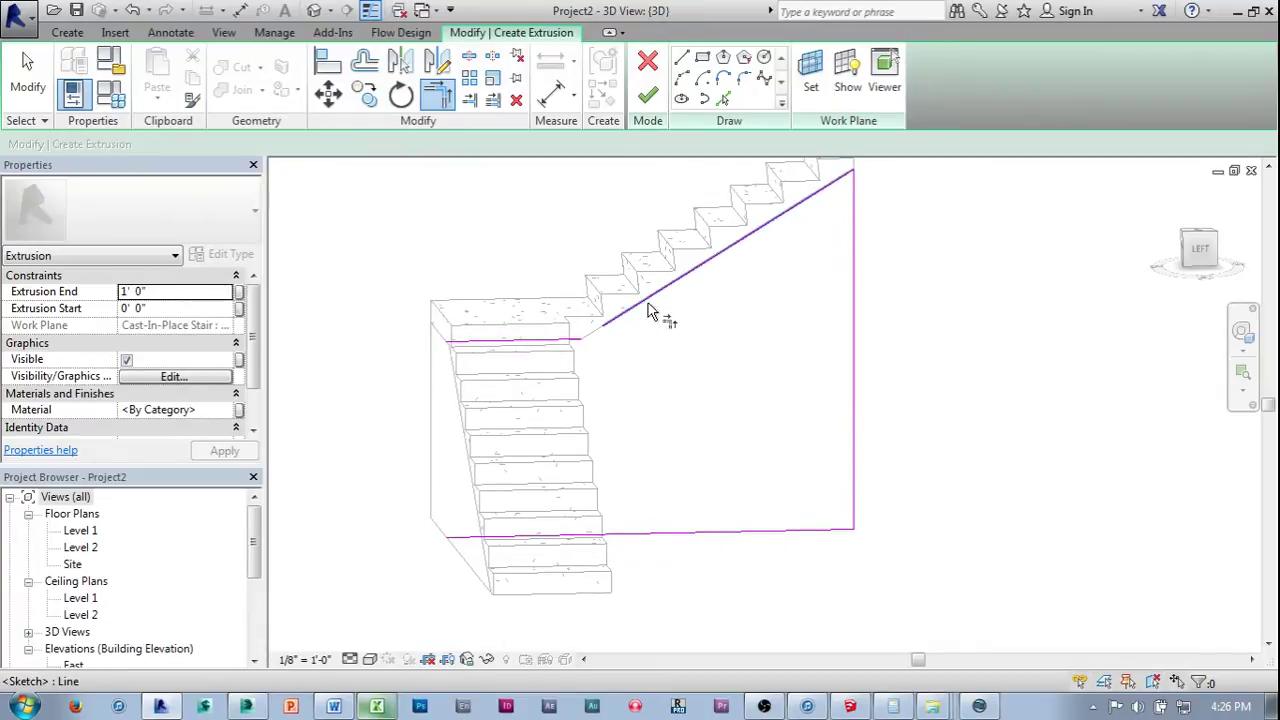
shift+middle_drag(558, 345, 578, 365)
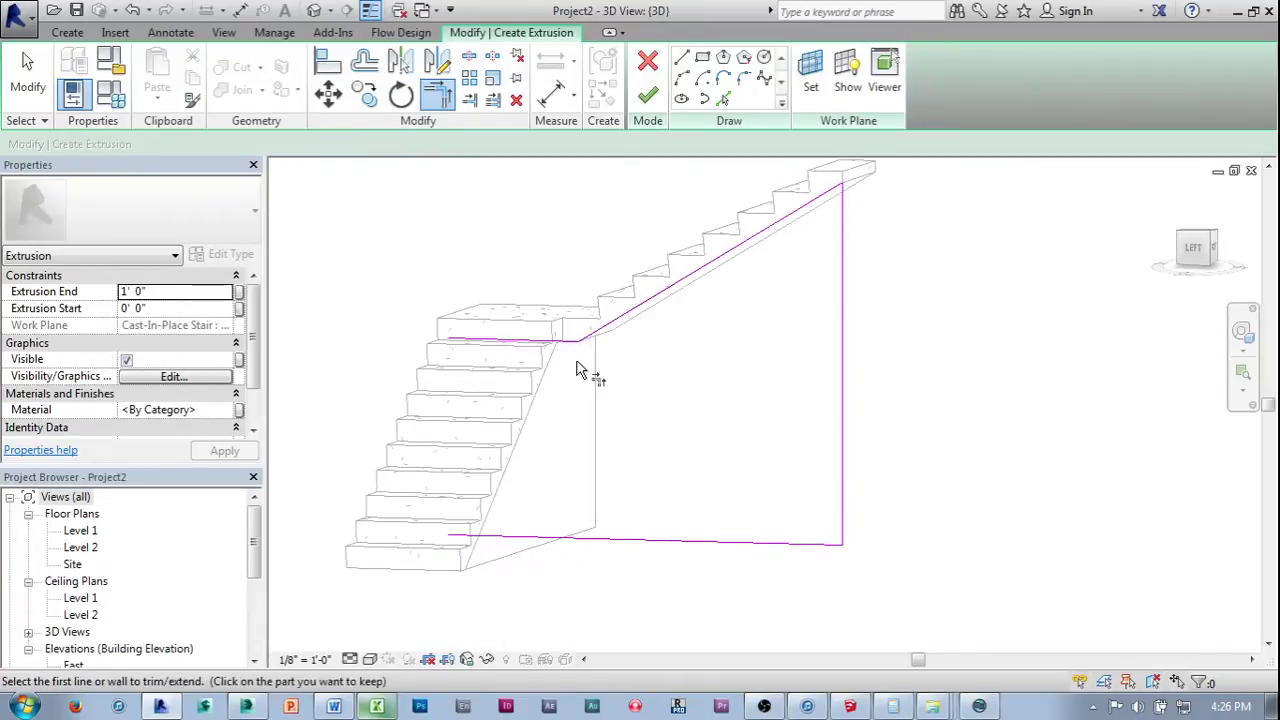
Pick the first block's vertical edge as a sketch line and trim it to the landing and base lines, closing the profile.
key(Escape)
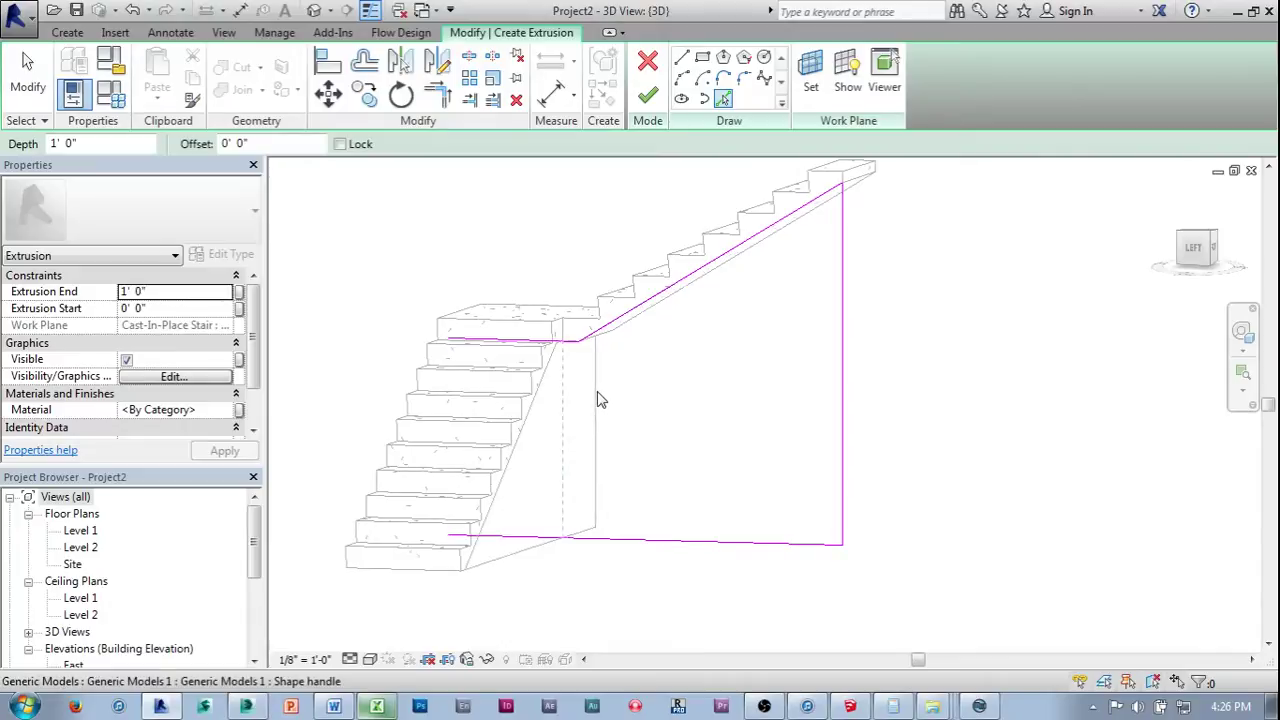
key(t)
key(r)
scroll(590, 350, up, 3)
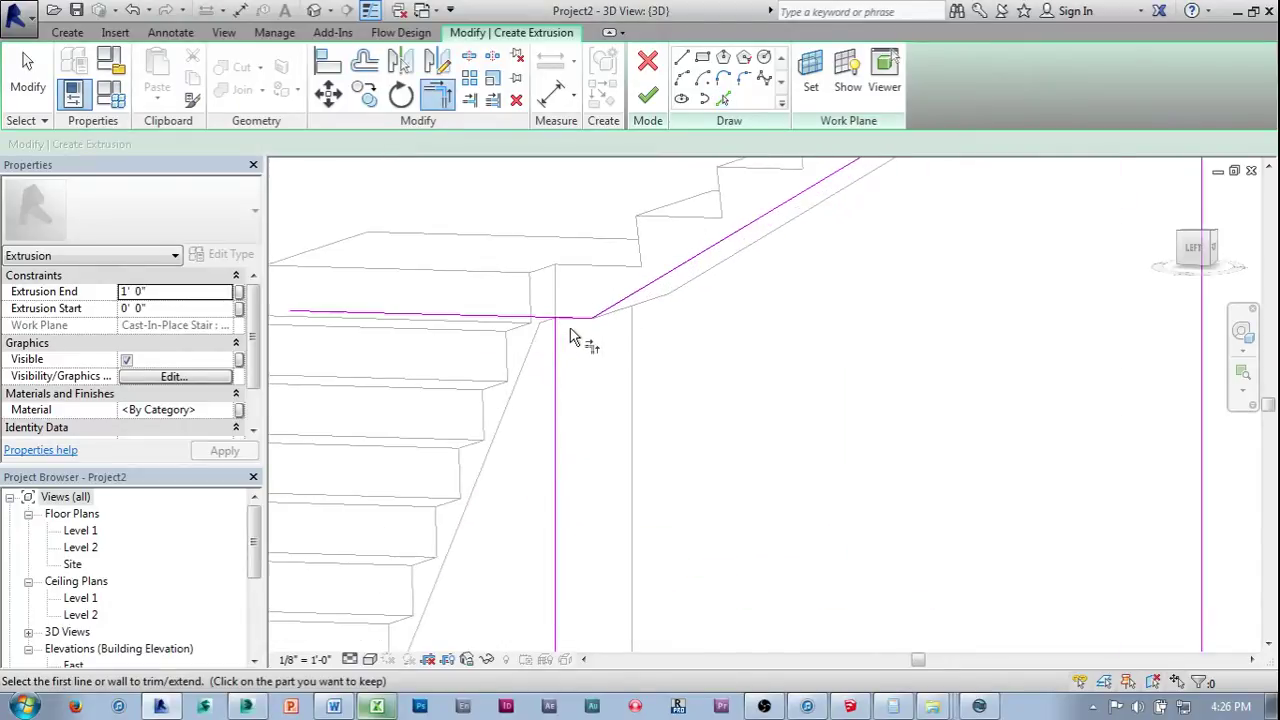
scroll(571, 326, down, 3)
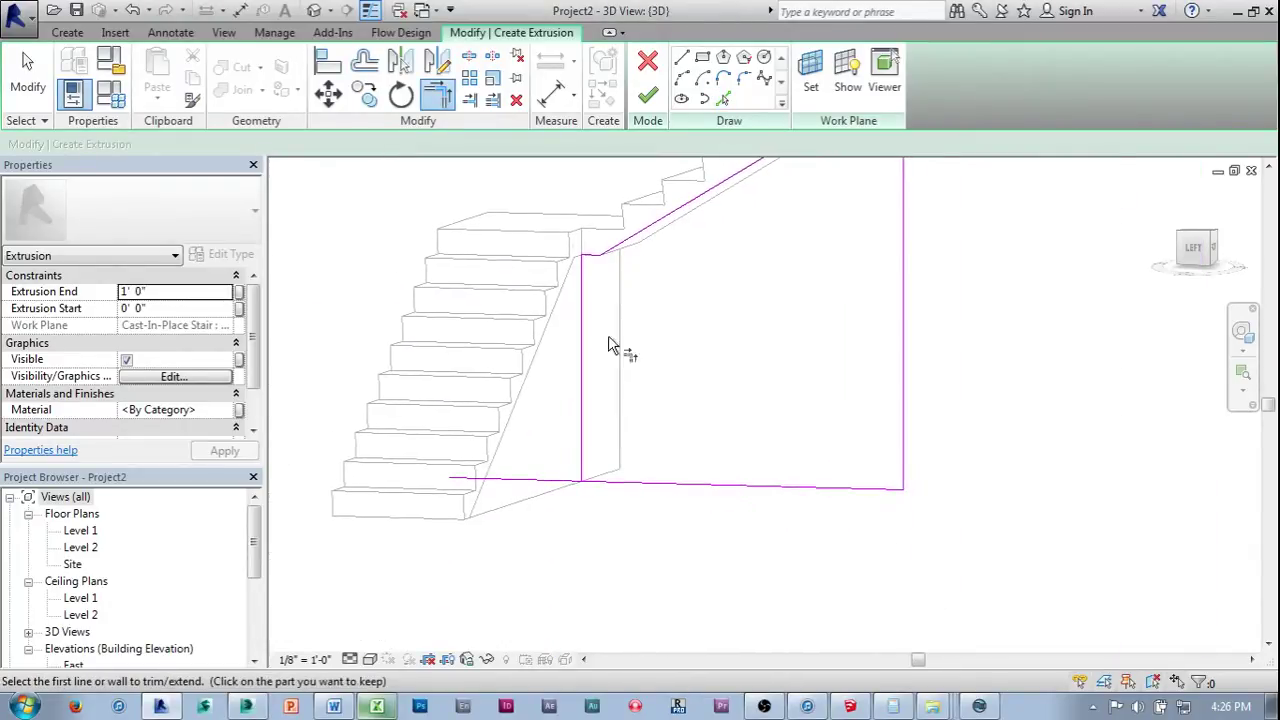
click(586, 389)
click(614, 484)
Finish the extrusion beneath the upper flight at 1' 0" depth.
shift+middle_drag(659, 463, 700, 440)
click(648, 97)
shift+middle_drag(740, 191, 720, 392)
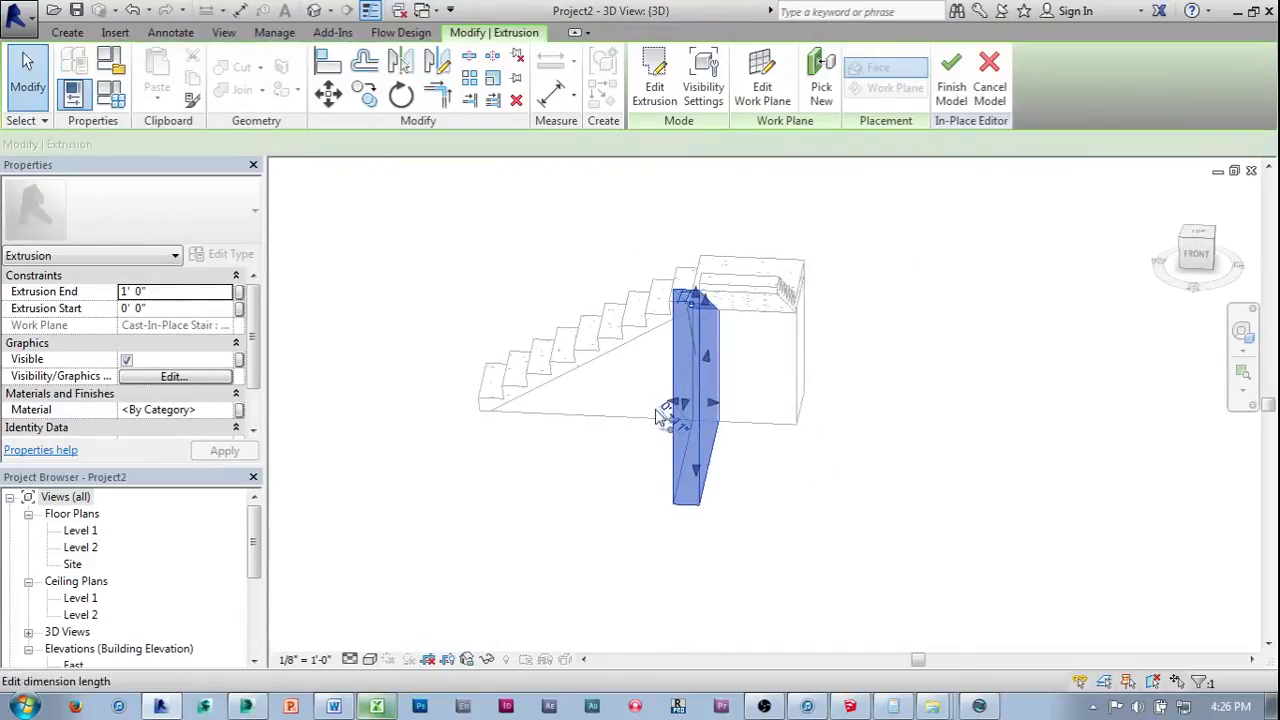
Stretch the block beneath the upper flight across to the flight's far side and finish the in-place model.
click(675, 403)
drag(675, 403, 783, 410)
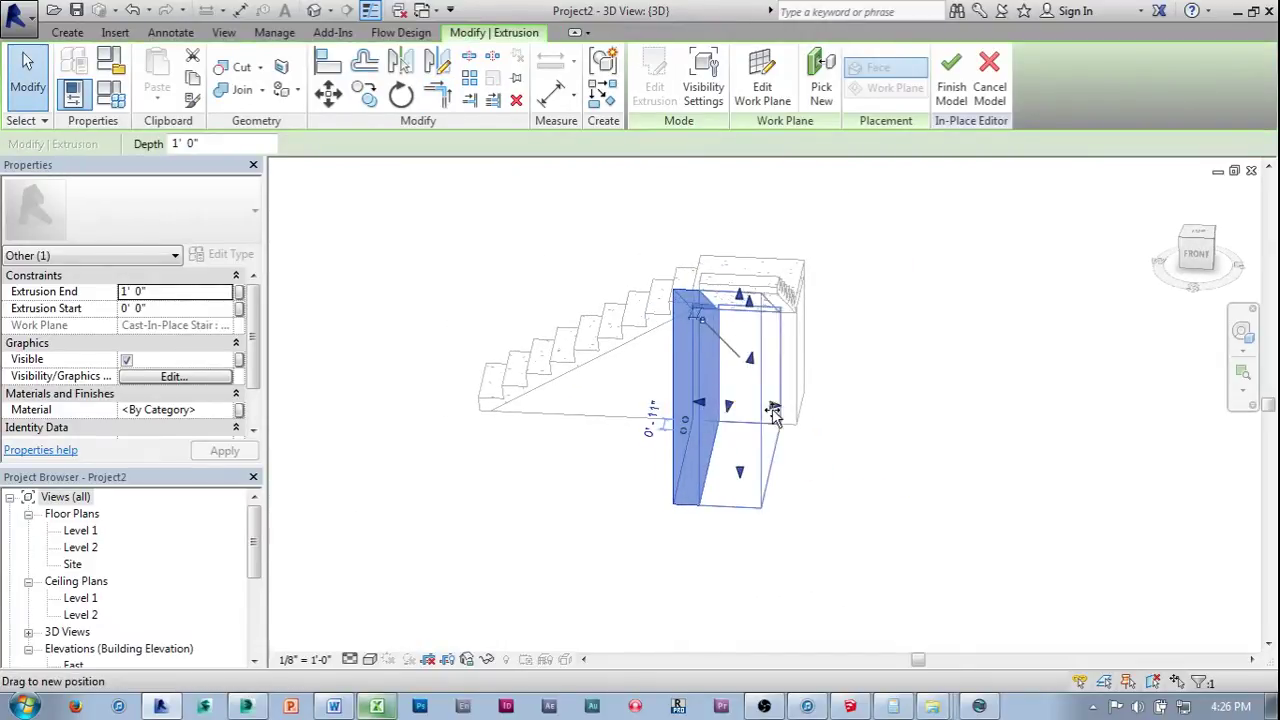
click(866, 434)
shift+middle_drag(866, 434, 597, 303)
shift+middle_drag(813, 365, 747, 357)
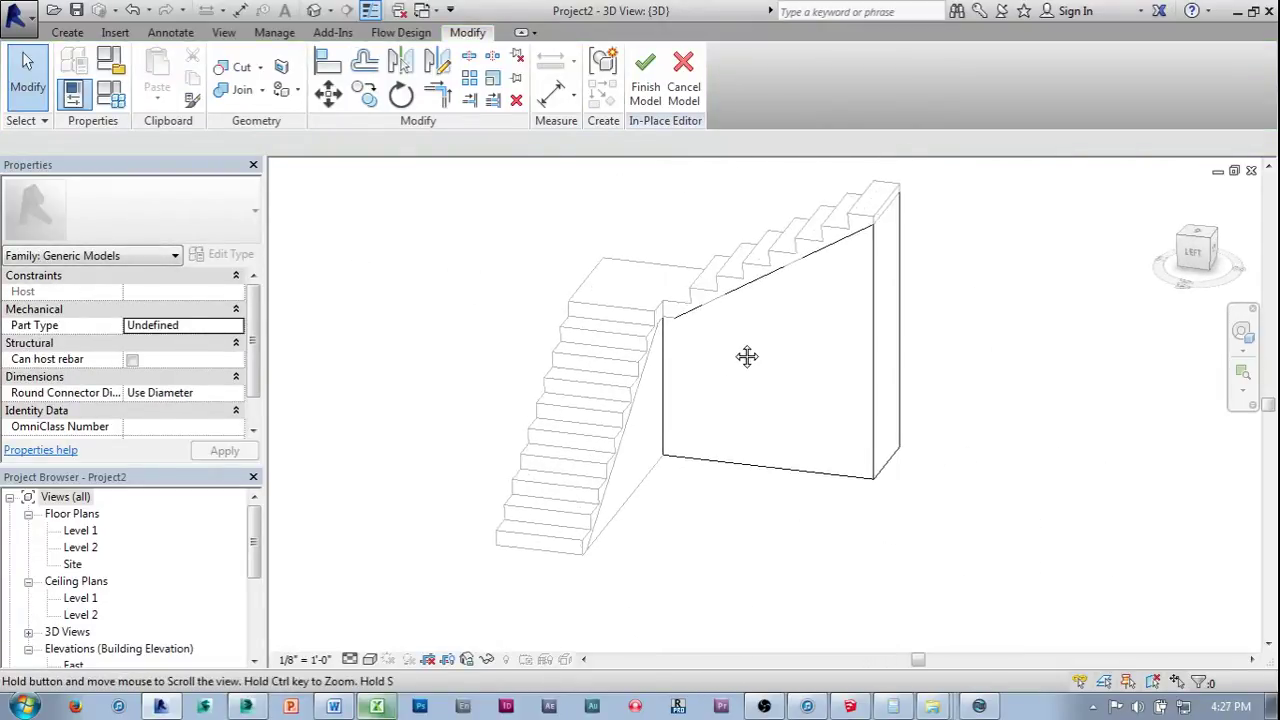
click(645, 90)
Inspect the completed stair and the solid blocks beneath both flights from several angles.
shift+middle_drag(466, 251, 422, 352)
scroll(440, 368, up, 3)
shift+middle_drag(451, 375, 458, 342)
scroll(508, 323, up, 1)
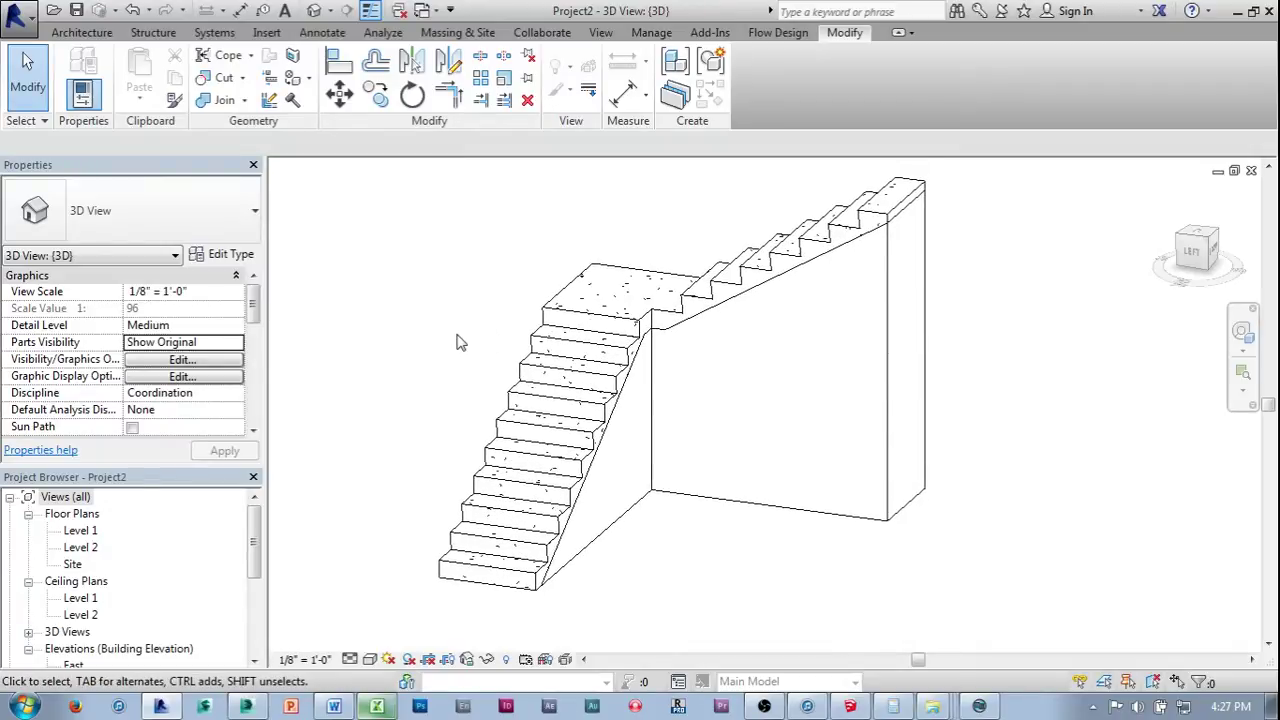
middle_drag(521, 303, 426, 284)
scroll(470, 310, up, 3)
mouse_move(507, 257)
middle_down()
mouse_move(497, 266)
mouse_move(527, 260)
middle_up()
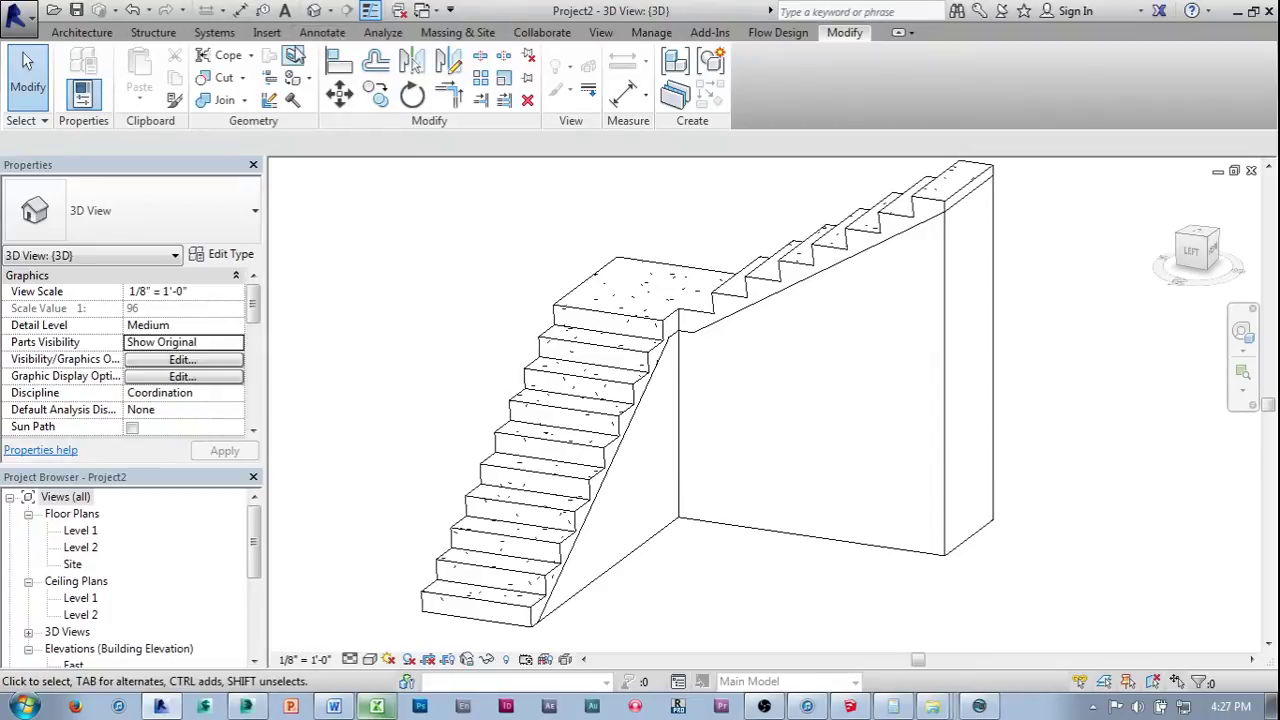
Import the CAD file One Person Lines.dwg at Level 1 with Auto - Center to Center positioning.
click(267, 33)
click(330, 75)
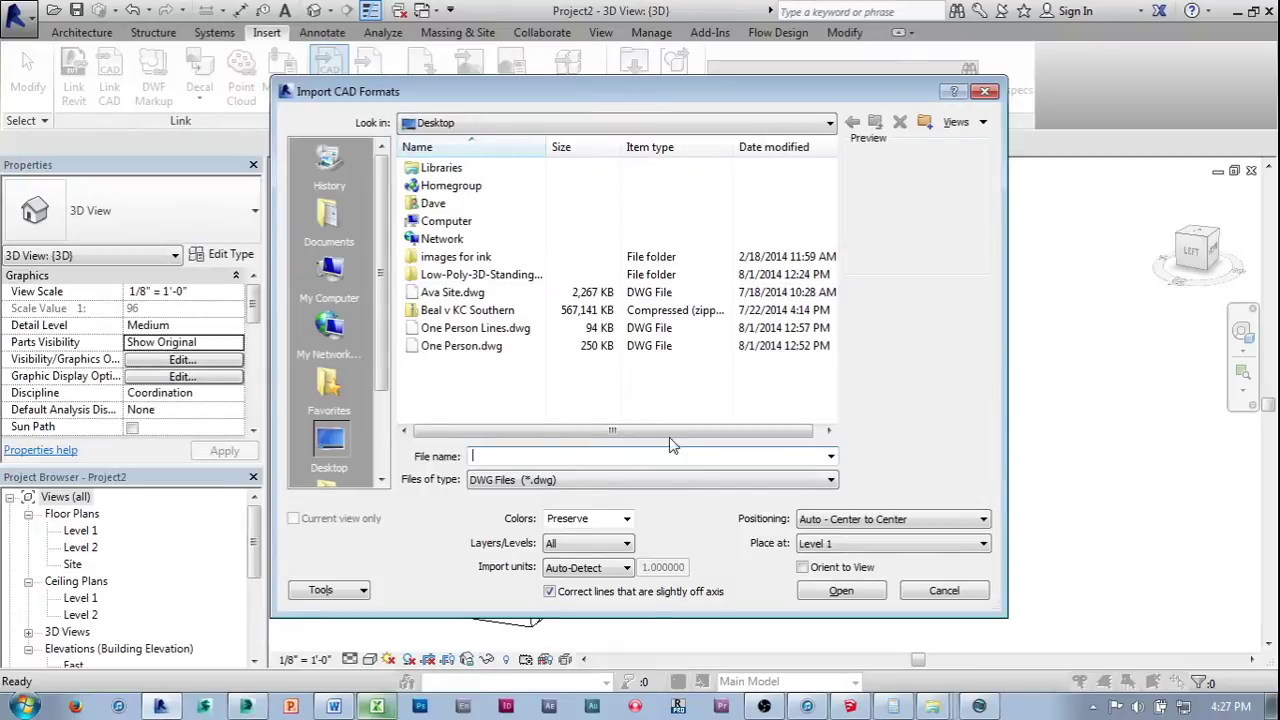
click(478, 350)
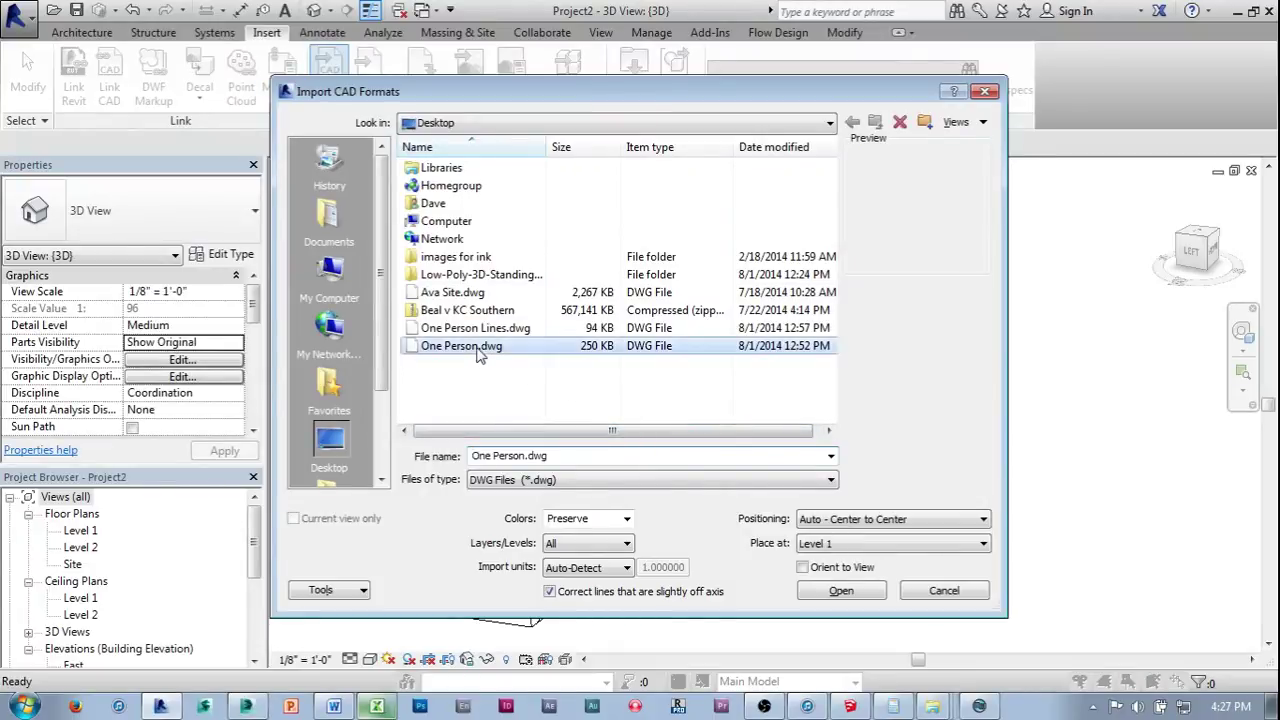
click(460, 330)
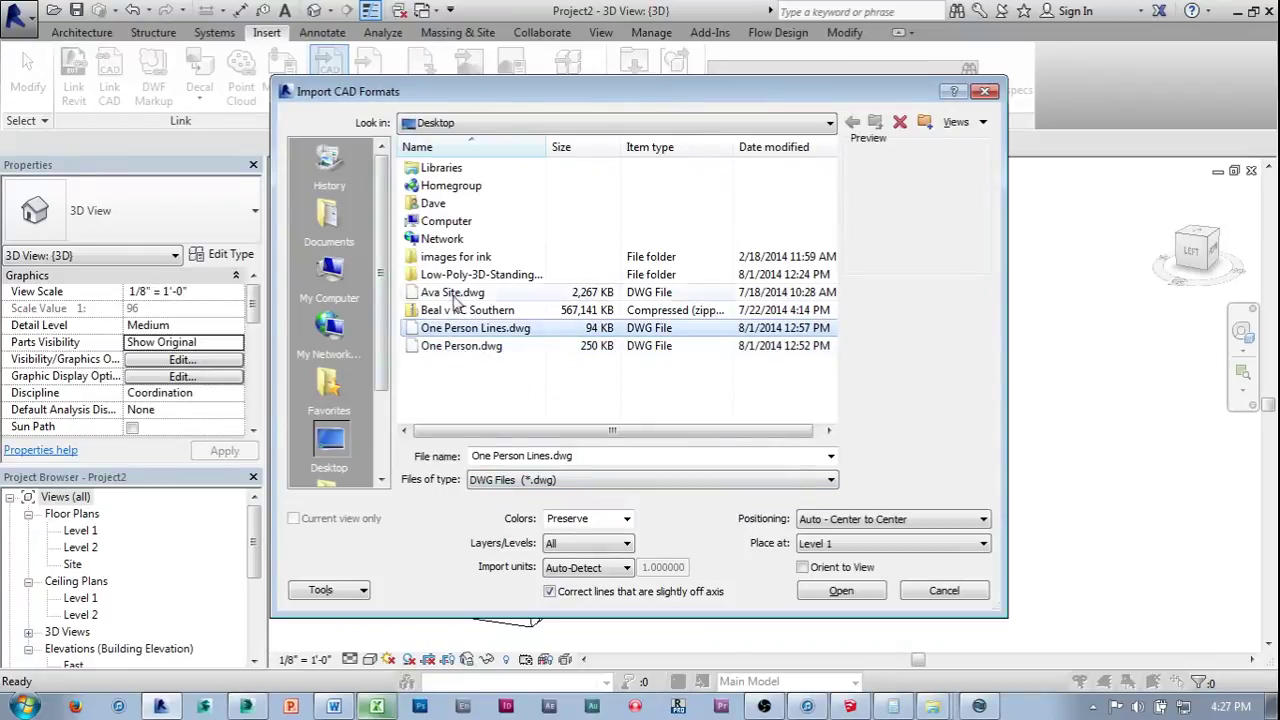
click(866, 597)
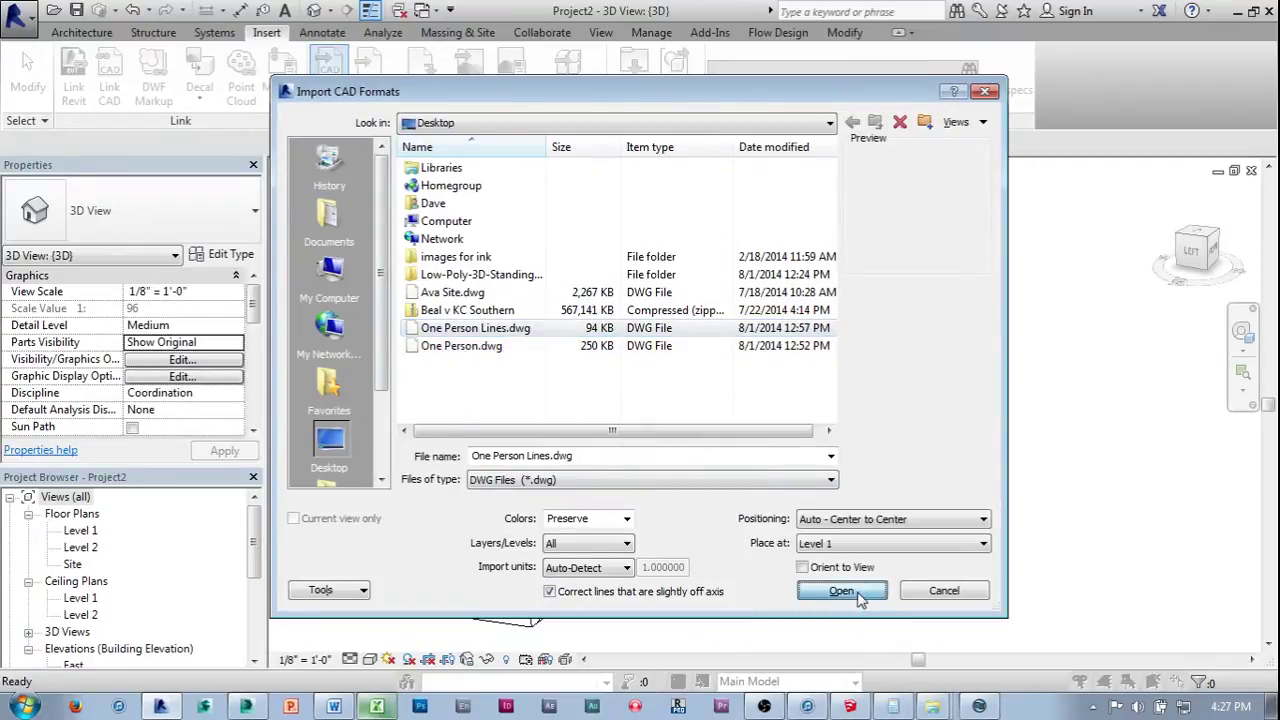
shift+middle_drag(816, 557, 831, 600)
shift+middle_drag(690, 591, 805, 568)
In plan, rotate the imported person about its centre until its line runs parallel to one of the flights.
click(699, 536)
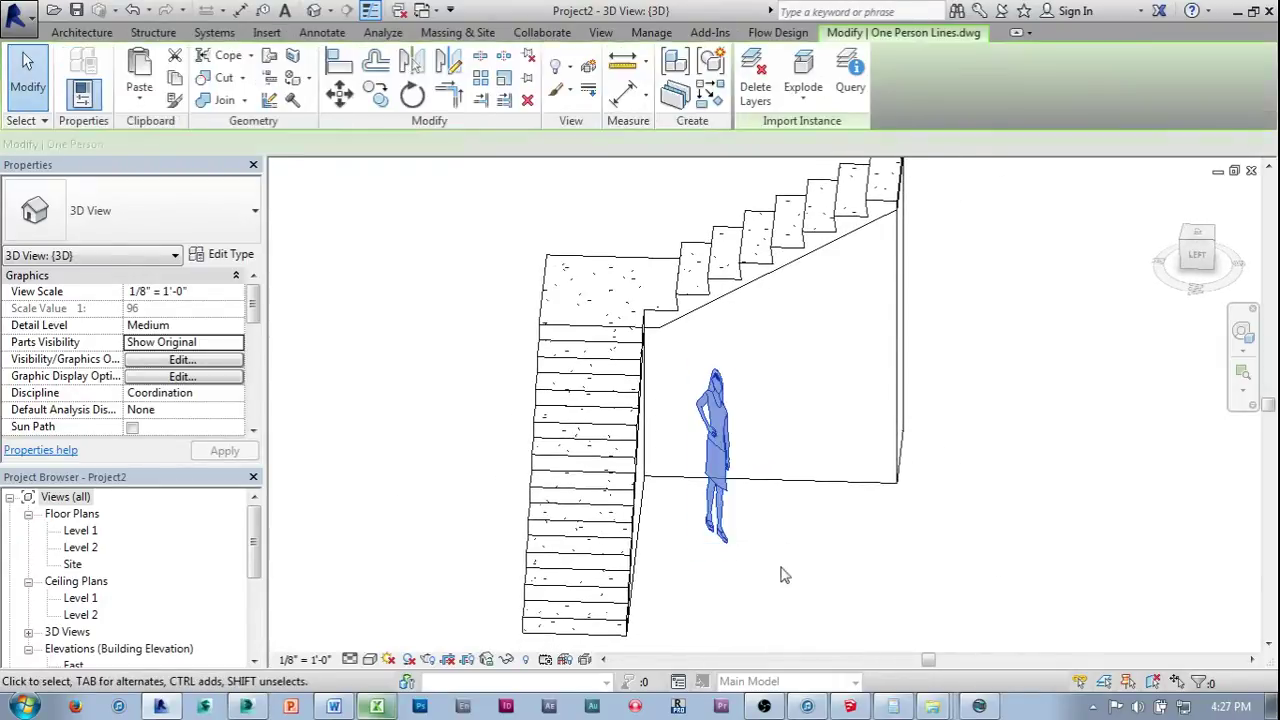
click(1197, 248)
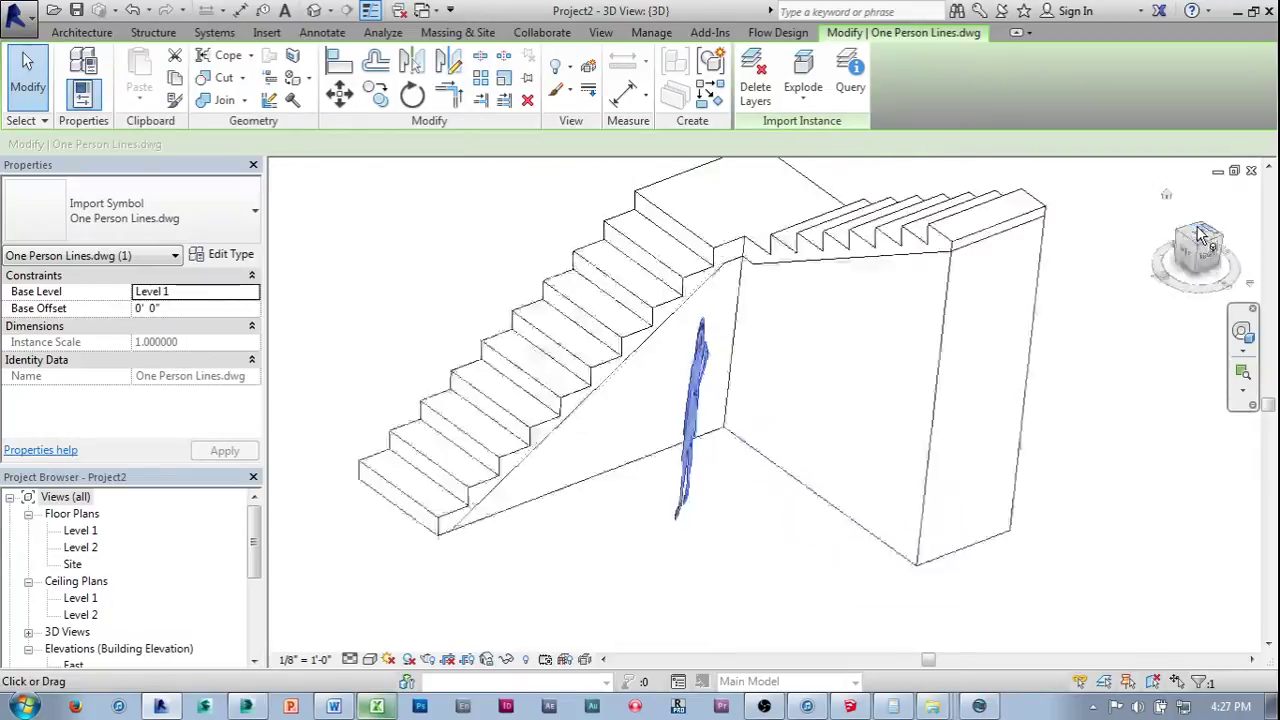
scroll(889, 404, down, 2)
middle_drag(889, 404, 854, 331)
click(412, 95)
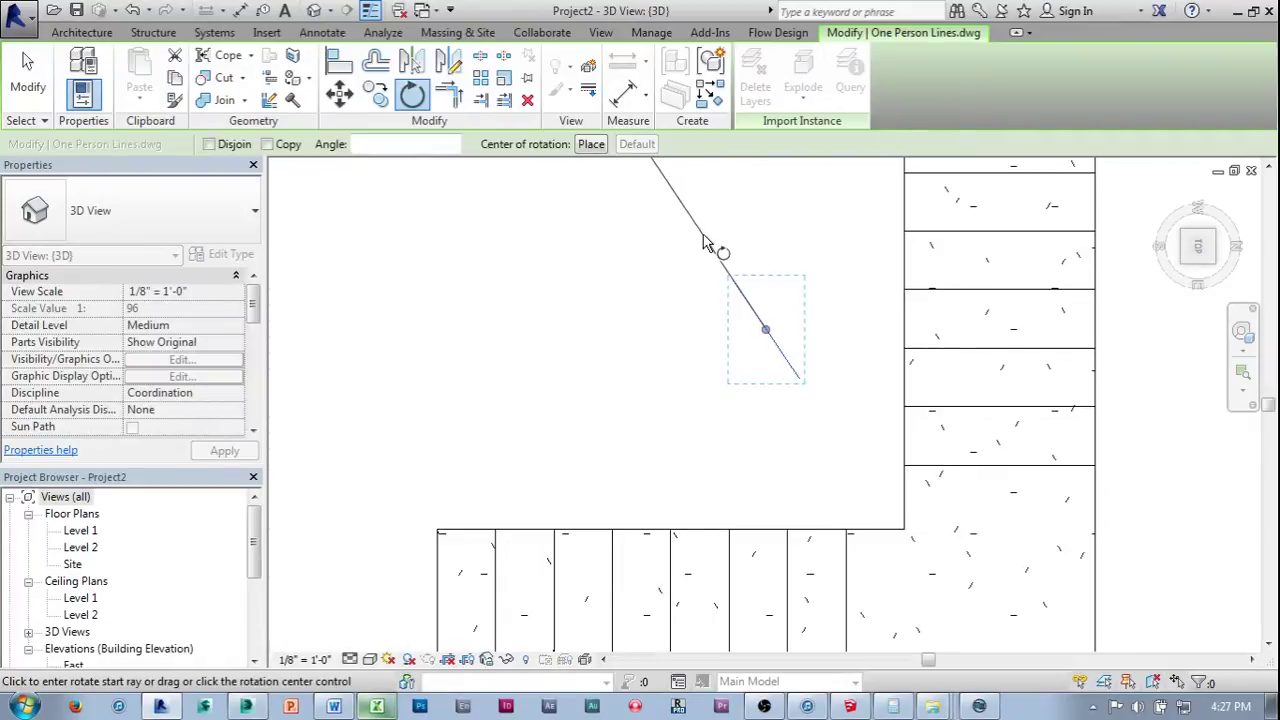
click(704, 244)
click(775, 222)
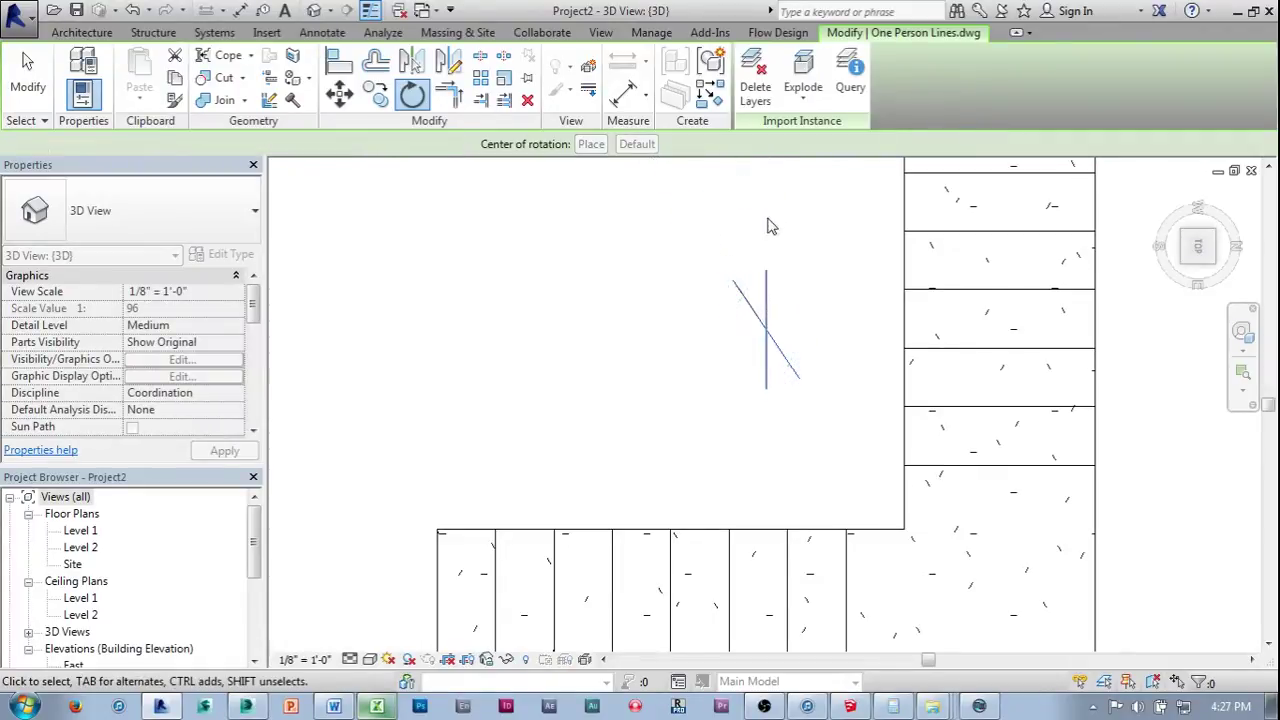
Rotate the imported person 90° about its centre in plan.
shift+middle_drag(646, 286, 803, 249)
click(1200, 245)
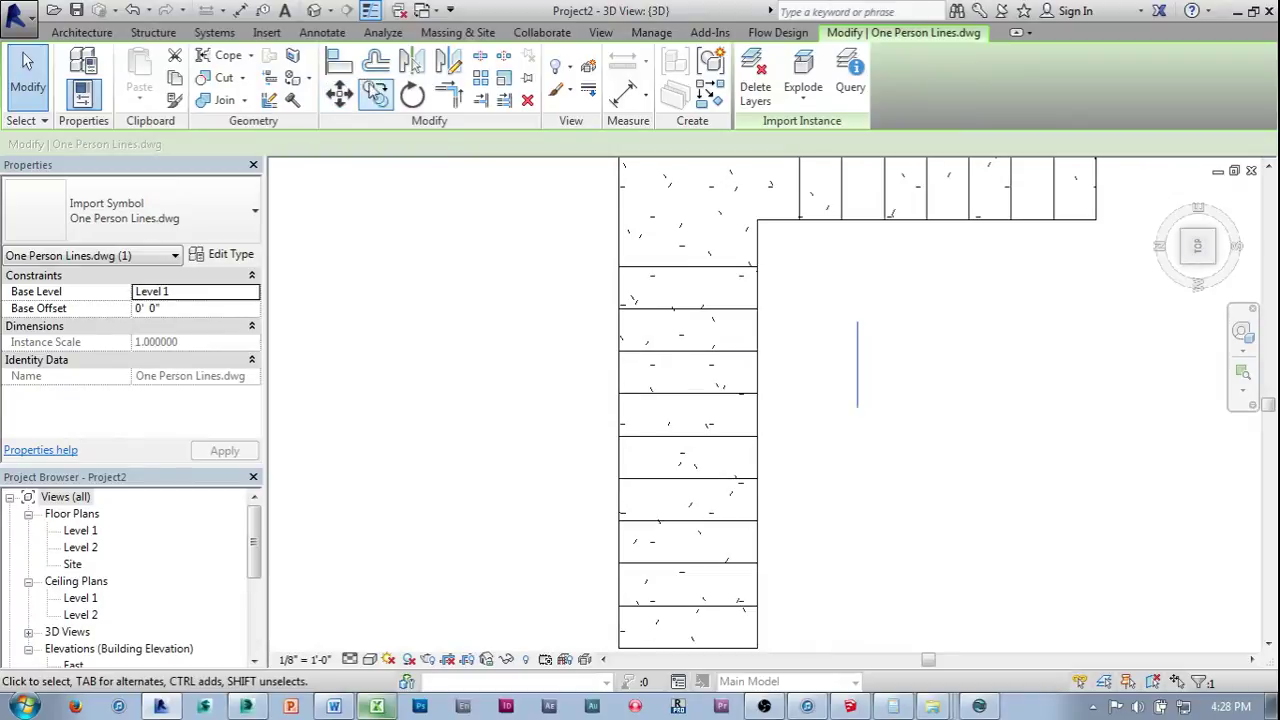
click(411, 94)
click(860, 272)
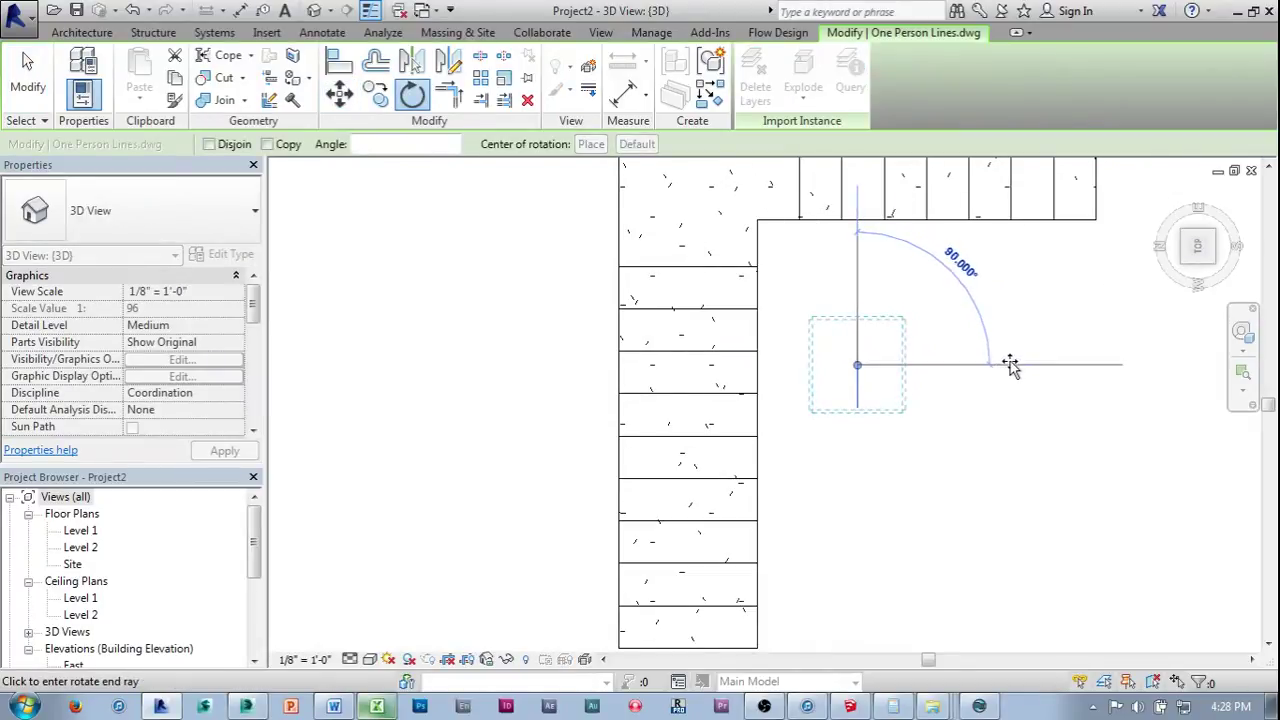
click(1012, 366)
scroll(979, 430, down, 2)
click(977, 474)
Start a new in-place model in the Generic Models category, accepting the suggested name.
shift+middle_drag(977, 474, 853, 268)
scroll(752, 274, up, 1)
middle_drag(752, 274, 514, 188)
scroll(670, 370, up, 1)
mouse_move(811, 402)
shift+middle_down()
mouse_move(789, 431)
mouse_move(848, 380)
mouse_move(793, 400)
shift+middle_up()
drag(662, 462, 743, 485)
shift+middle_drag(700, 517, 738, 478)
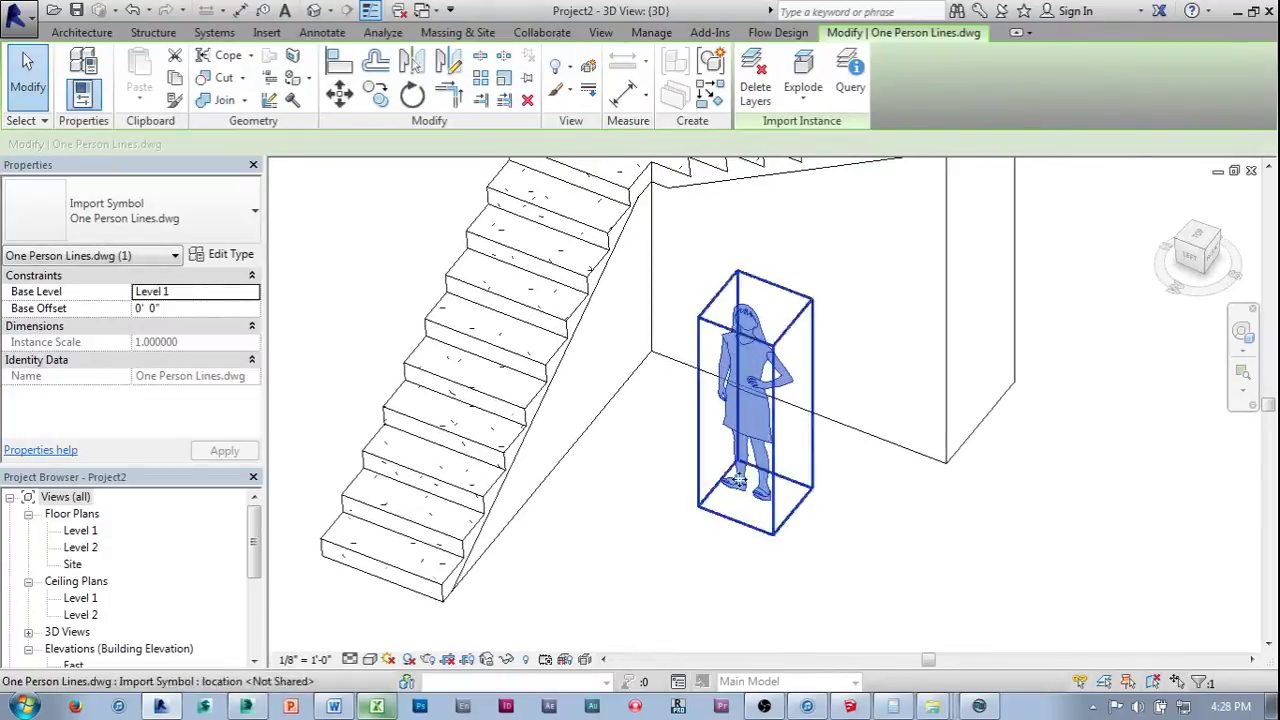
click(82, 33)
click(222, 97)
click(232, 174)
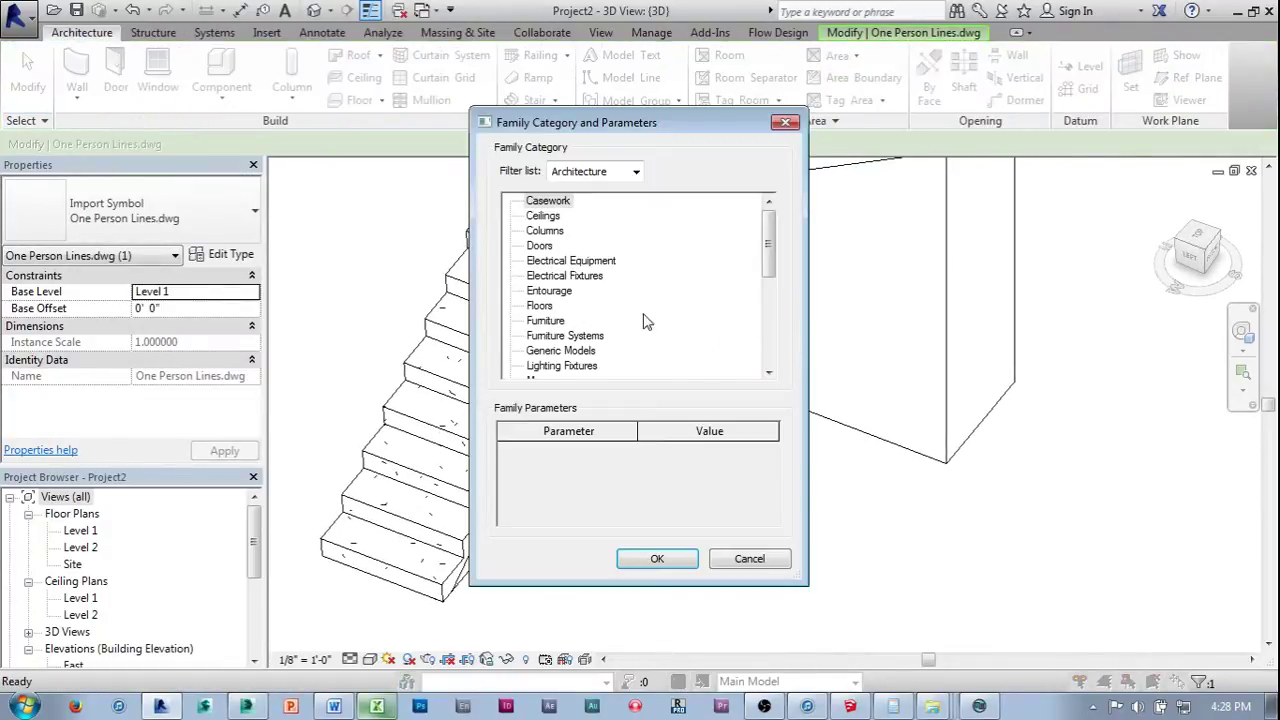
double_click(564, 352)
click(677, 390)
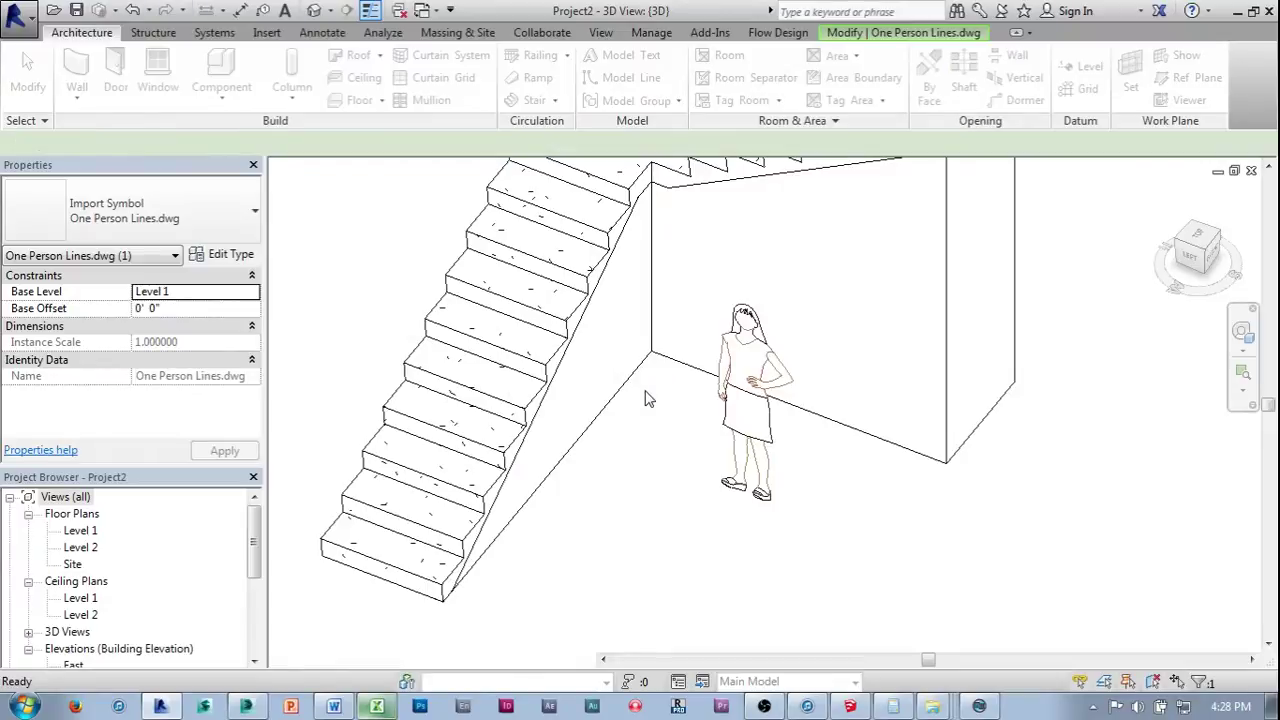
Set the work plane by picking the wall face of the block beneath the upper flight, behind the person.
click(1111, 76)
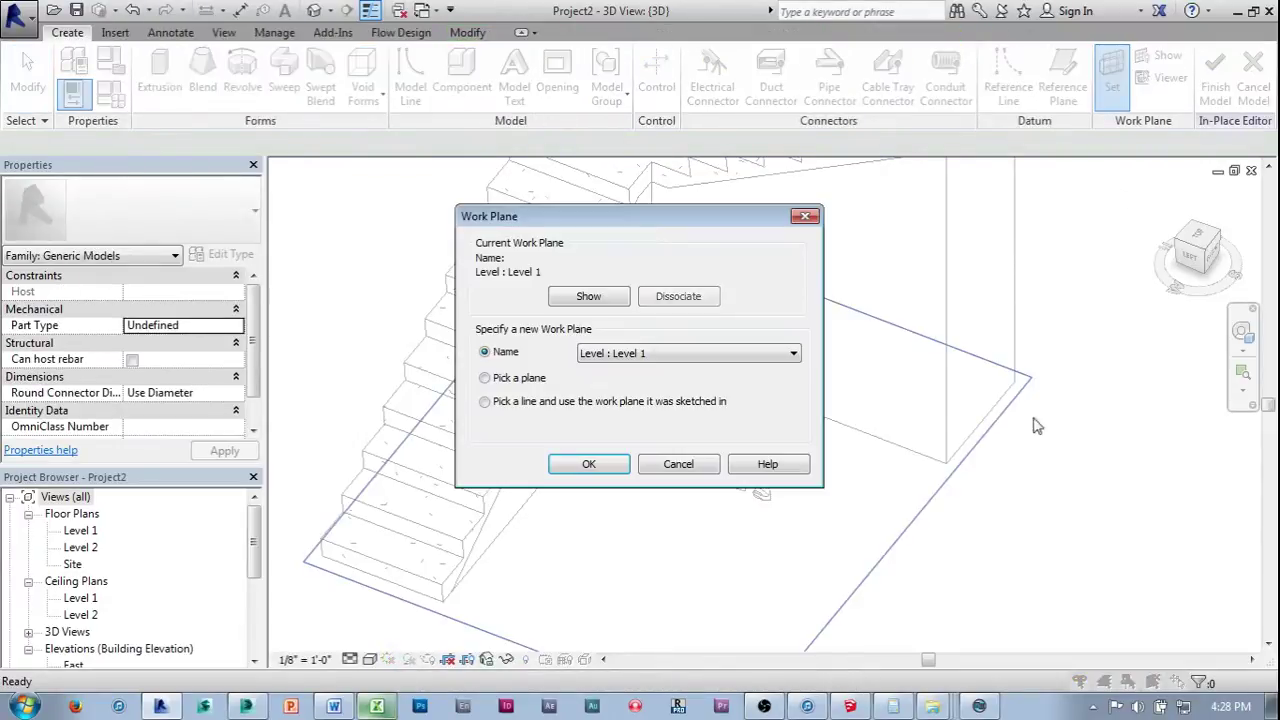
click(596, 464)
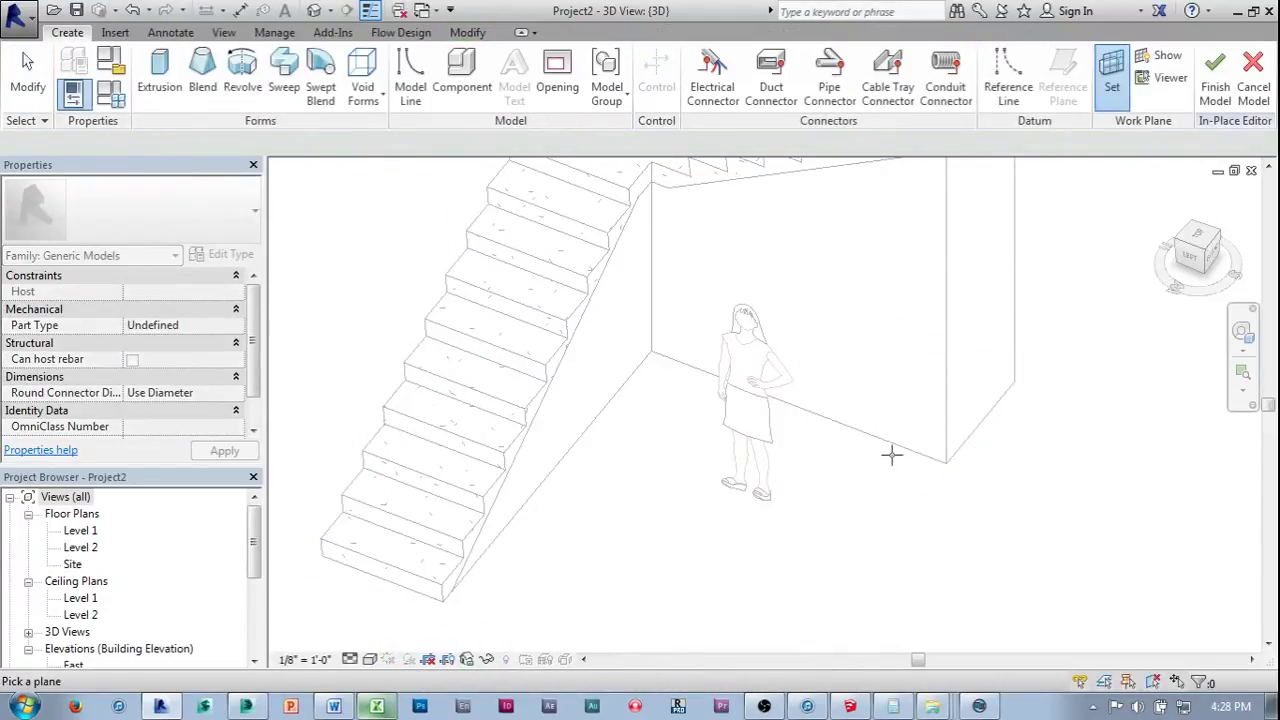
click(895, 447)
Start an extrusion sketch and draw its base line along the floor edge beneath both of the person's shoes.
mouse_move(790, 518)
shift+middle_down()
mouse_move(840, 491)
mouse_move(817, 477)
mouse_move(797, 502)
shift+middle_up()
click(1194, 256)
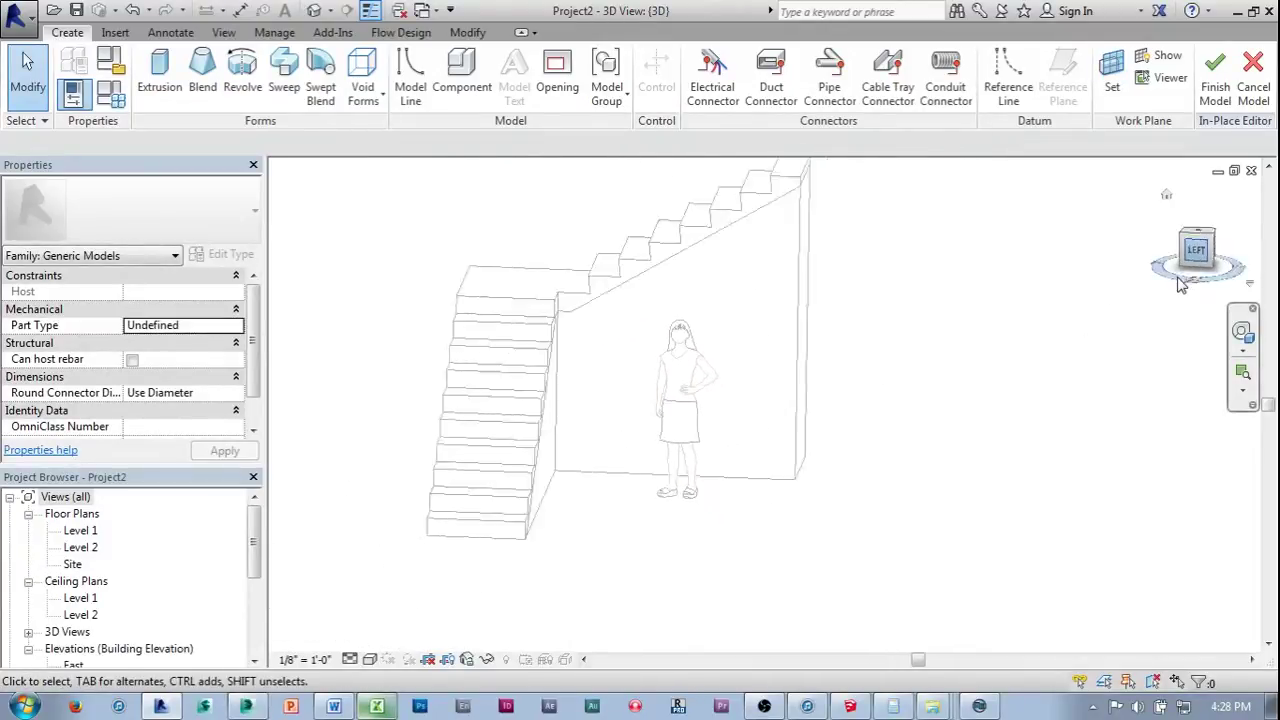
scroll(912, 551, up, 5)
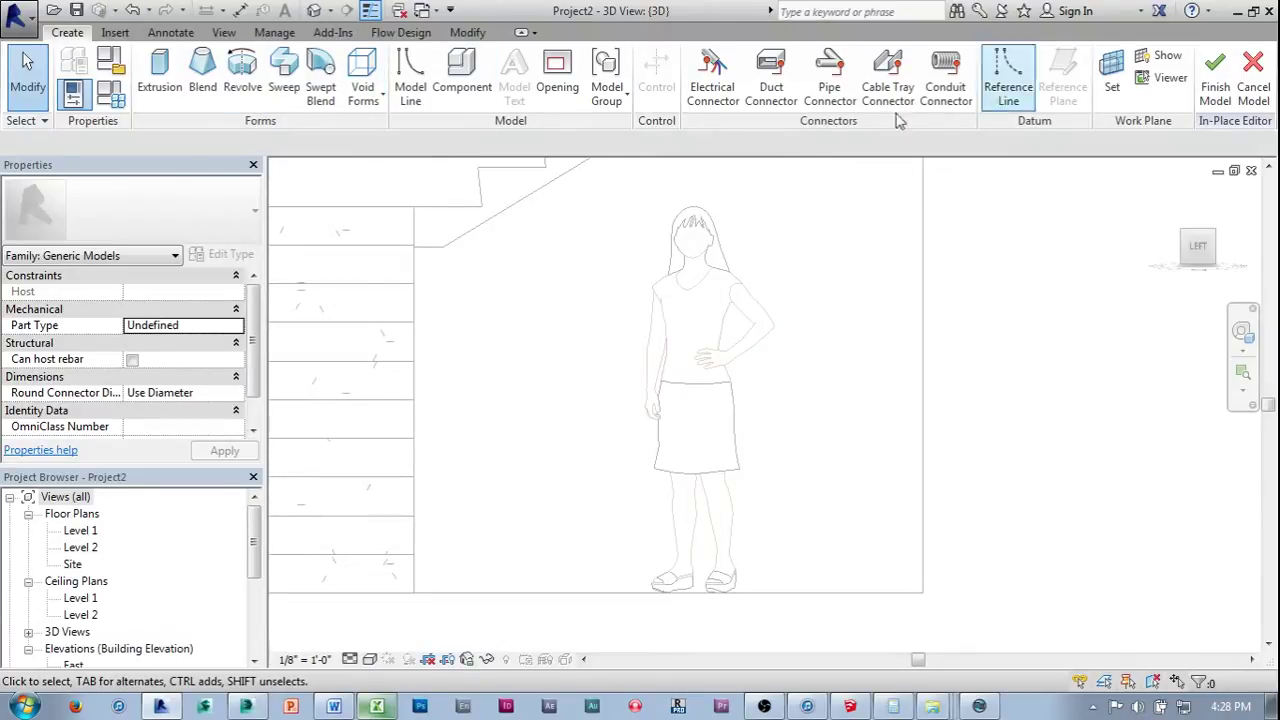
click(159, 68)
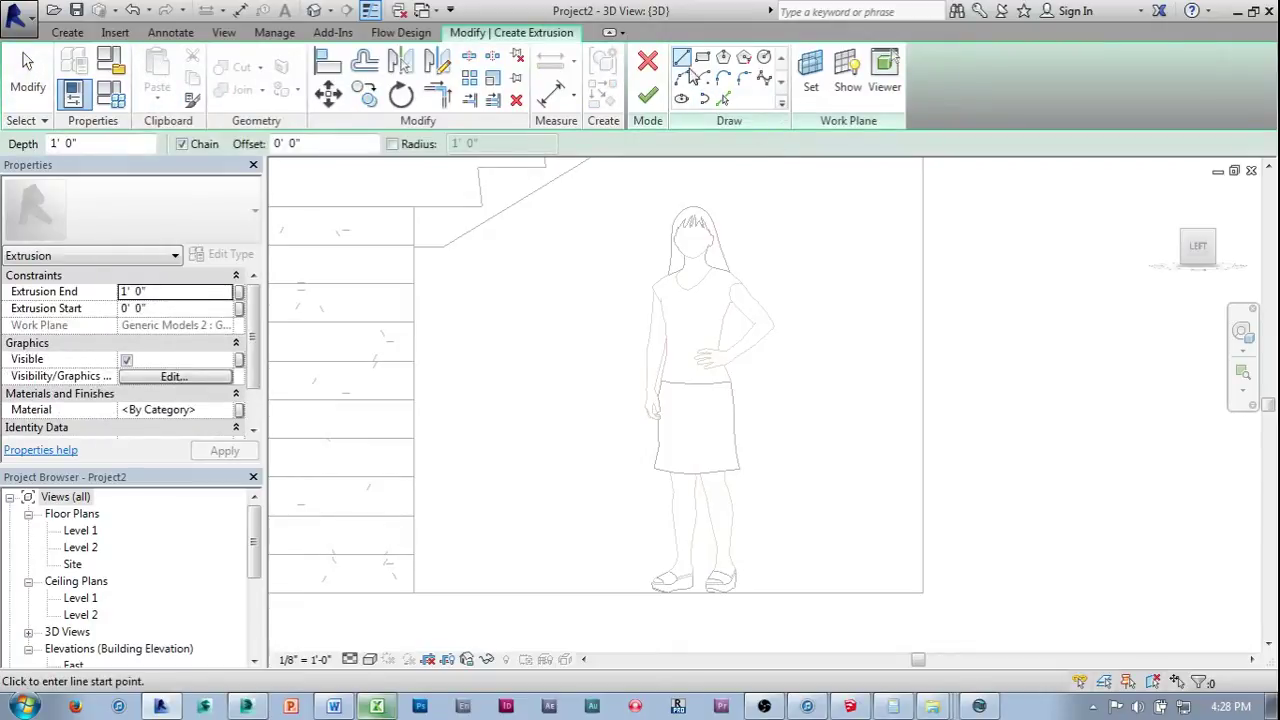
scroll(800, 480, up, 5)
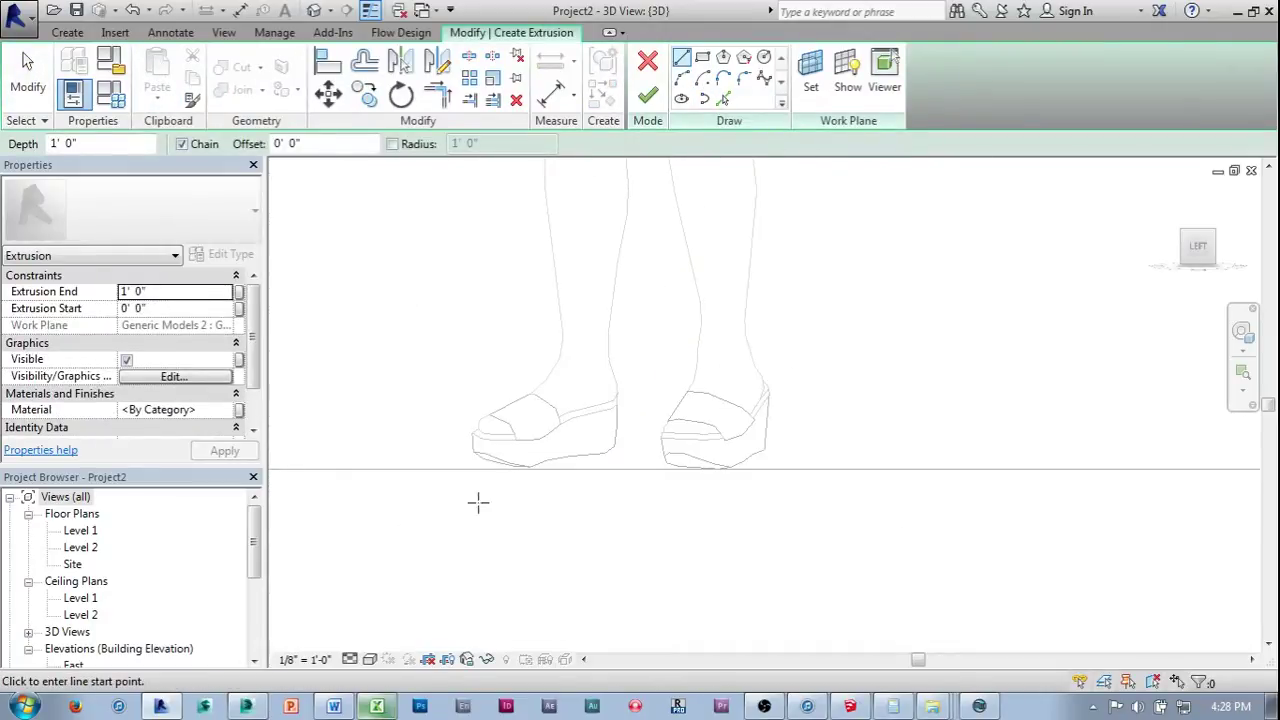
click(470, 470)
click(767, 467)
Continue the outline with straight segments up the shoe and leg on the person's hand-on-hip side.
scroll(782, 384, up, 3)
click(777, 366)
click(740, 286)
scroll(771, 254, down, 1)
middle_drag(771, 254, 709, 550)
click(689, 358)
click(653, 193)
Trace around the skirt's hem corner and up past the hip to the bent elbow.
scroll(728, 277, down, 1)
middle_drag(728, 279, 667, 600)
click(608, 485)
click(685, 449)
scroll(737, 277, down, 1)
middle_drag(737, 277, 697, 515)
click(610, 345)
click(767, 247)
Trace from the bent arm over the shoulder and around the person's hair and head.
scroll(789, 269, down, 1)
middle_drag(789, 269, 810, 500)
middle_drag(664, 295, 719, 409)
click(709, 404)
click(670, 289)
click(647, 251)
click(569, 252)
click(531, 298)
click(526, 372)
click(540, 417)
Trace down the opposite shoulder and the outside of the straight arm to the hand.
middle_drag(534, 469, 590, 398)
scroll(580, 390, up, 1)
click(559, 388)
click(539, 465)
middle_drag(553, 547, 659, 374)
click(634, 406)
click(643, 587)
middle_drag(665, 620, 659, 510)
scroll(656, 511, up, 3)
click(659, 514)
click(684, 555)
Trace the remaining skirt side, leg and shoe back to the base line's start, closing the person's outline.
scroll(683, 600, down, 1)
middle_drag(686, 598, 780, 375)
scroll(780, 375, down, 1)
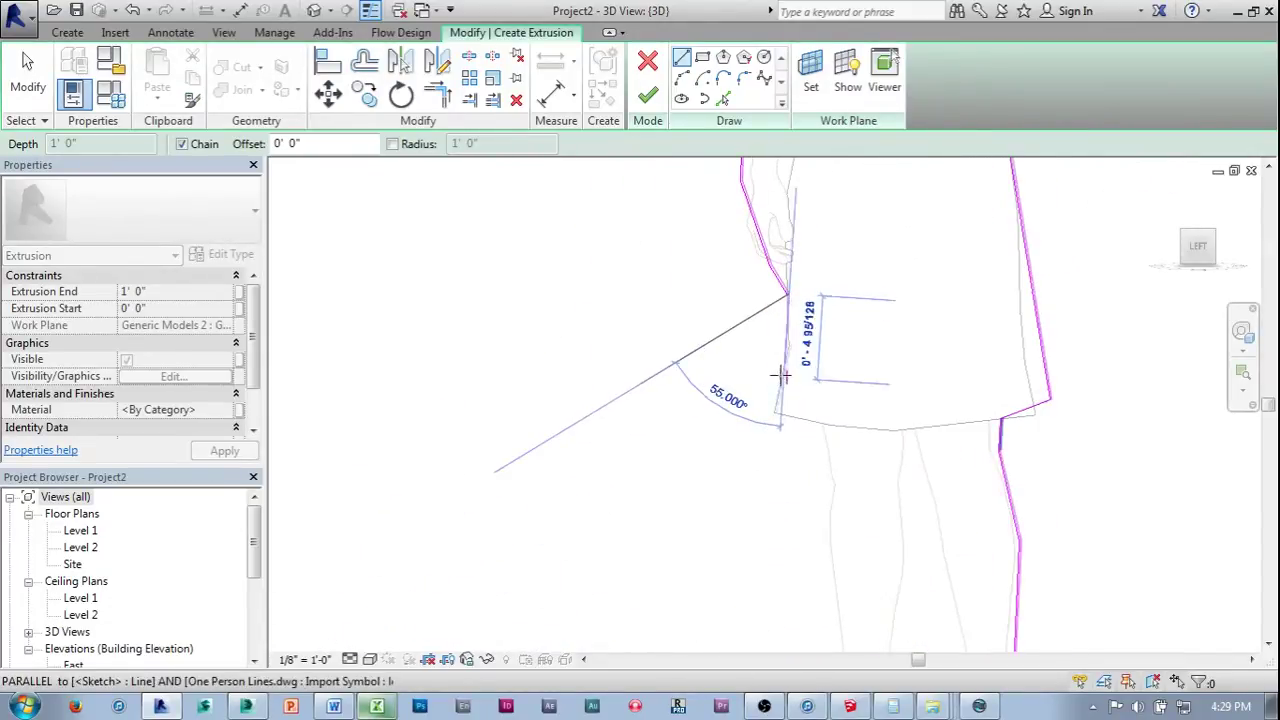
click(762, 405)
mouse_move(825, 428)
middle_down()
mouse_move(843, 334)
mouse_move(853, 358)
middle_up()
click(843, 354)
click(795, 452)
click(803, 497)
key(Escape)
scroll(746, 500, down, 5)
mouse_move(950, 402)
shift+middle_down()
mouse_move(826, 503)
mouse_move(868, 432)
shift+middle_up()
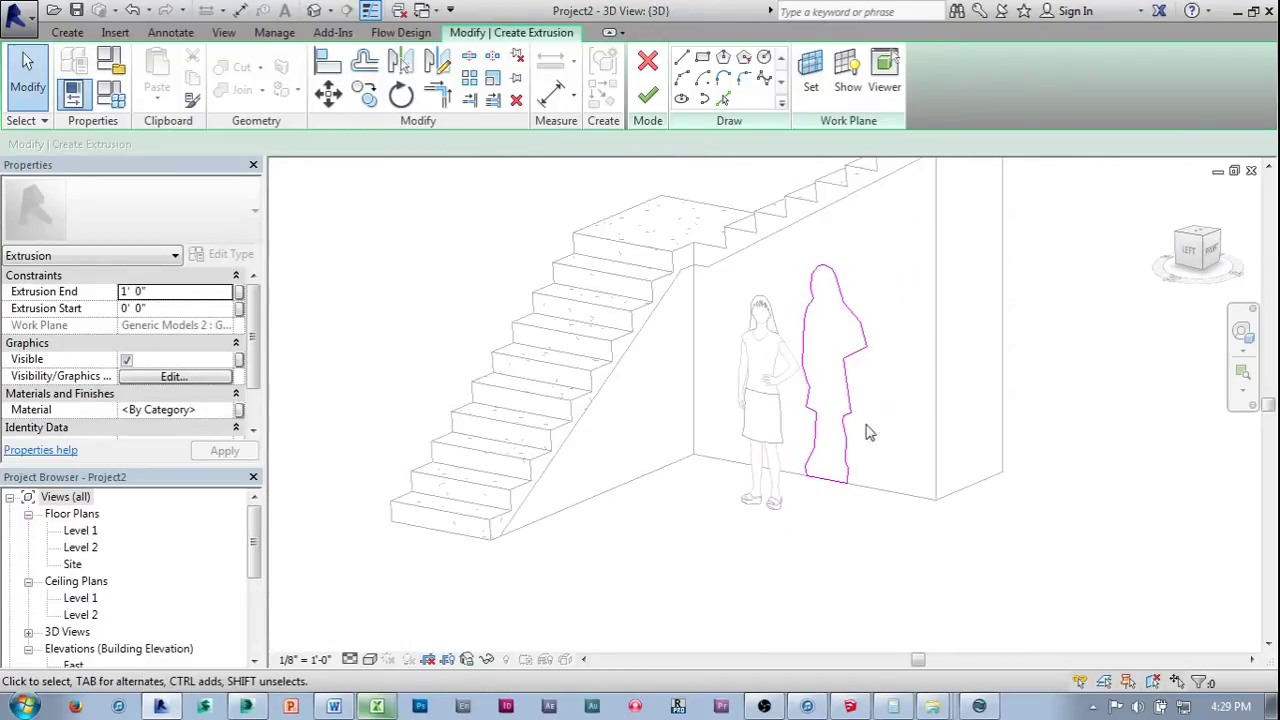
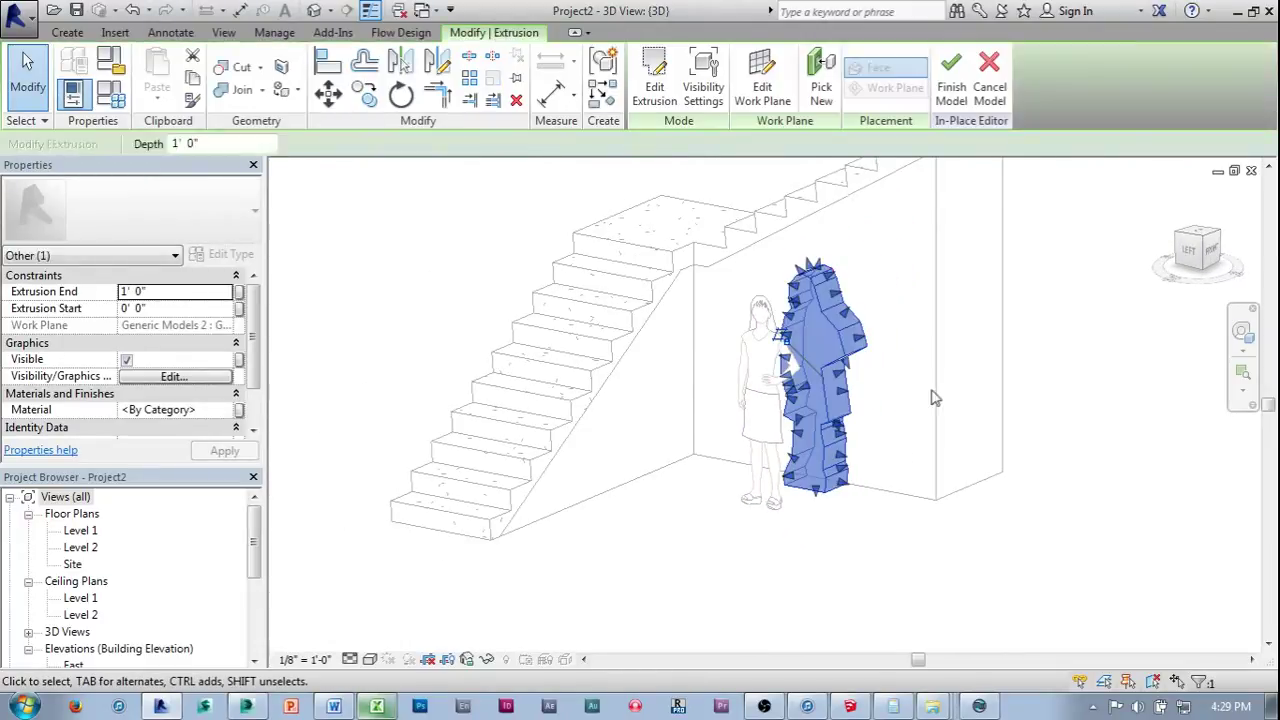
Move the person extrusion about 9" straight out from the face of the stair block.
click(1168, 244)
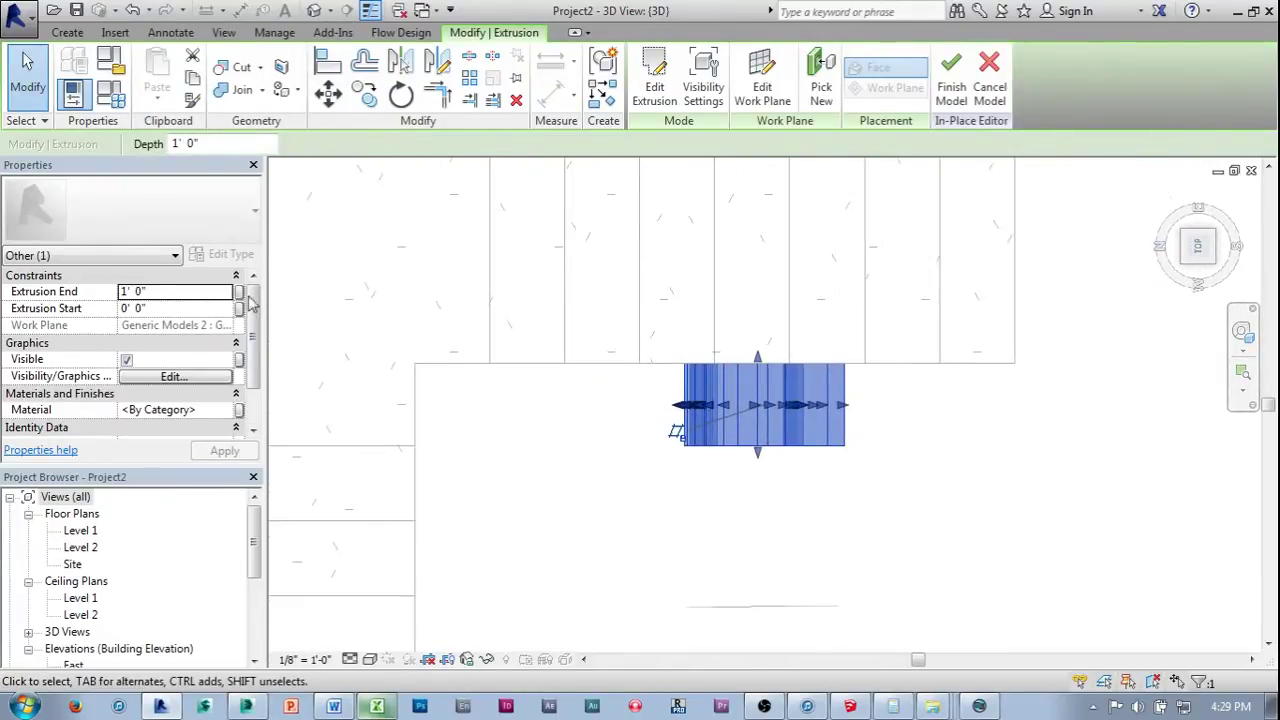
shift+middle_drag(1053, 545, 993, 416)
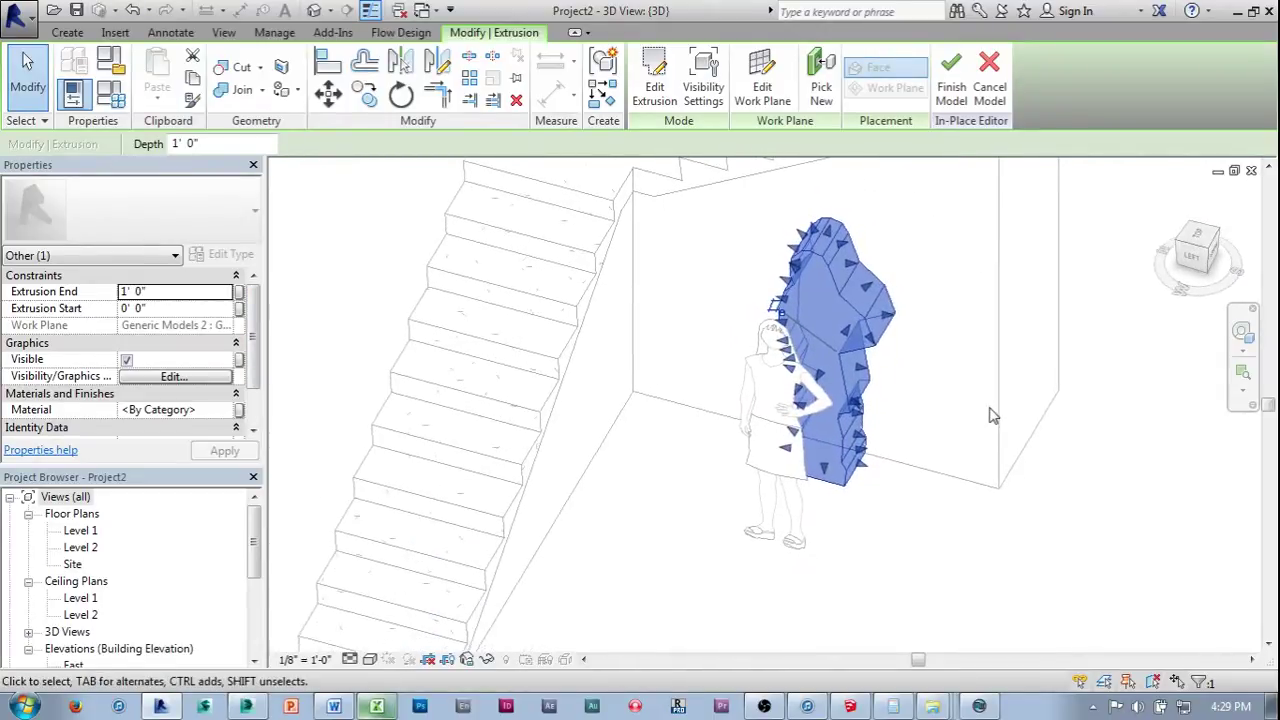
shift+middle_drag(938, 363, 912, 446)
key(m)
key(v)
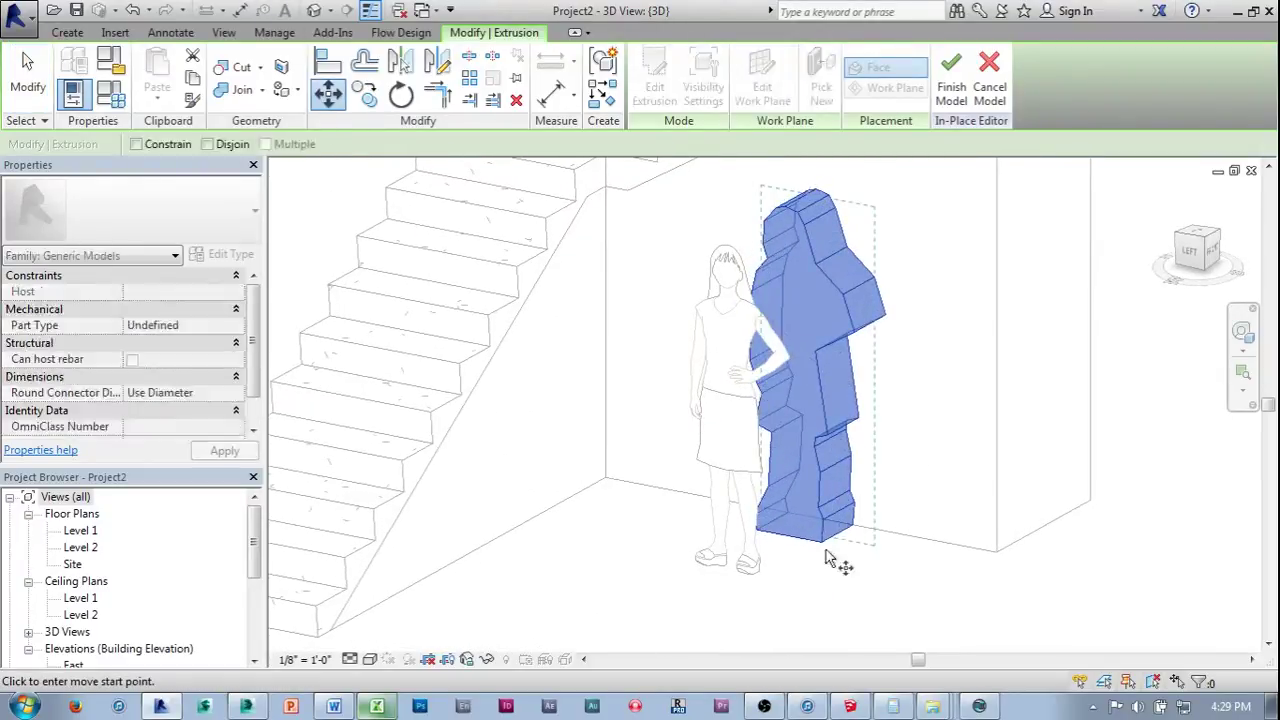
click(886, 525)
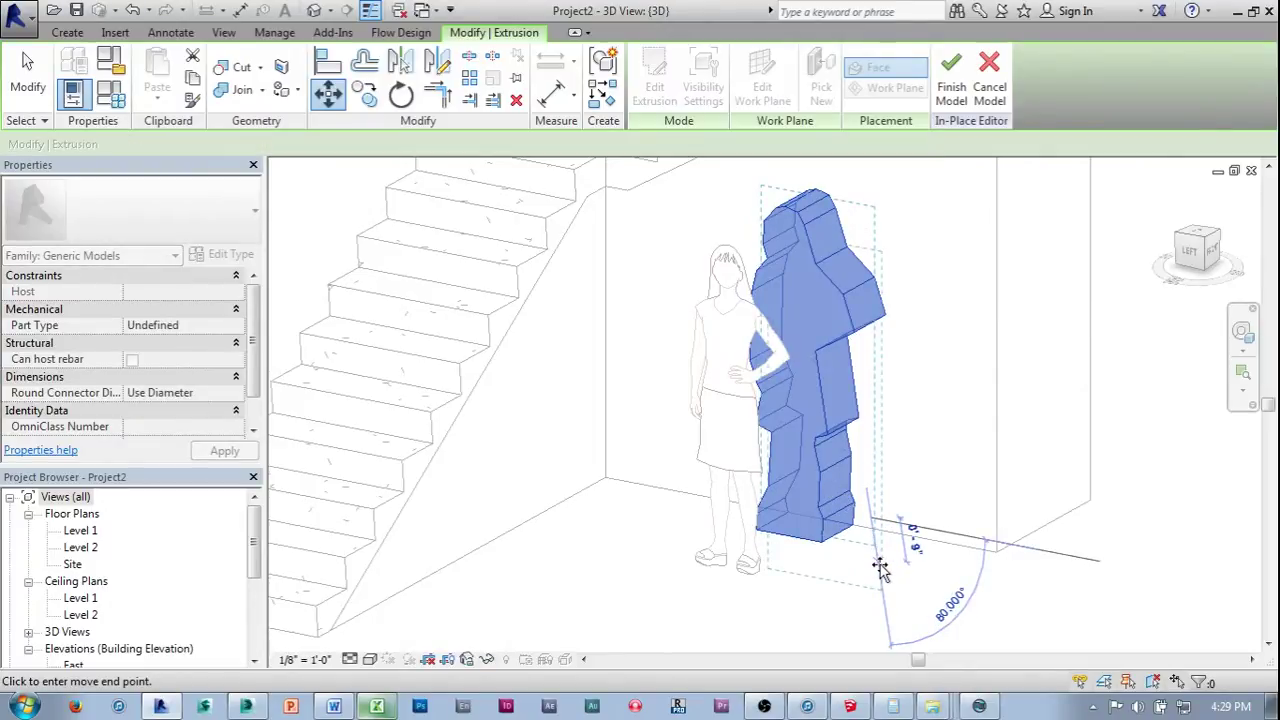
click(880, 567)
key(Escape)
Finish the in-place person model and delete the imported One Person Lines.dwg drawing.
shift+middle_drag(675, 528, 674, 149)
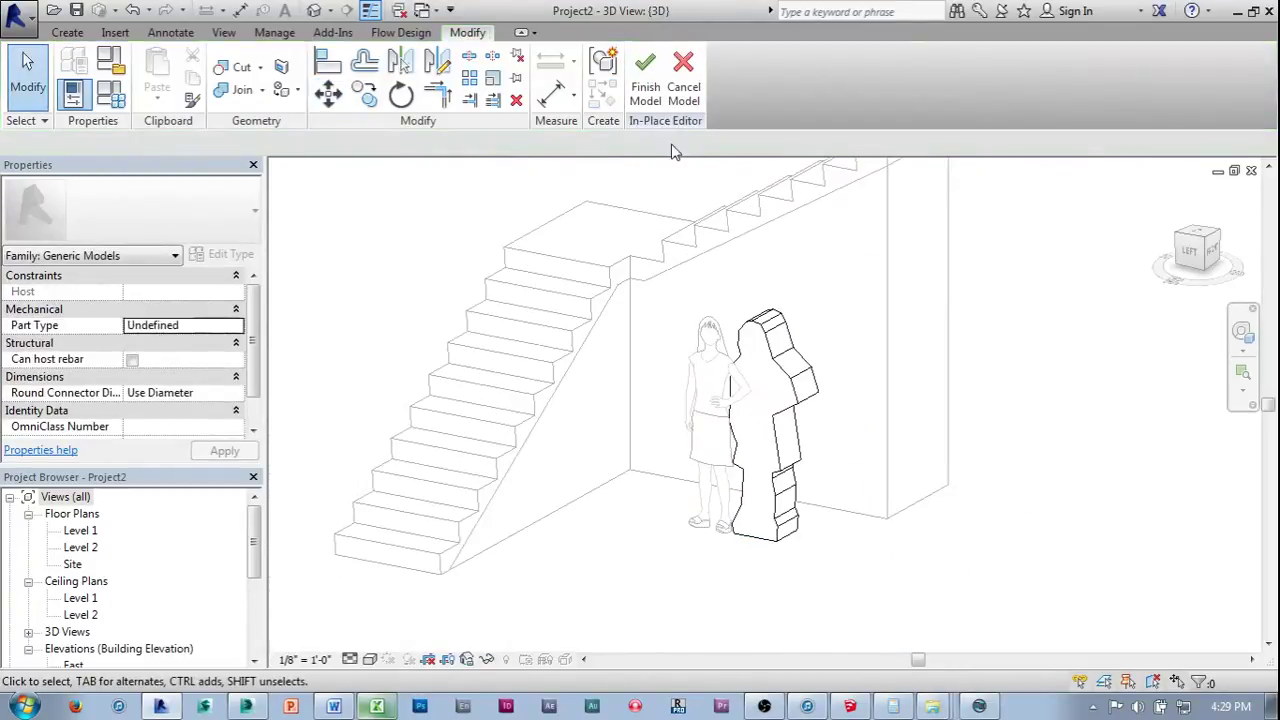
click(646, 86)
click(680, 533)
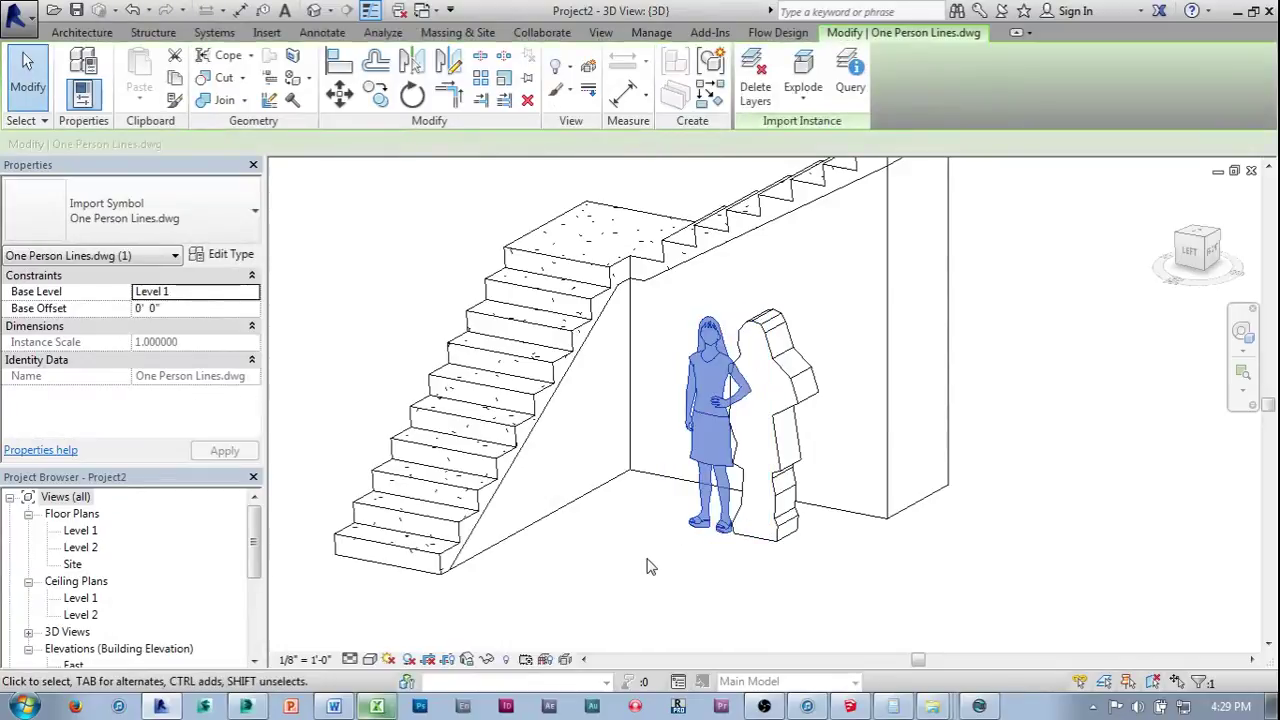
key(Delete)
shift+middle_drag(651, 566, 815, 408)
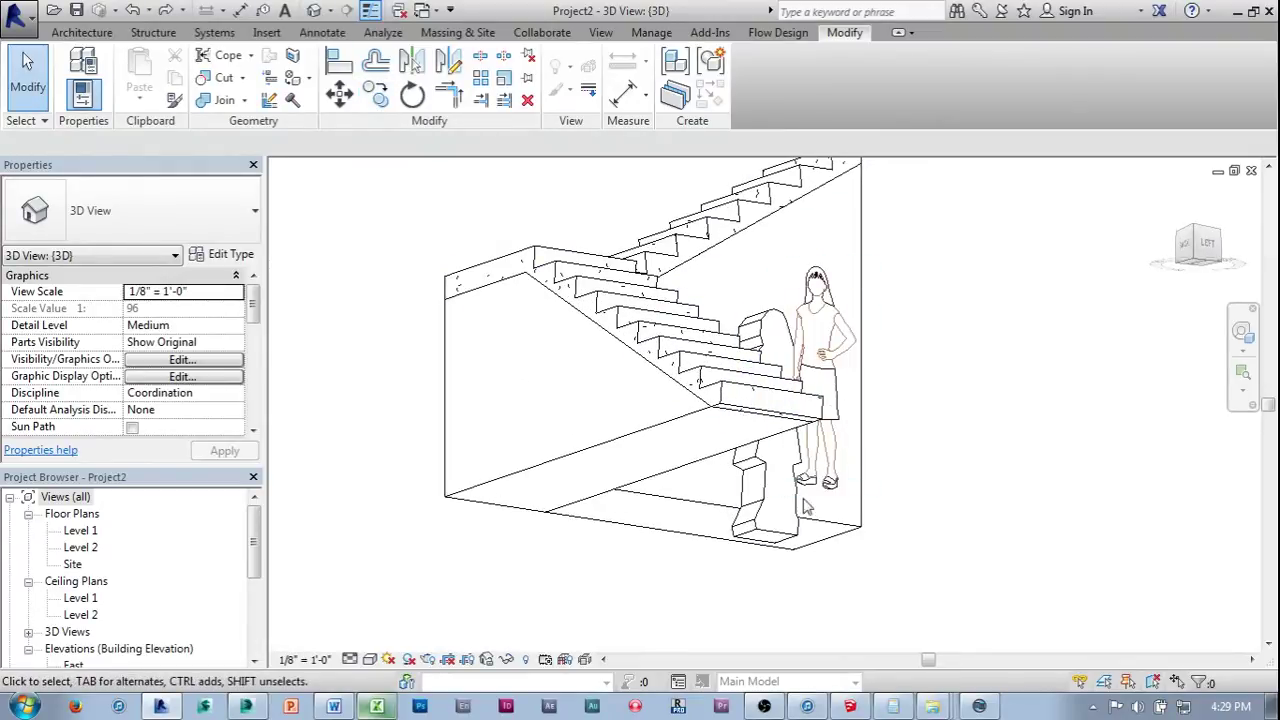
Complete the in-place model of the person and remove the imported line figure in front of it.
click(781, 530)
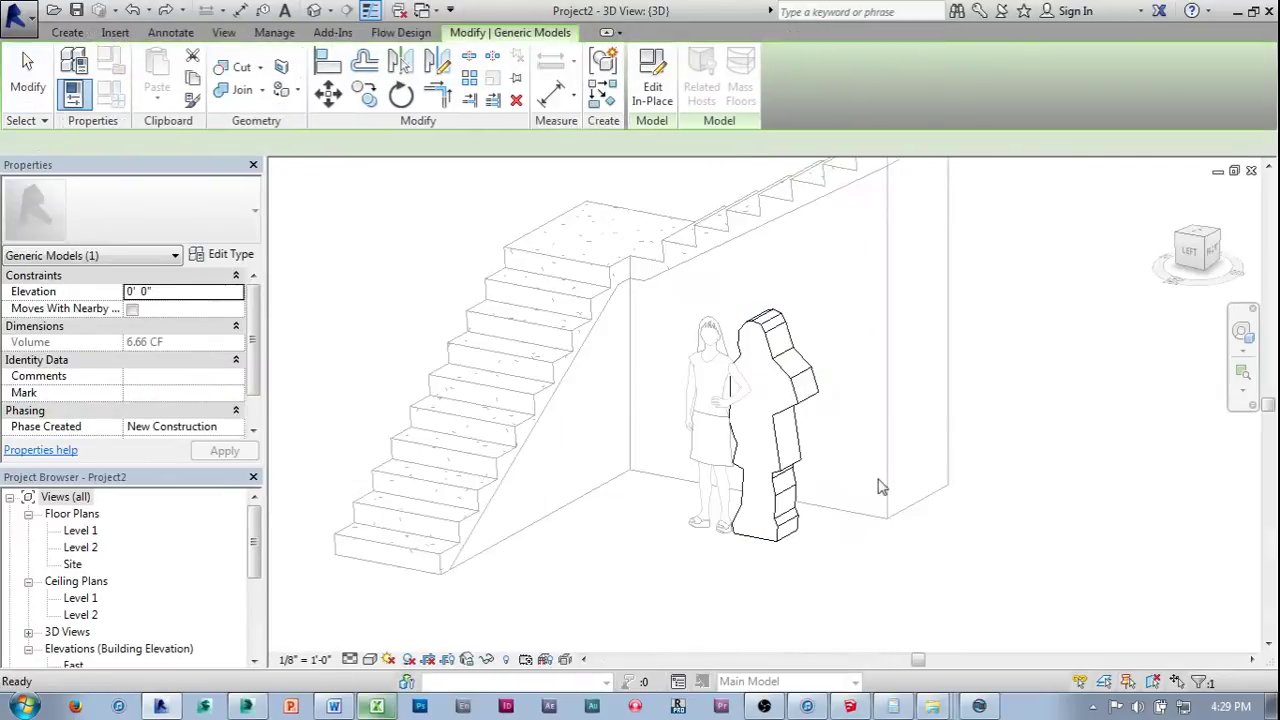
shift+middle_drag(789, 551, 843, 515)
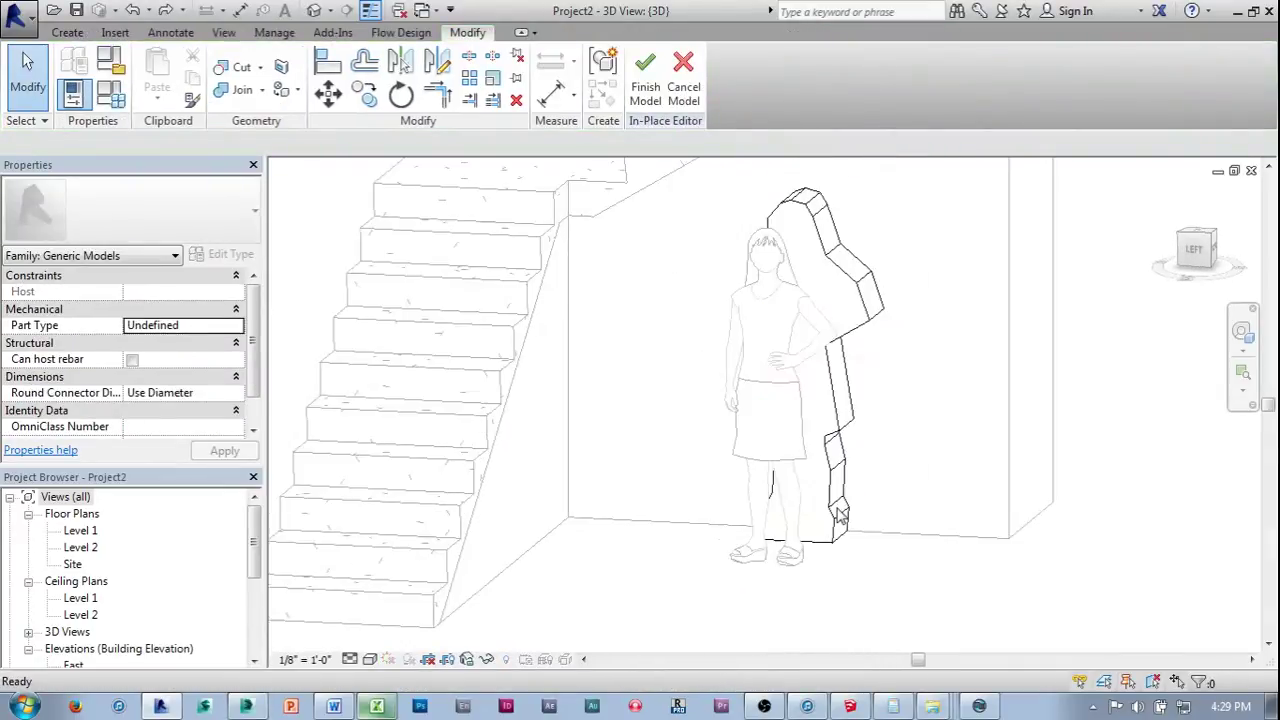
click(645, 80)
click(748, 537)
key(Delete)
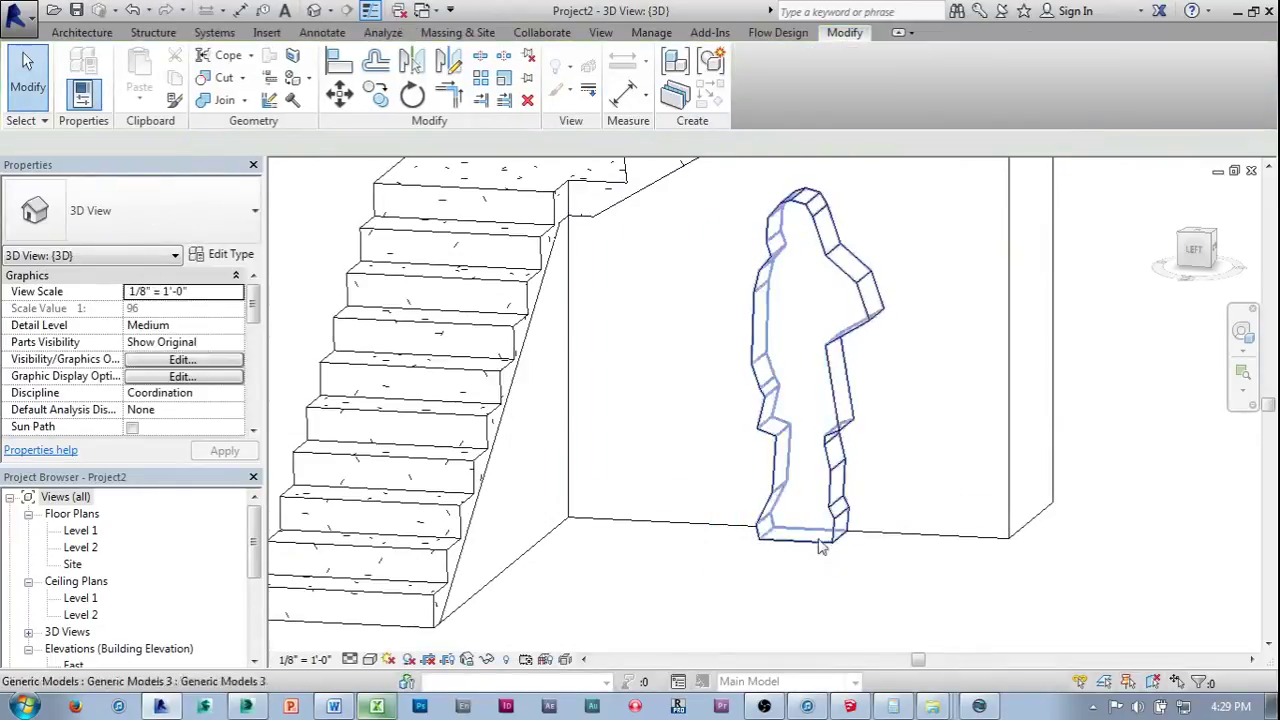
click(790, 420)
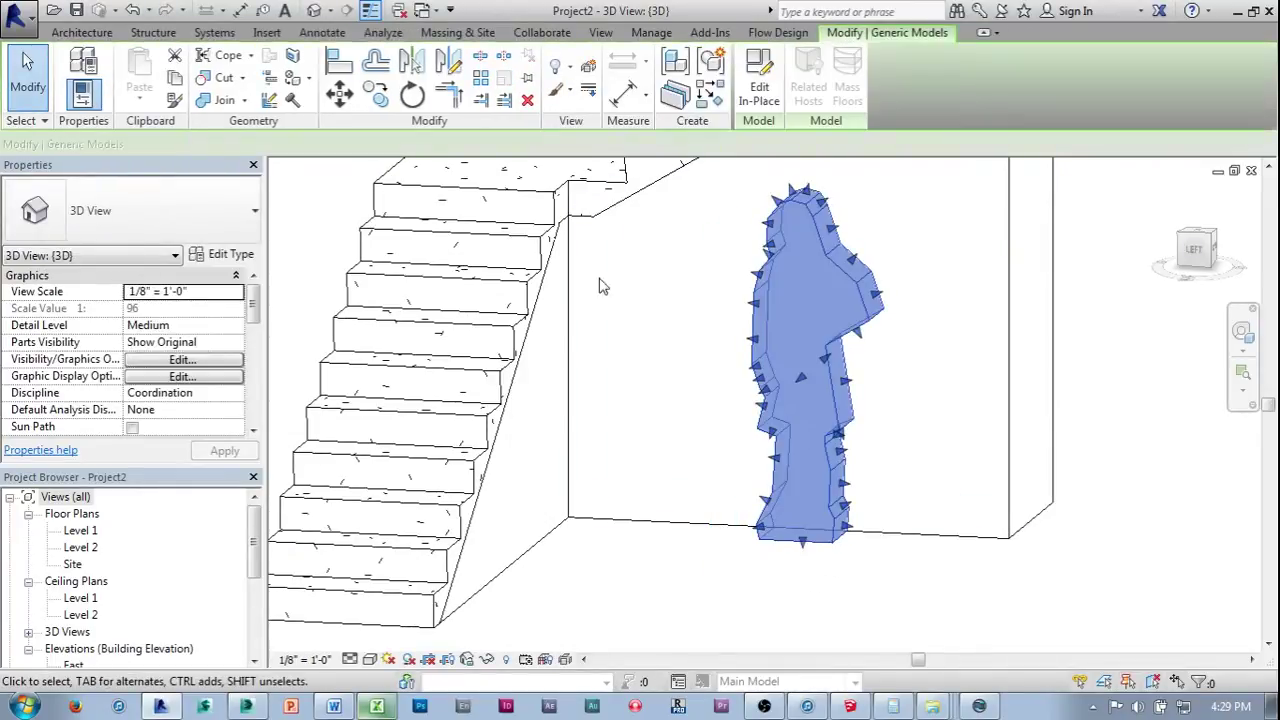
click(339, 93)
click(244, 145)
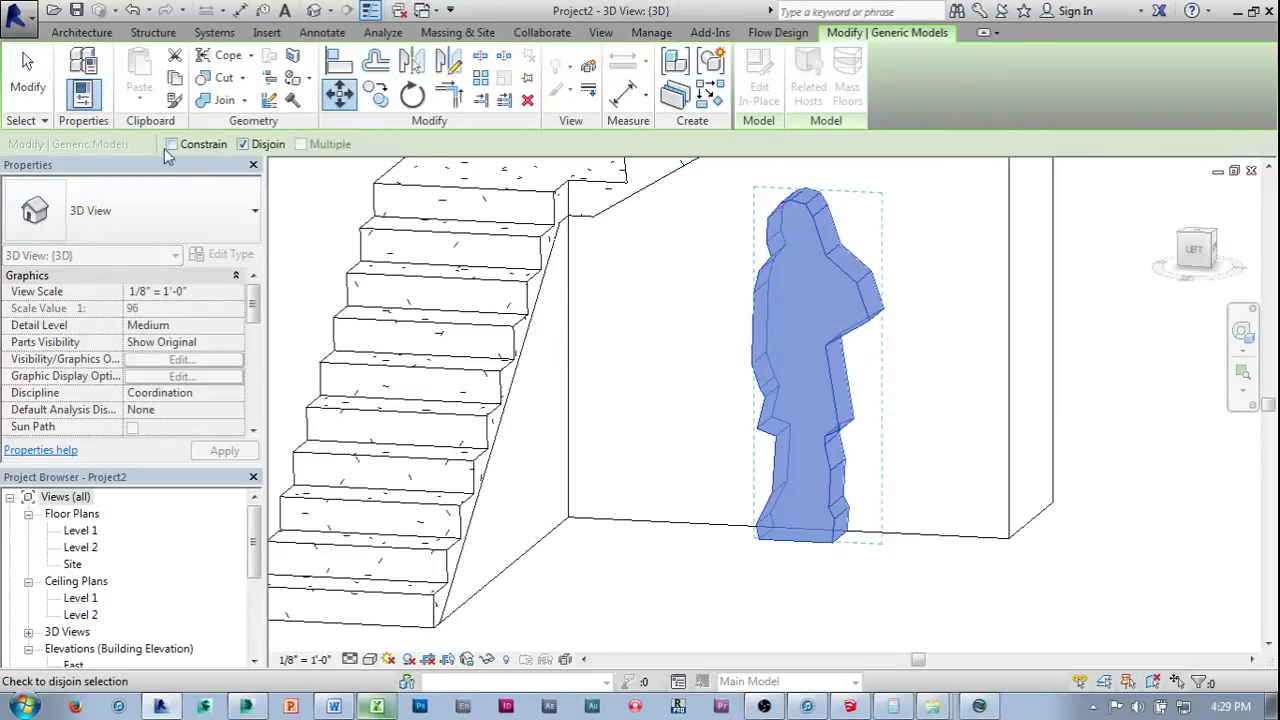
click(1198, 240)
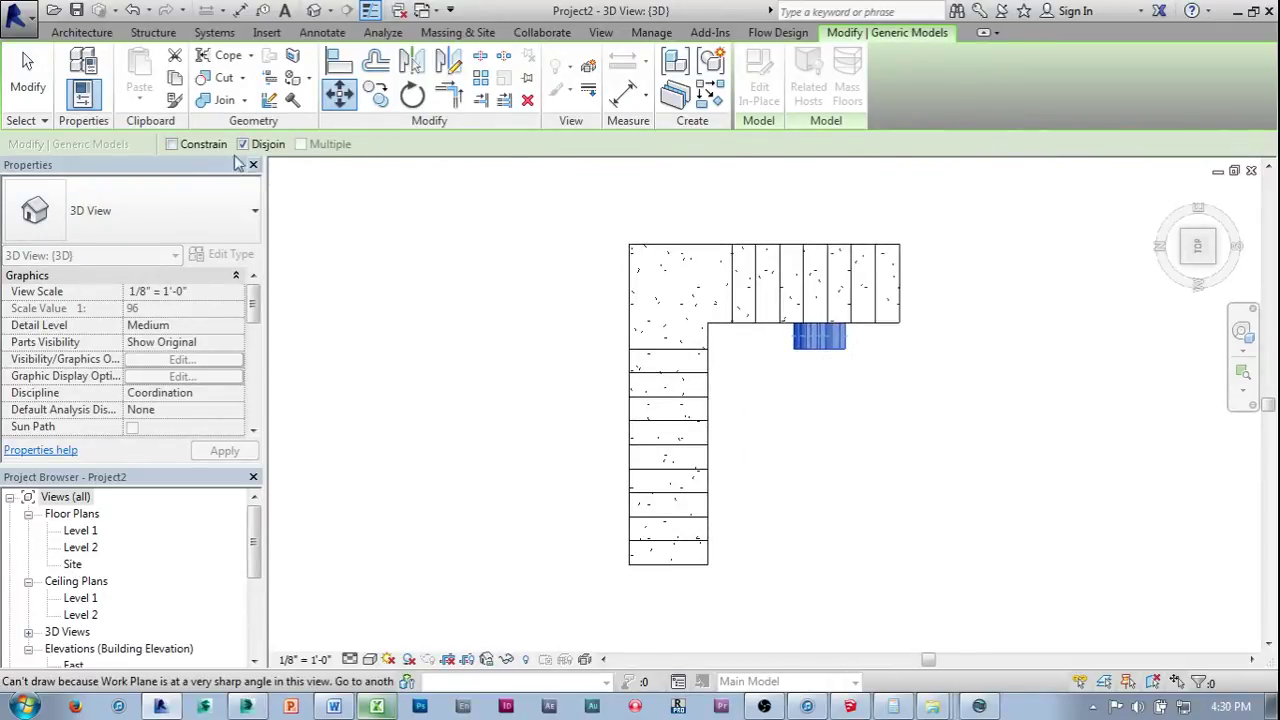
click(171, 144)
click(200, 146)
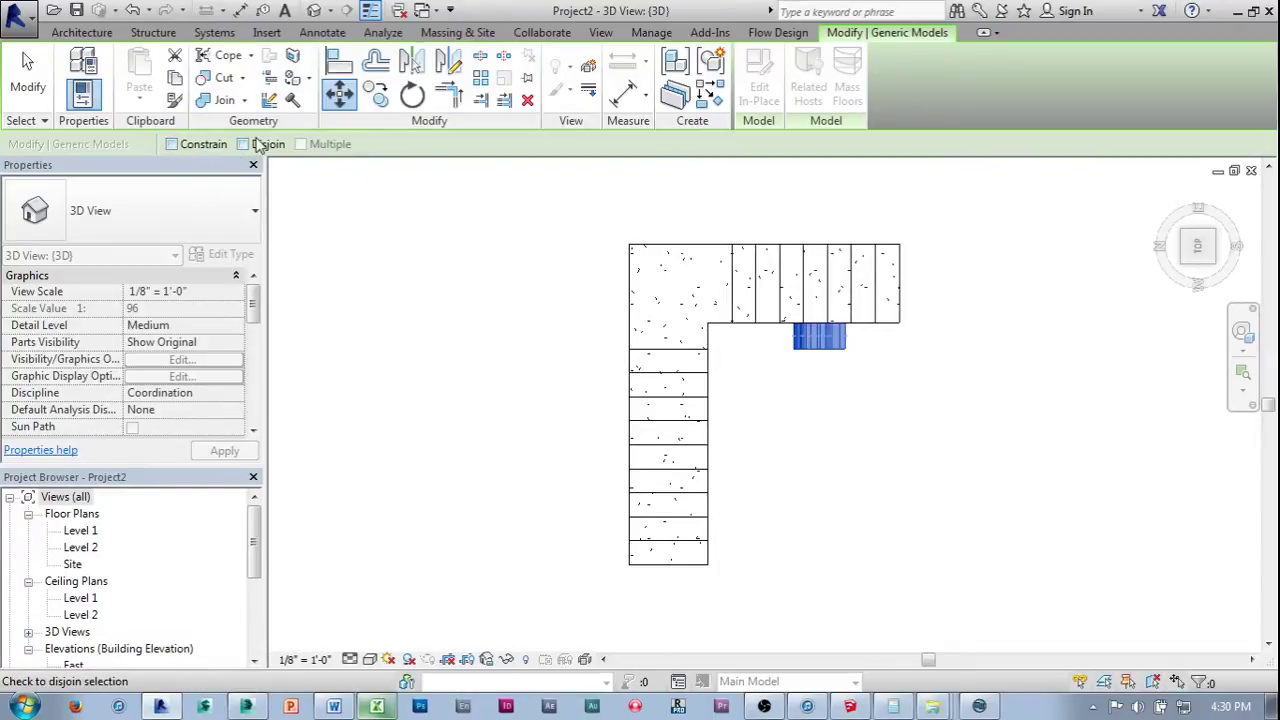
click(245, 144)
shift+middle_drag(760, 480, 797, 445)
key(Escape)
scroll(793, 441, up, 2)
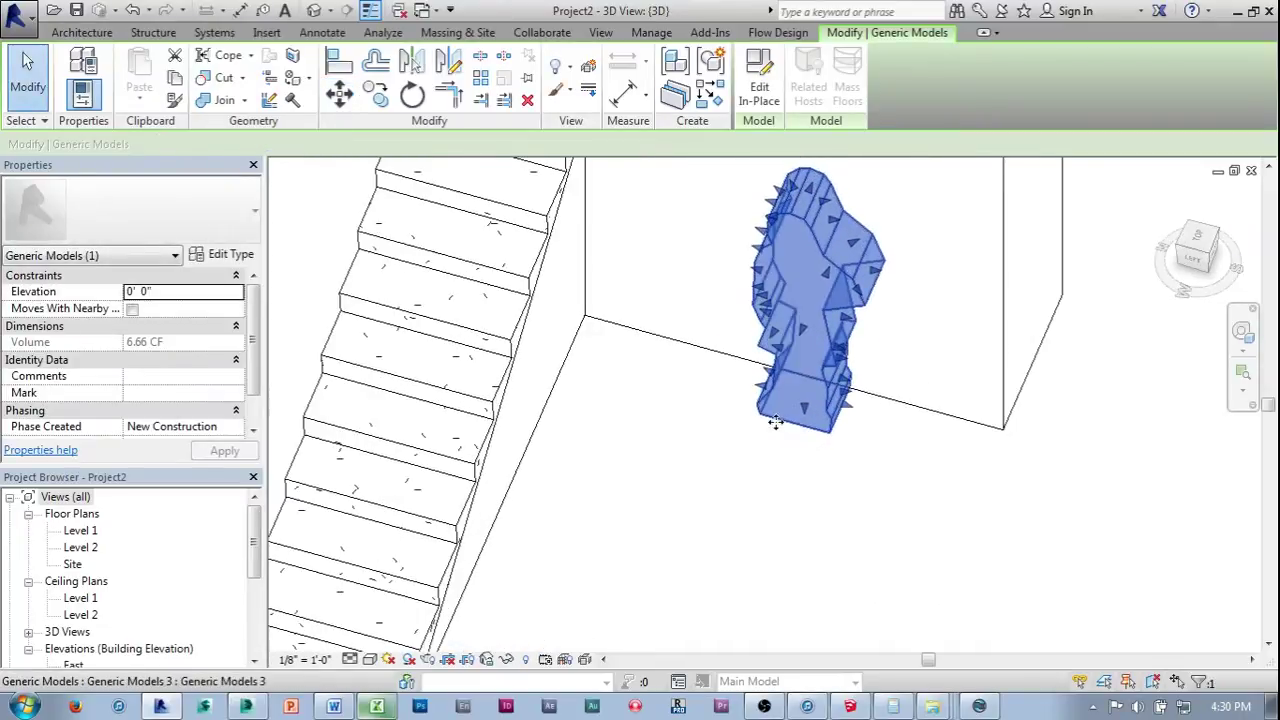
scroll(671, 505, down, 3)
shift+middle_drag(672, 512, 680, 486)
click(937, 526)
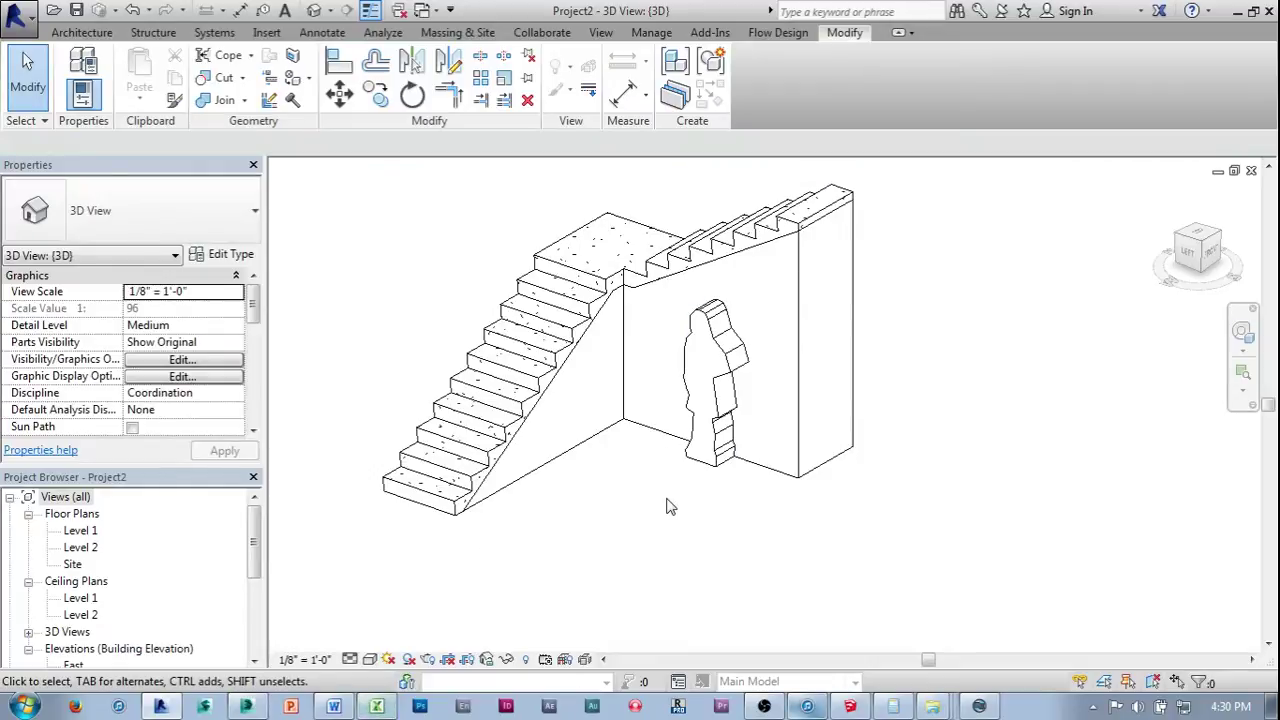
Hide the person element in the 3D view, leaving only the stair and its blocks.
middle_drag(670, 507, 672, 519)
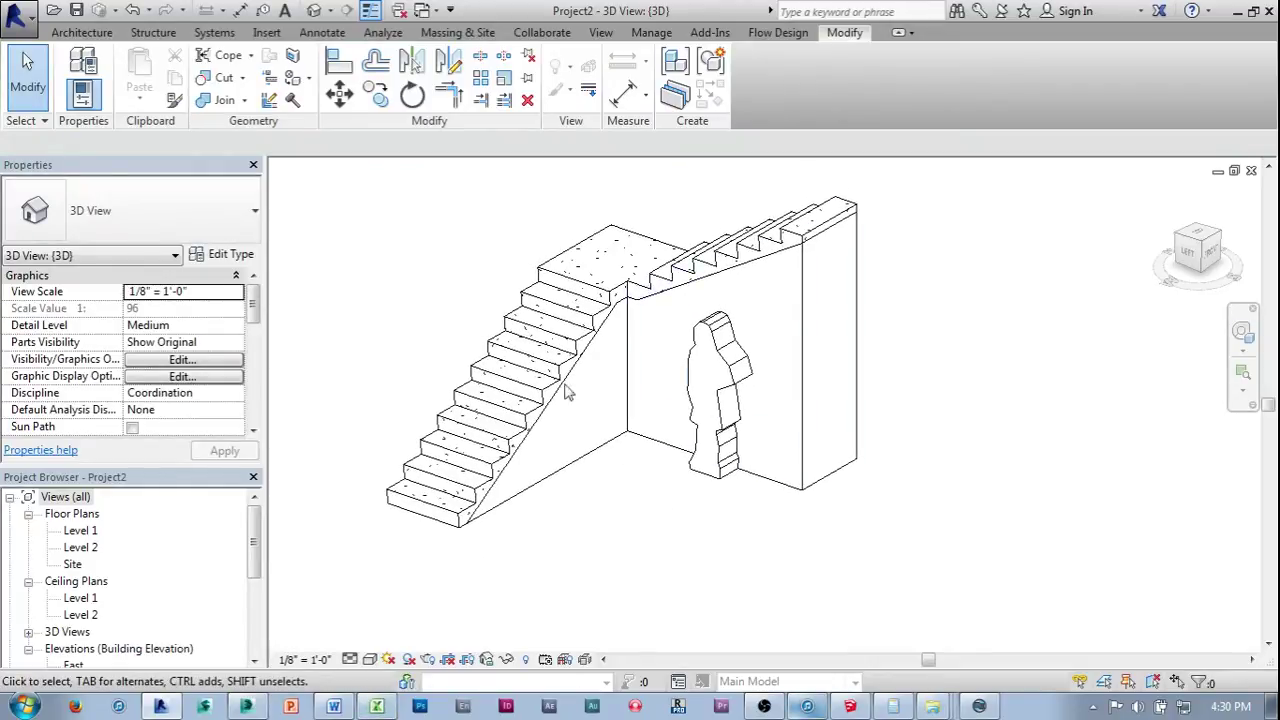
click(716, 340)
right_click(722, 288)
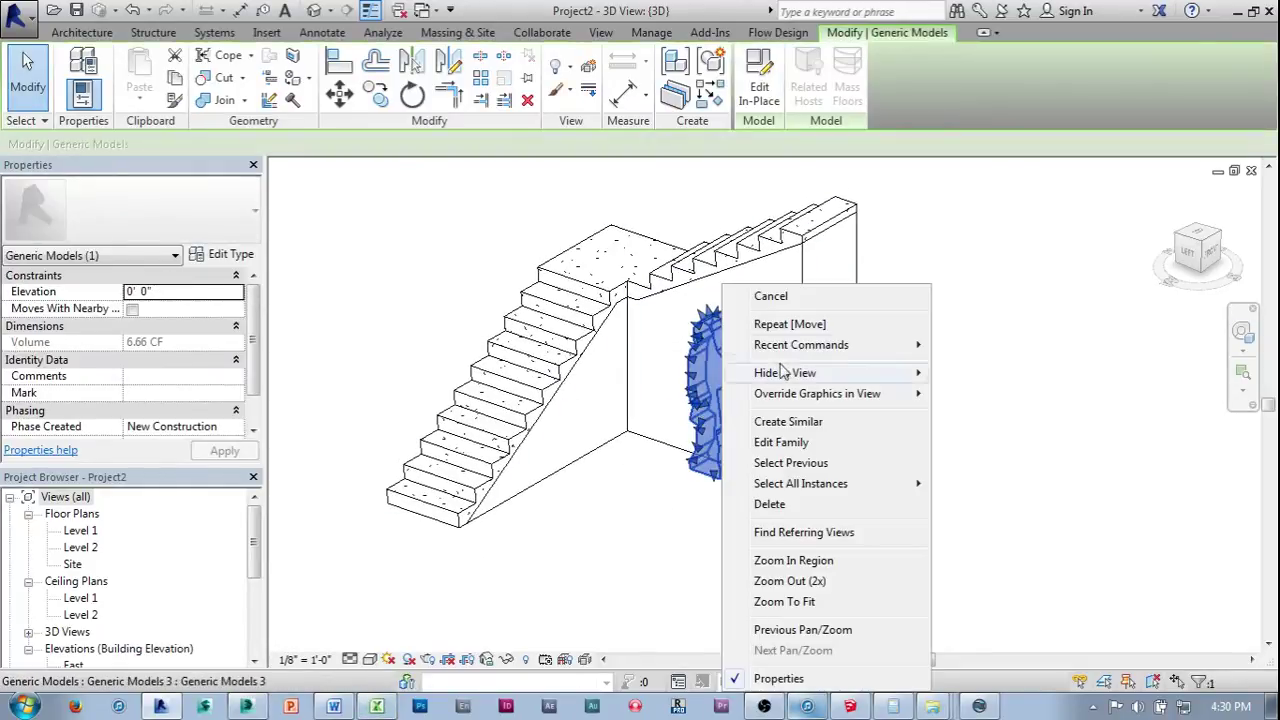
mouse_move(810, 376)
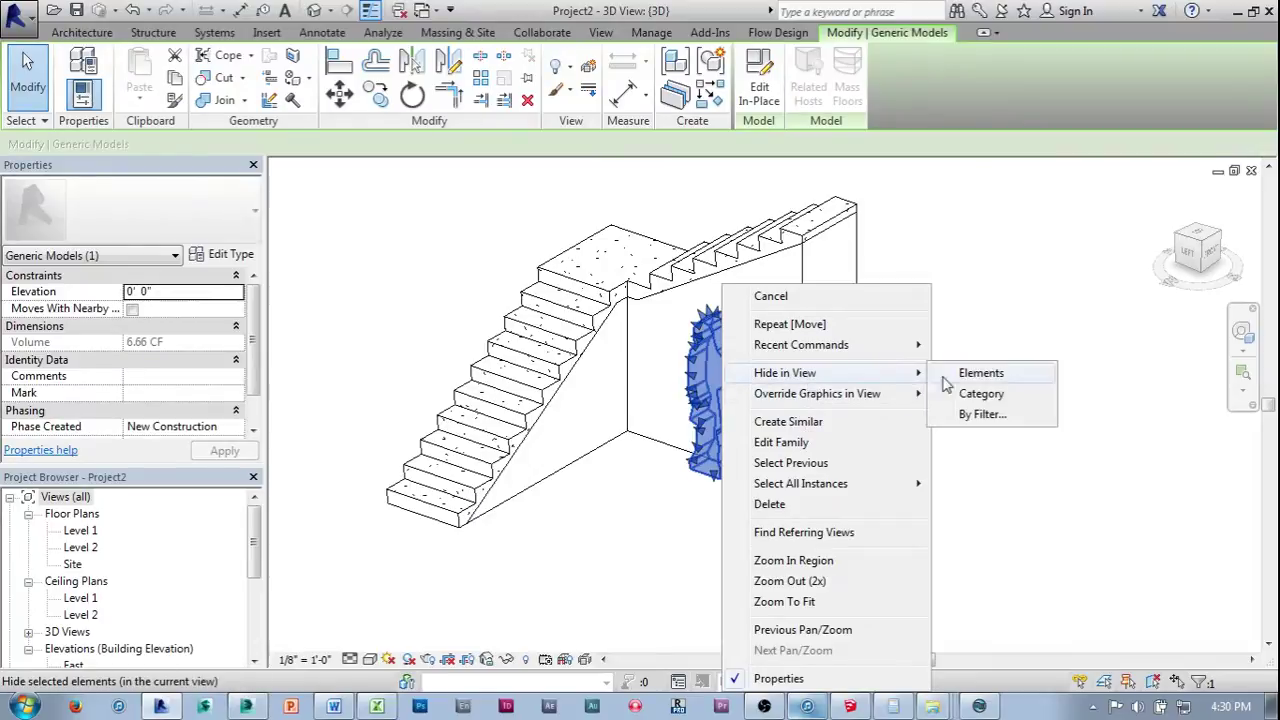
click(1007, 375)
Export the visible stair with the STL Exporter as a binary STL named "revit stair" on the Desktop.
middle_drag(827, 417, 900, 450)
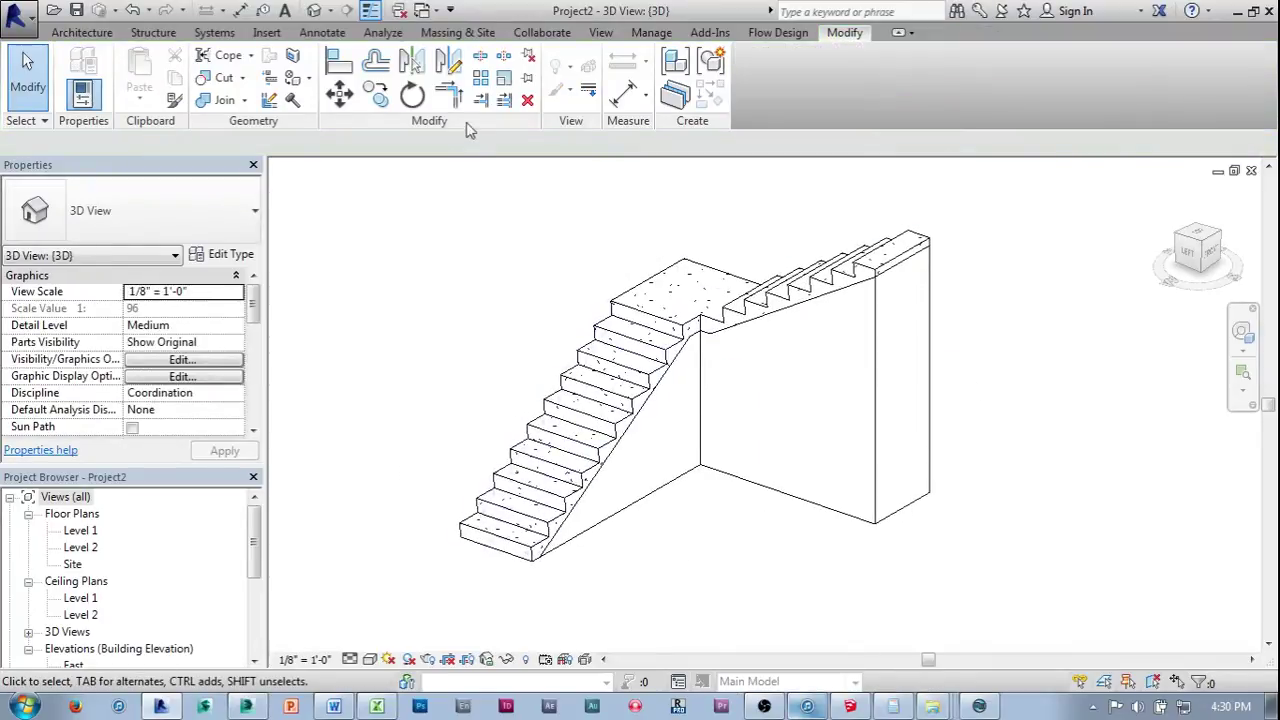
click(709, 34)
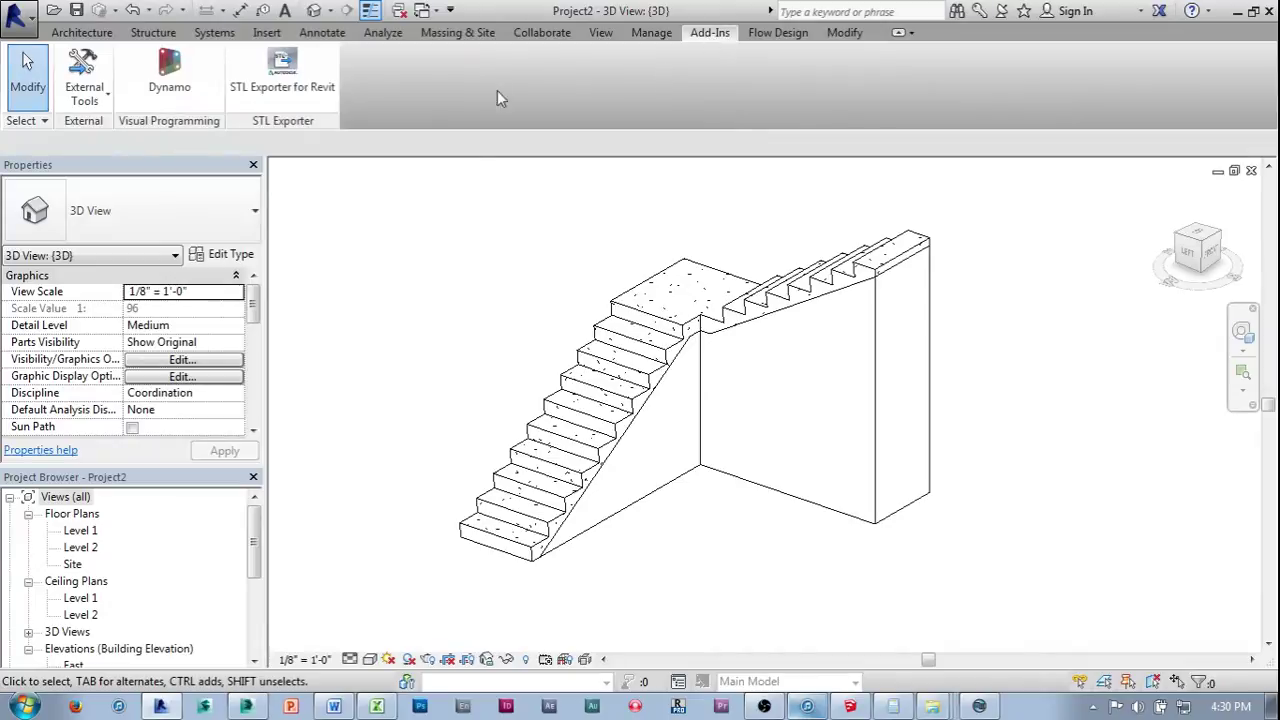
click(282, 70)
click(685, 537)
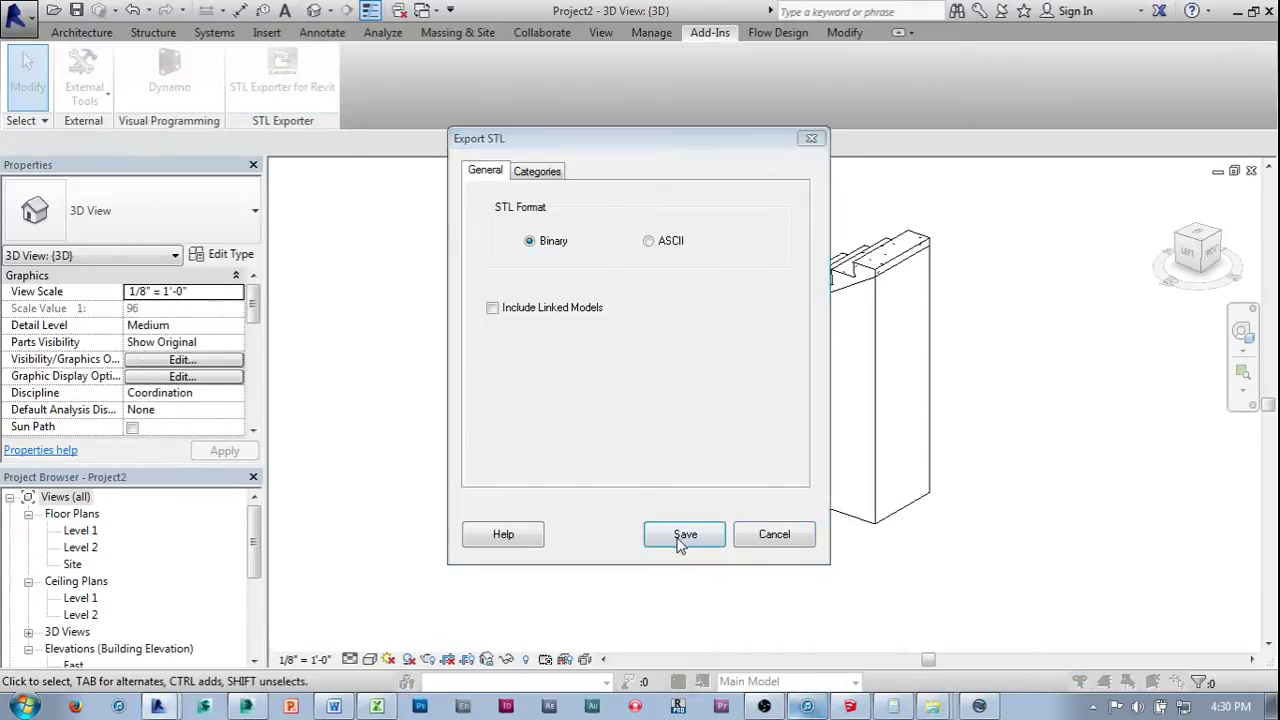
text(revit stair)
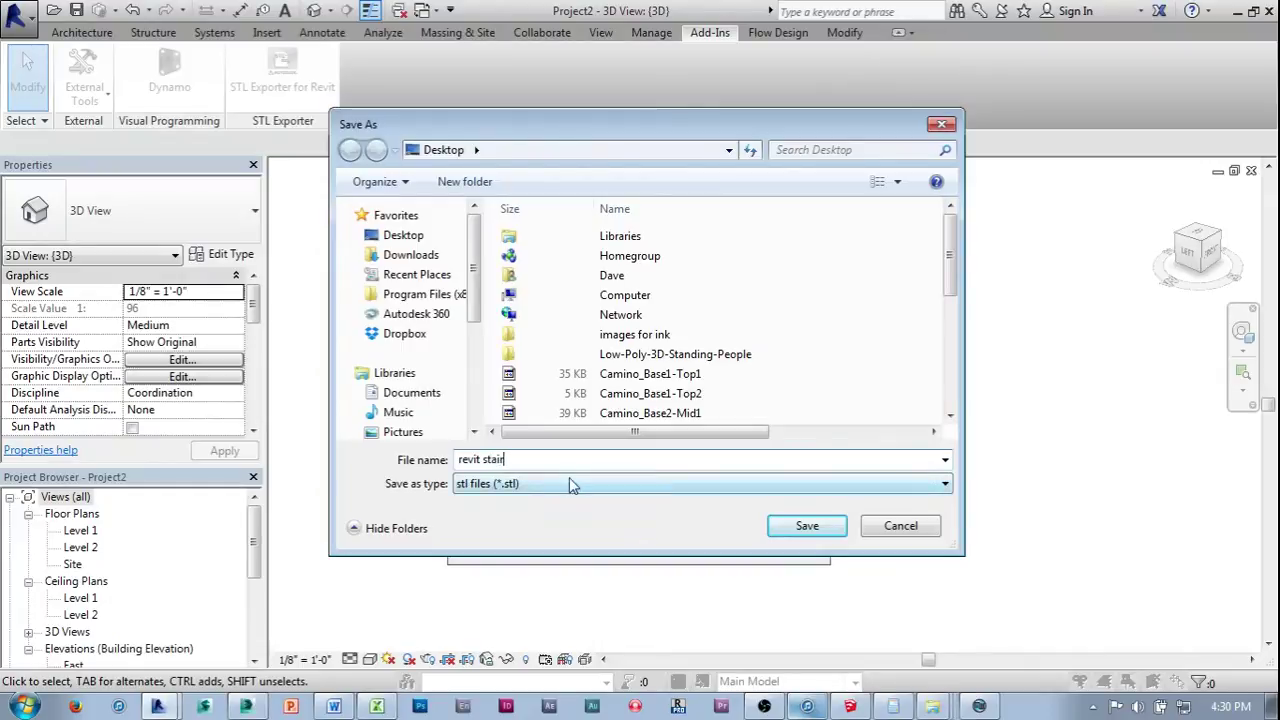
key(Return)
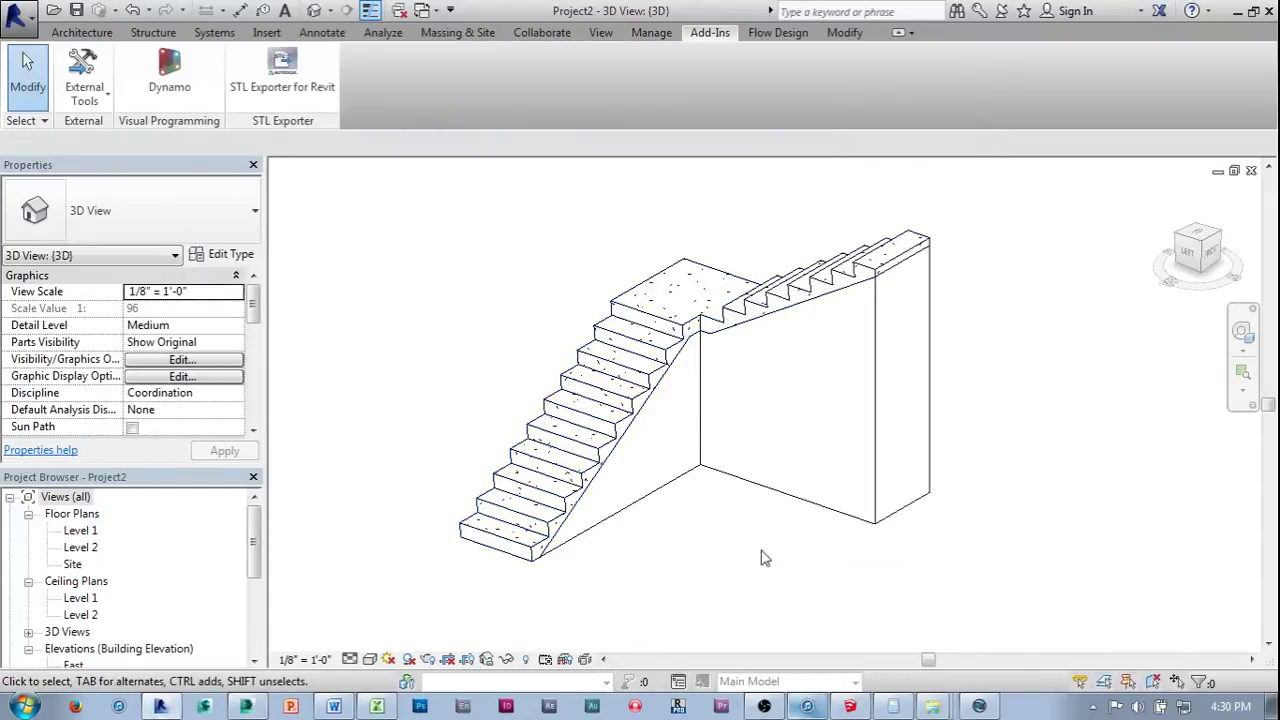
Reveal the hidden elements, unhide the person figure in the view, and leave the reveal mode.
click(506, 659)
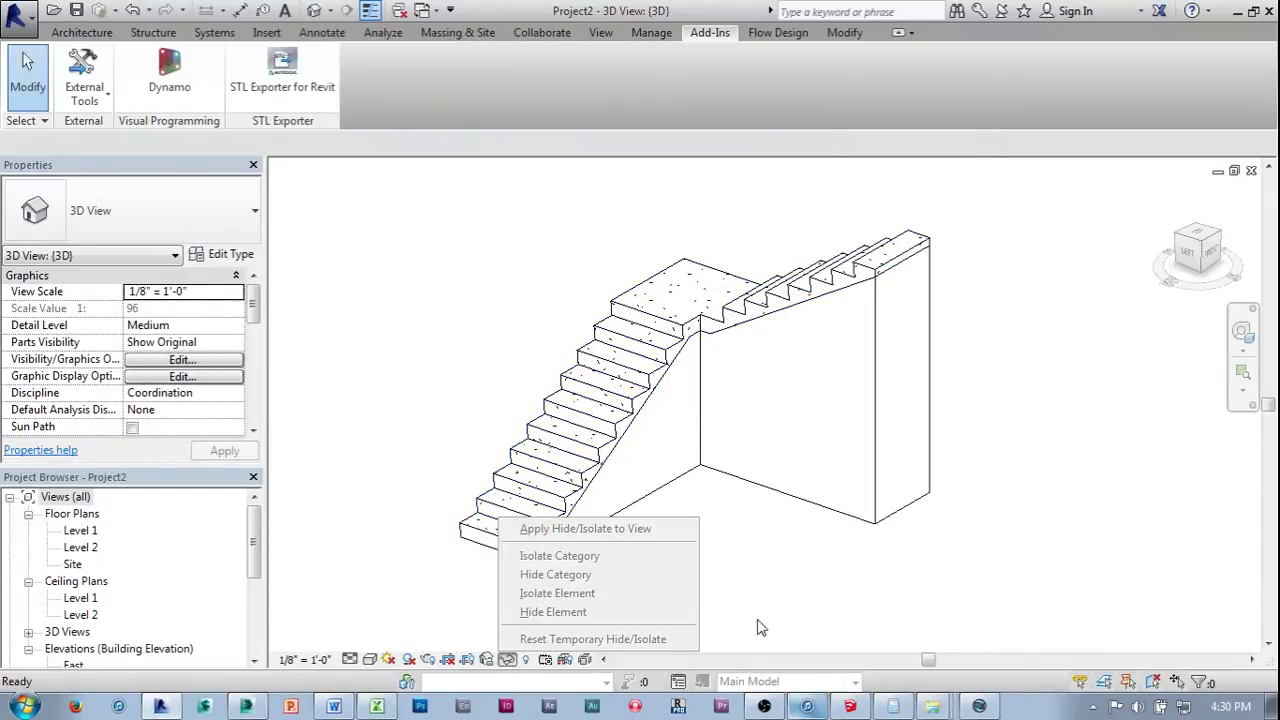
click(546, 659)
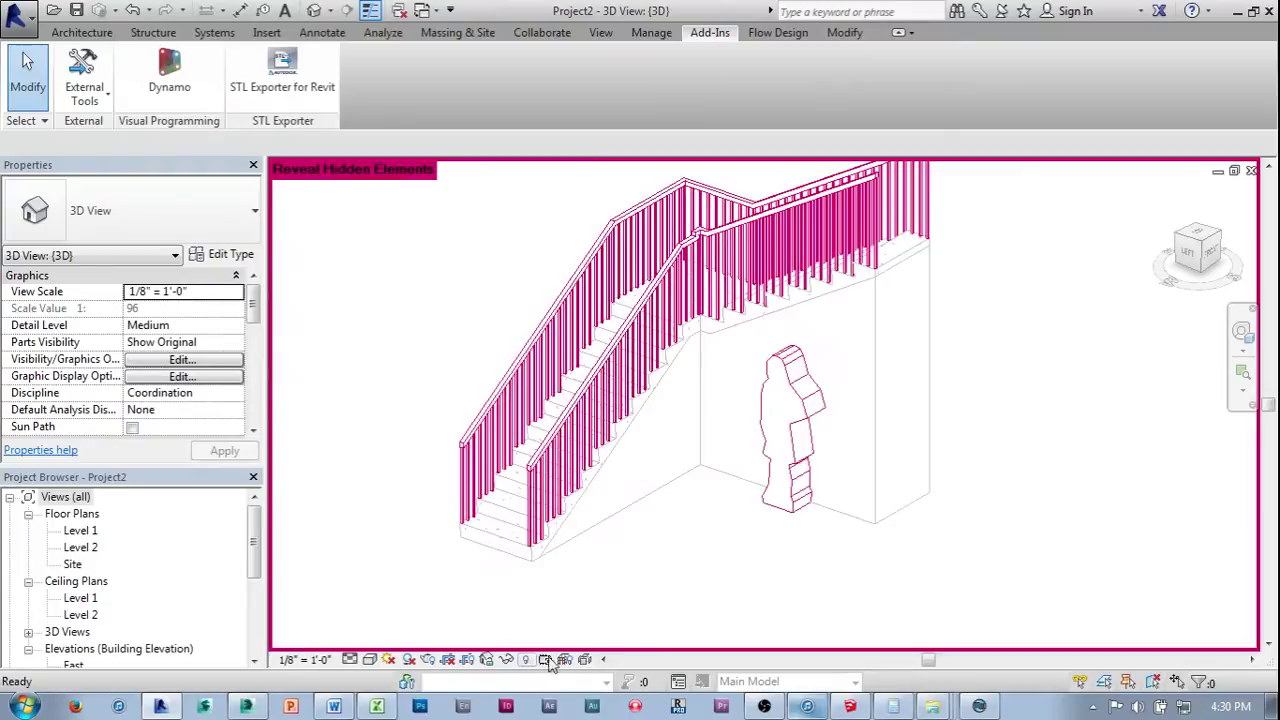
click(797, 443)
right_click(797, 443)
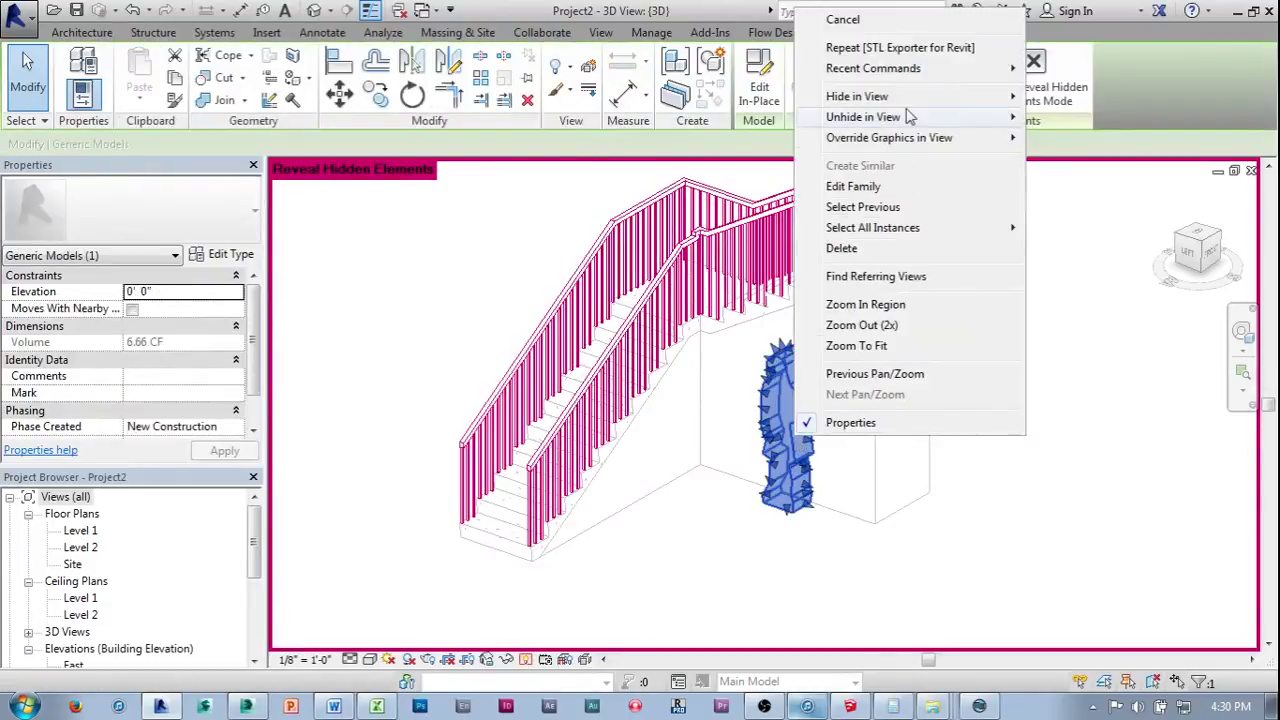
mouse_move(880, 117)
click(1068, 118)
click(603, 610)
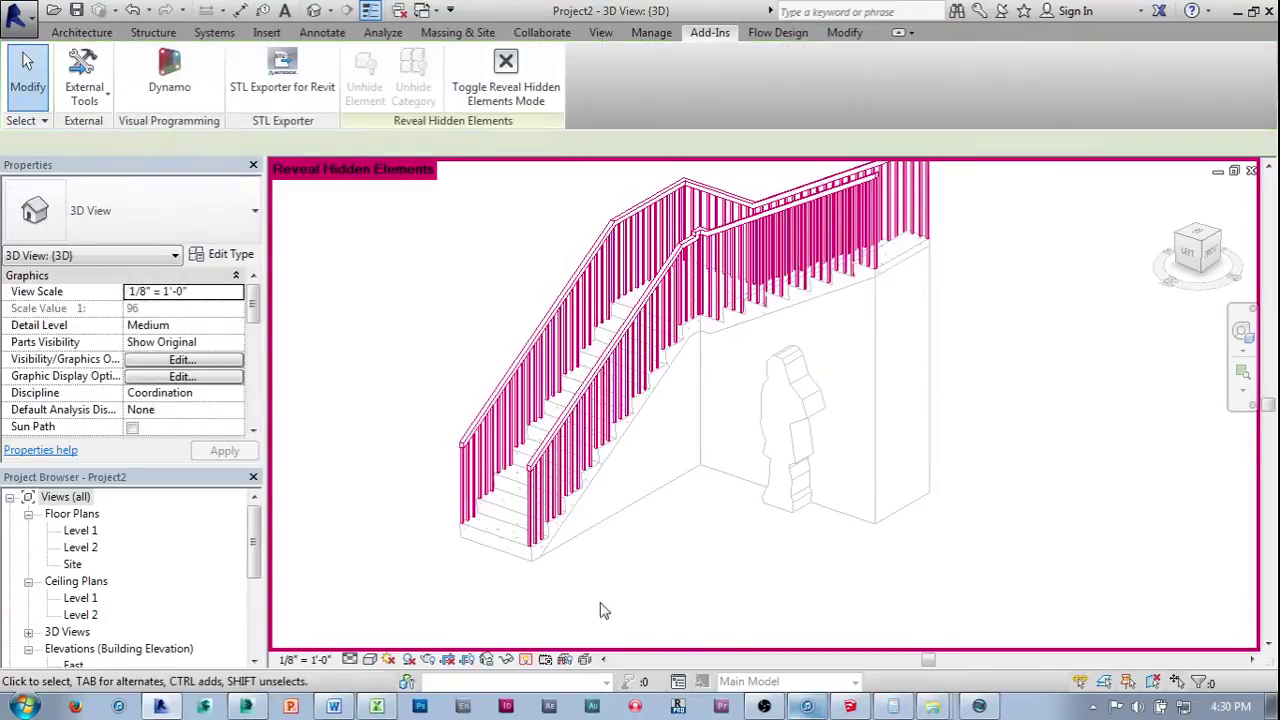
click(527, 659)
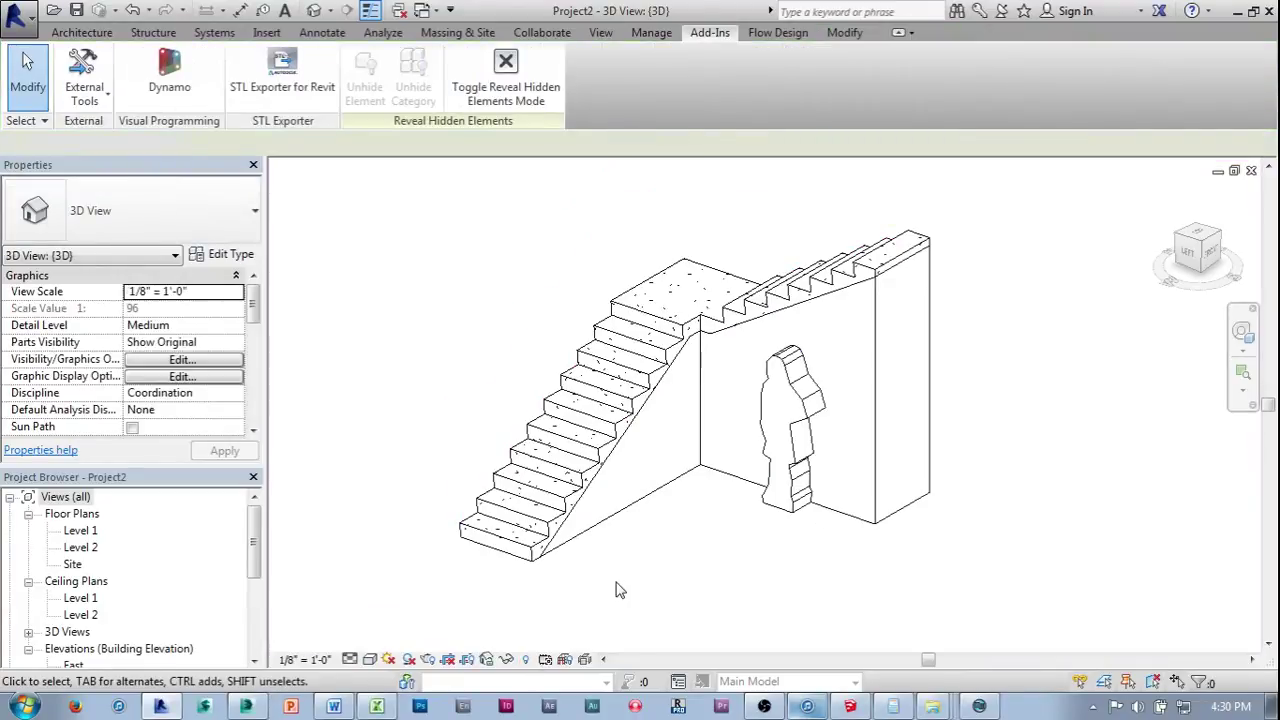
Temporarily isolate the person element in the 3D view.
click(800, 435)
click(506, 659)
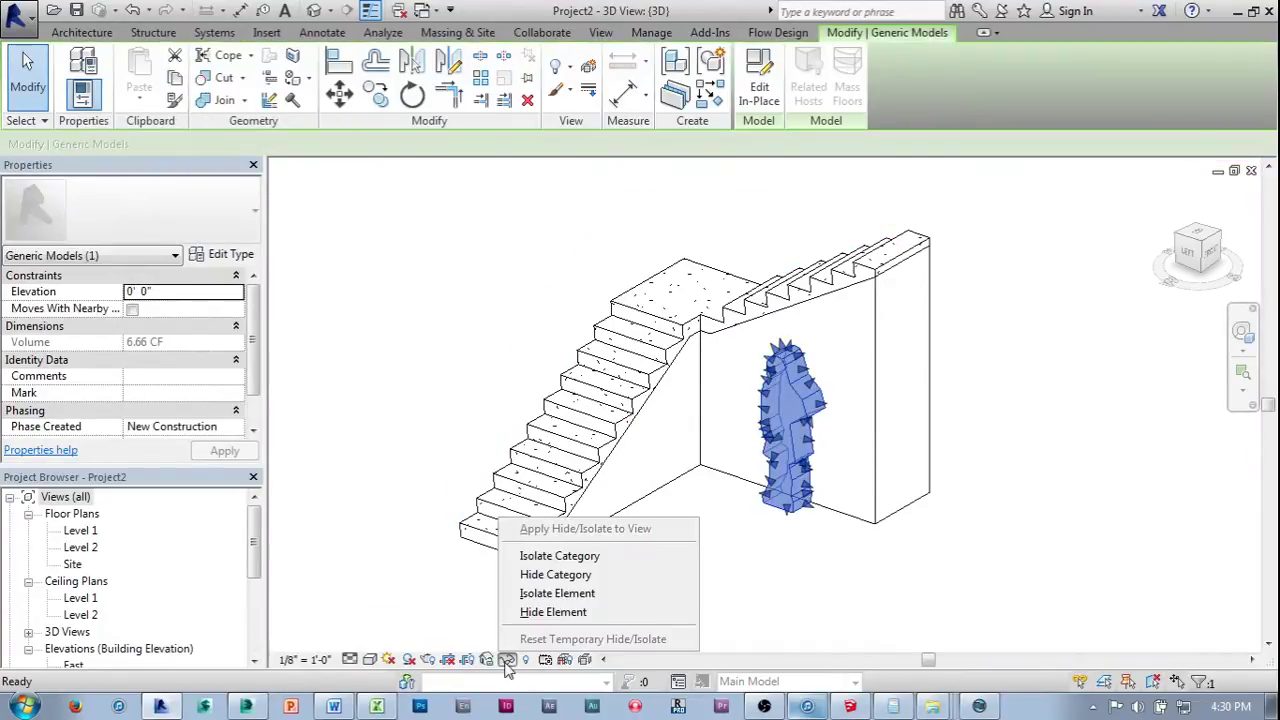
click(556, 596)
click(558, 604)
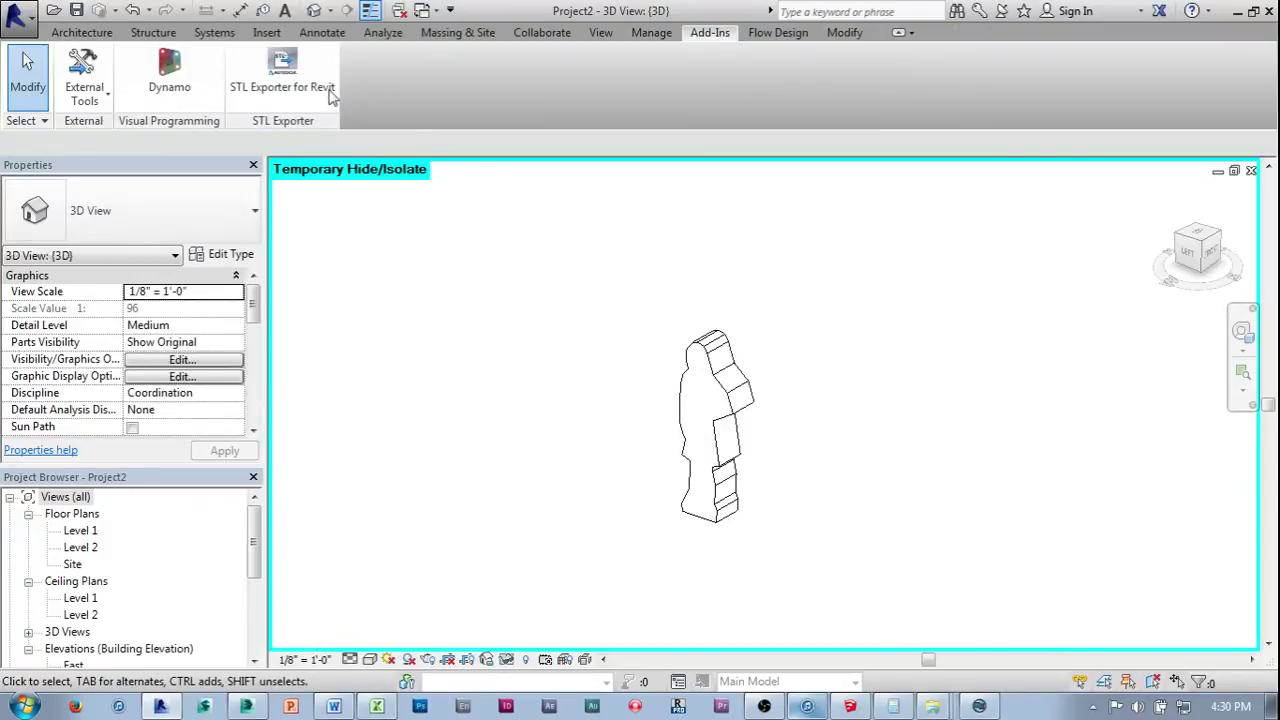
Export the isolated person with the STL Exporter to the Desktop as "revit sophie".
click(282, 75)
click(686, 536)
text(revit s)
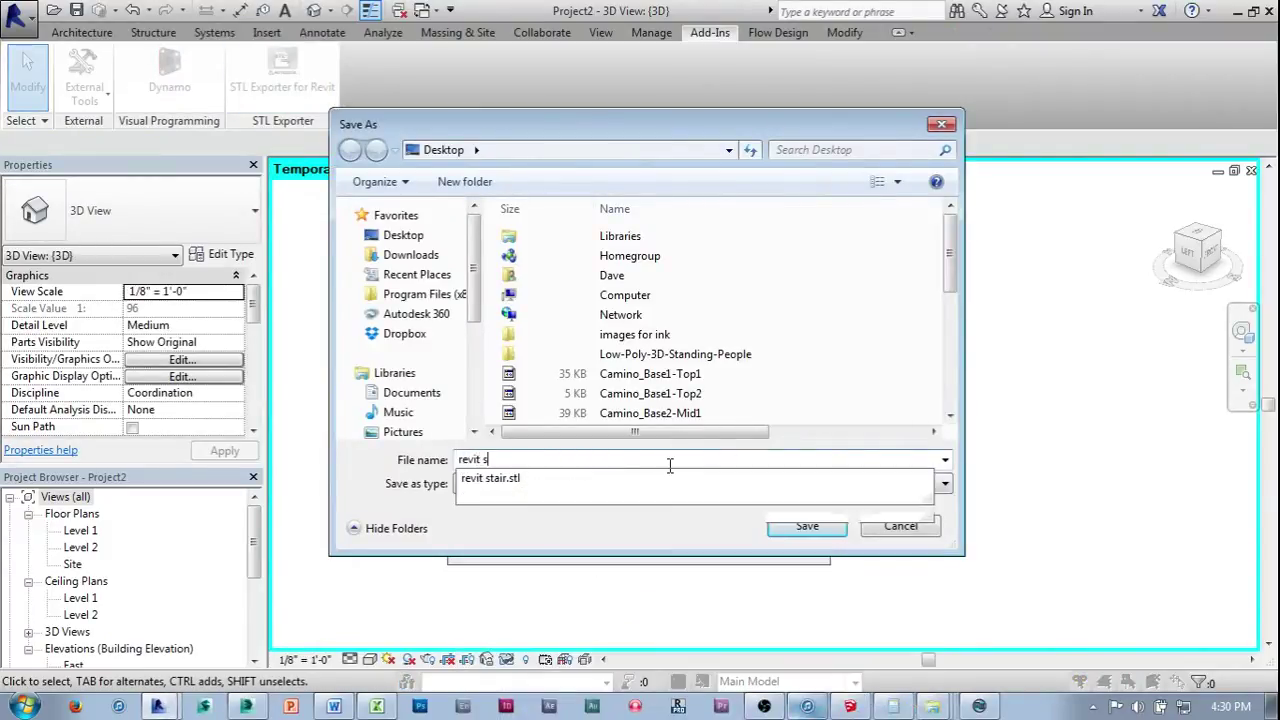
text(ophie)
key(Return)
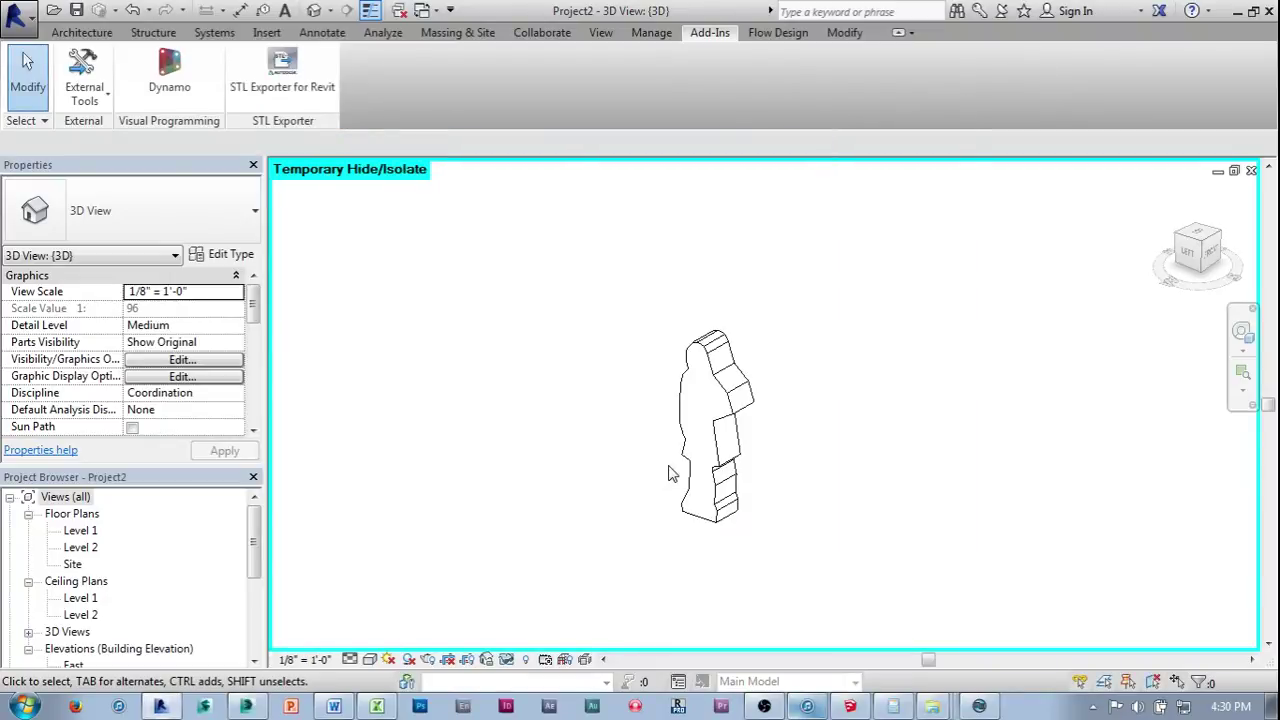
Reset the temporary isolation to bring the stair back alongside the person.
click(506, 660)
click(580, 635)
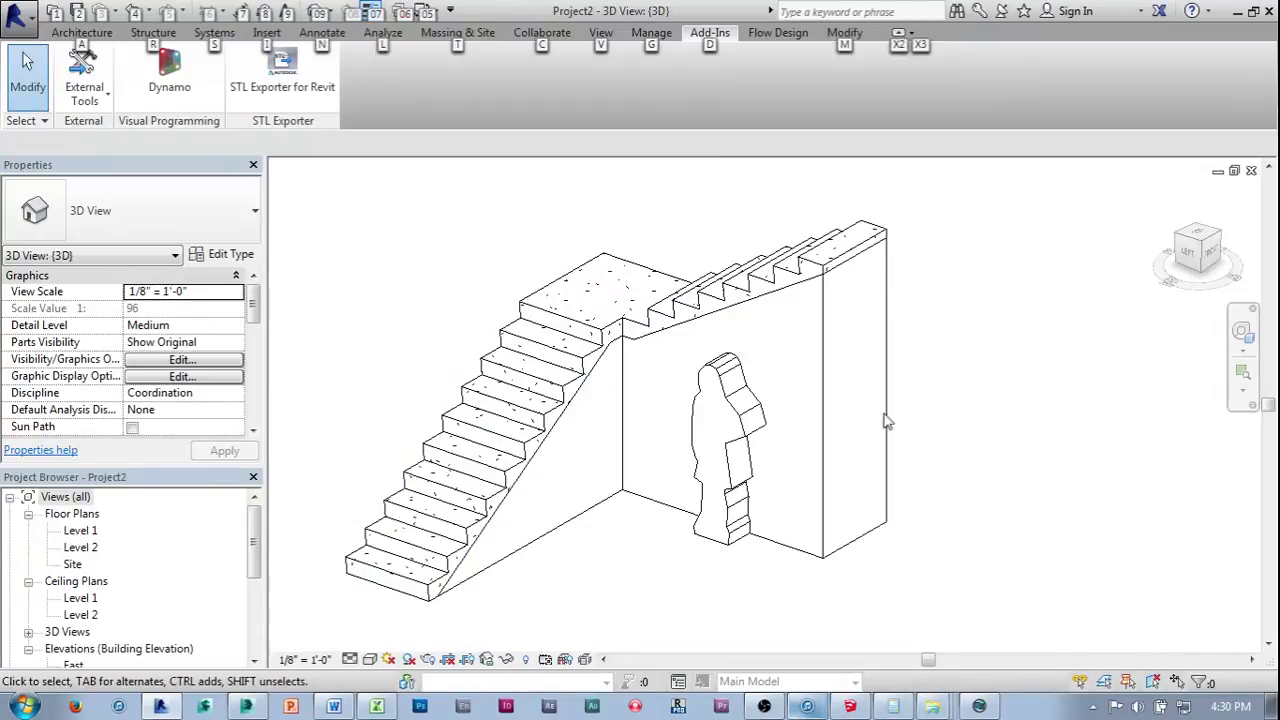
middle_drag(966, 434, 1022, 462)
key(alt+Tab)
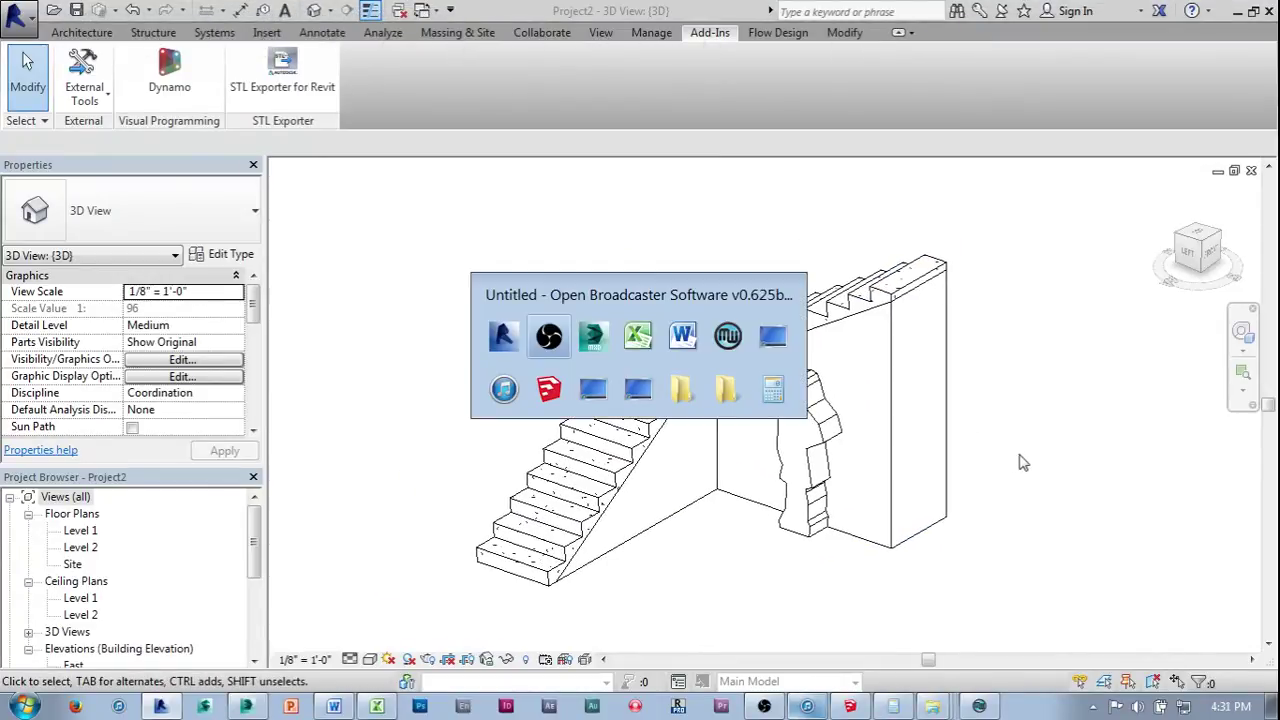
Switch to 3ds Max and start an AEC Extended Foliage object using the American Elm plant.
key(alt+Tab)
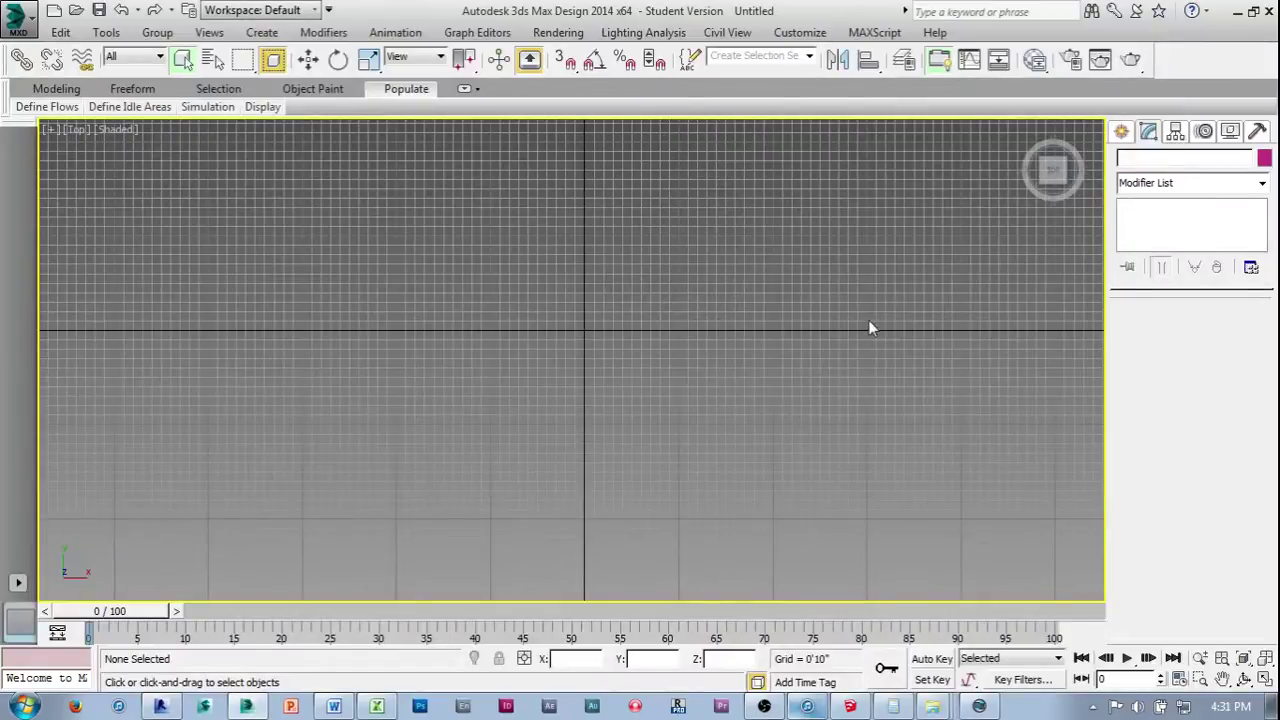
click(1120, 134)
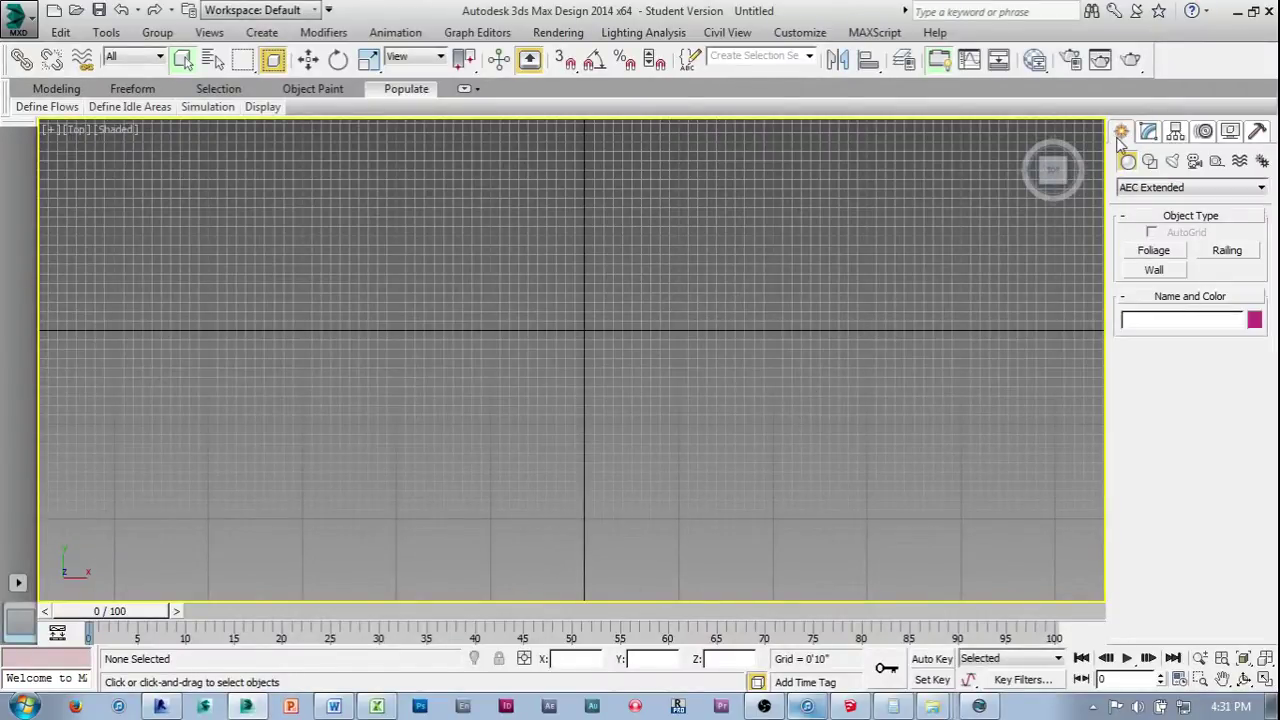
click(1160, 251)
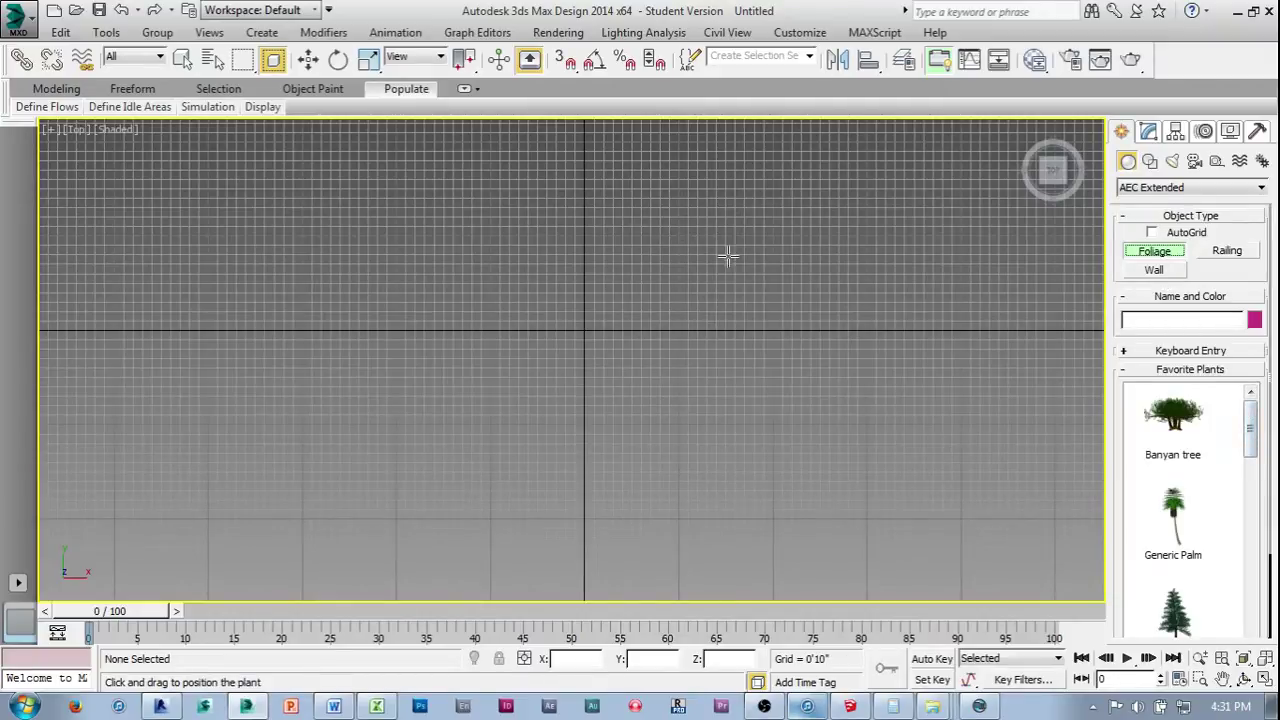
alt+middle_drag(812, 421, 699, 333)
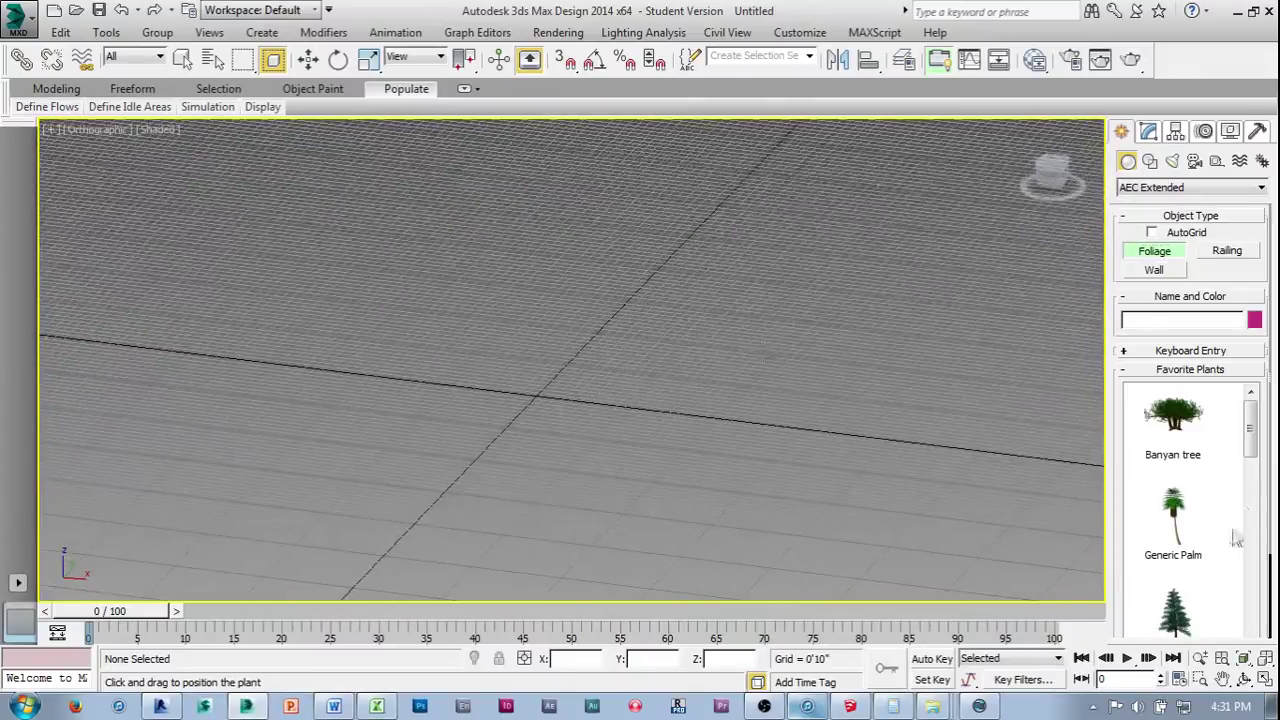
drag(1256, 428, 1262, 516)
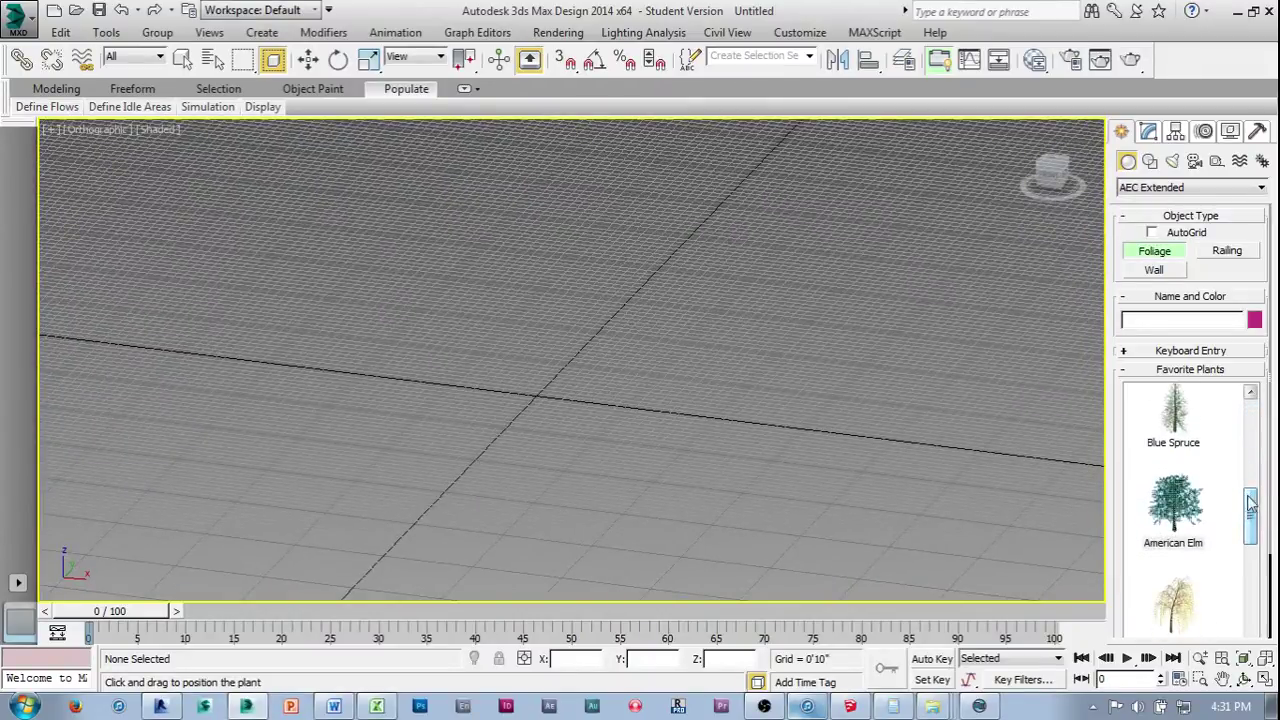
click(1177, 527)
click(1273, 527)
scroll(1272, 530, down, 3)
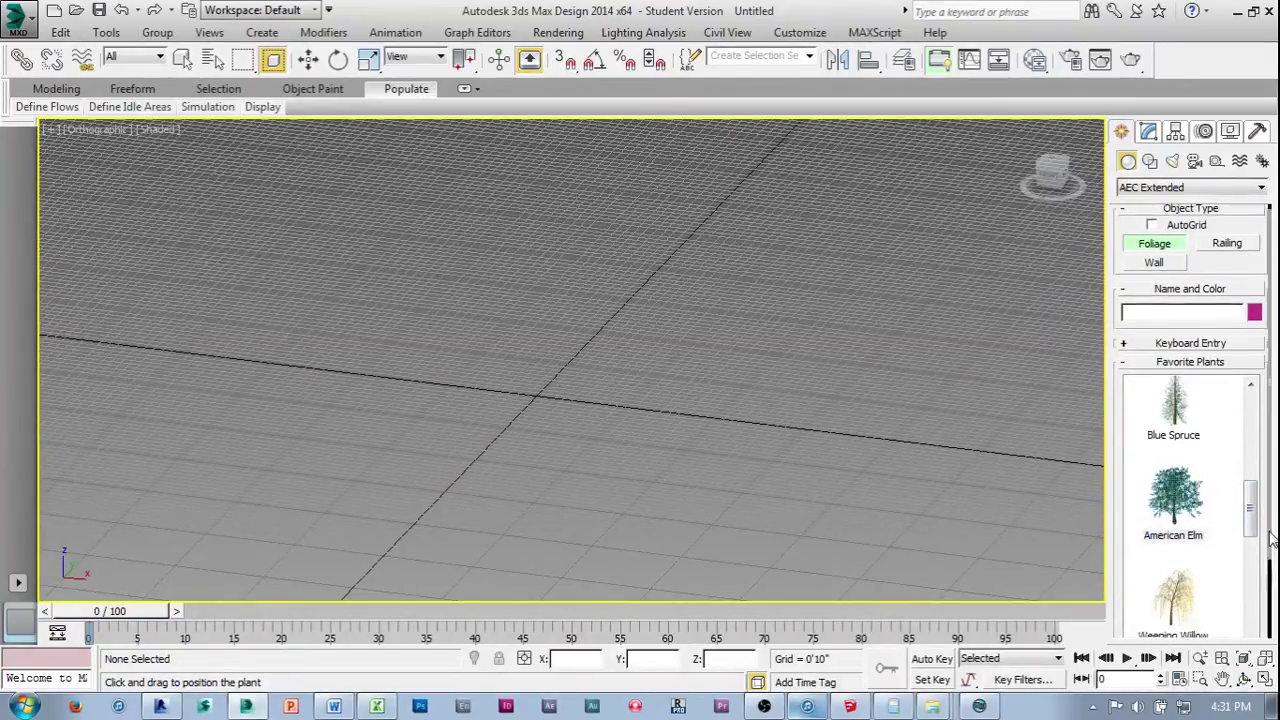
scroll(1205, 632, down, 9)
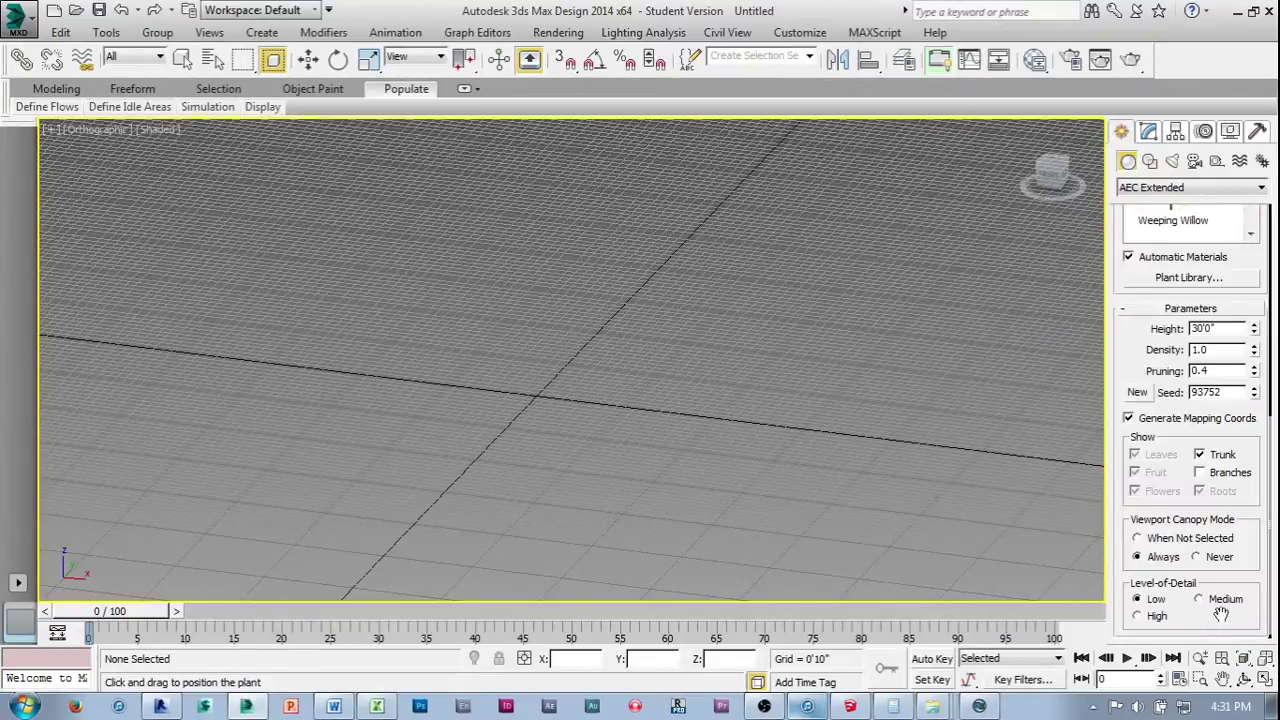
scroll(1272, 545, up, 8)
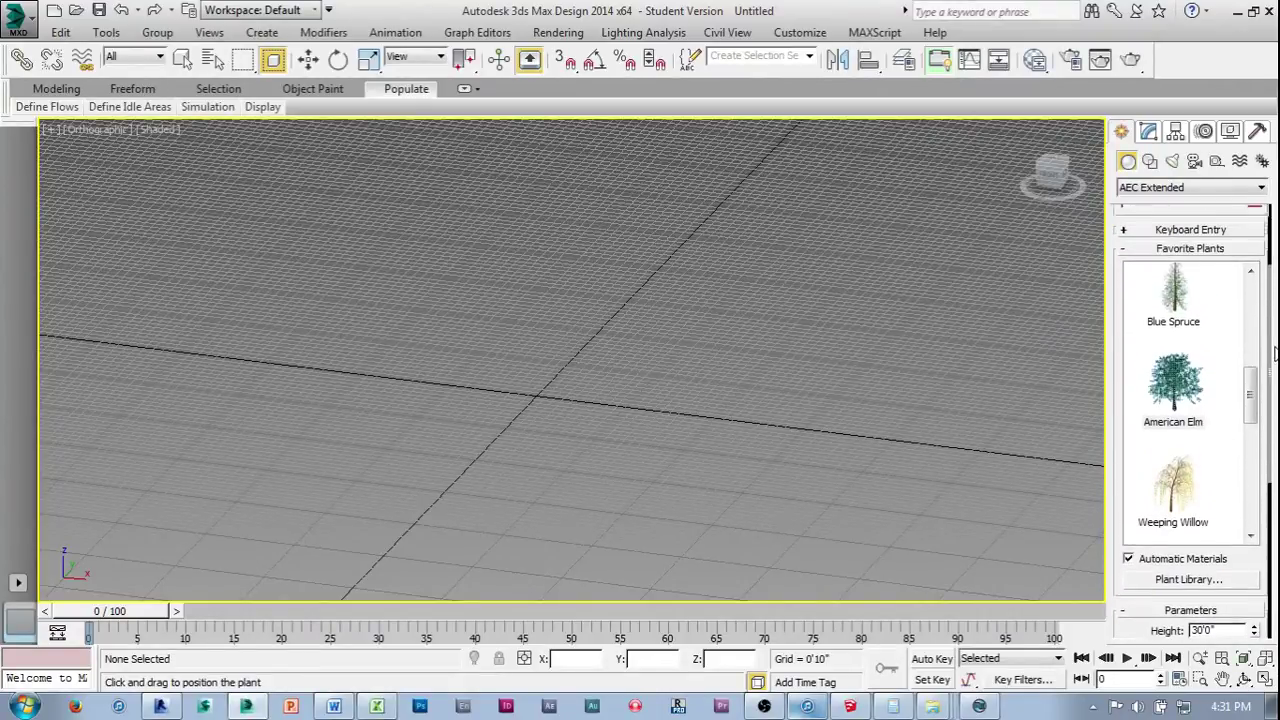
Place three American Elm trees near the origin of the grid and end foliage placement.
click(905, 415)
drag(901, 415, 527, 402)
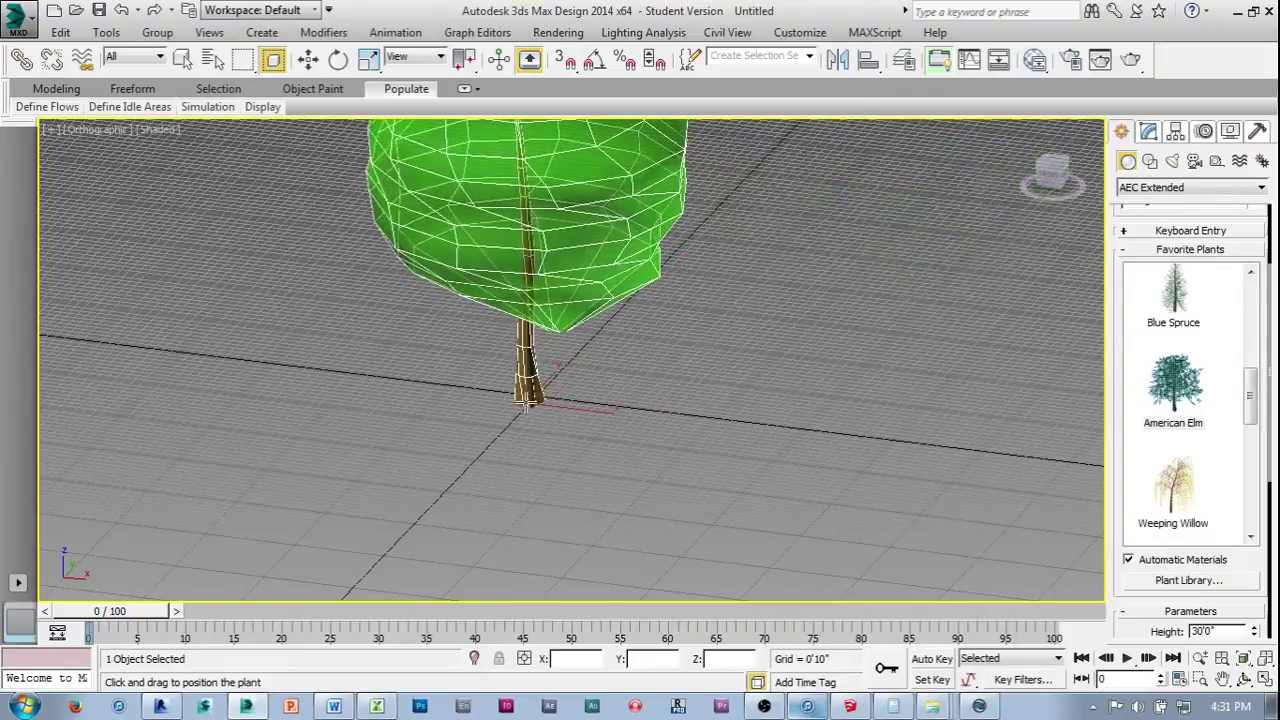
scroll(635, 410, down, 2)
click(683, 413)
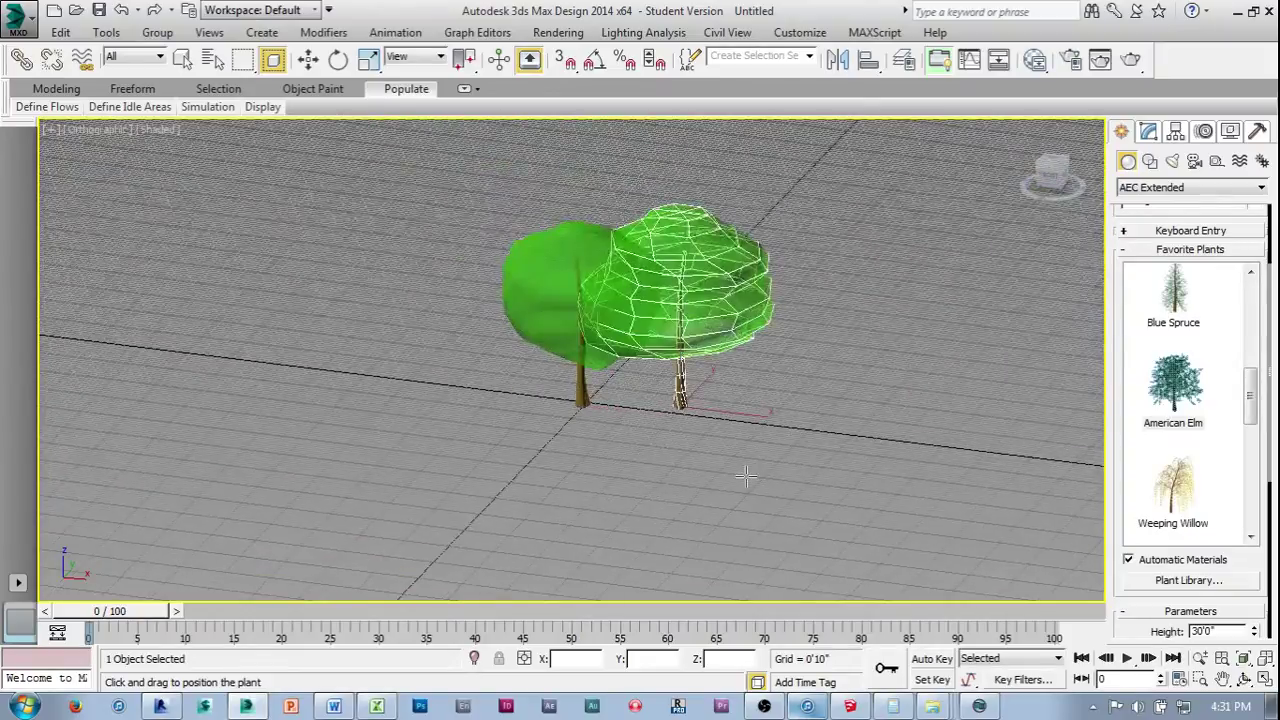
click(647, 484)
right_click(648, 482)
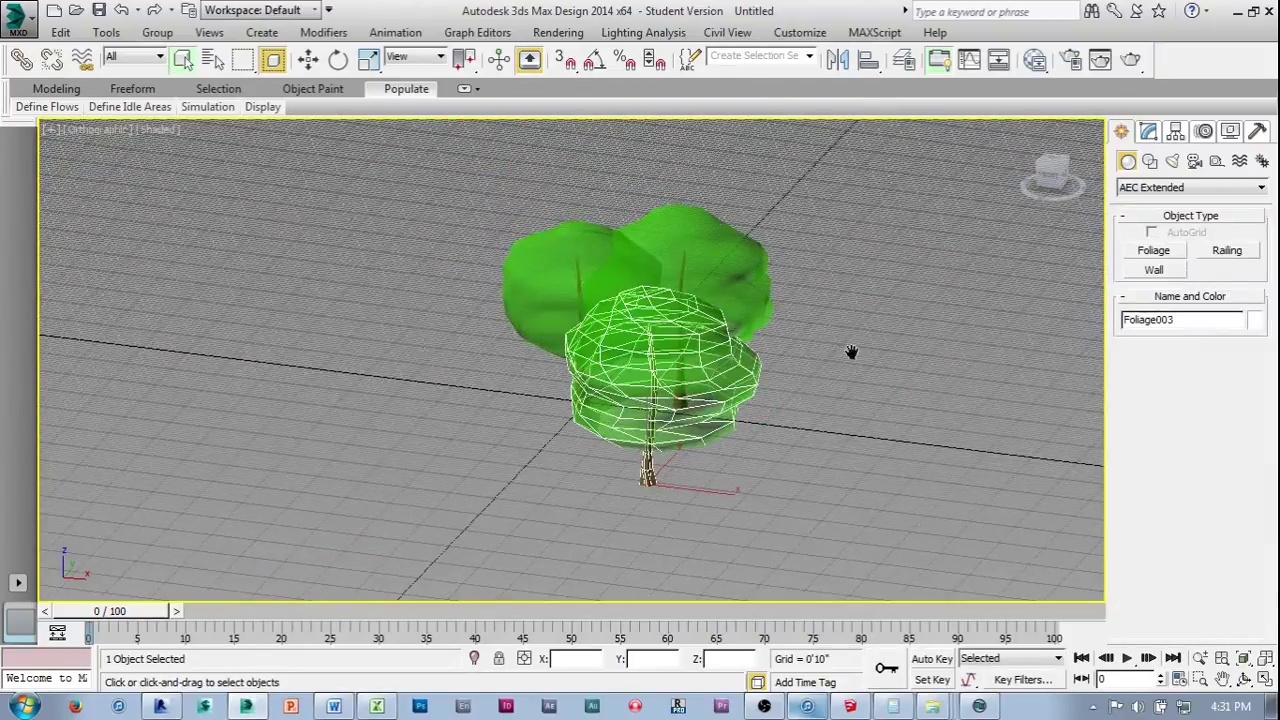
Move the second tree across the ground plane away from the other two, to about X 57'3", Y 7'10".
middle_drag(851, 352, 849, 367)
alt+middle_drag(843, 418, 784, 424)
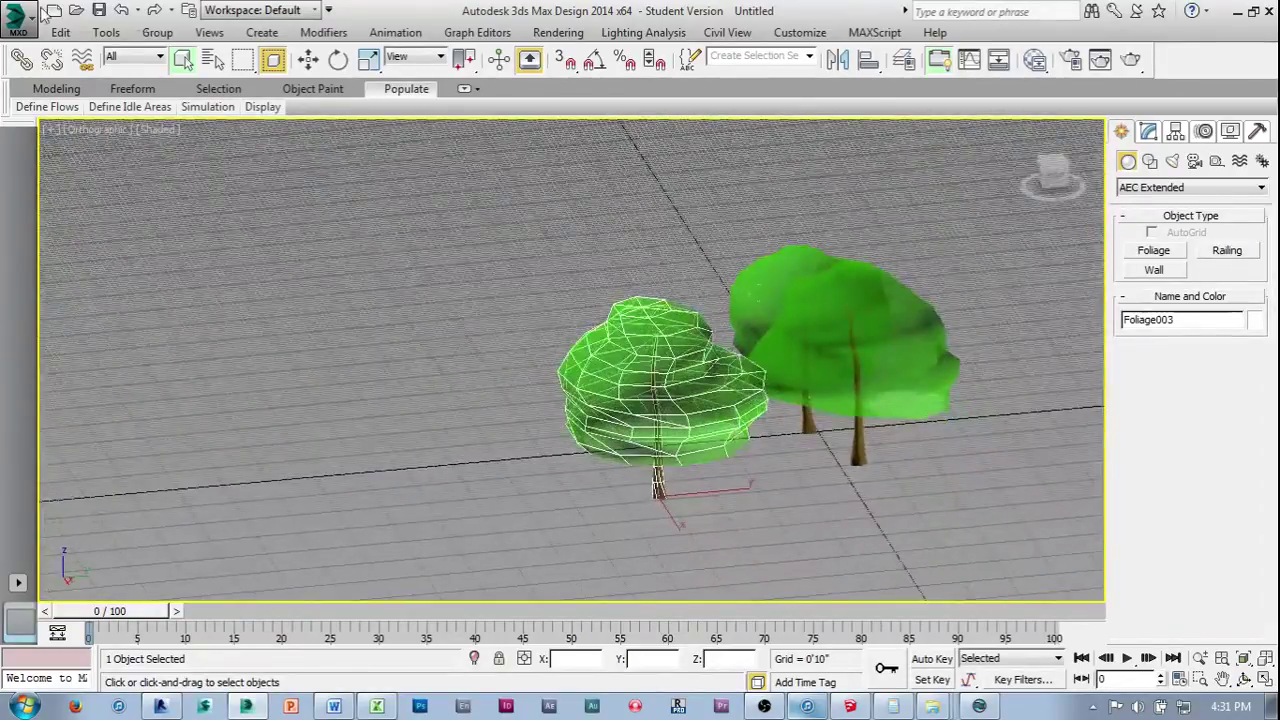
click(872, 334)
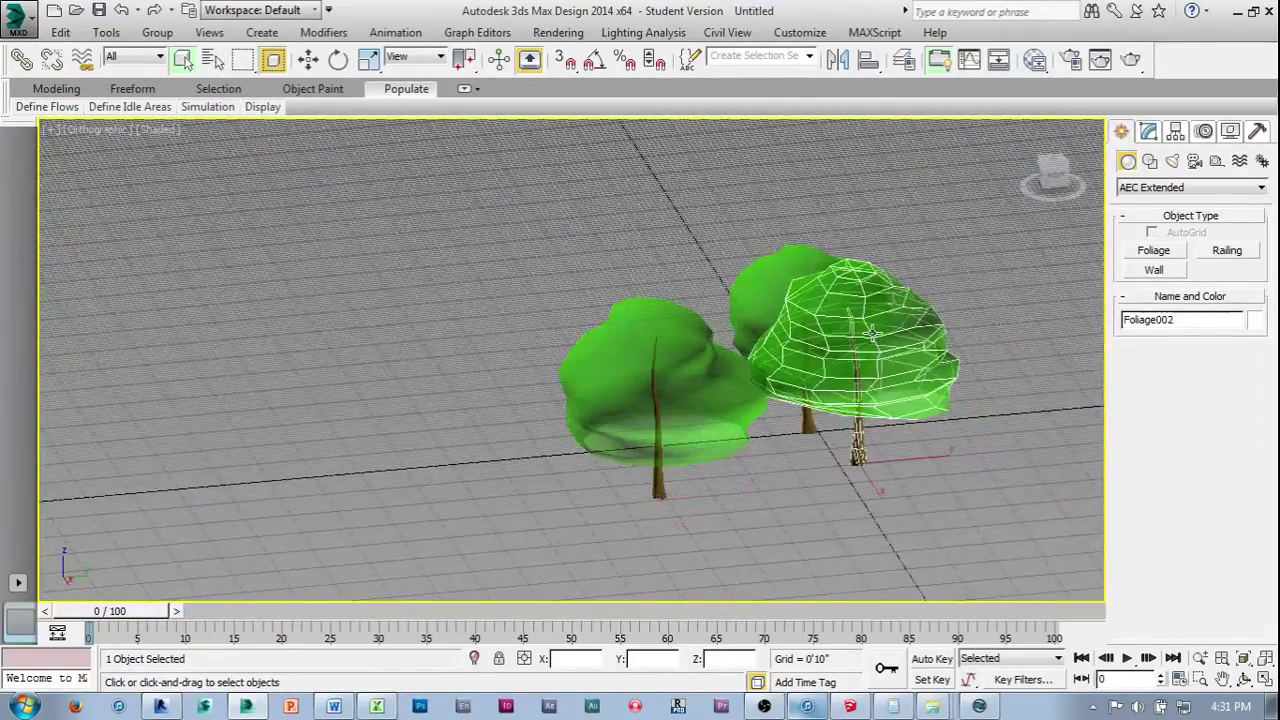
key(w)
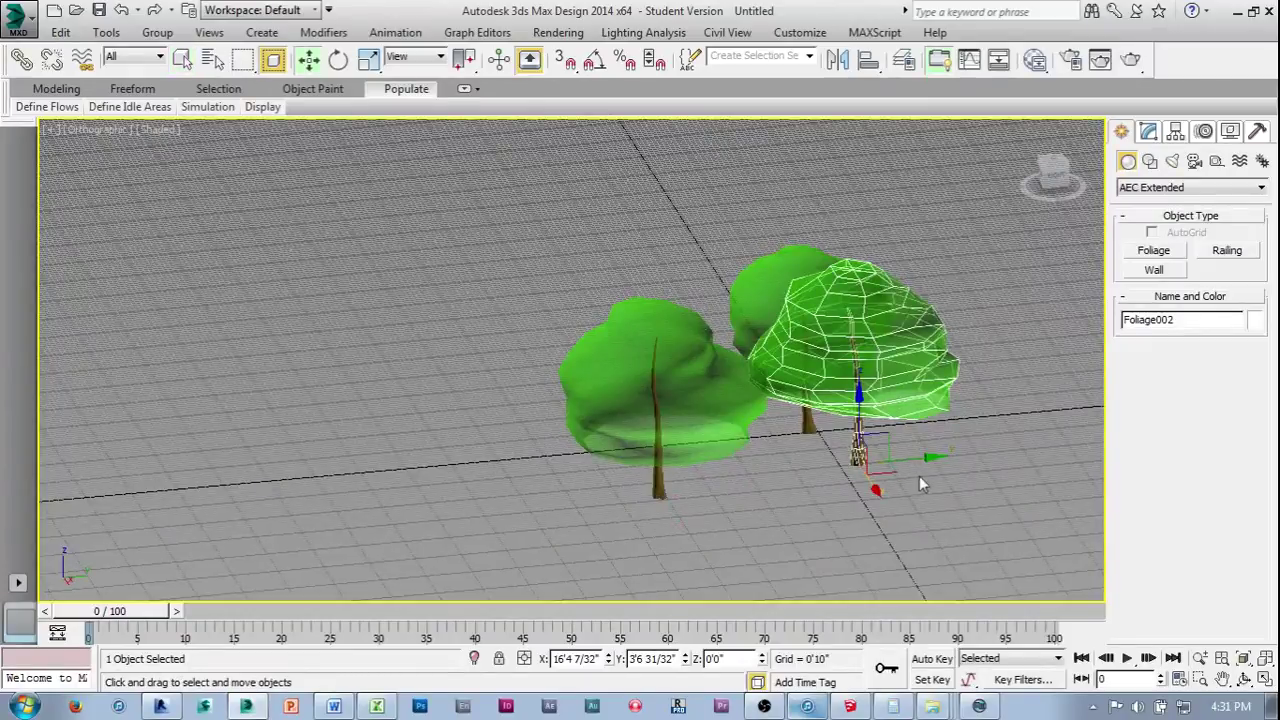
drag(892, 469, 968, 550)
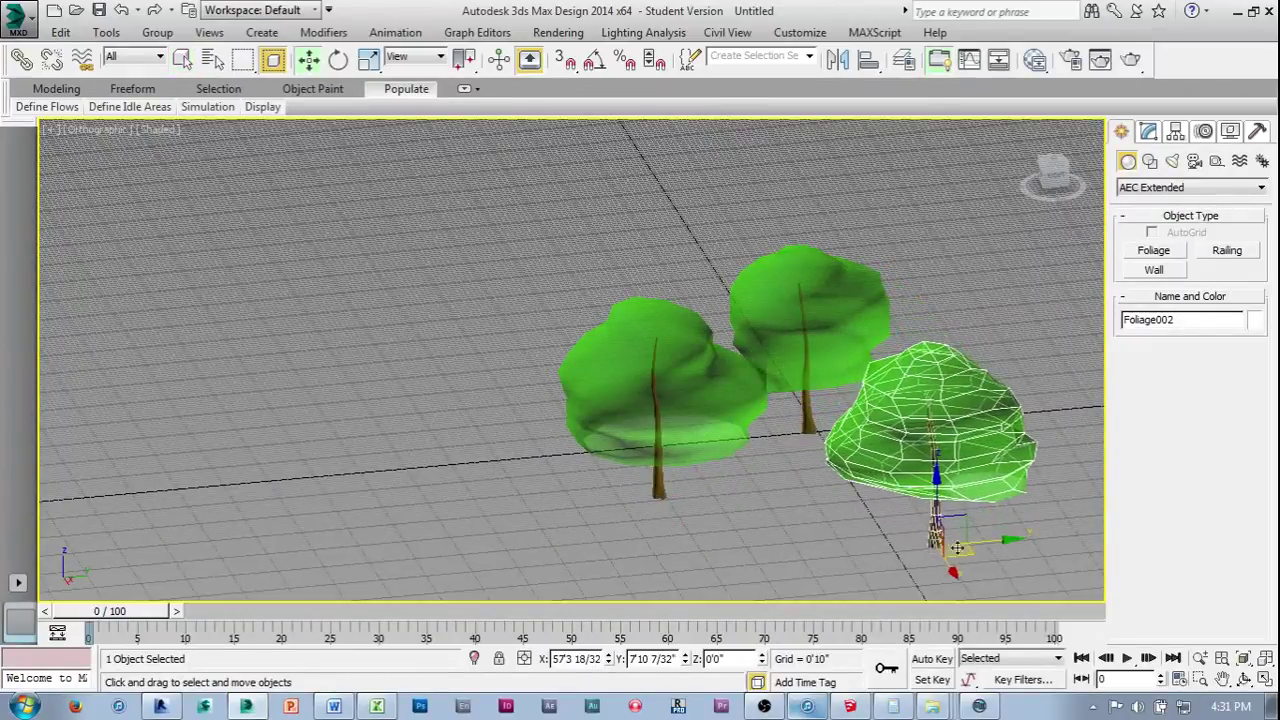
Set the moved tree's level of detail to High and its viewport canopy mode to When Not Selected.
alt+middle_drag(883, 555, 1065, 337)
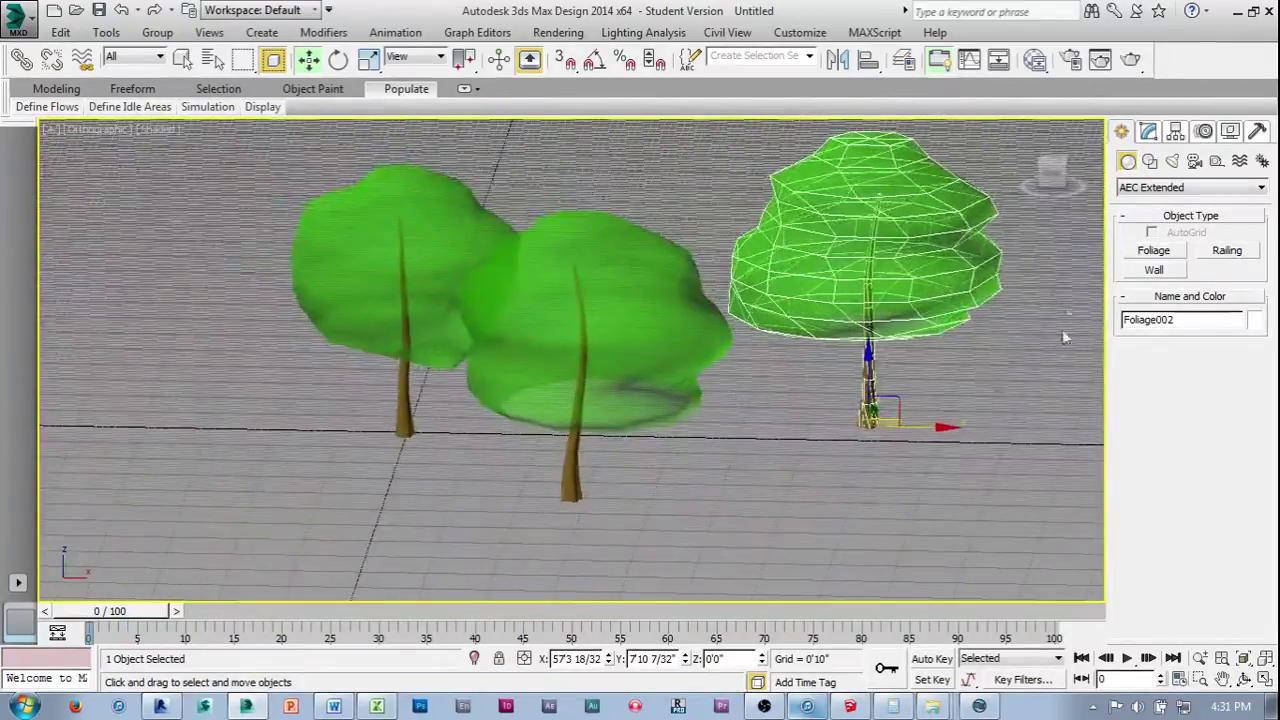
click(1148, 131)
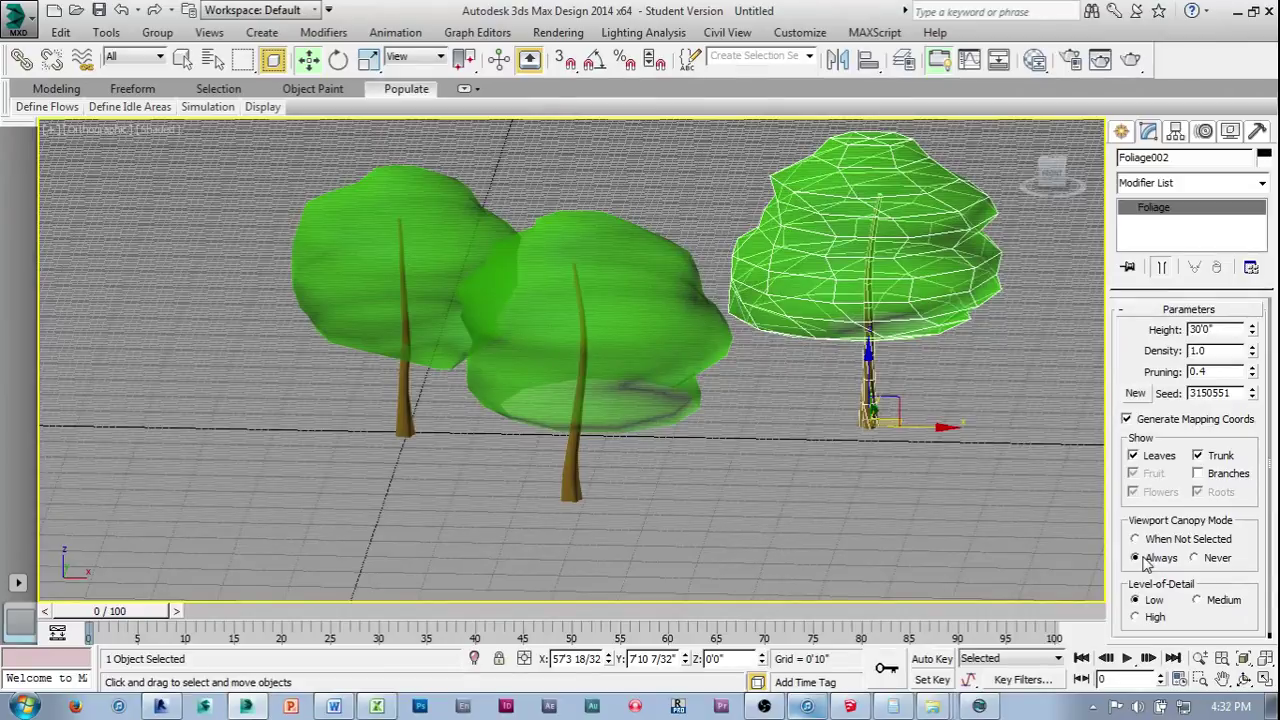
middle_drag(944, 477, 811, 495)
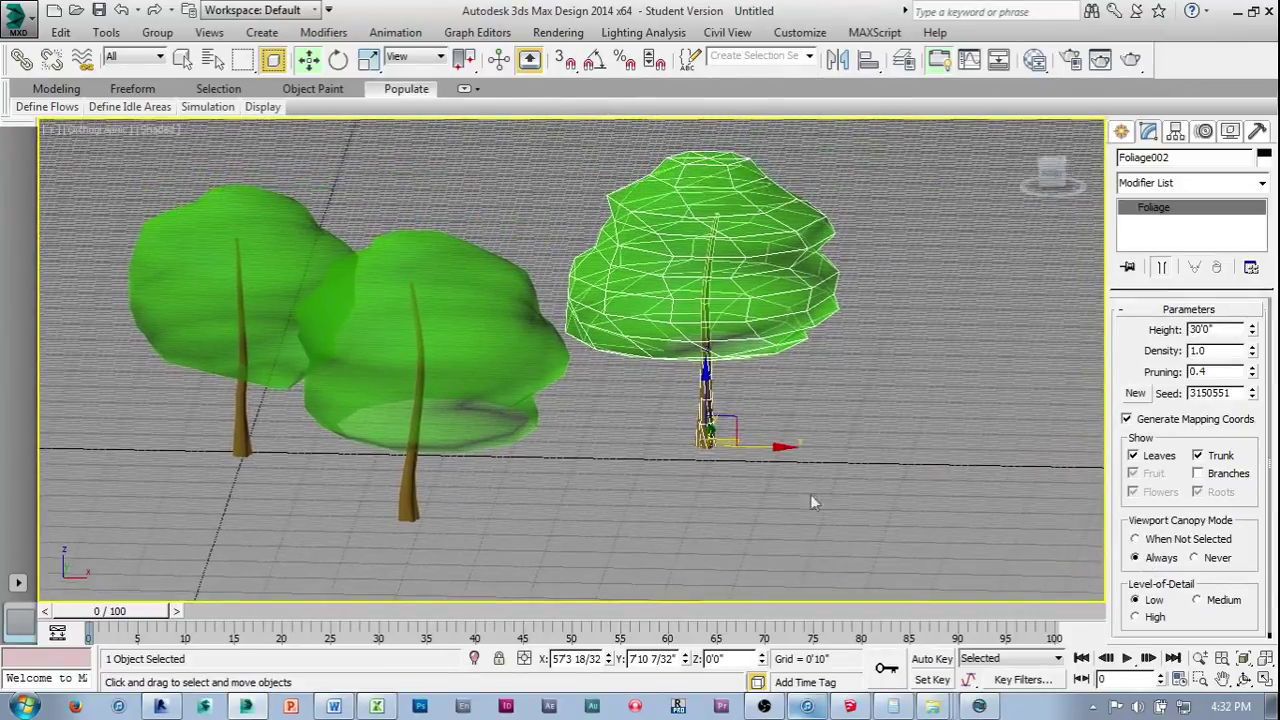
click(1135, 617)
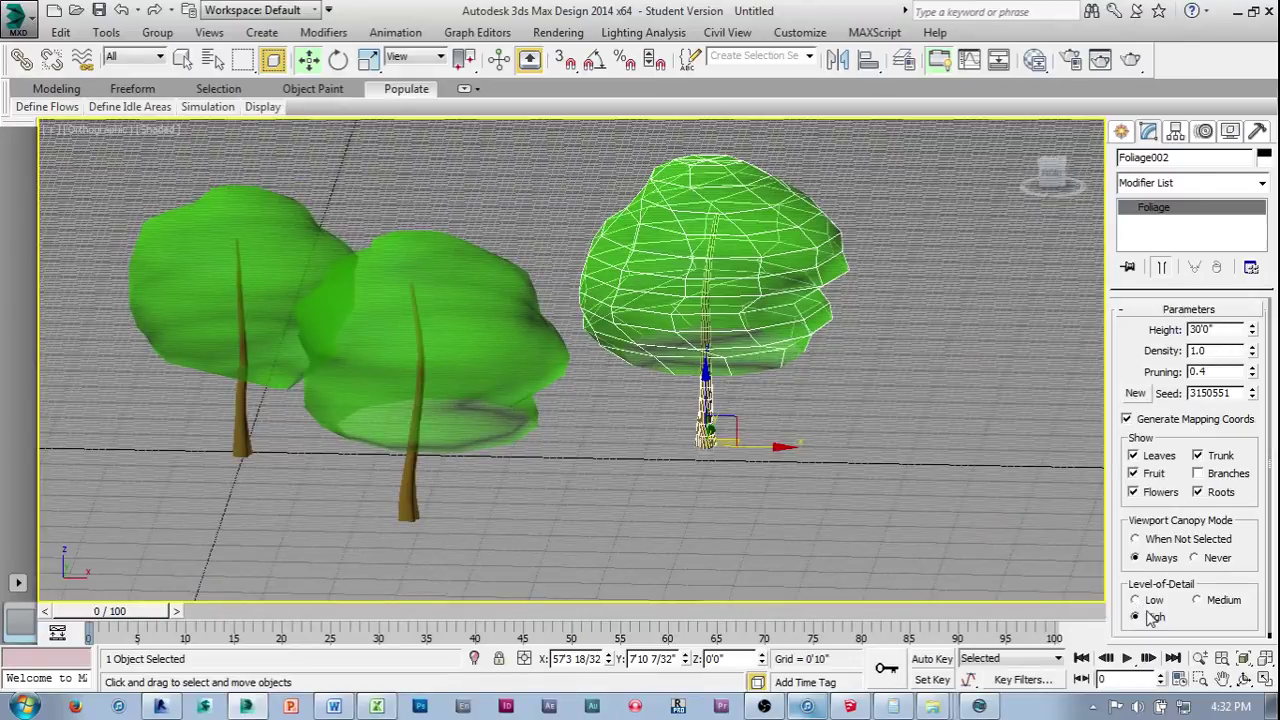
click(1136, 539)
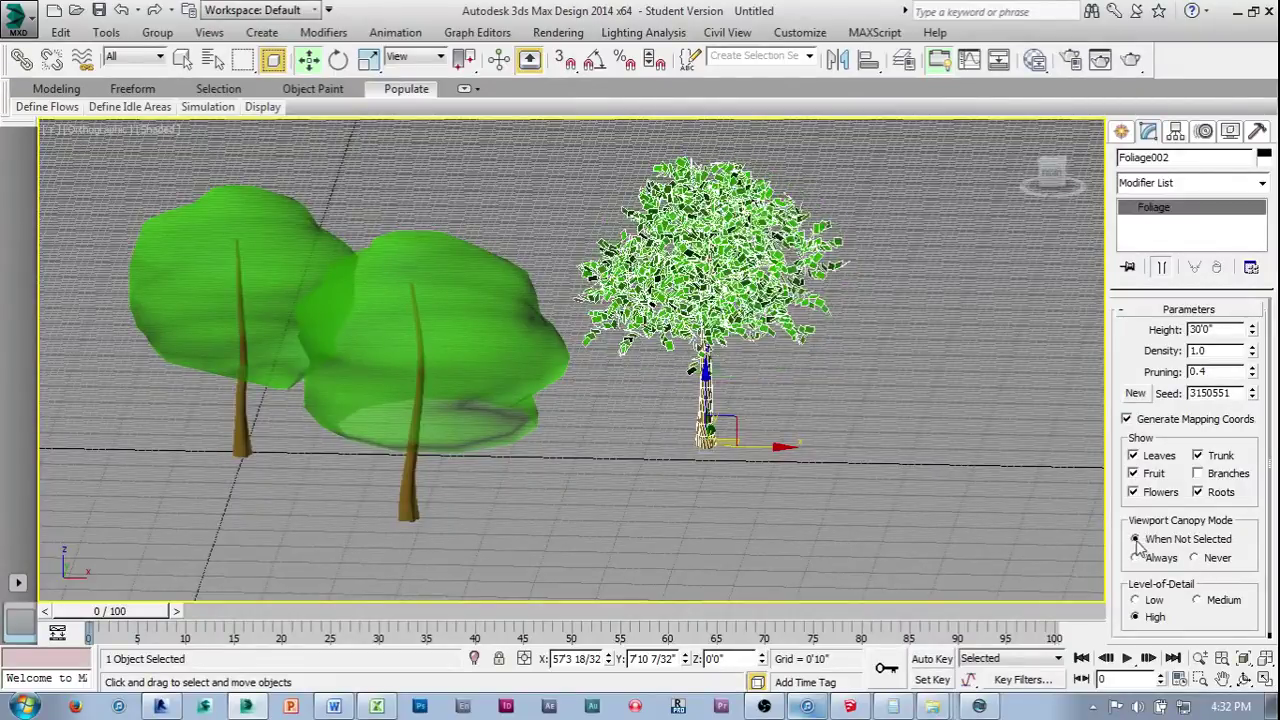
Set the selected tree's pruning to 0 and inspect its leaves and trunk from several angles.
scroll(796, 403, up, 5)
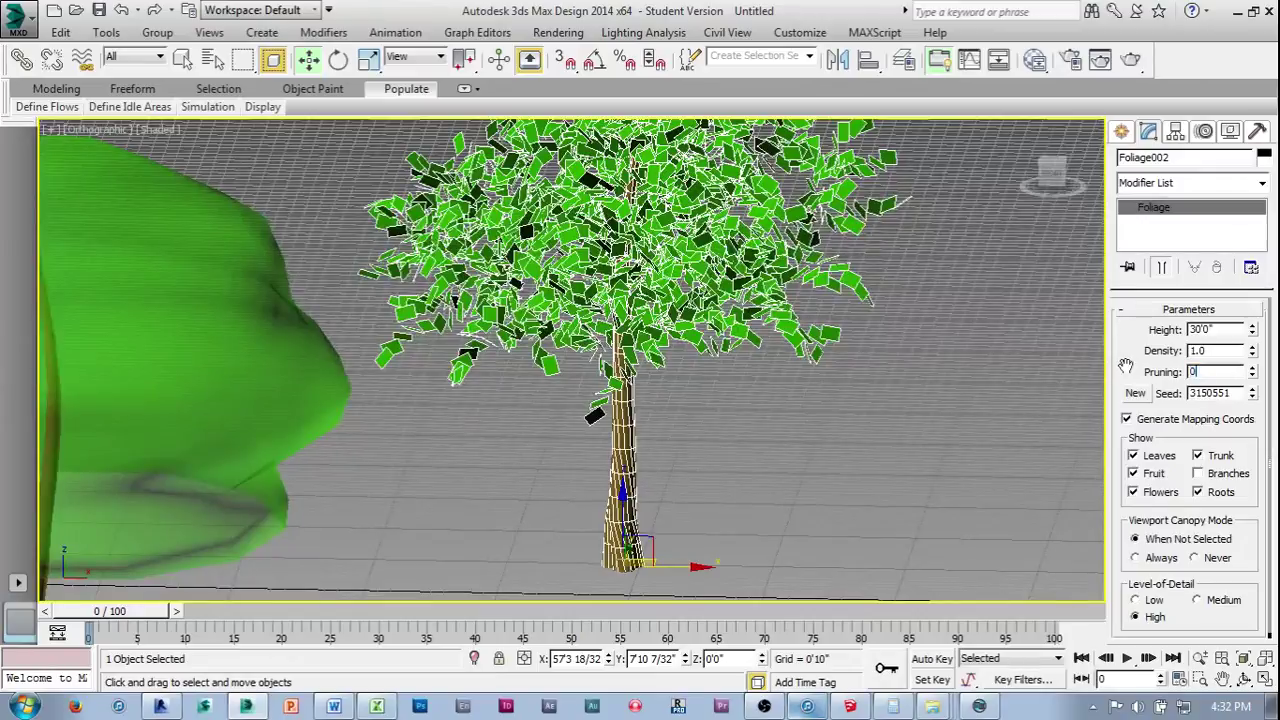
key(Return)
scroll(915, 410, down, 5)
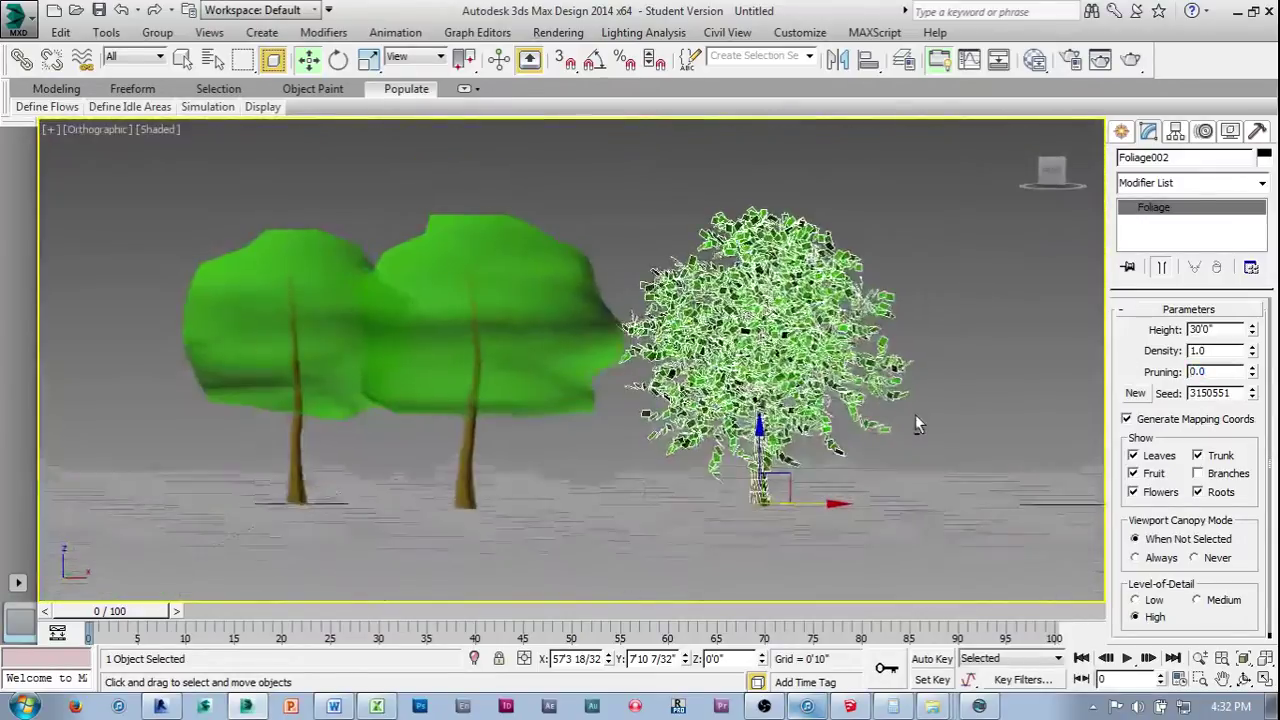
alt+middle_drag(918, 424, 884, 428)
click(924, 359)
scroll(919, 368, up, 3)
scroll(919, 368, down, 2)
click(830, 364)
alt+middle_drag(830, 364, 870, 375)
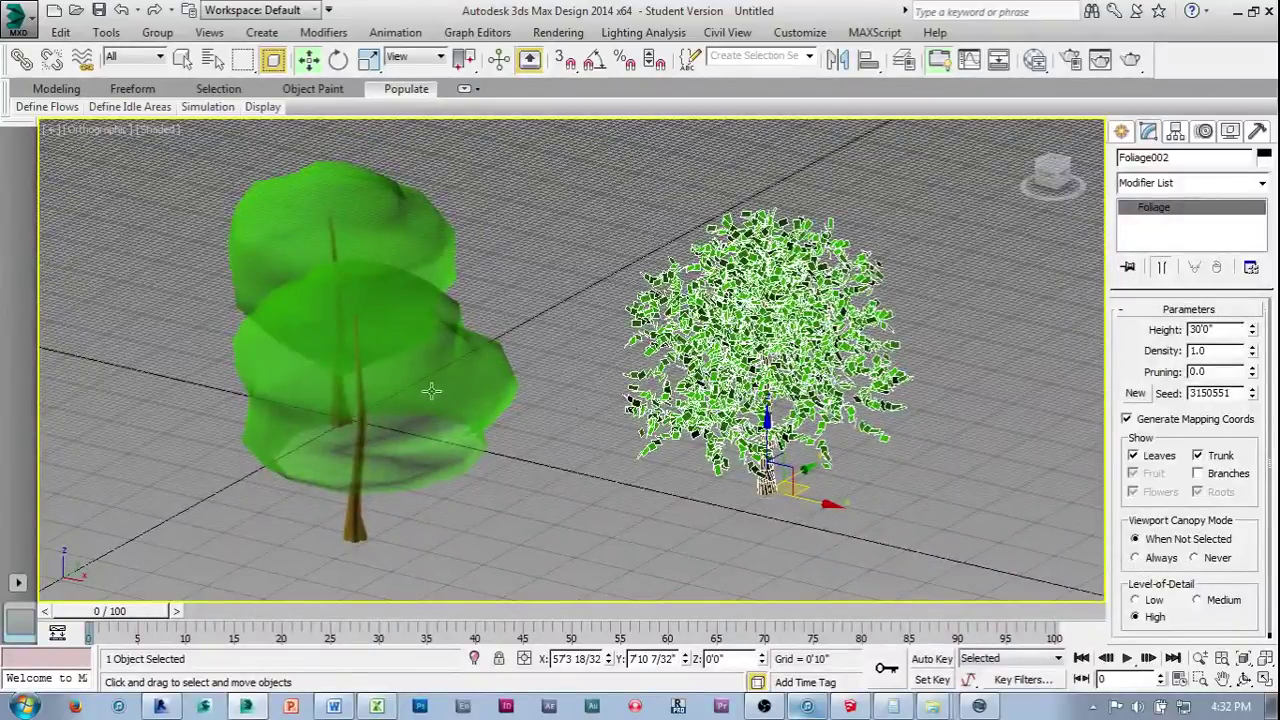
Set the selected tree's viewport canopy mode back to Always and its level of detail to Low.
click(1135, 558)
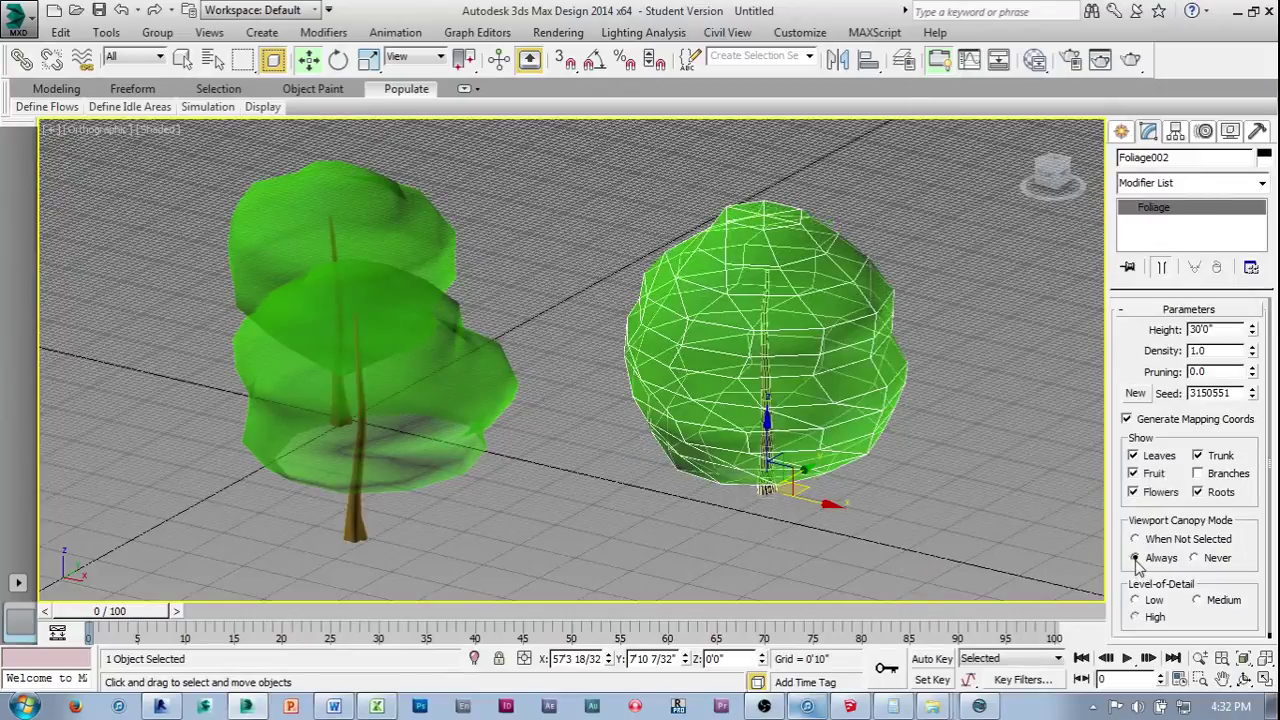
alt+middle_drag(995, 540, 928, 496)
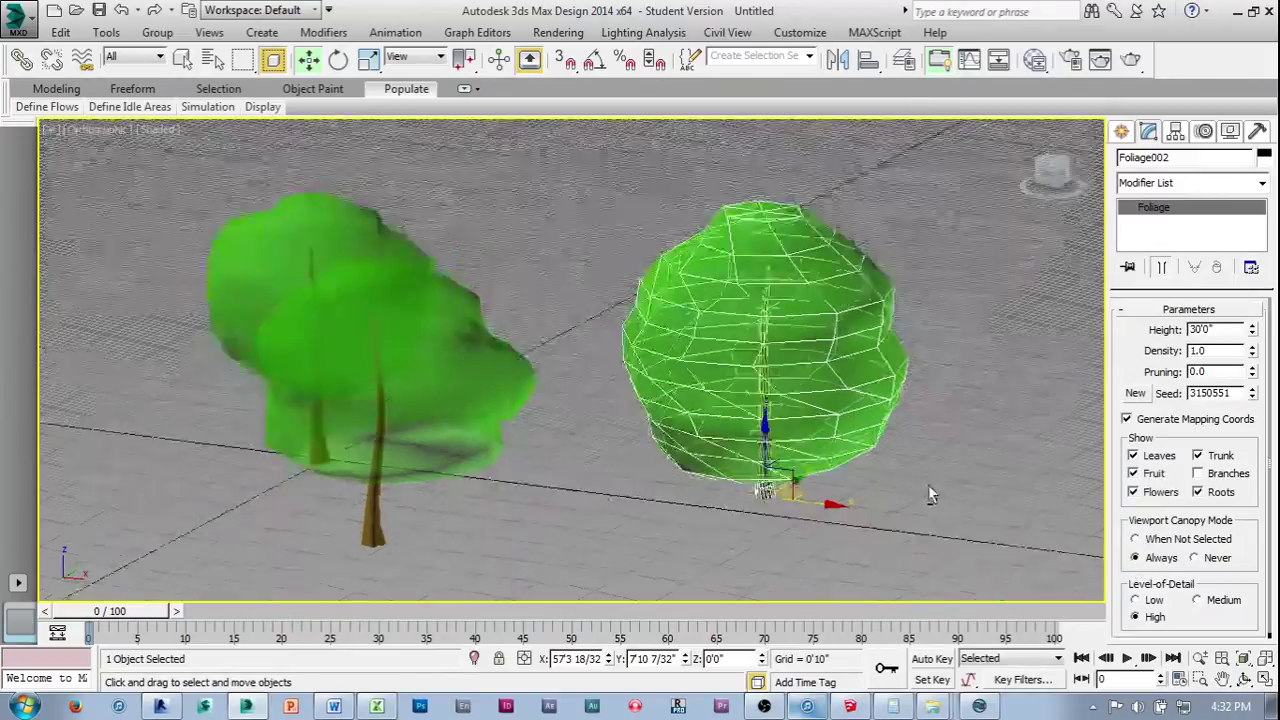
click(1136, 601)
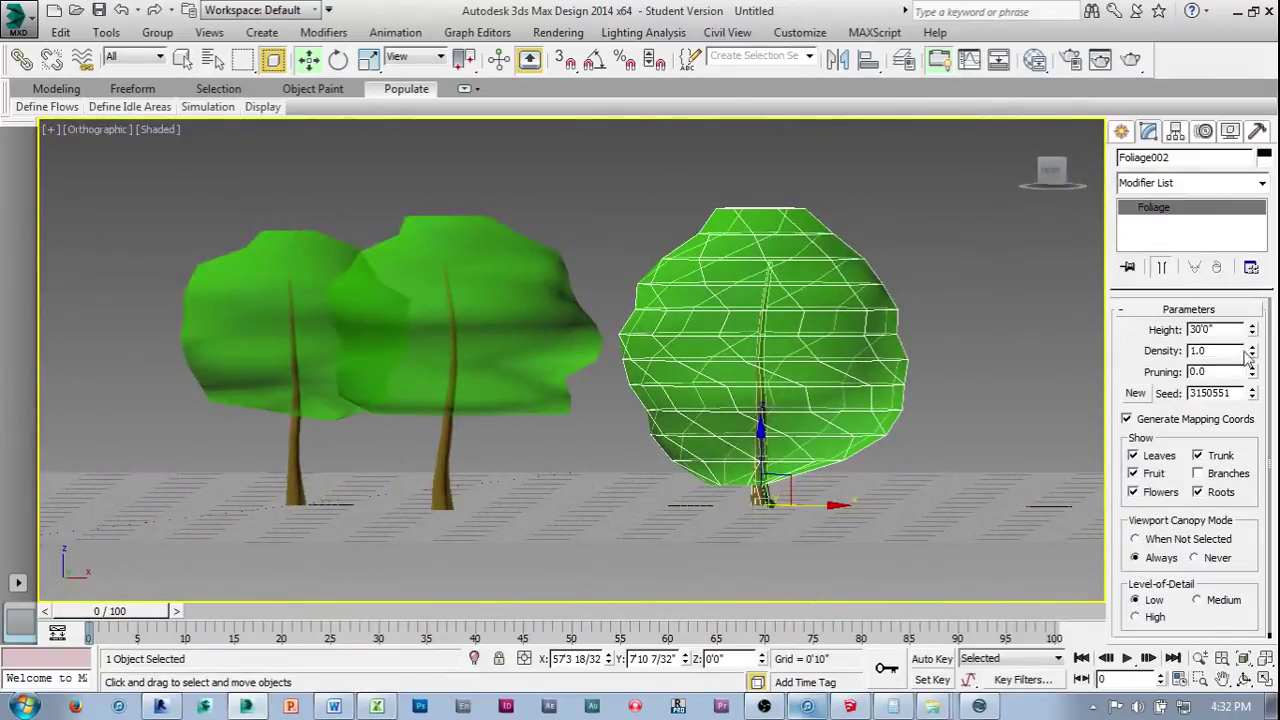
Raise the selected tree's pruning in steps to 0.4.
alt+middle_drag(748, 437, 896, 512)
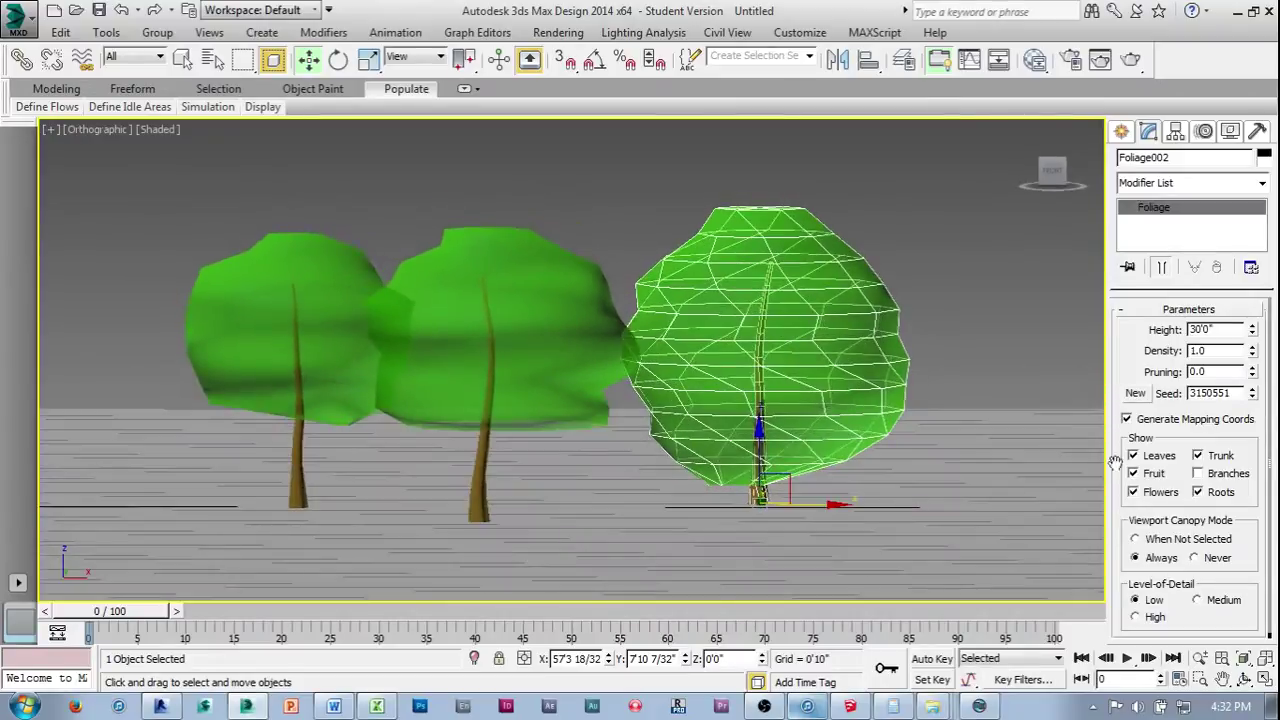
click(1253, 369)
click(1253, 369)
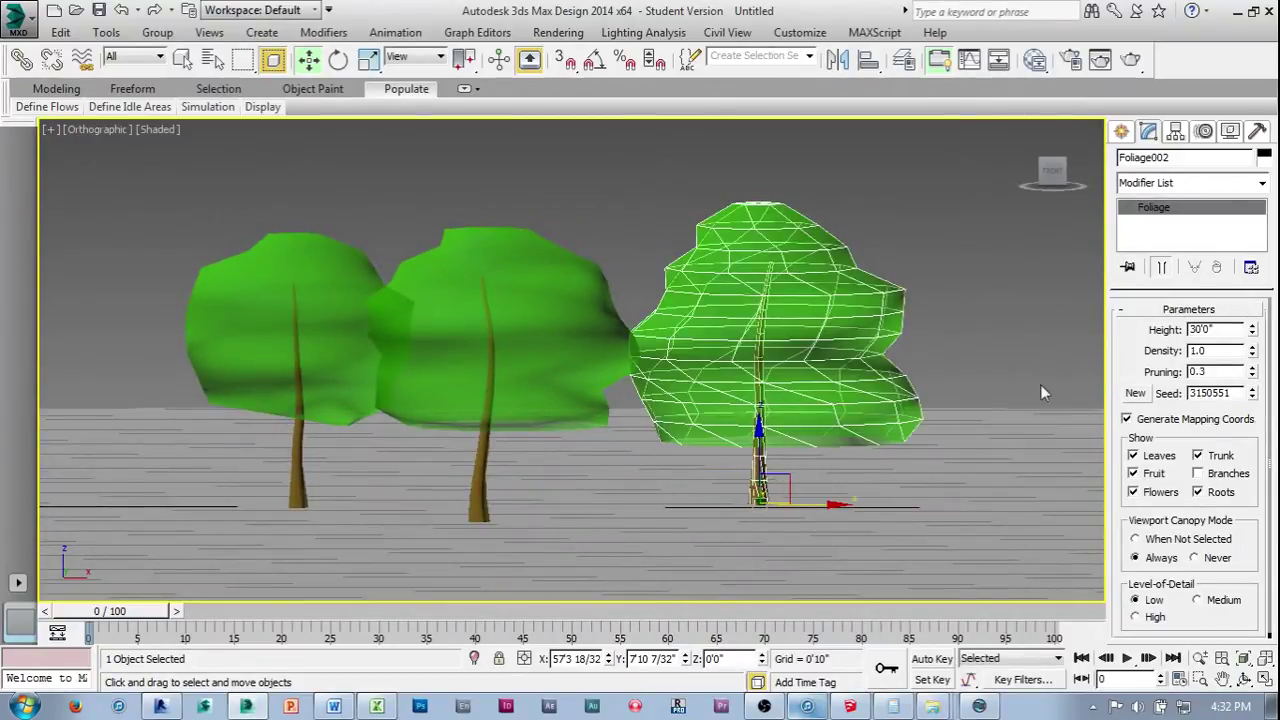
click(1252, 367)
Set the selected tree's height to 15'0".
alt+middle_drag(982, 378, 942, 407)
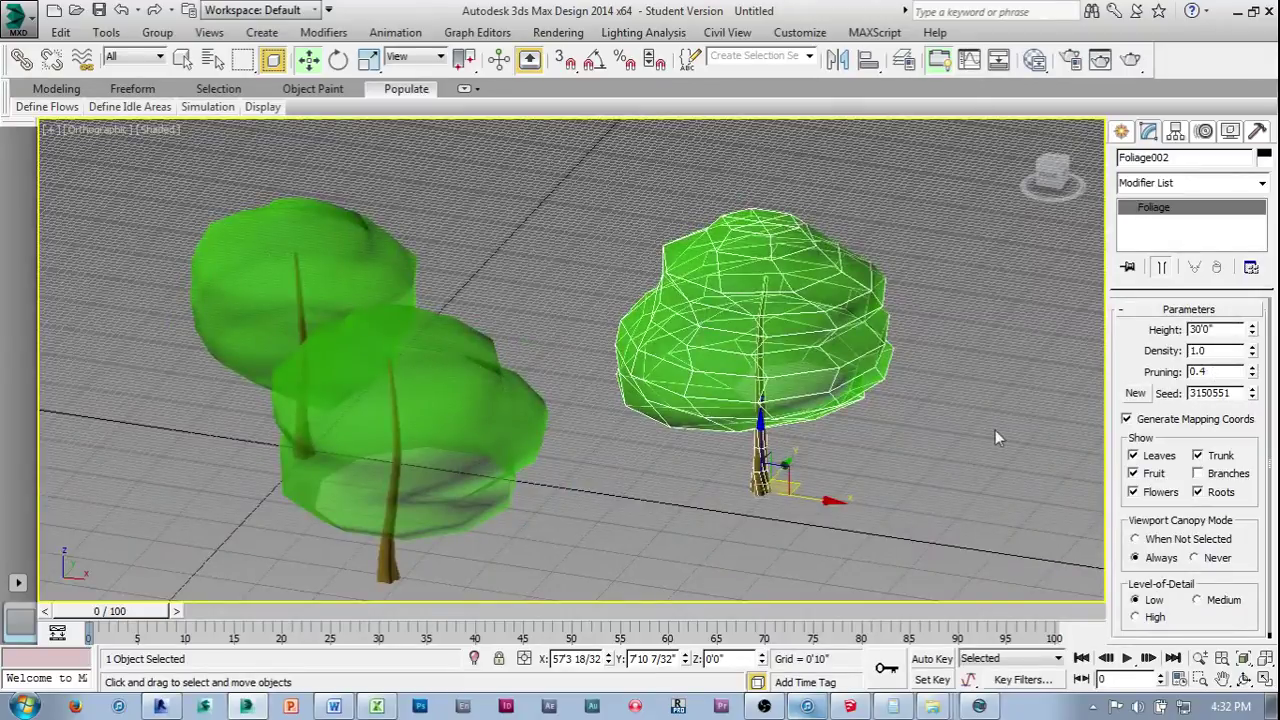
double_click(1235, 330)
key(Return)
mouse_move(910, 417)
alt+middle_down()
mouse_move(968, 360)
mouse_move(971, 383)
mouse_move(913, 405)
mouse_move(909, 437)
alt+middle_up()
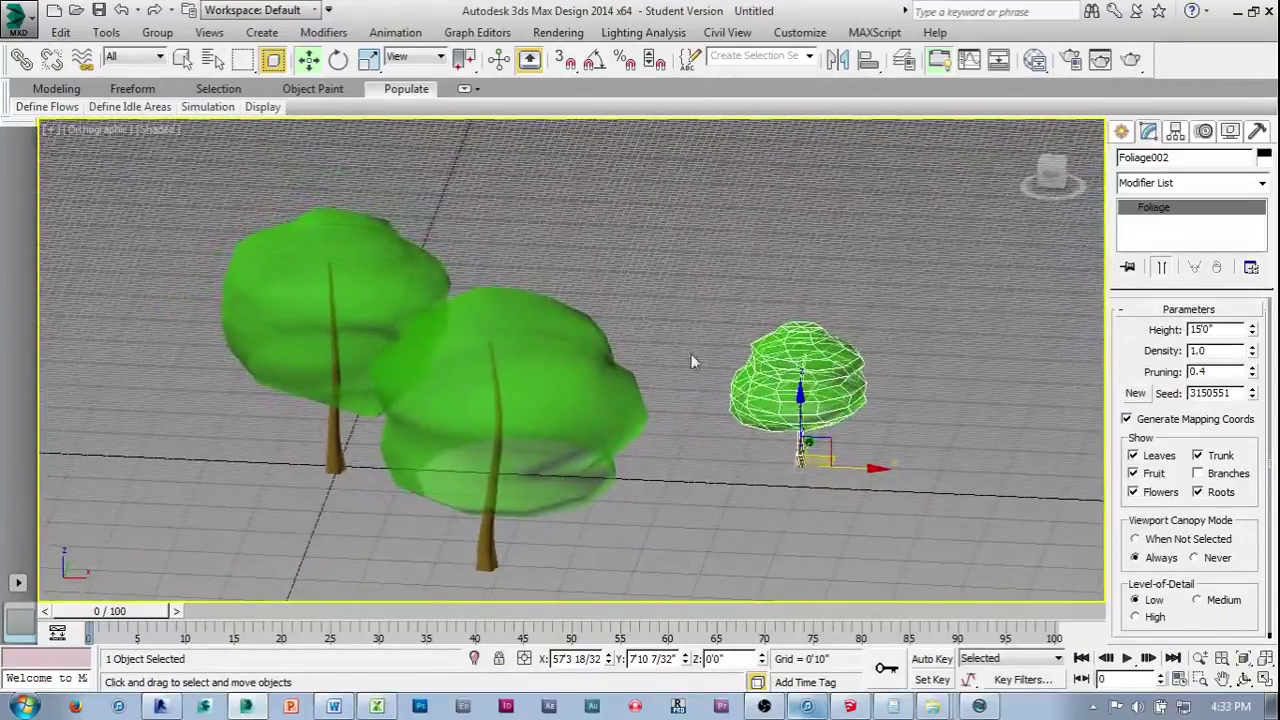
Change the viewport from orthographic to Perspective projection.
alt+middle_drag(960, 478, 577, 499)
scroll(541, 418, up, 3)
scroll(549, 403, up, 6)
mouse_move(549, 397)
alt+middle_down()
mouse_move(571, 349)
mouse_move(560, 409)
mouse_move(548, 410)
alt+middle_up()
scroll(548, 410, down, 3)
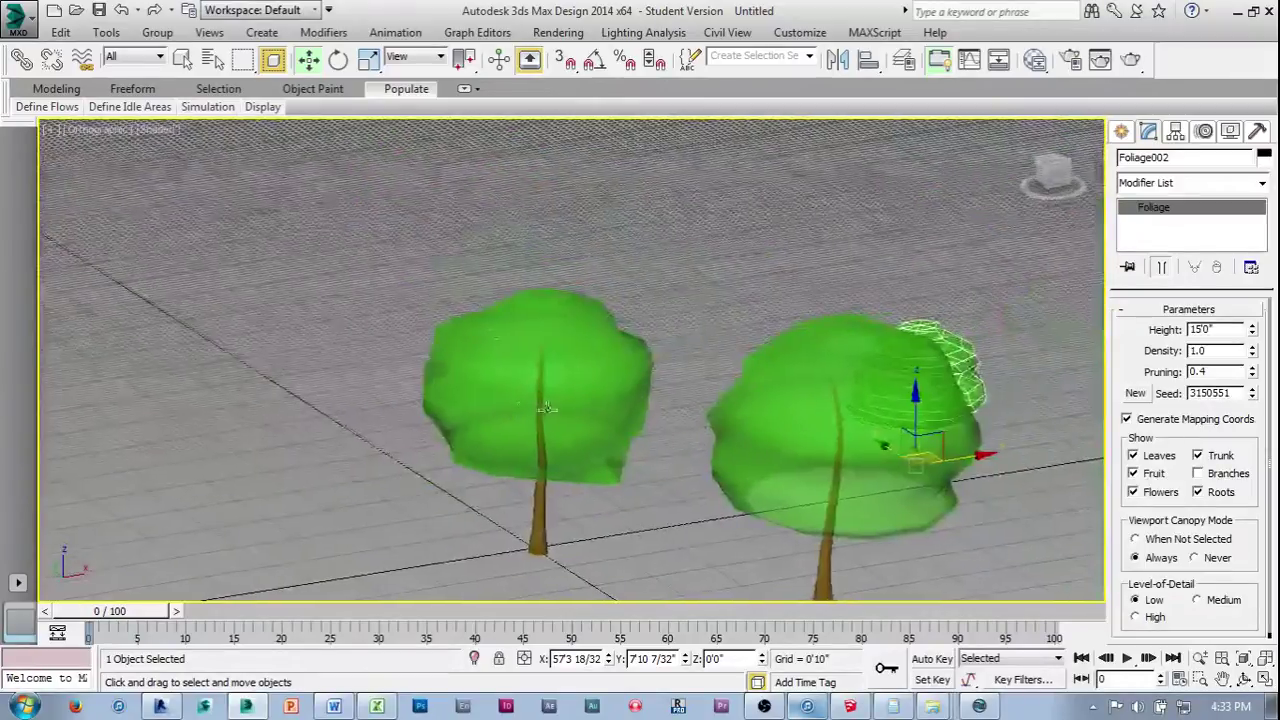
click(101, 131)
click(159, 197)
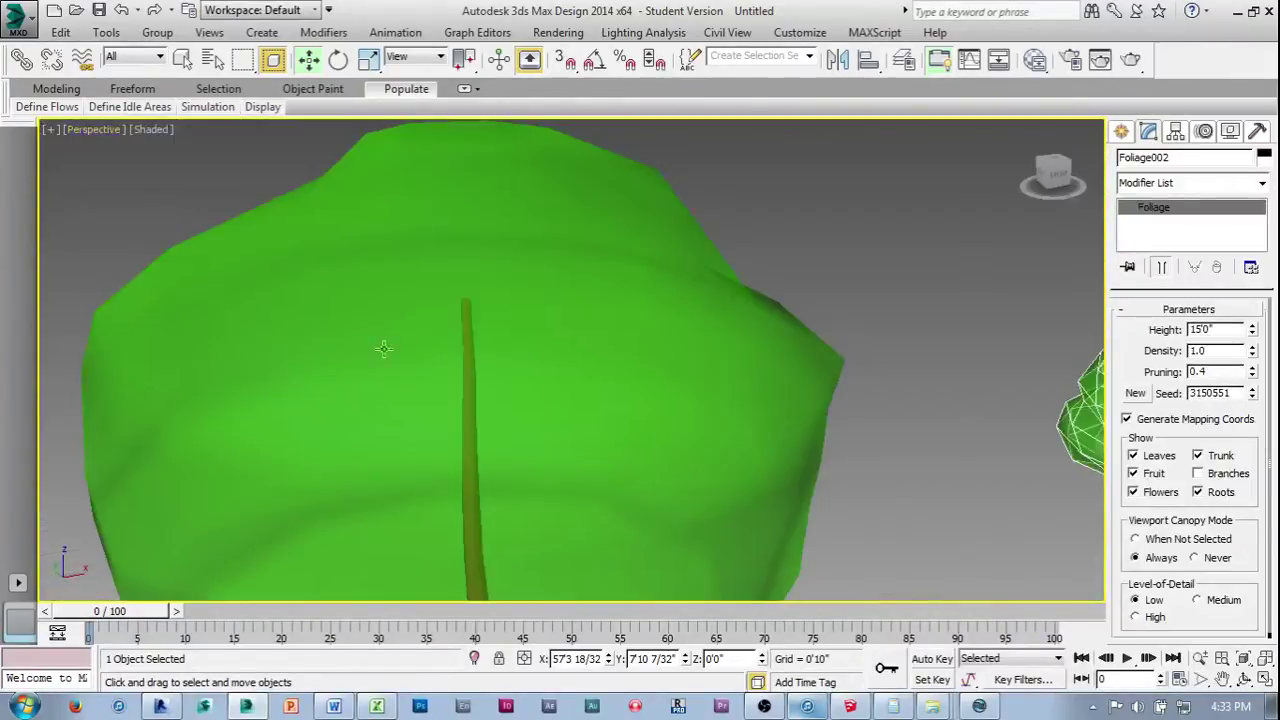
Examine the three trees in perspective from low angles, comparing the short tree with the taller ones.
middle_drag(388, 457, 466, 331)
scroll(475, 342, down, 5)
scroll(483, 367, up, 2)
alt+middle_drag(486, 411, 522, 342)
middle_drag(558, 214, 545, 296)
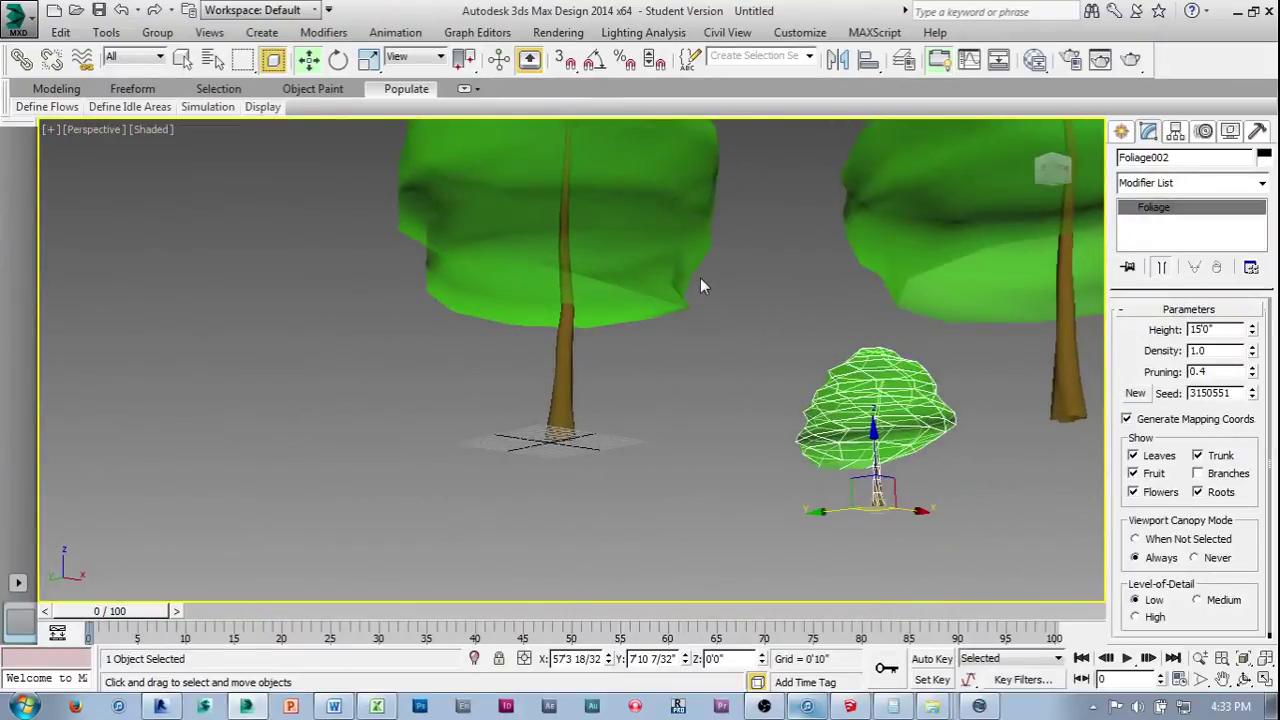
middle_drag(700, 278, 573, 305)
scroll(807, 308, up, 3)
scroll(807, 309, down, 5)
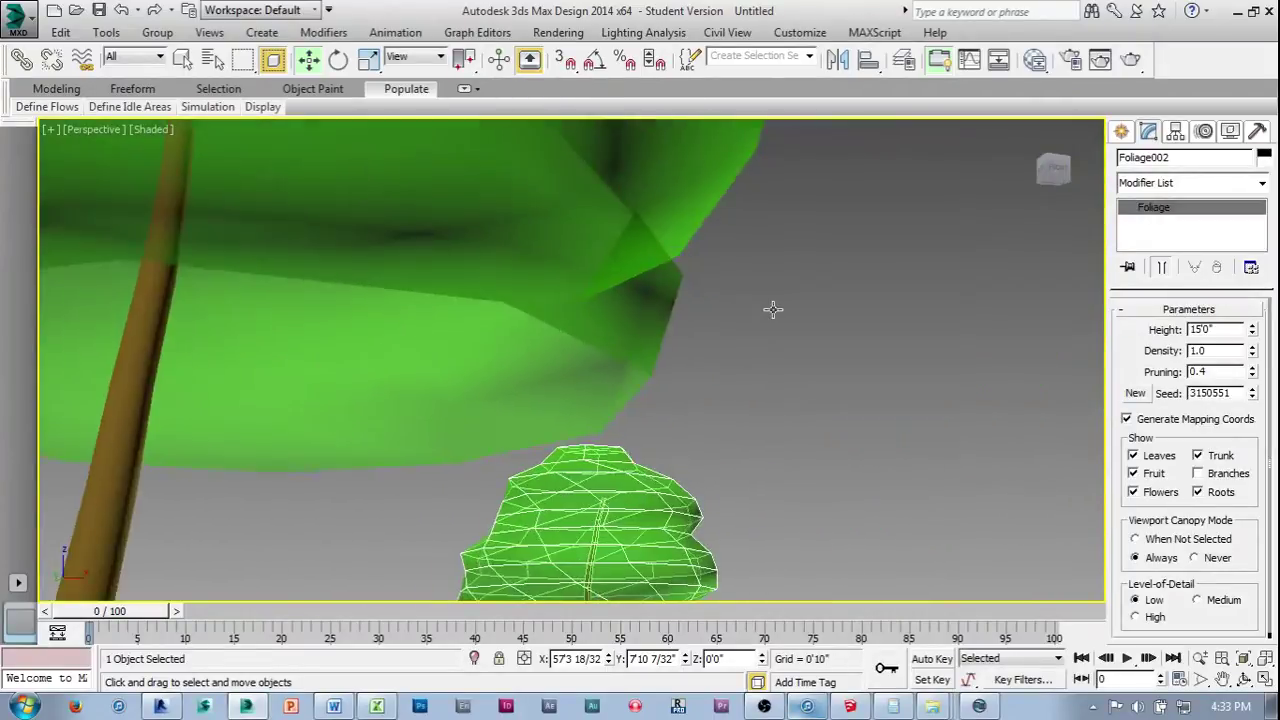
alt+middle_drag(664, 317, 664, 435)
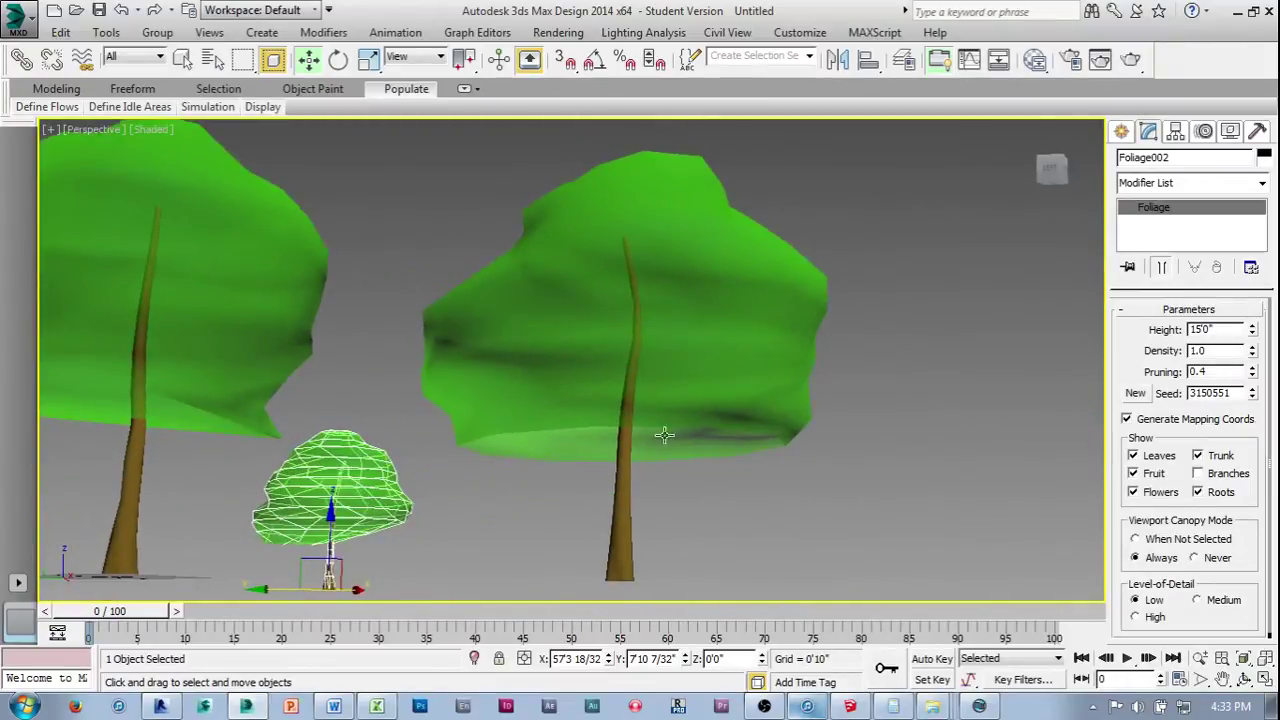
Delete the short tree and the taller tree beside it, keeping only the 30'0" tree with seed 484804.
scroll(572, 400, down, 10)
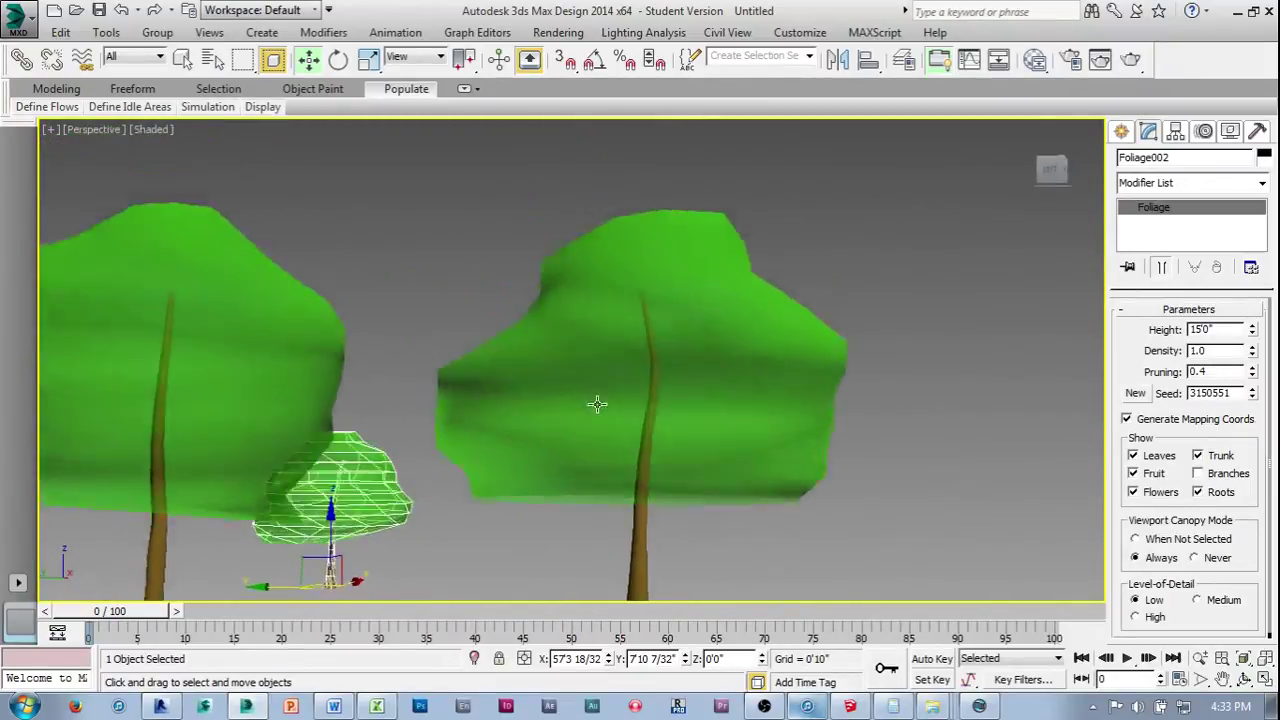
scroll(533, 370, up, 6)
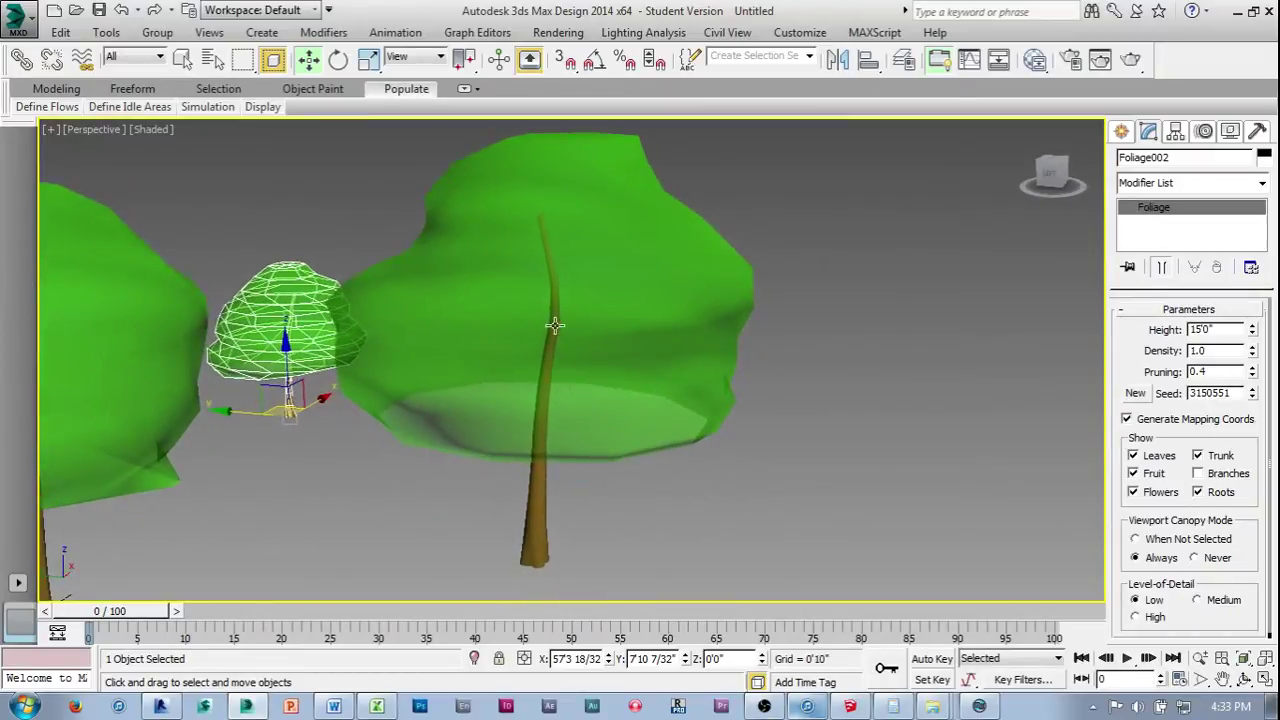
scroll(560, 325, down, 3)
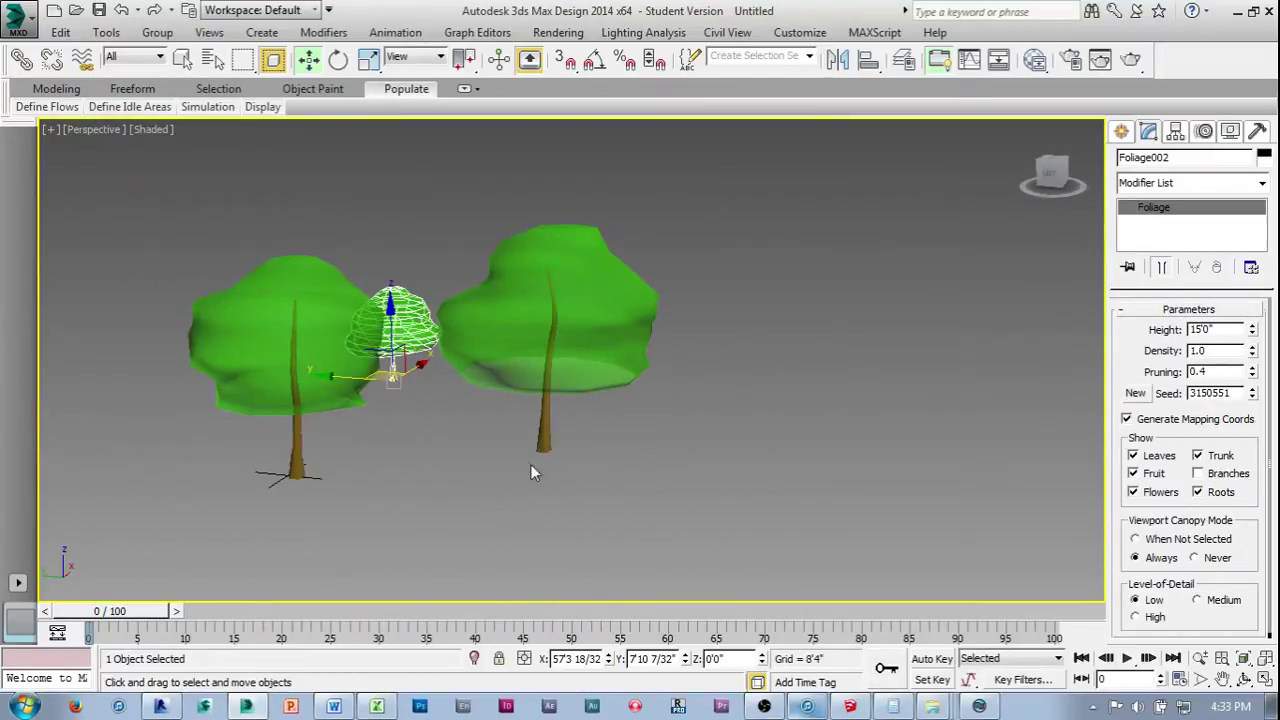
alt+middle_drag(579, 356, 513, 385)
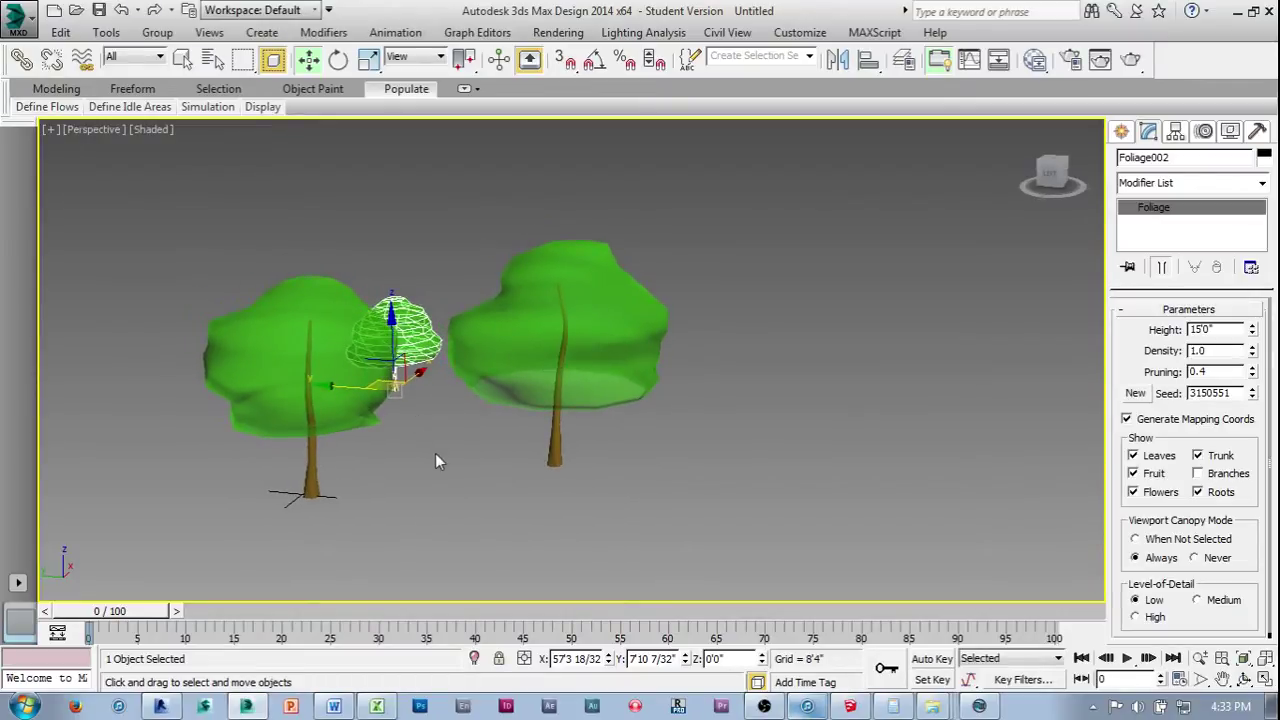
click(426, 384)
click(387, 311)
key(Delete)
click(330, 362)
key(Delete)
Select the remaining tree and convert it to an Editable Mesh.
scroll(571, 337, up, 5)
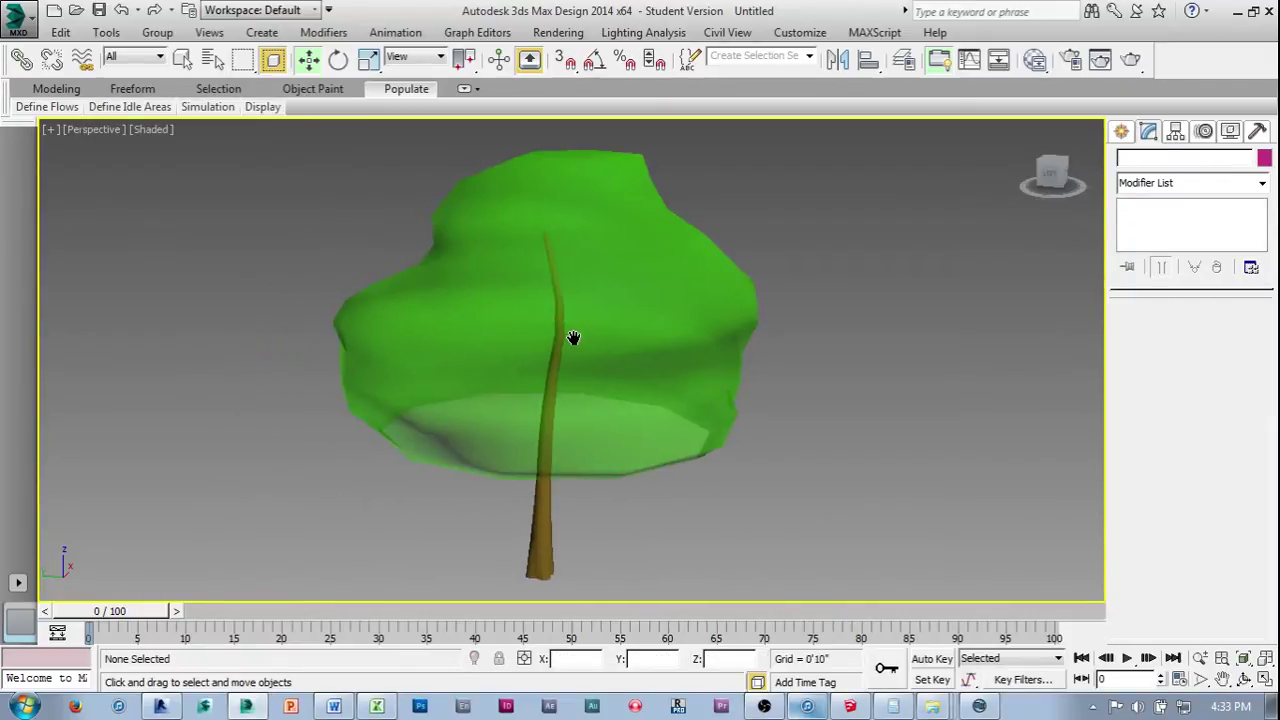
scroll(575, 345, down, 5)
click(608, 382)
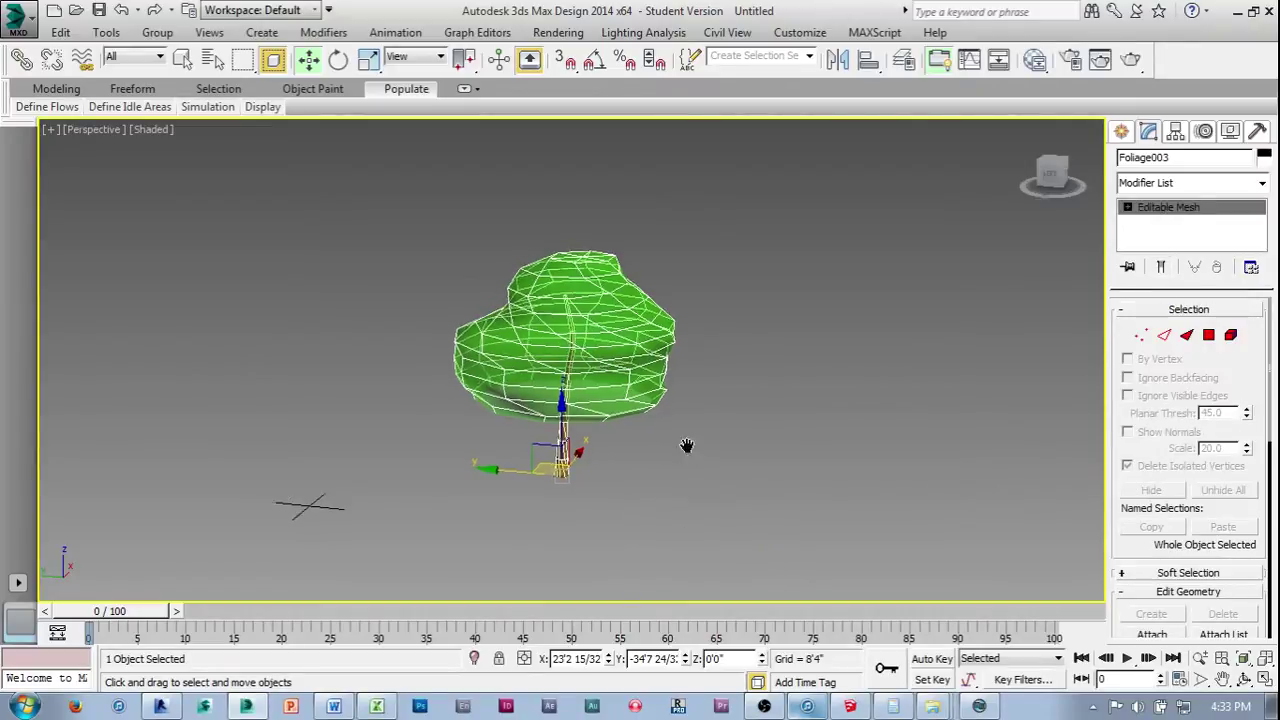
middle_drag(677, 439, 702, 456)
scroll(637, 436, up, 5)
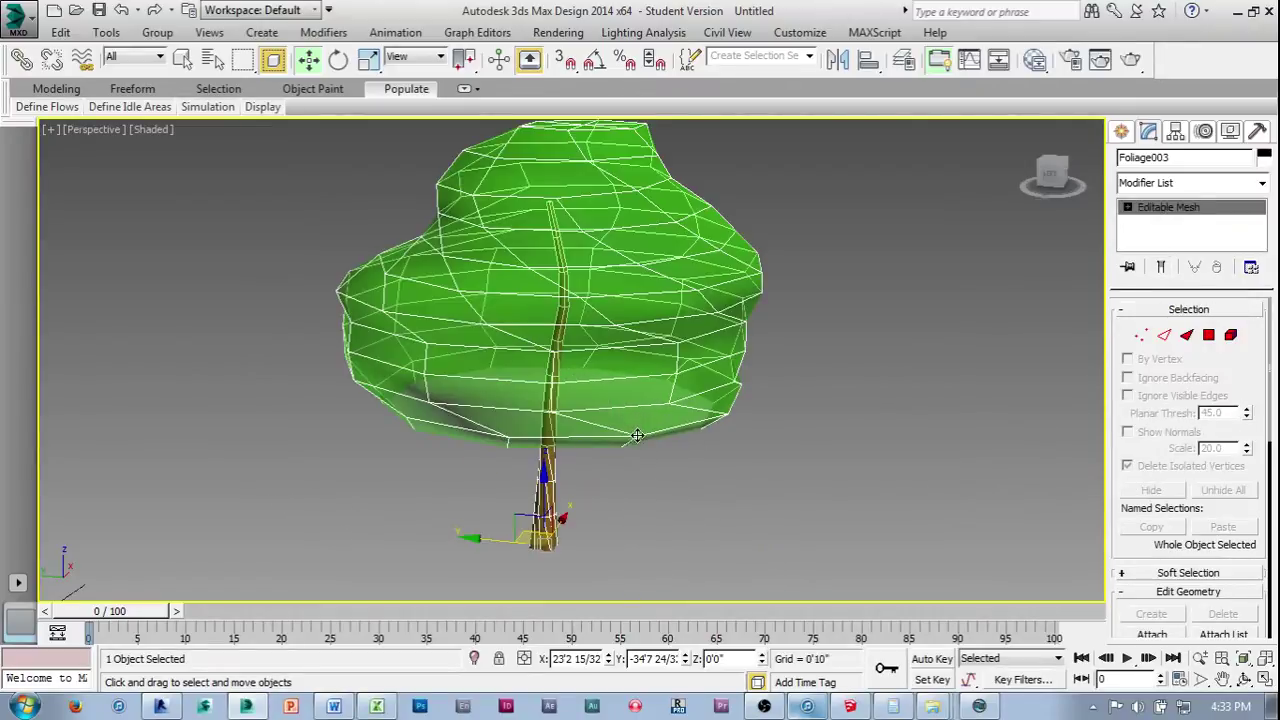
Select the vertices of the canopy and upper trunk at vertex level, leaving the lower trunk vertices unselected.
click(1141, 336)
alt+middle_drag(664, 487, 419, 218)
drag(652, 278, 774, 504)
Scale the selected canopy vertices inward along both horizontal axes to make the crown narrower.
click(369, 59)
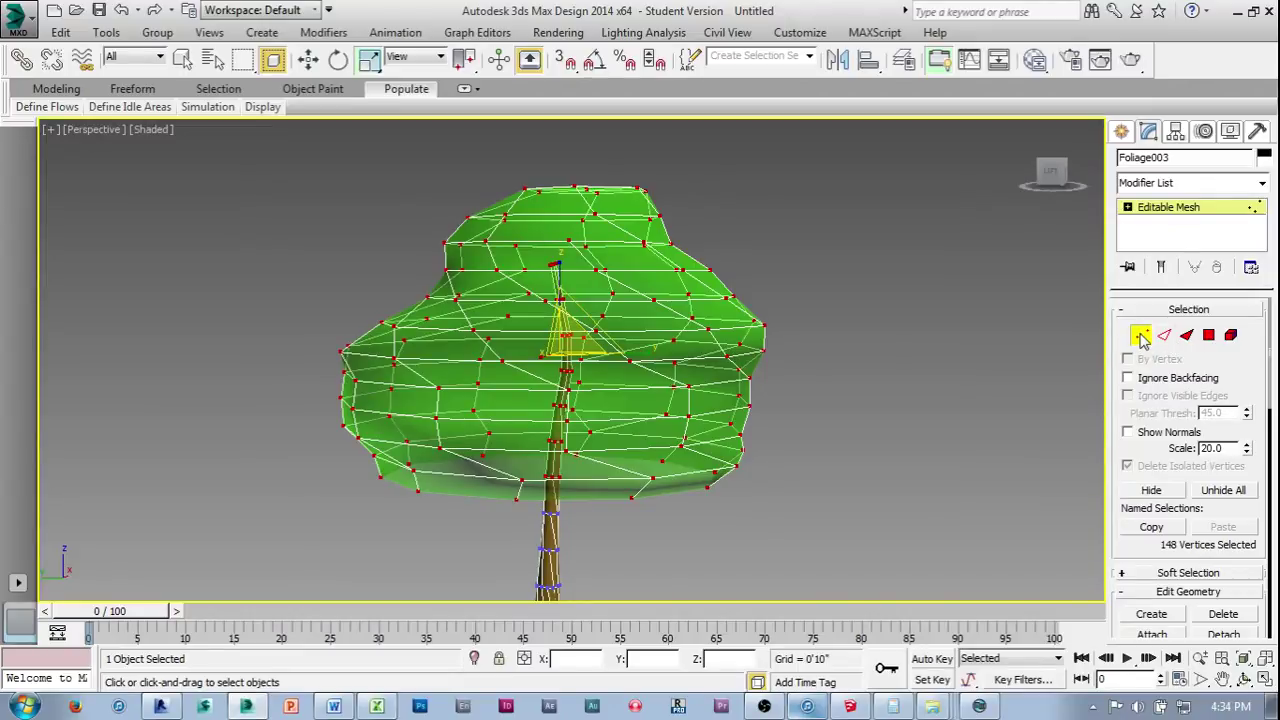
alt+middle_drag(840, 350, 780, 262)
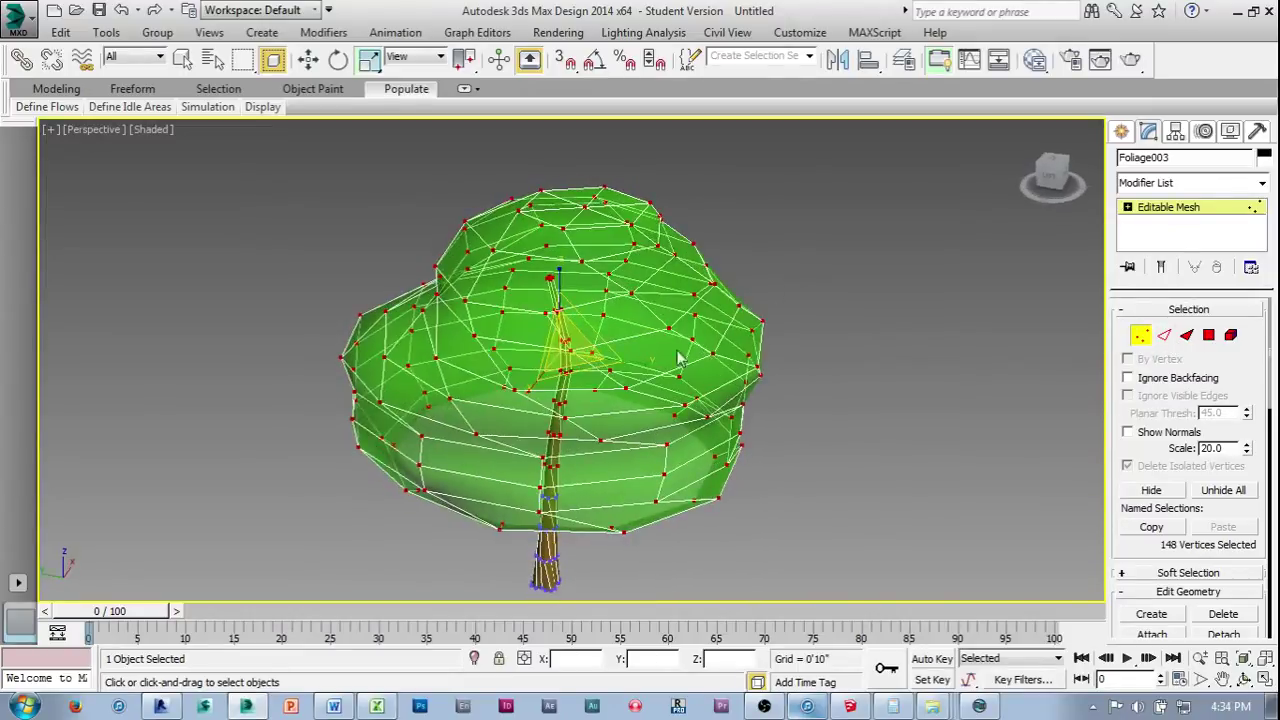
drag(645, 368, 601, 341)
alt+middle_drag(785, 385, 545, 367)
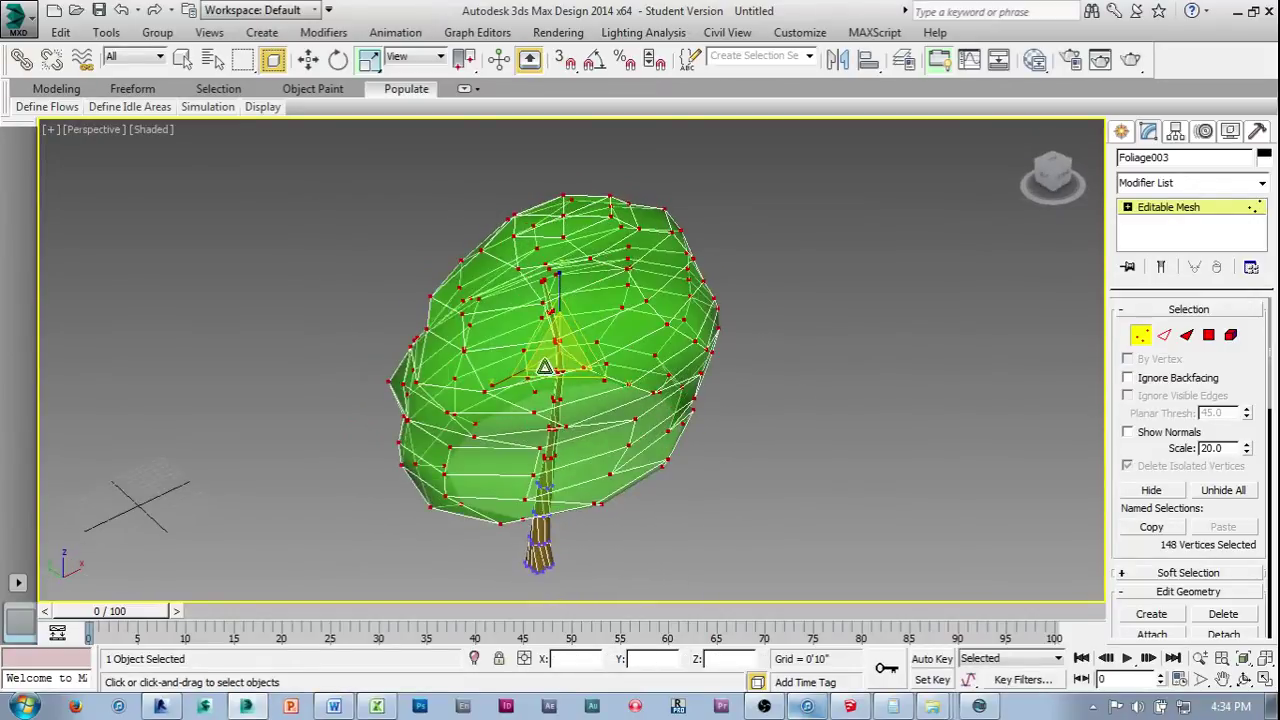
drag(493, 384, 517, 385)
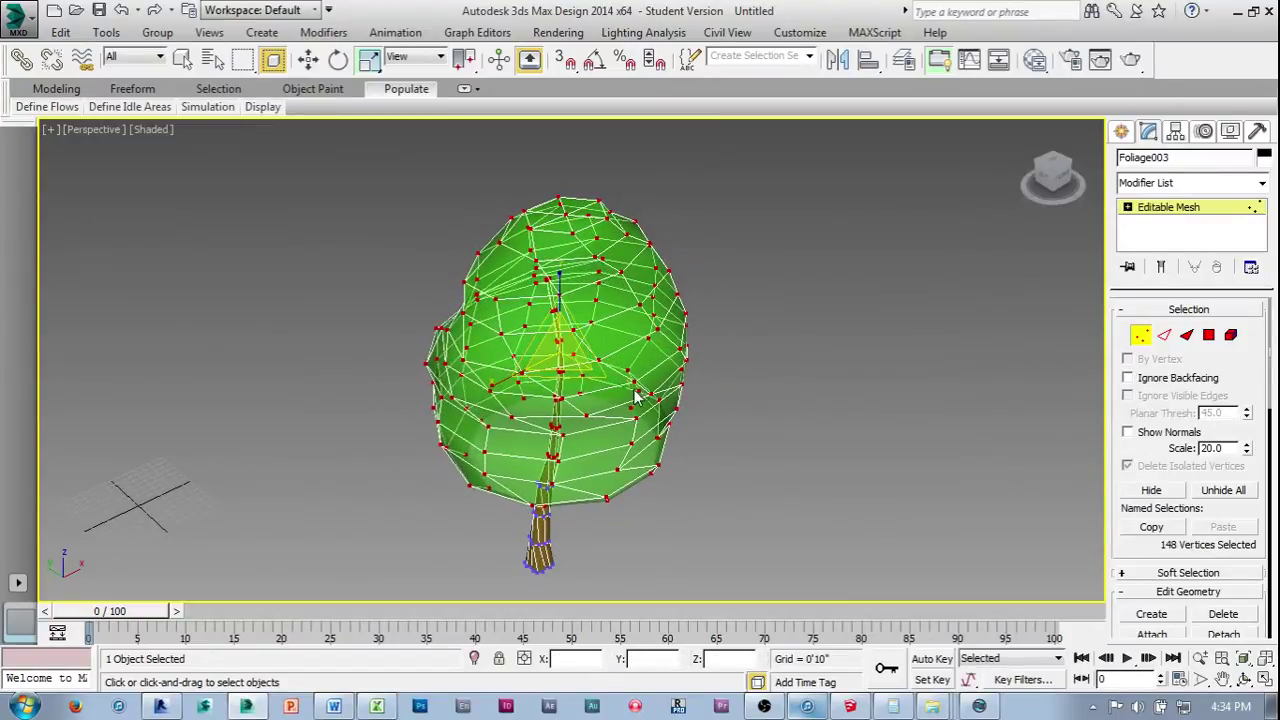
drag(624, 389, 619, 386)
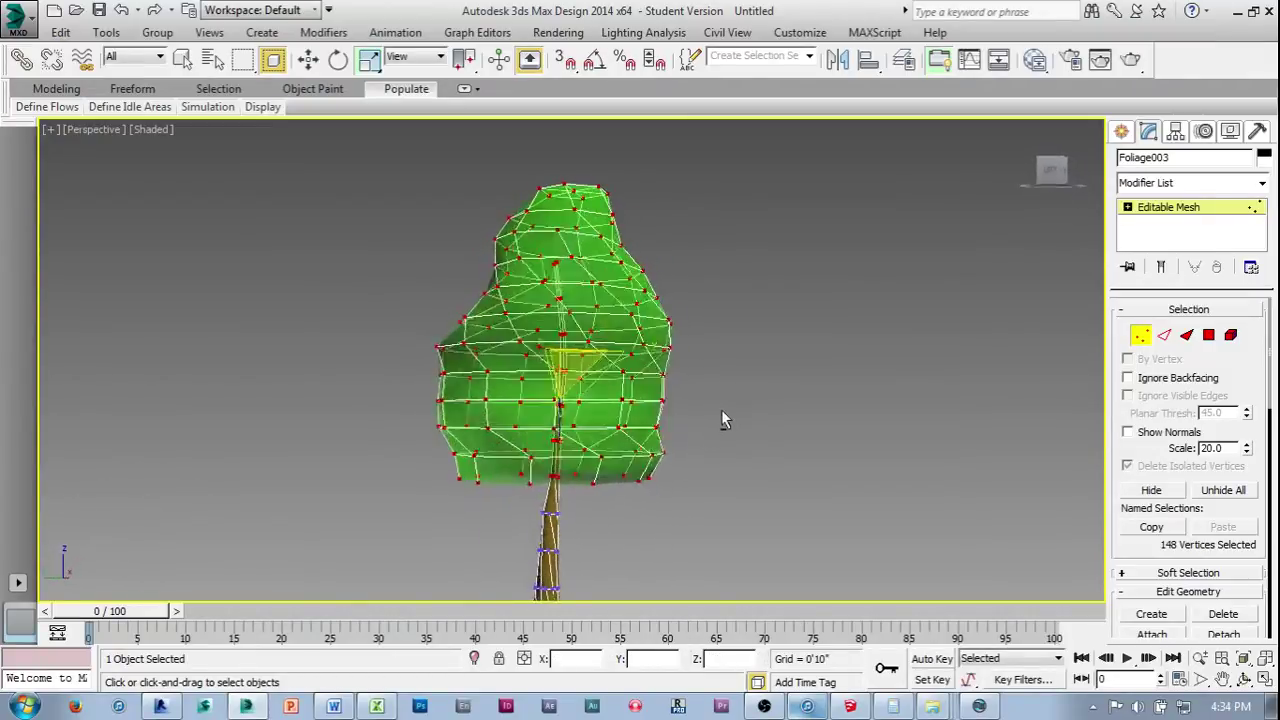
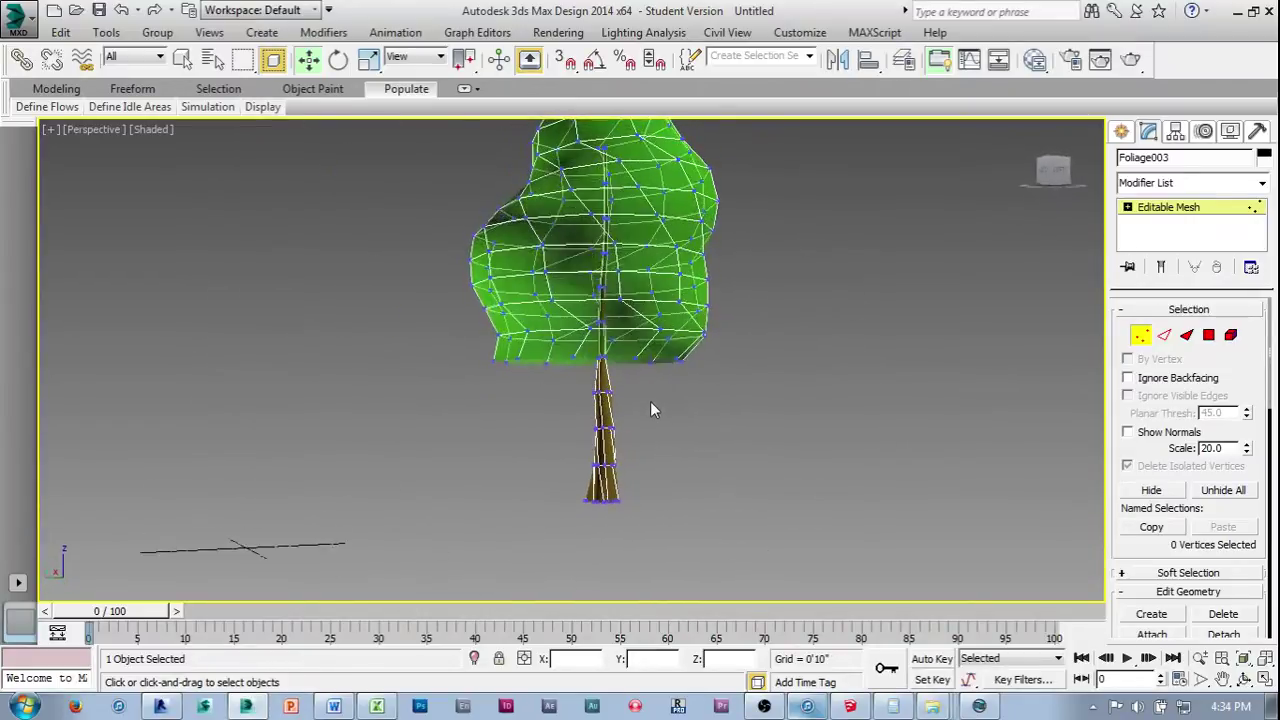
Select all the vertices of the ring along the canopy's bottom edge, without any trunk vertices.
scroll(650, 399, up, 5)
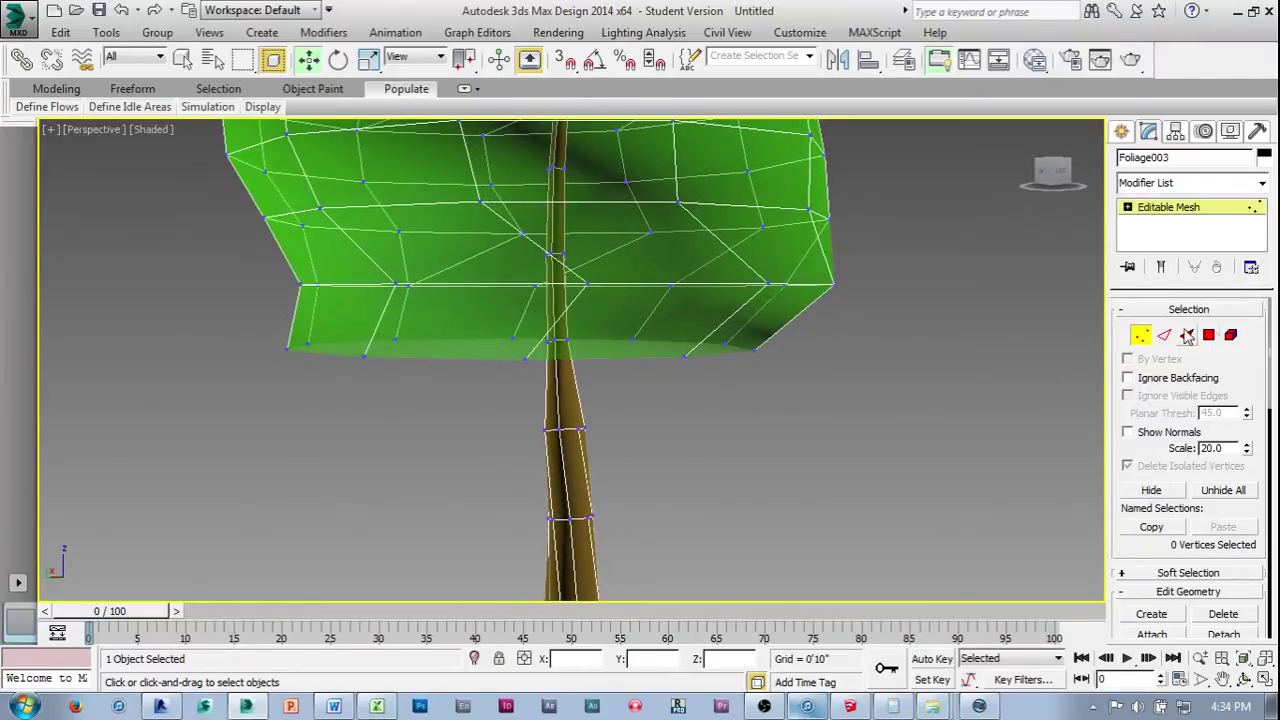
drag(812, 393, 811, 392)
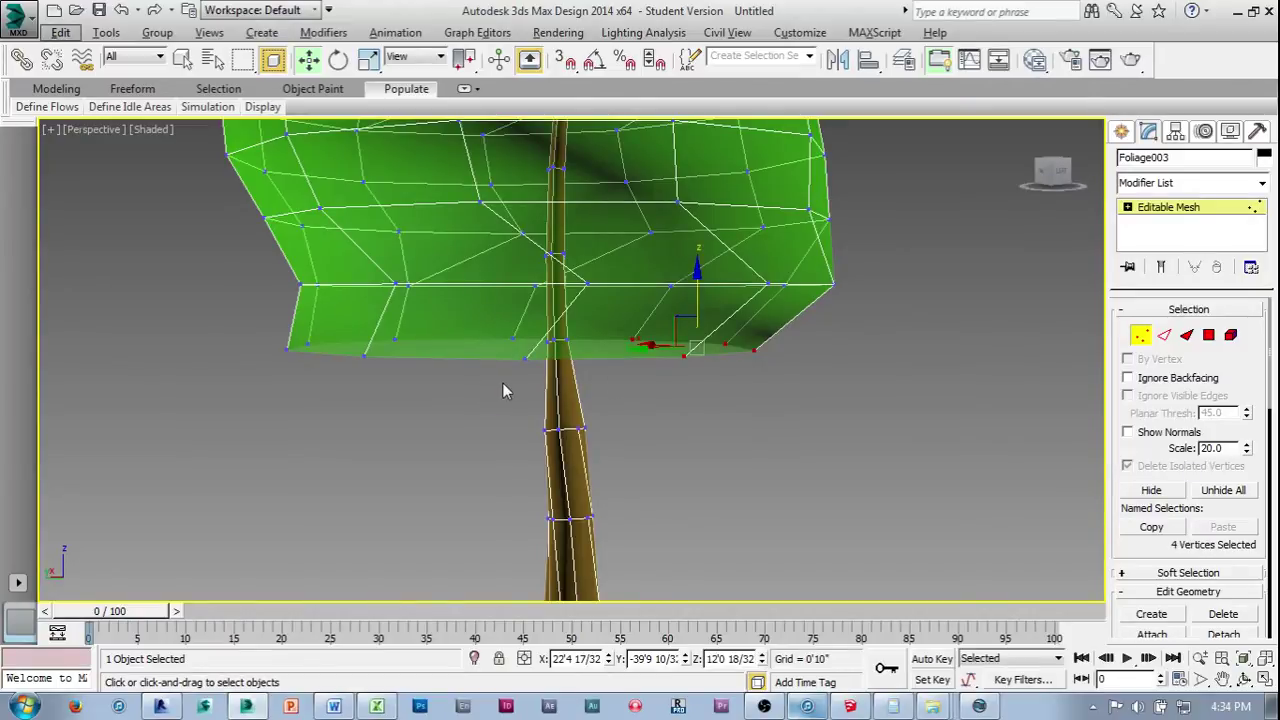
drag(529, 368, 251, 335)
alt+middle_drag(291, 385, 378, 423)
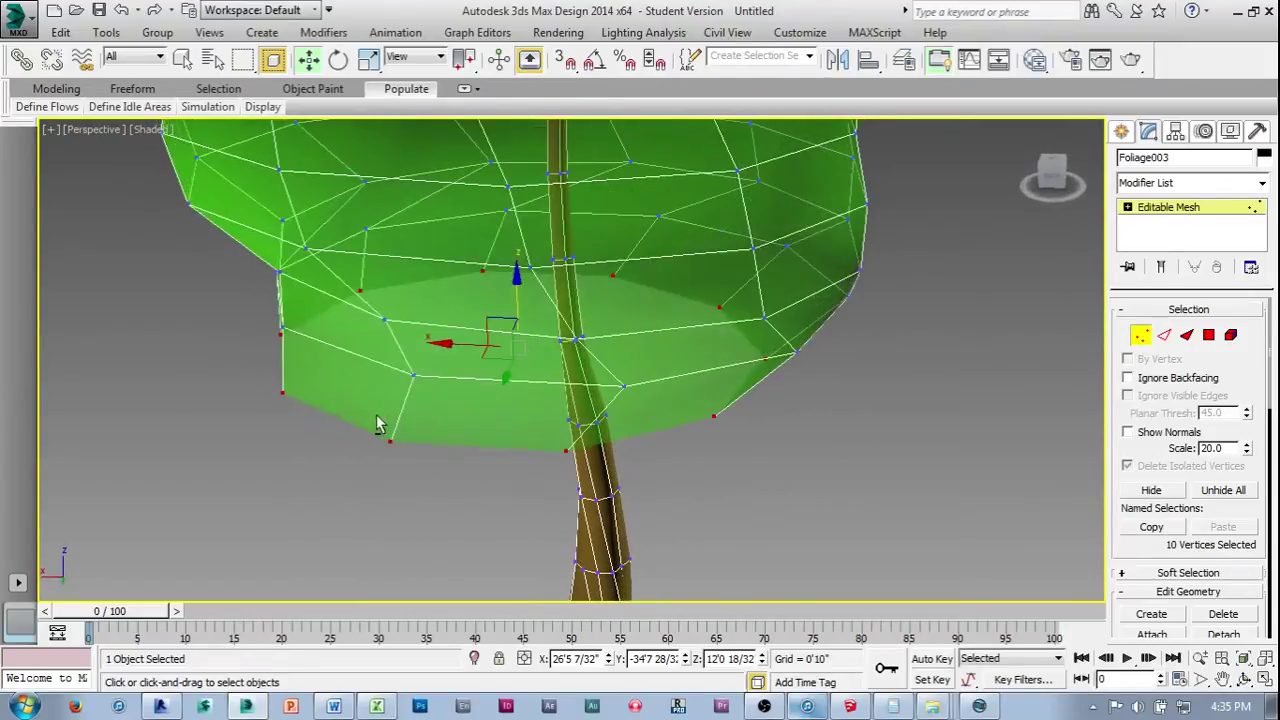
Scale the selected bottom canopy ring inward along both horizontal axes until it is only slightly wider than the trunk.
click(368, 60)
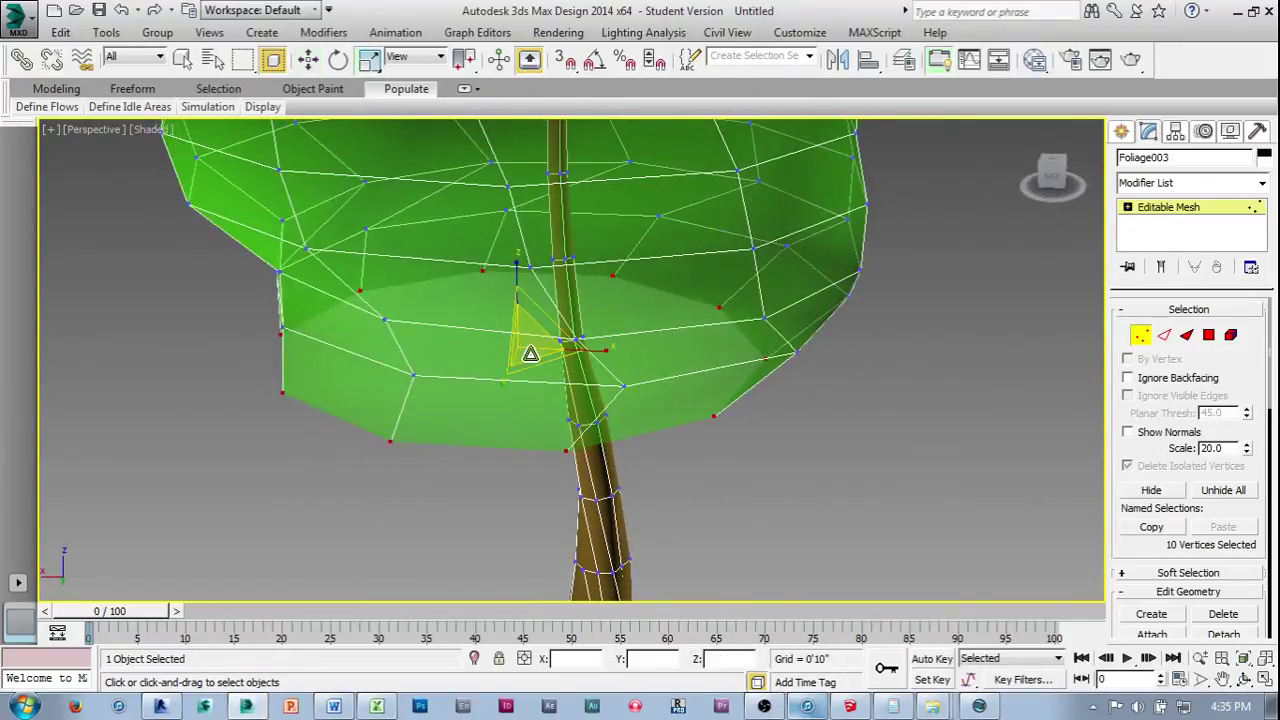
drag(606, 349, 274, 329)
drag(503, 384, 544, 315)
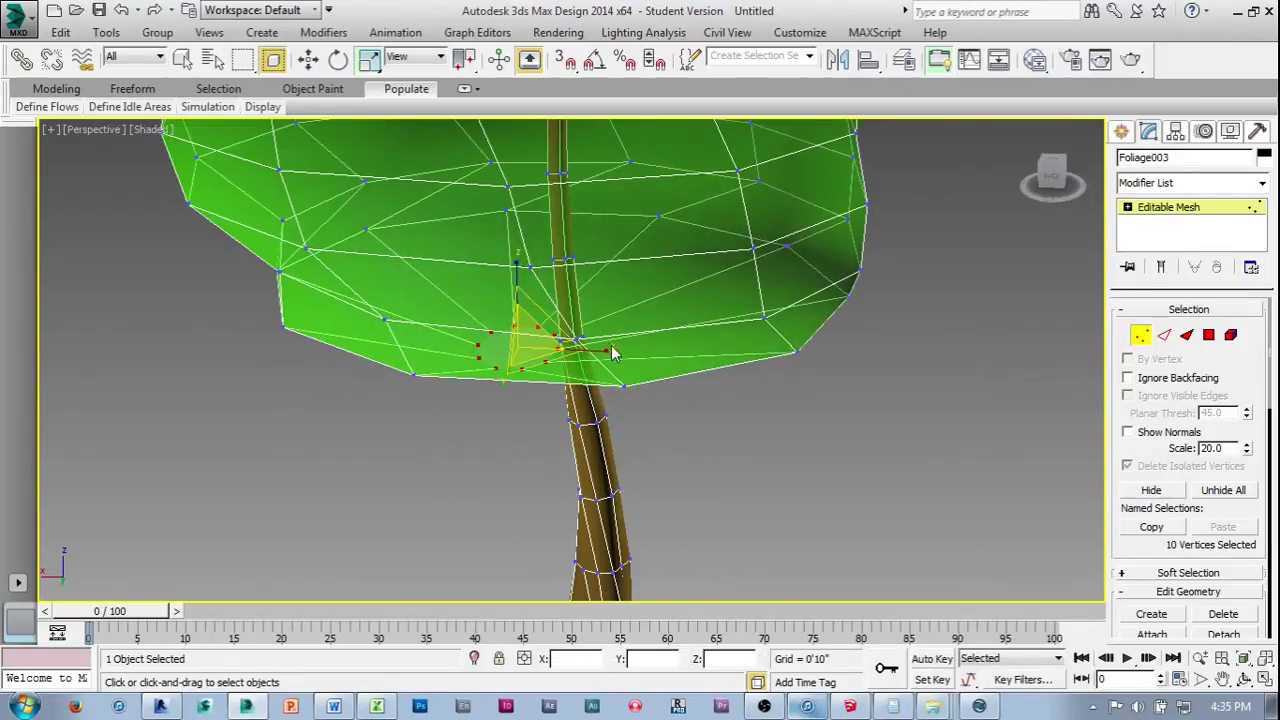
drag(605, 350, 589, 351)
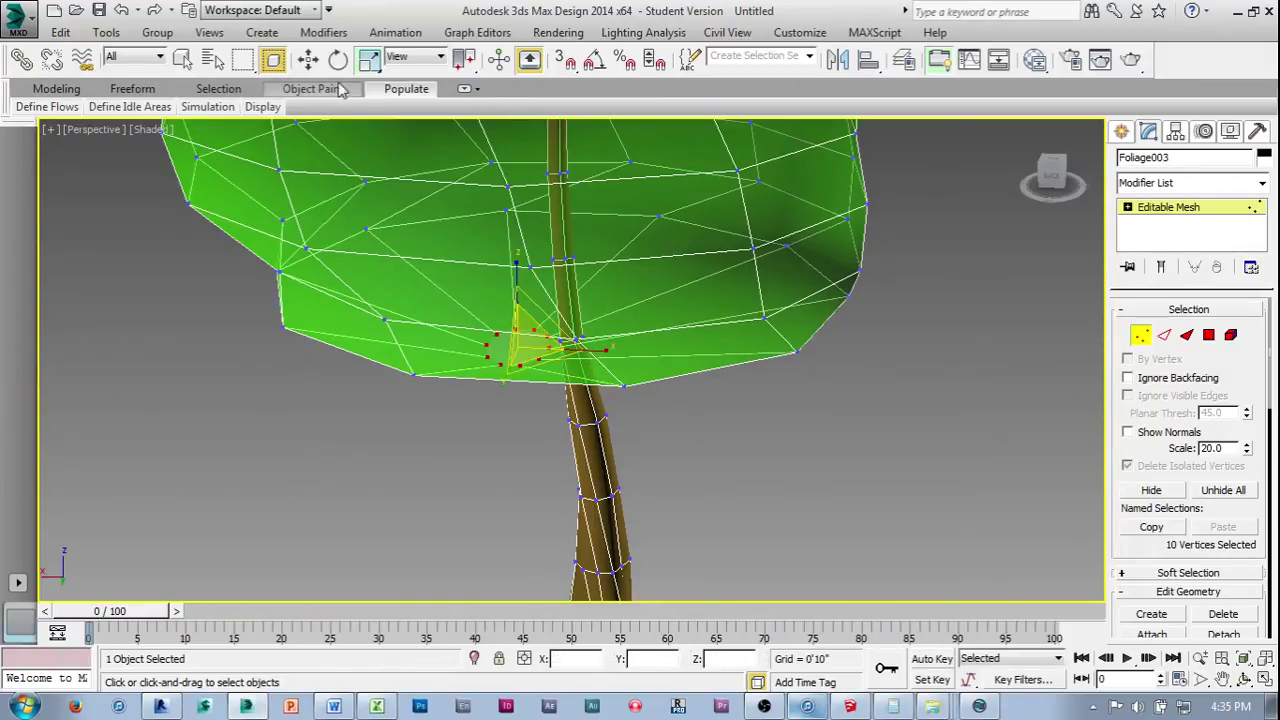
Move the shrunken bottom canopy ring horizontally so it surrounds the trunk, at about X 24'4", Y -34'2".
click(302, 60)
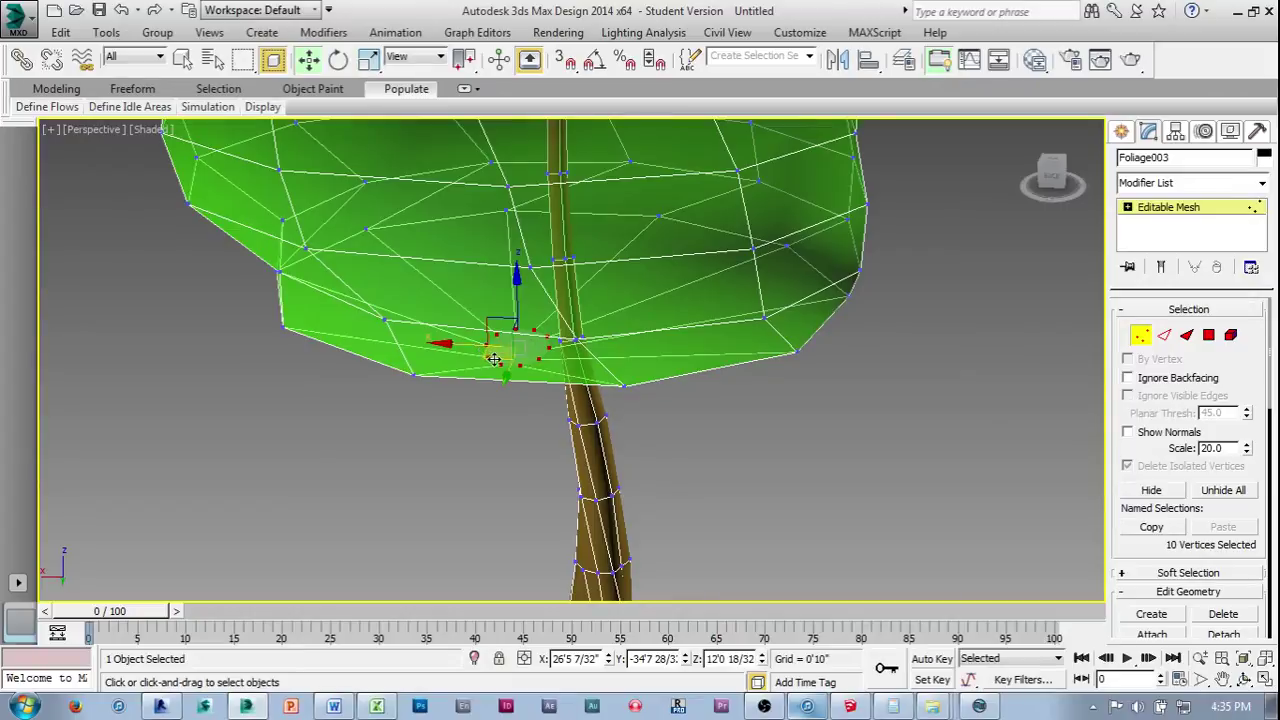
drag(494, 360, 550, 368)
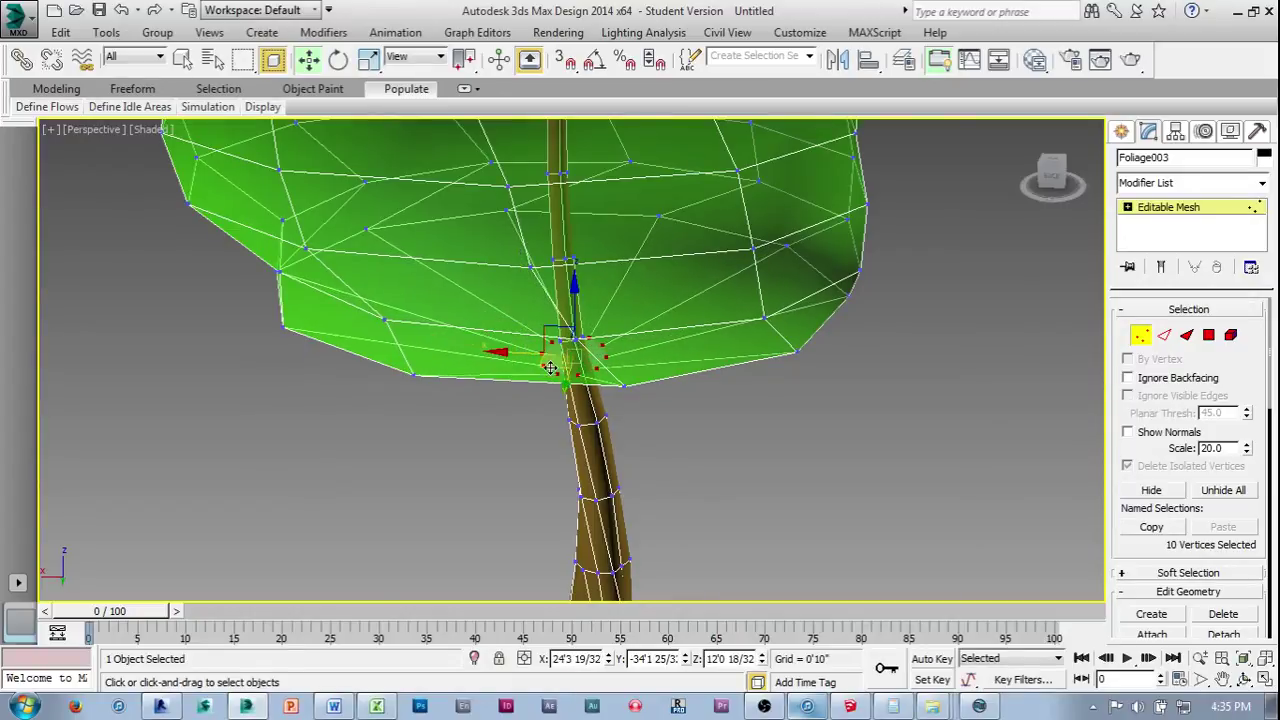
scroll(950, 378, down, 6)
alt+middle_drag(904, 442, 920, 412)
middle_drag(920, 412, 818, 385)
scroll(711, 346, up, 5)
scroll(734, 360, down, 3)
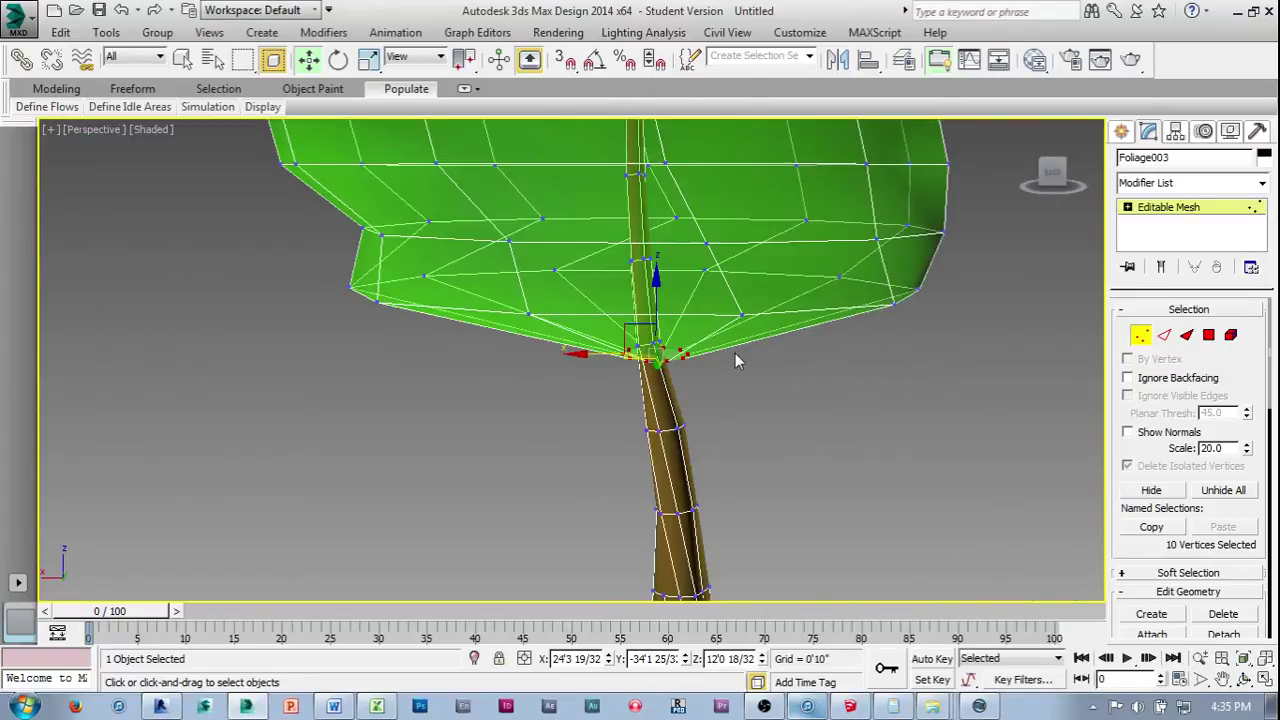
Lower the bottom canopy ring along the trunk to a height of about 10'11".
drag(652, 290, 652, 321)
scroll(837, 443, down, 6)
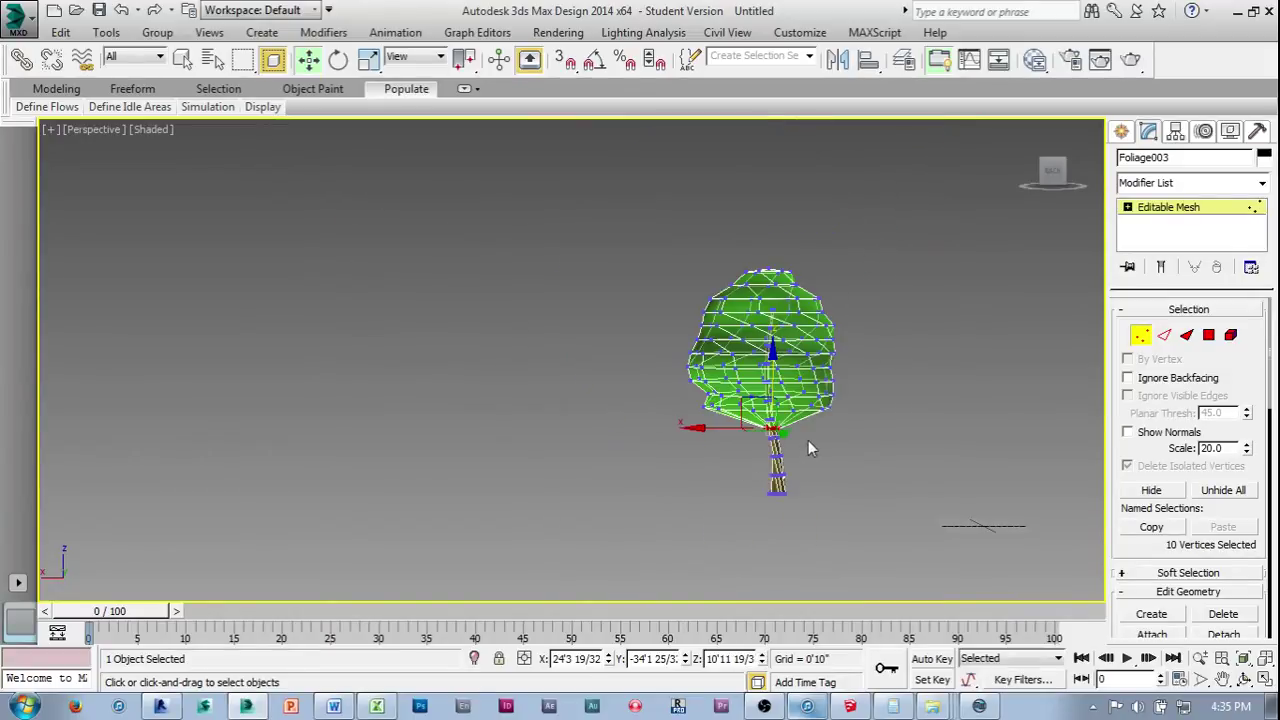
scroll(808, 443, up, 3)
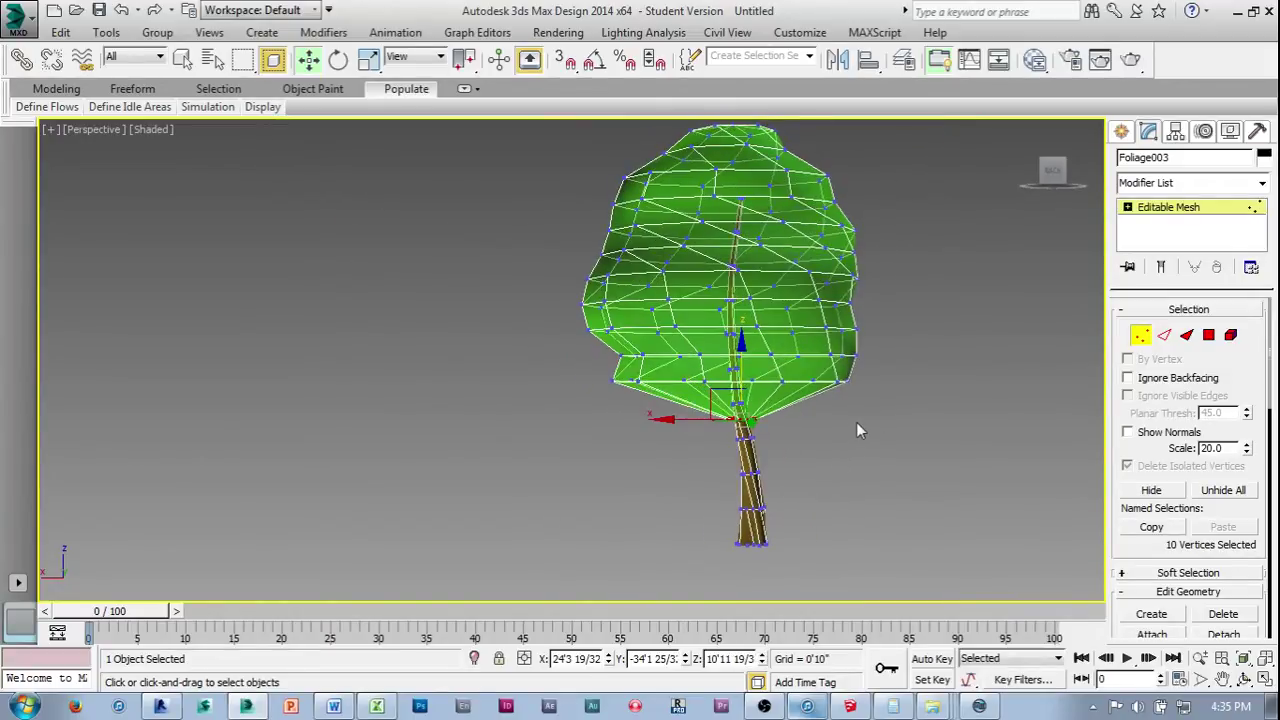
scroll(857, 418, up, 4)
middle_drag(867, 425, 893, 433)
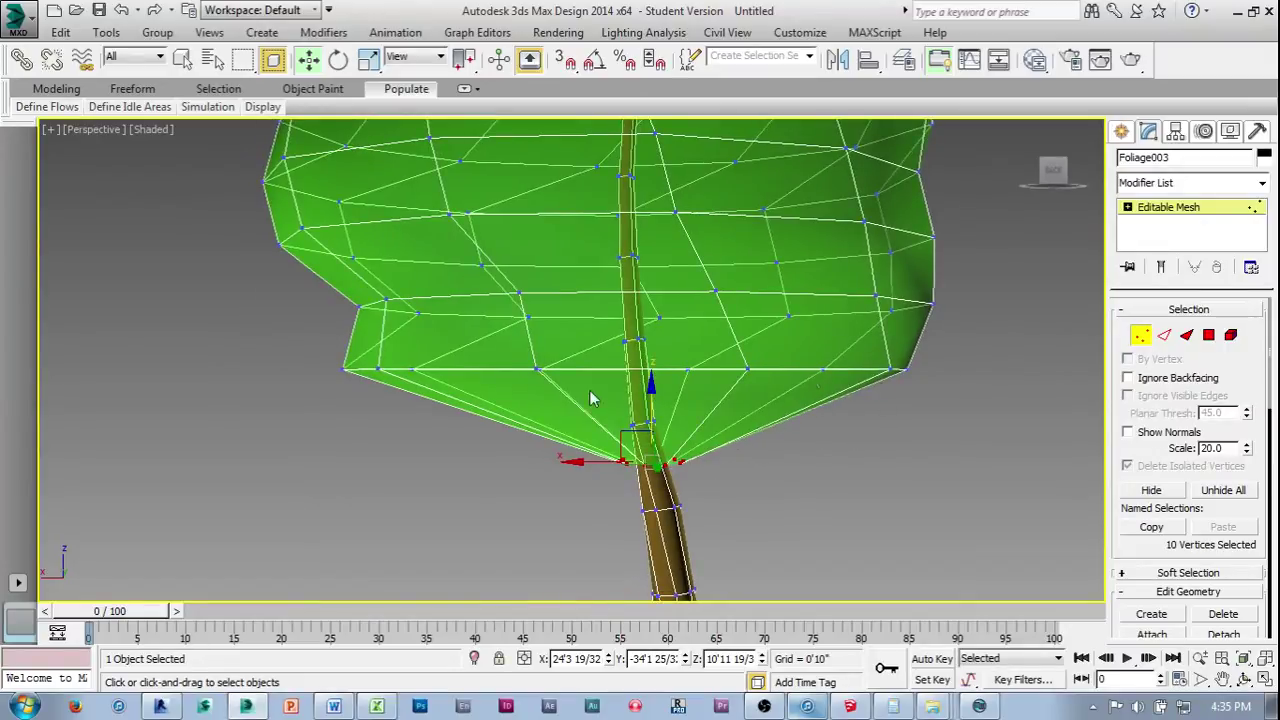
Select the canopy vertex ring just above the bottom one and move it slightly downward.
drag(316, 360, 372, 370)
drag(896, 395, 930, 397)
drag(626, 313, 634, 333)
Select all the vertices of the exposed lower trunk below the canopy.
scroll(935, 502, down, 4)
middle_drag(933, 501, 863, 420)
click(690, 418)
drag(815, 524, 815, 524)
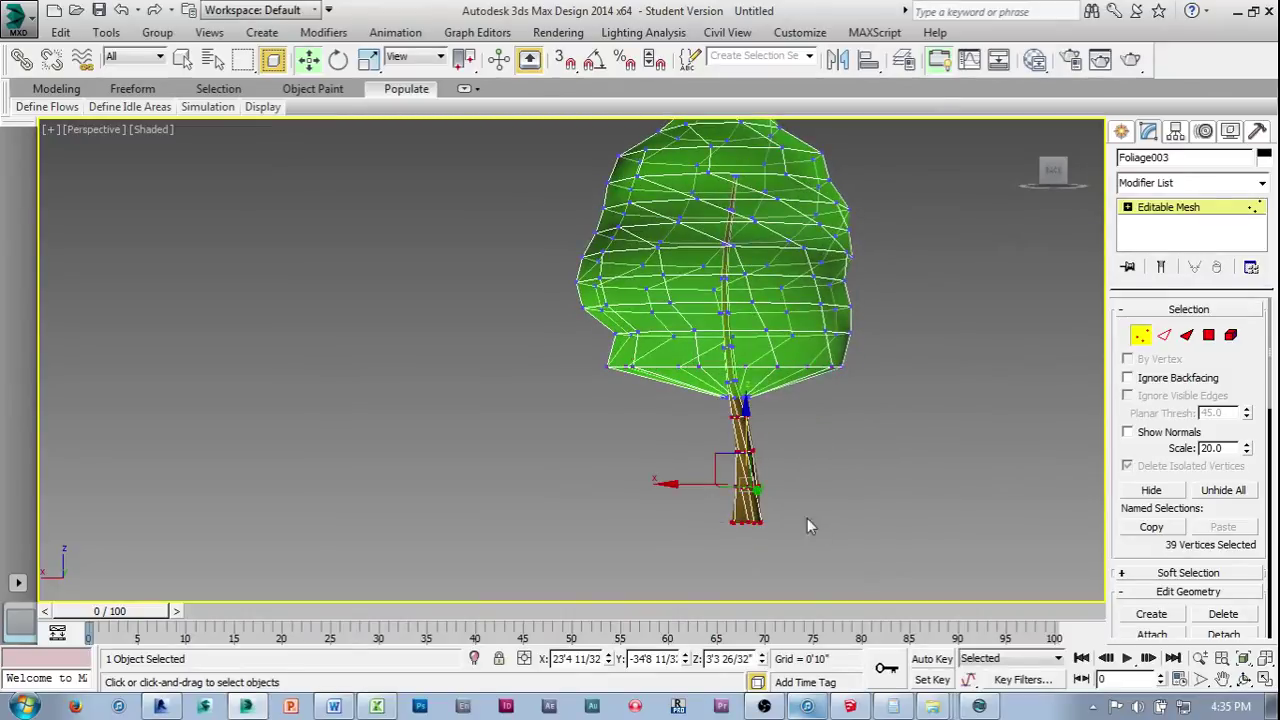
scroll(830, 485, up, 5)
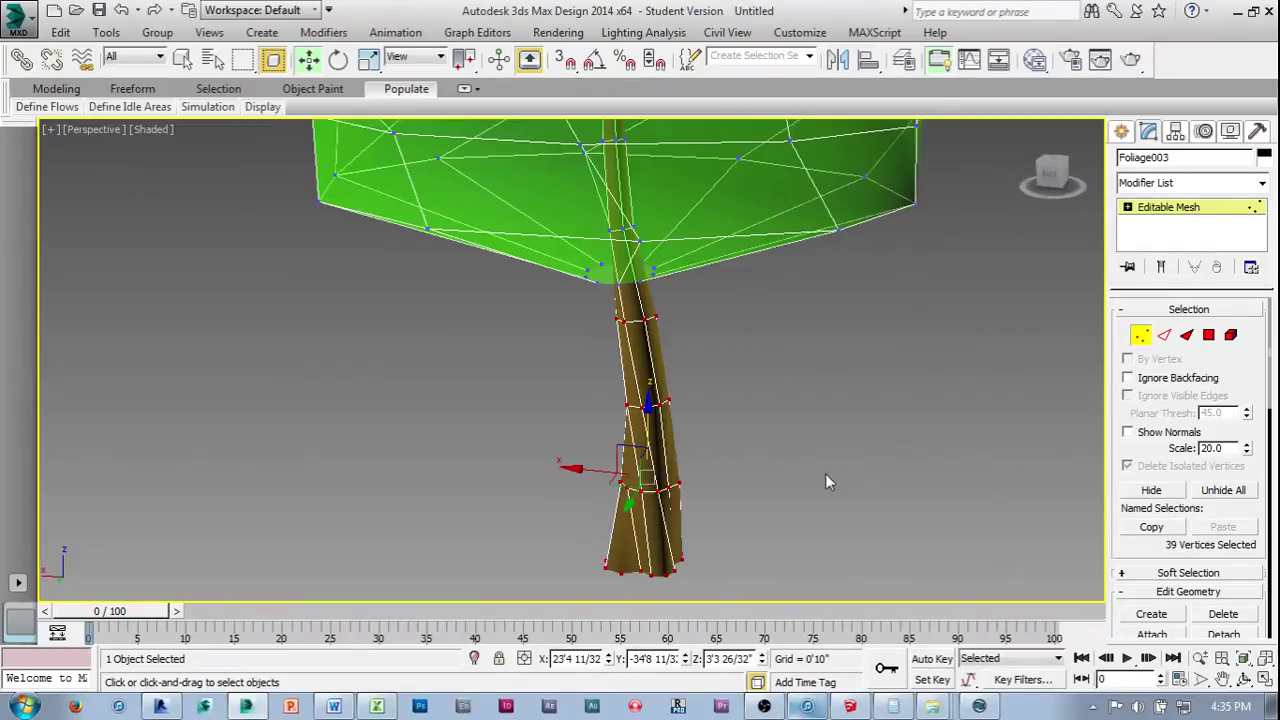
Thicken the lower trunk by scaling its vertices to about 175% along X and outward along Y.
click(369, 59)
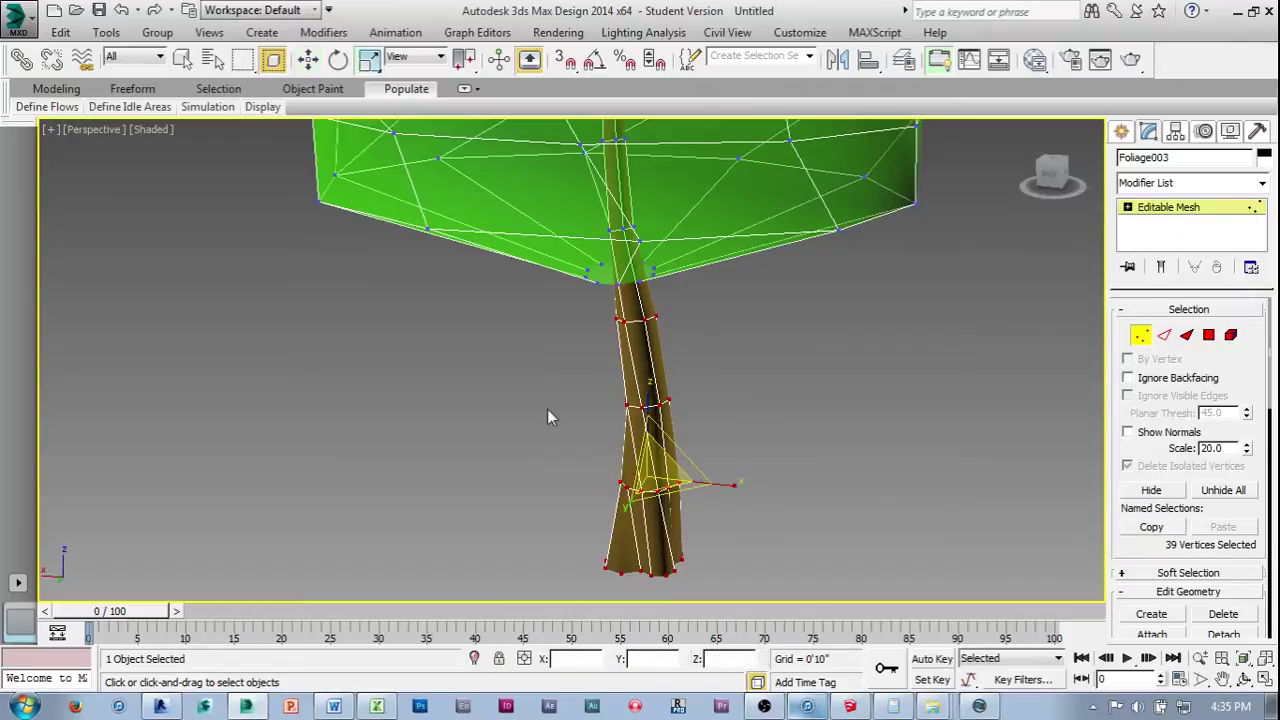
drag(736, 486, 785, 480)
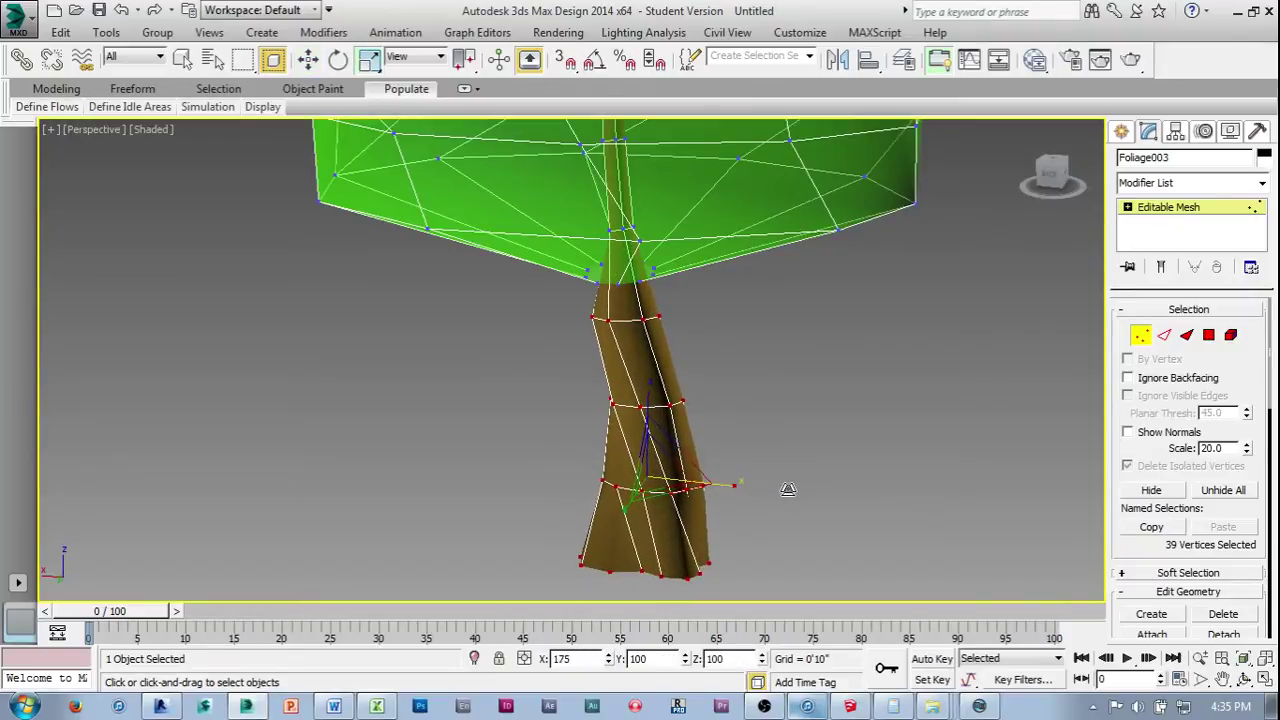
drag(627, 506, 606, 531)
middle_drag(504, 487, 719, 456)
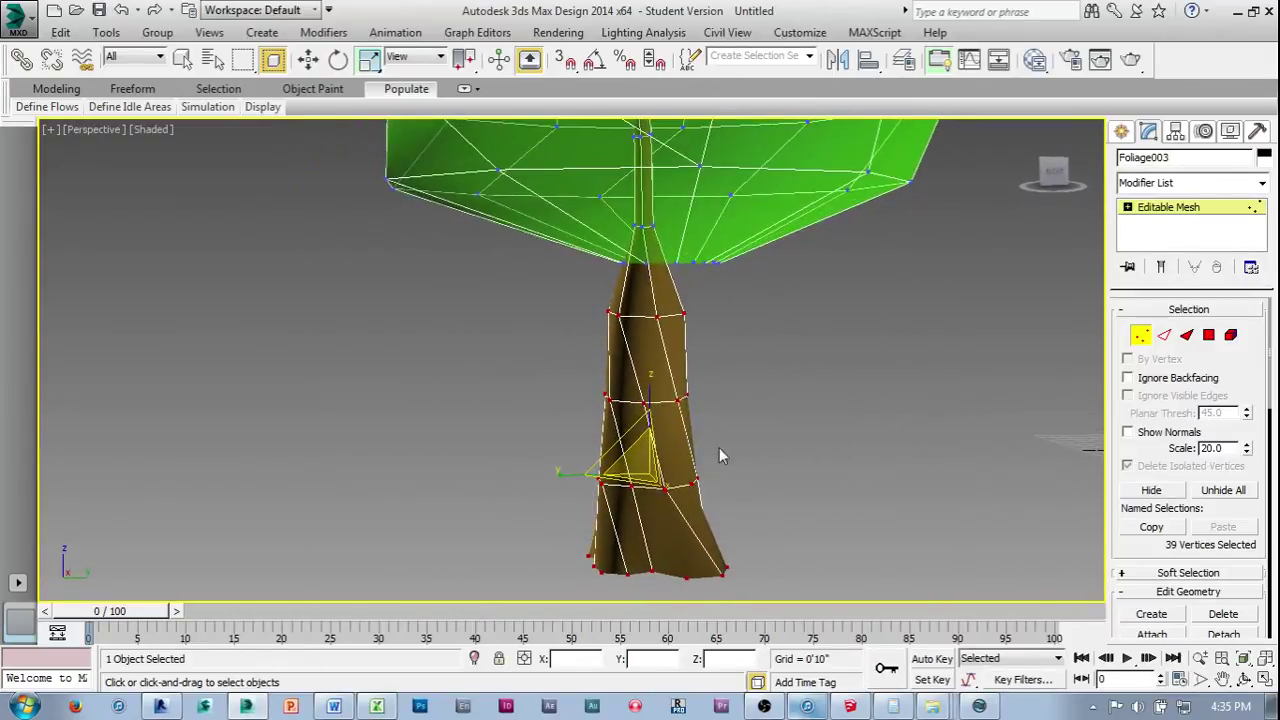
Select the trunk vertex ring just inside the canopy and scale it outward horizontally to match the thickened trunk.
drag(629, 218, 670, 236)
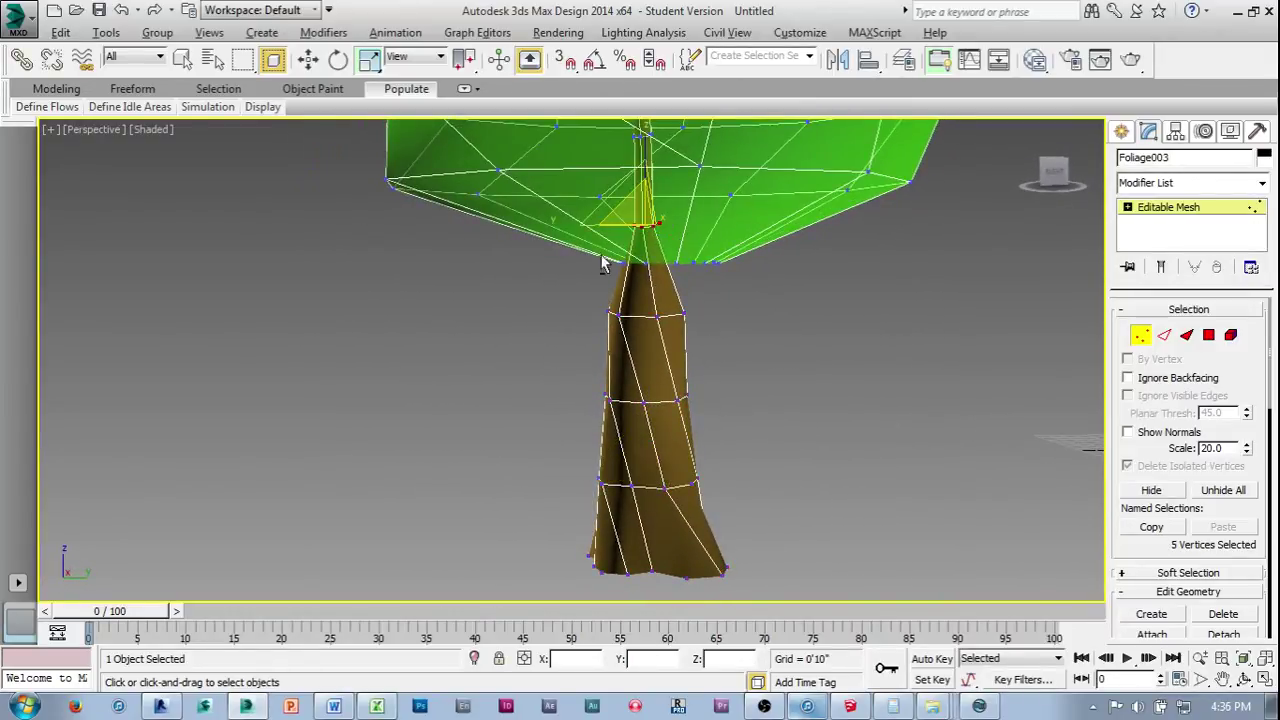
alt+middle_drag(601, 256, 588, 282)
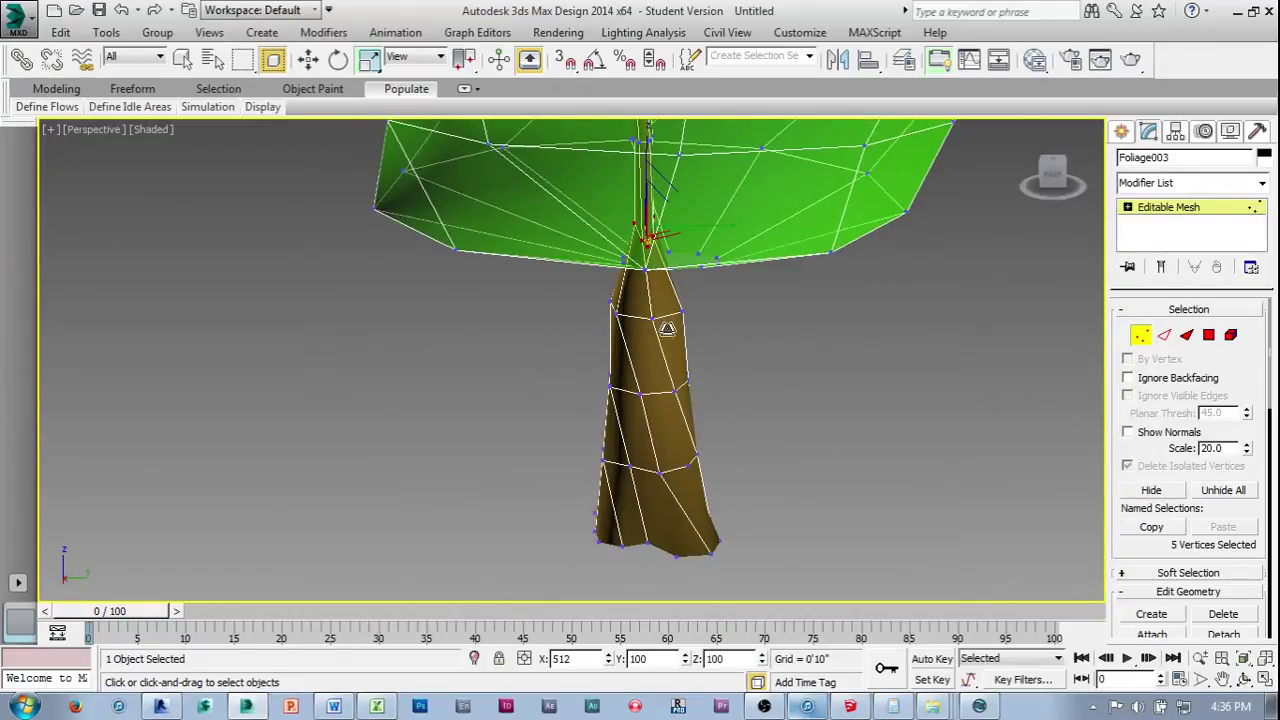
drag(732, 224, 850, 231)
alt+middle_drag(610, 385, 735, 394)
drag(633, 352, 600, 352)
alt+middle_drag(600, 352, 531, 433)
click(645, 401)
Select the canopy's bottom vertex ring and lower it around the thickened trunk to a height of about 10'3".
scroll(690, 446, down, 4)
scroll(686, 445, up, 3)
alt+middle_drag(672, 444, 625, 431)
scroll(622, 436, up, 3)
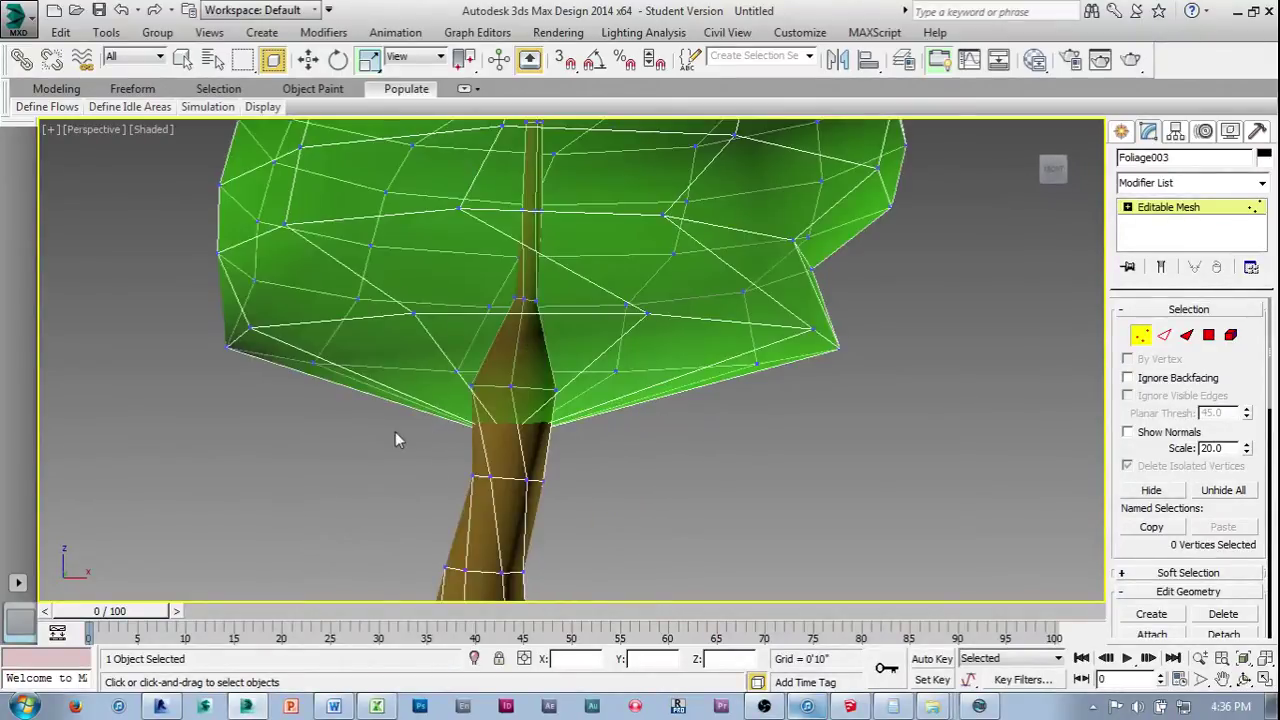
drag(556, 440, 558, 440)
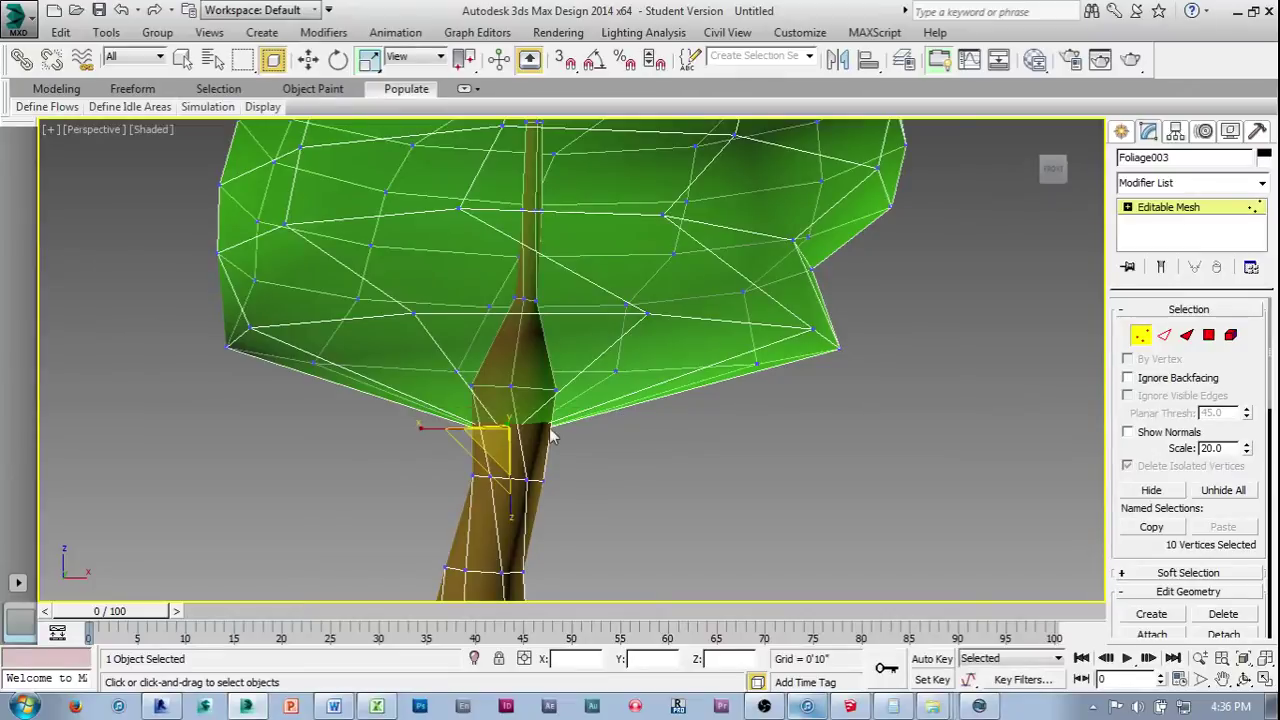
click(308, 59)
drag(508, 360, 525, 400)
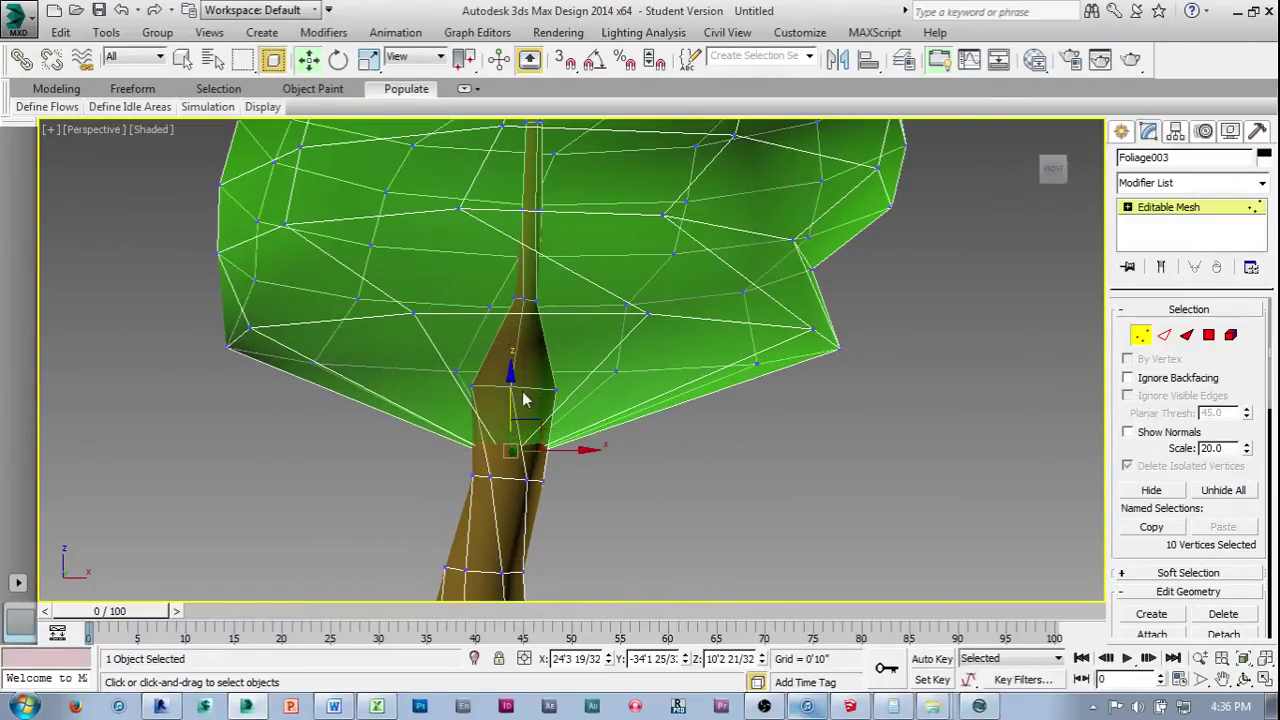
Deselect the vertices, leave vertex level and start uniform scaling of the whole tree.
scroll(755, 504, down, 6)
click(690, 550)
alt+middle_drag(690, 550, 527, 489)
scroll(527, 489, up, 4)
scroll(405, 340, down, 5)
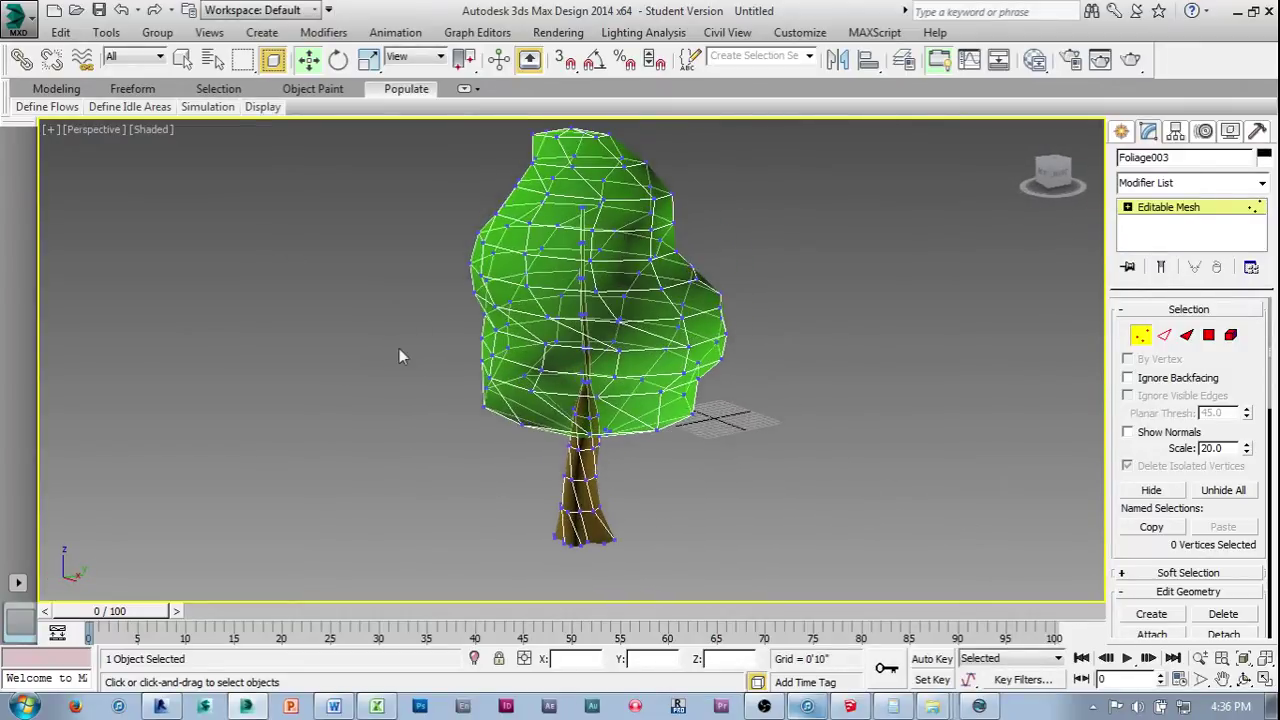
click(1141, 335)
middle_drag(620, 349, 656, 401)
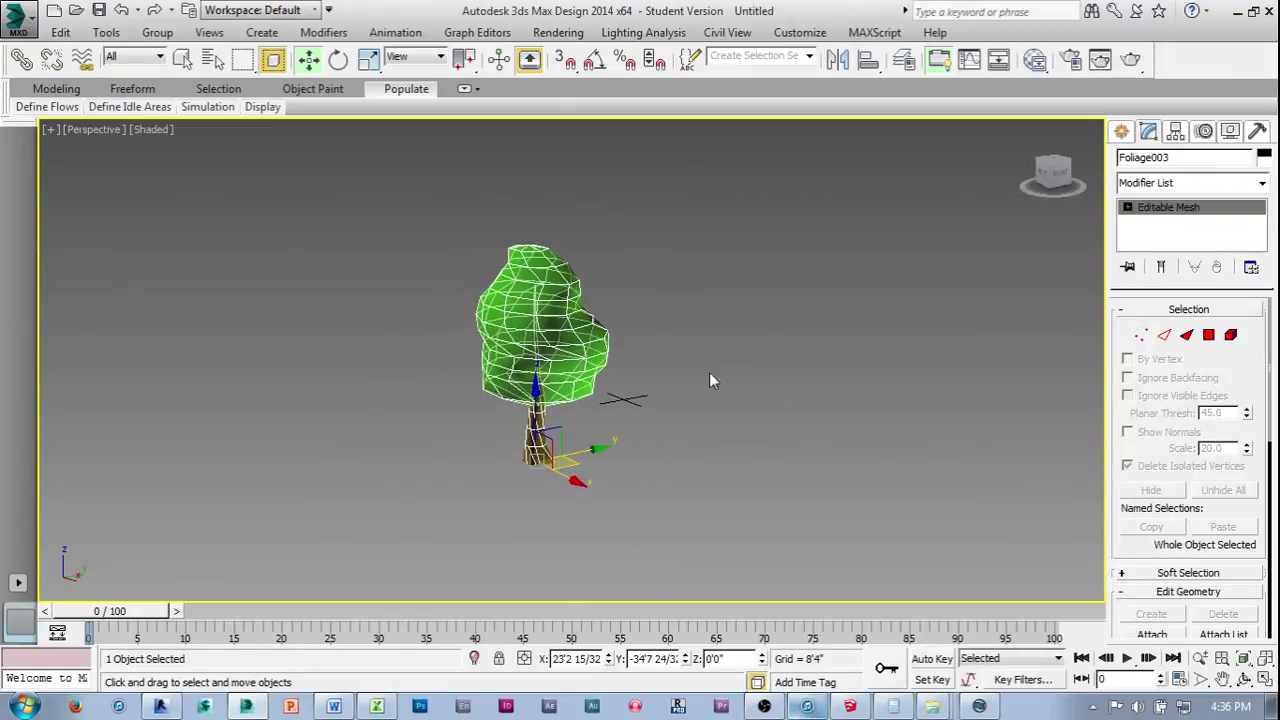
middle_drag(574, 218, 658, 289)
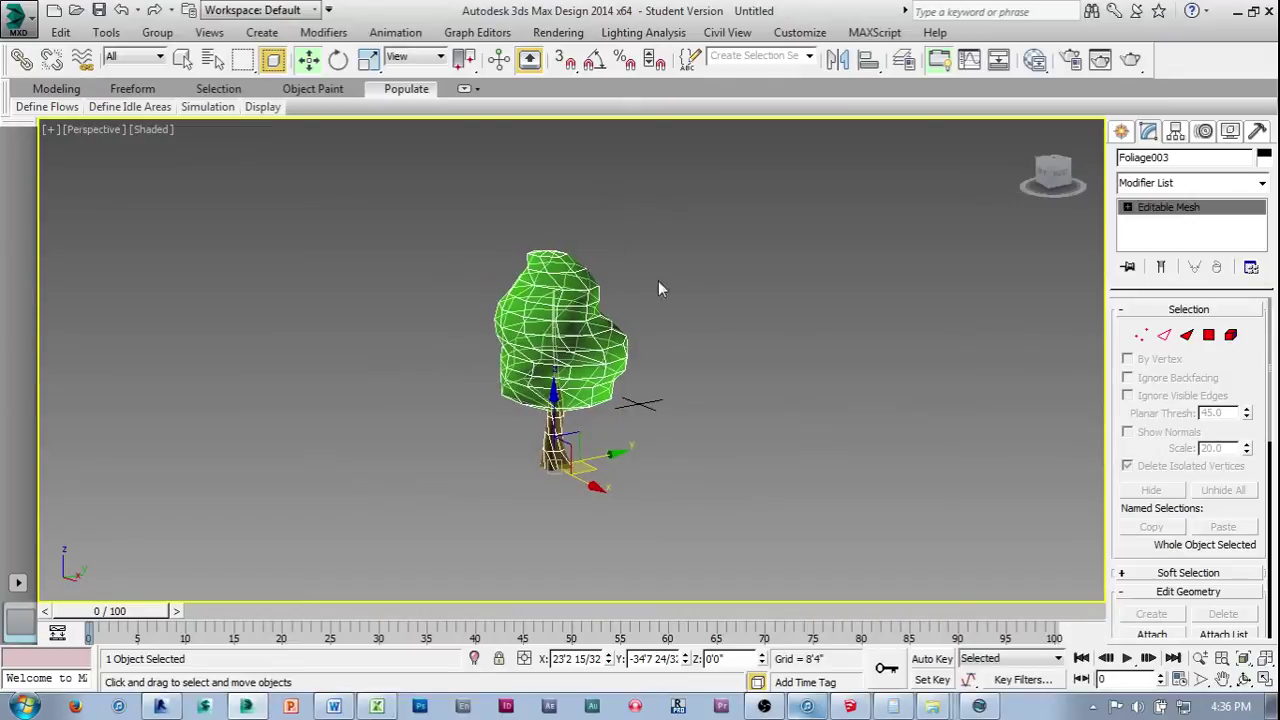
middle_drag(683, 334, 709, 349)
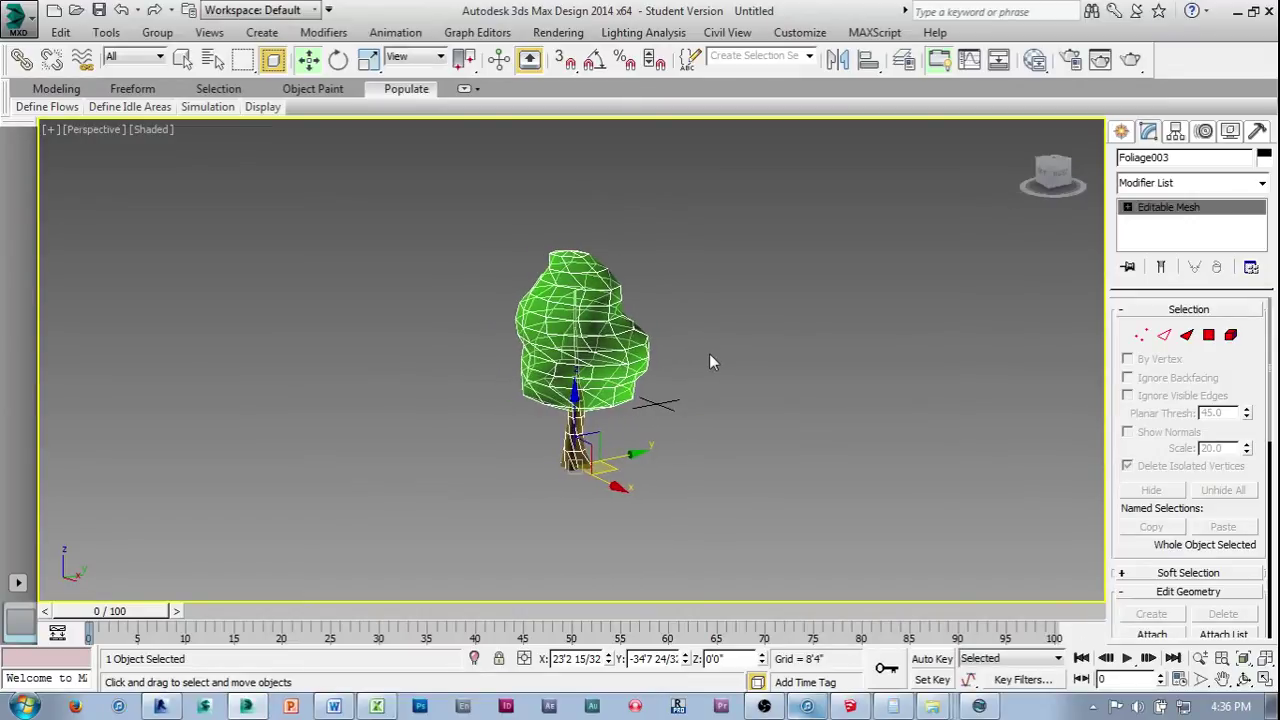
key(r)
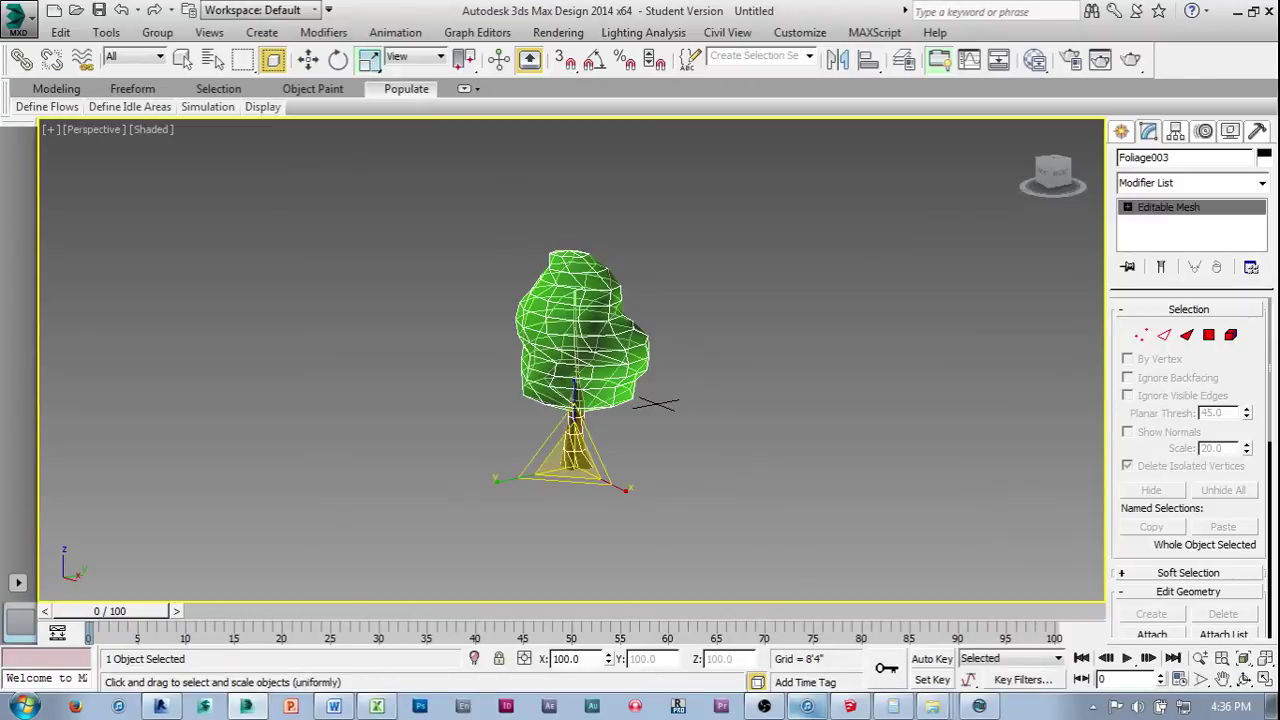
Switch to the Excel sheet of Revit to Makerbot scales and check the Scale Factor % for 1"=16'.
key(alt+Tab)
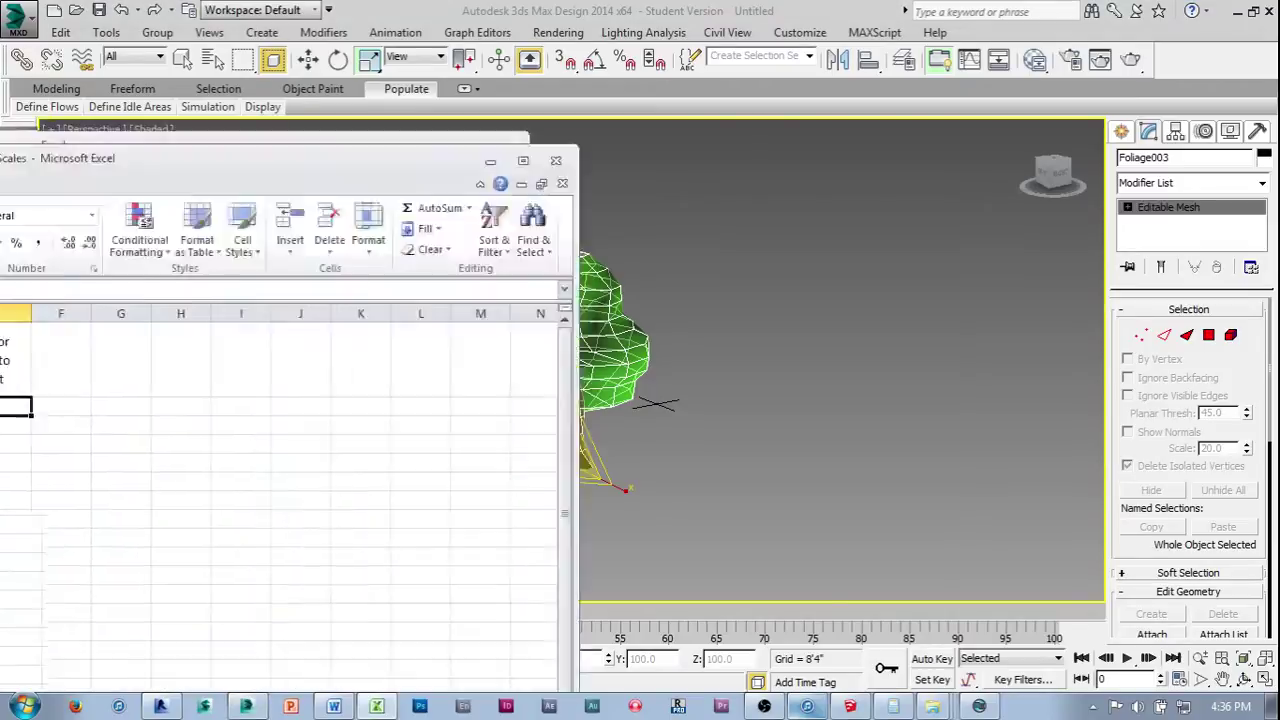
double_click(536, 178)
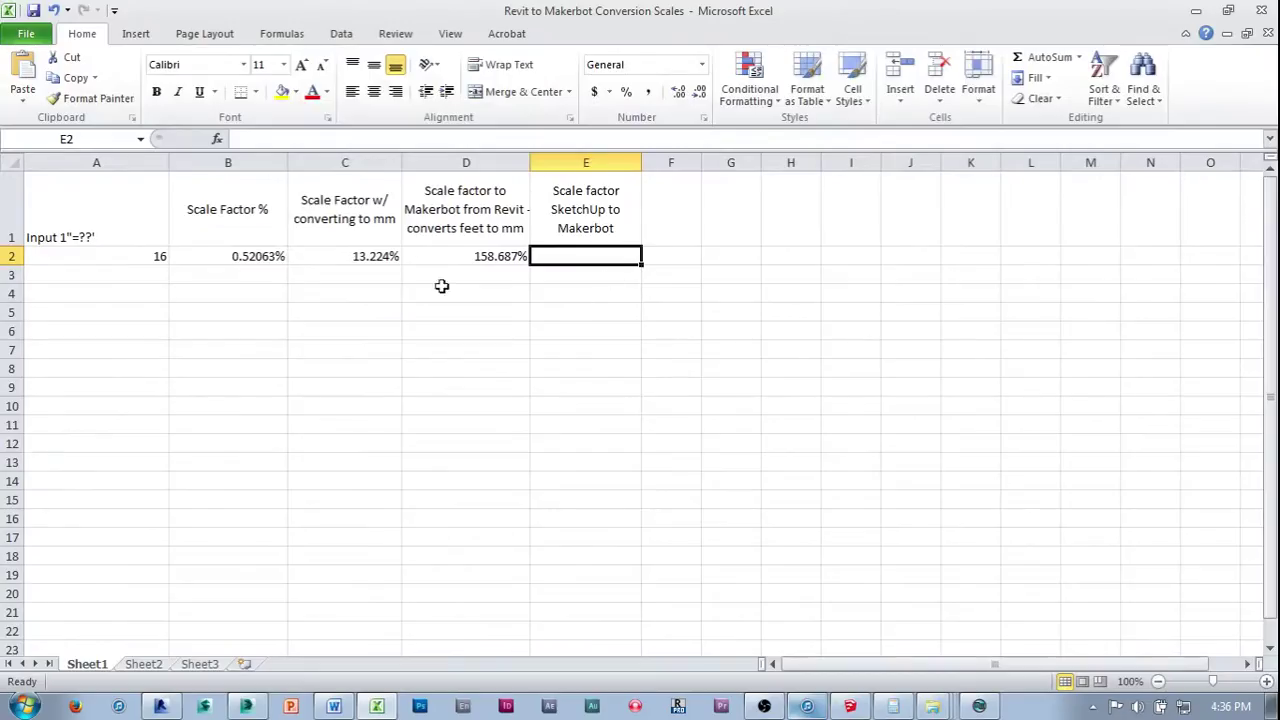
click(230, 257)
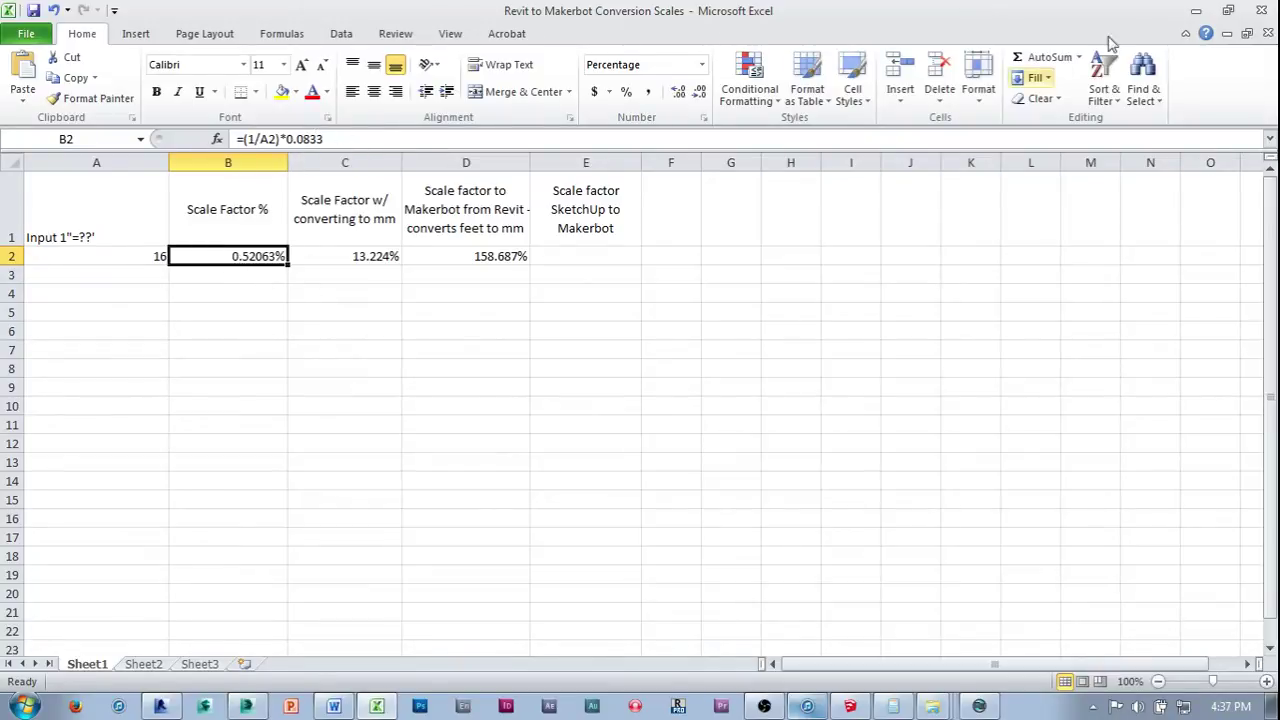
click(1196, 11)
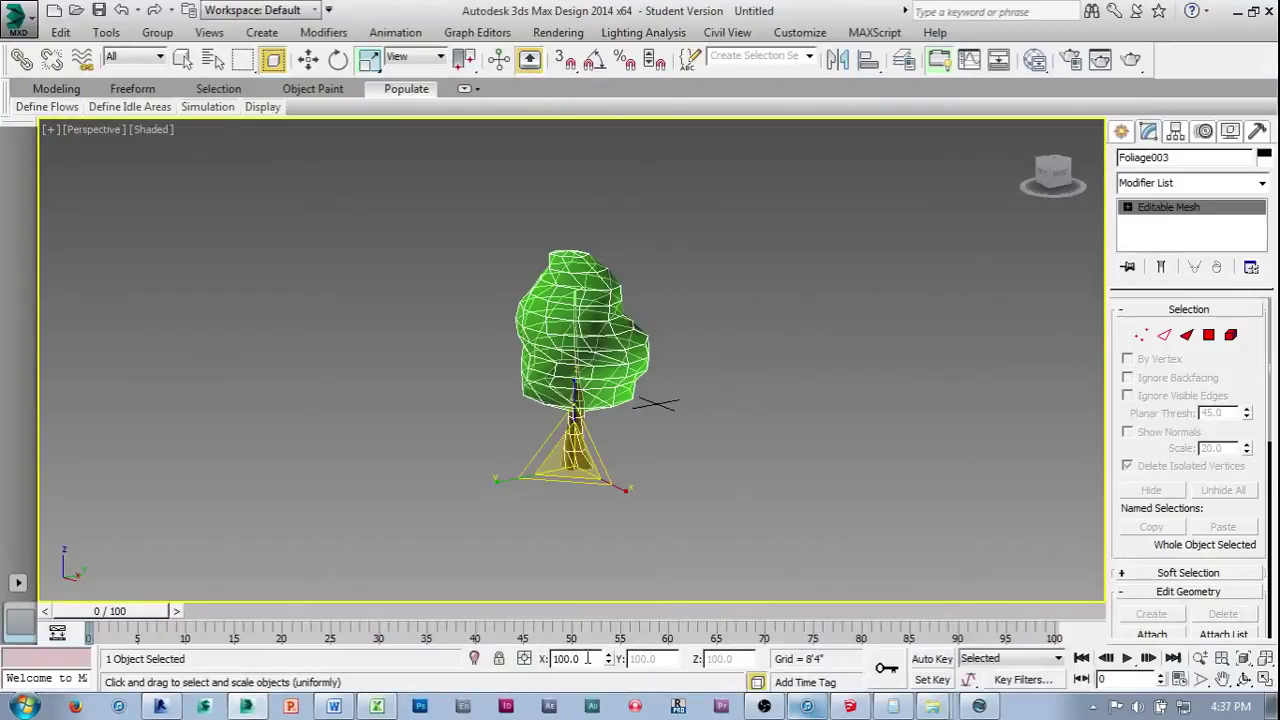
Scale the whole tree uniformly to .52 percent using offset transform entry, and frame the tiny tree in the view.
click(528, 660)
drag(596, 659, 500, 663)
key(BackSpace)
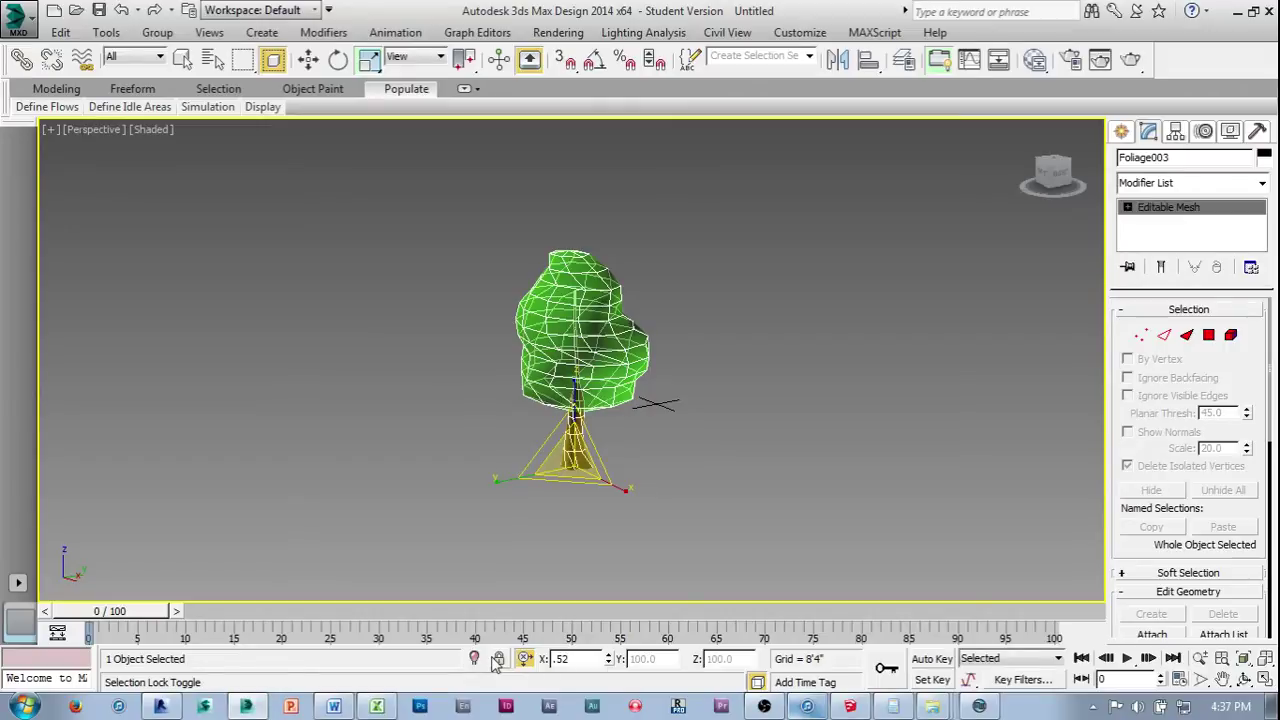
key(Return)
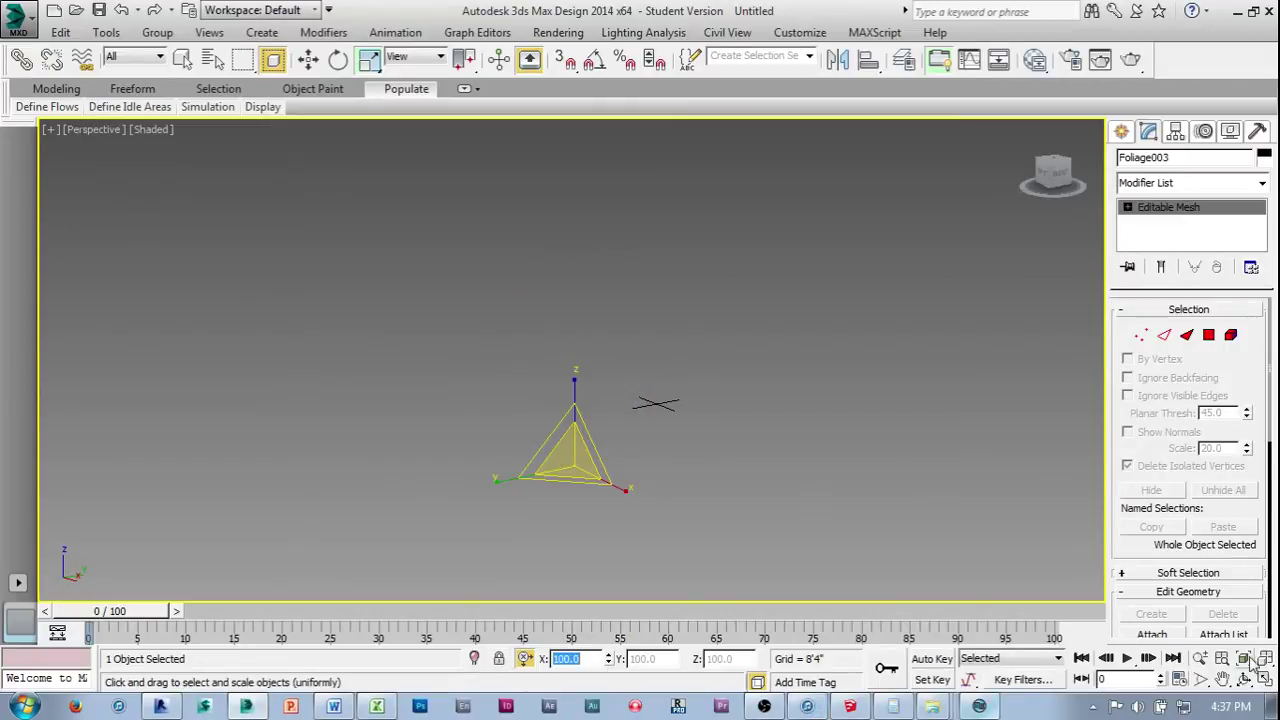
middle_drag(855, 441, 748, 372)
scroll(801, 369, down, 5)
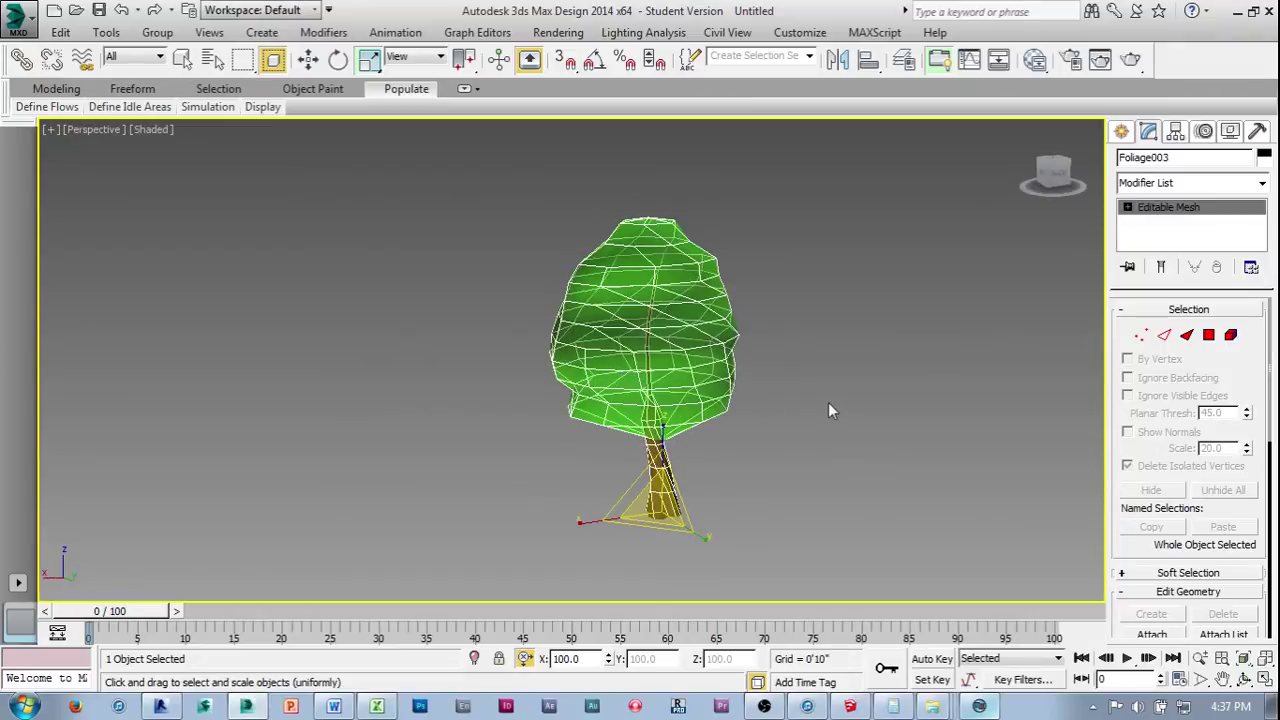
Export the selected tree to the Desktop as a binary StereoLitho STL file named "tree entourage", with selected objects only.
click(18, 15)
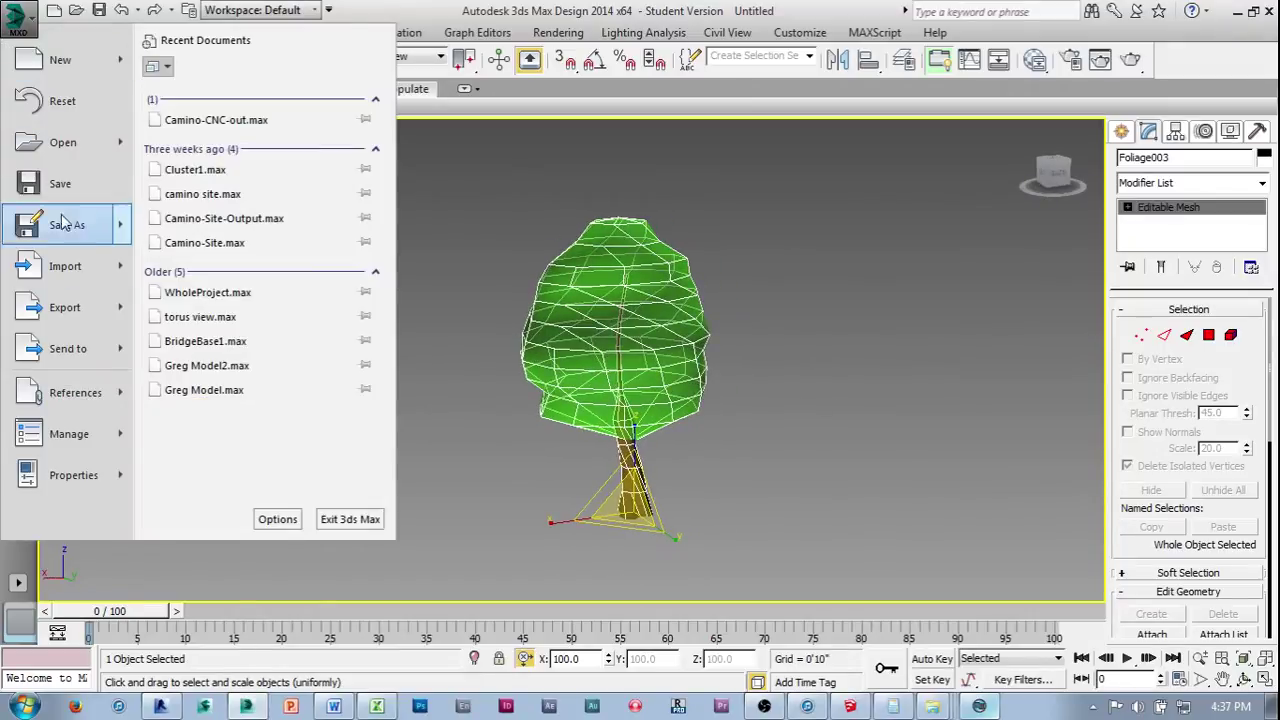
click(62, 307)
click(123, 188)
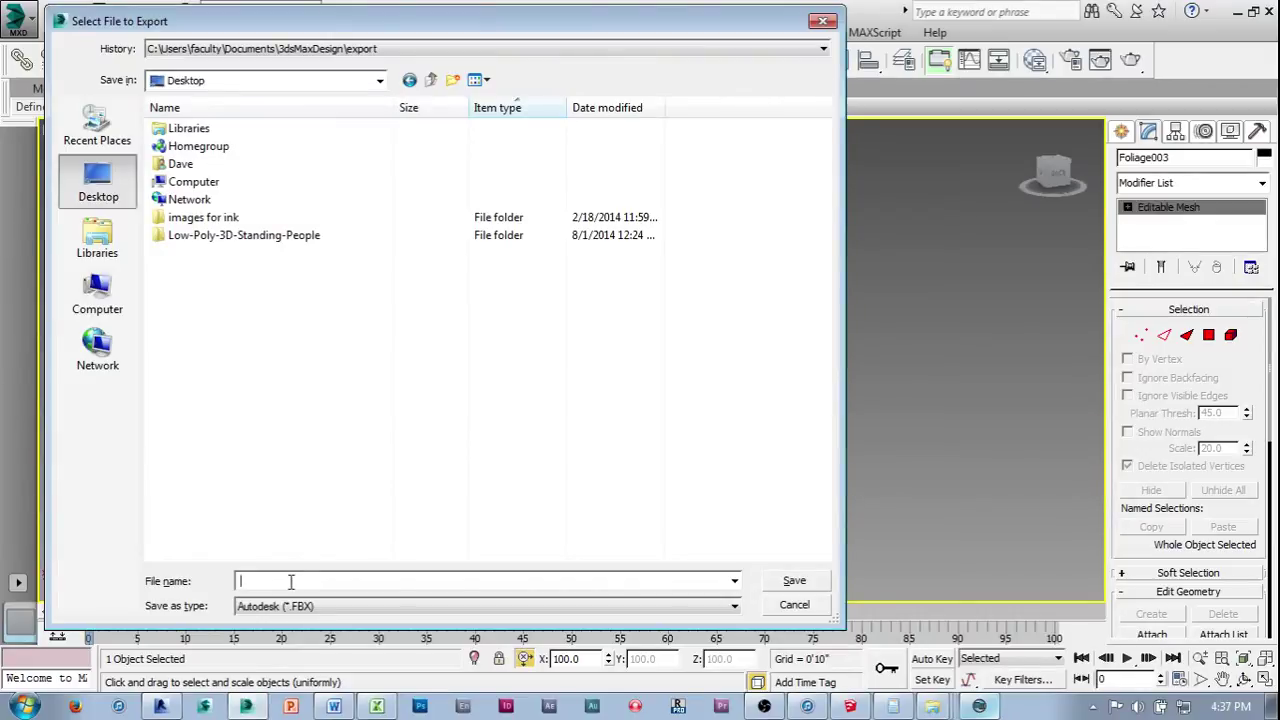
text(tree entourage)
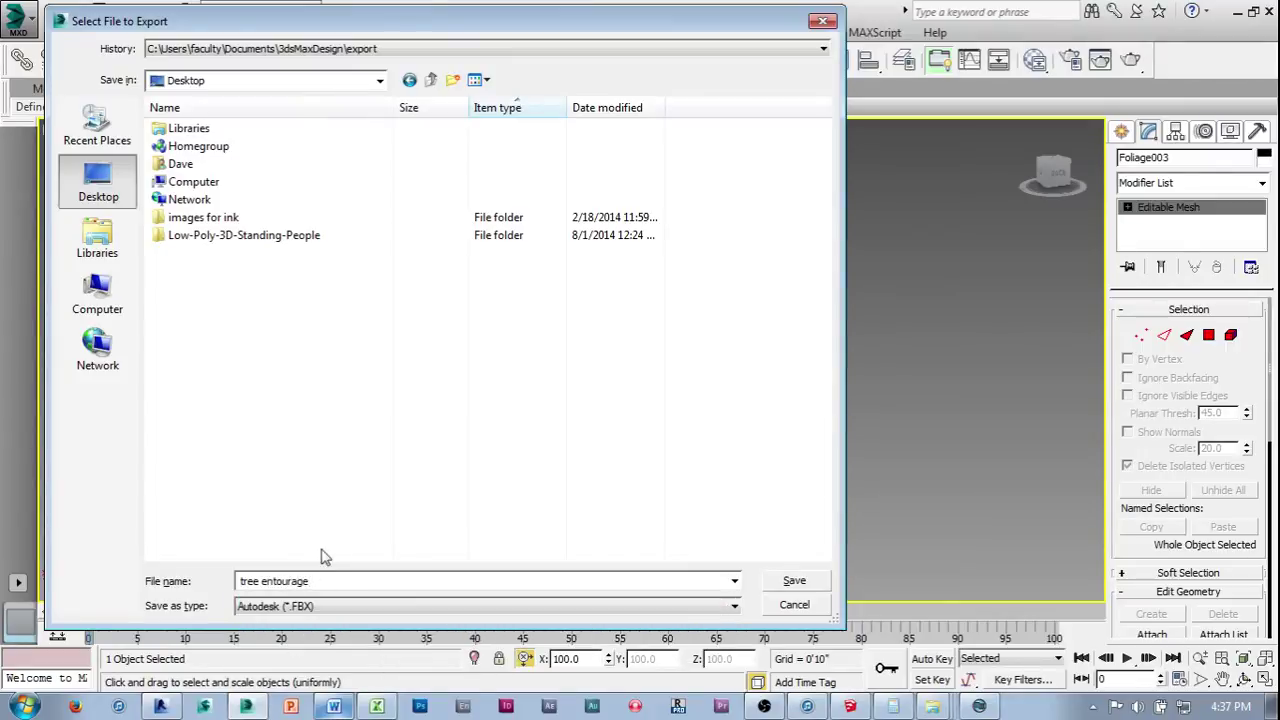
click(355, 607)
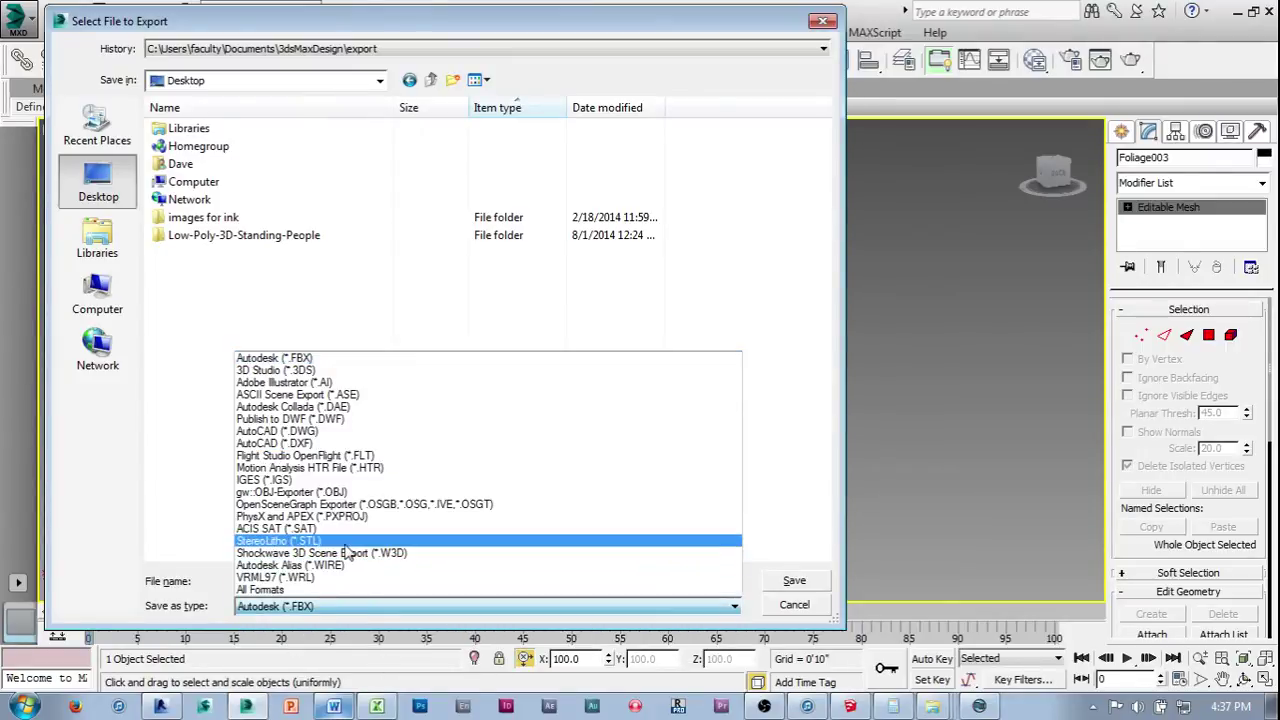
click(420, 551)
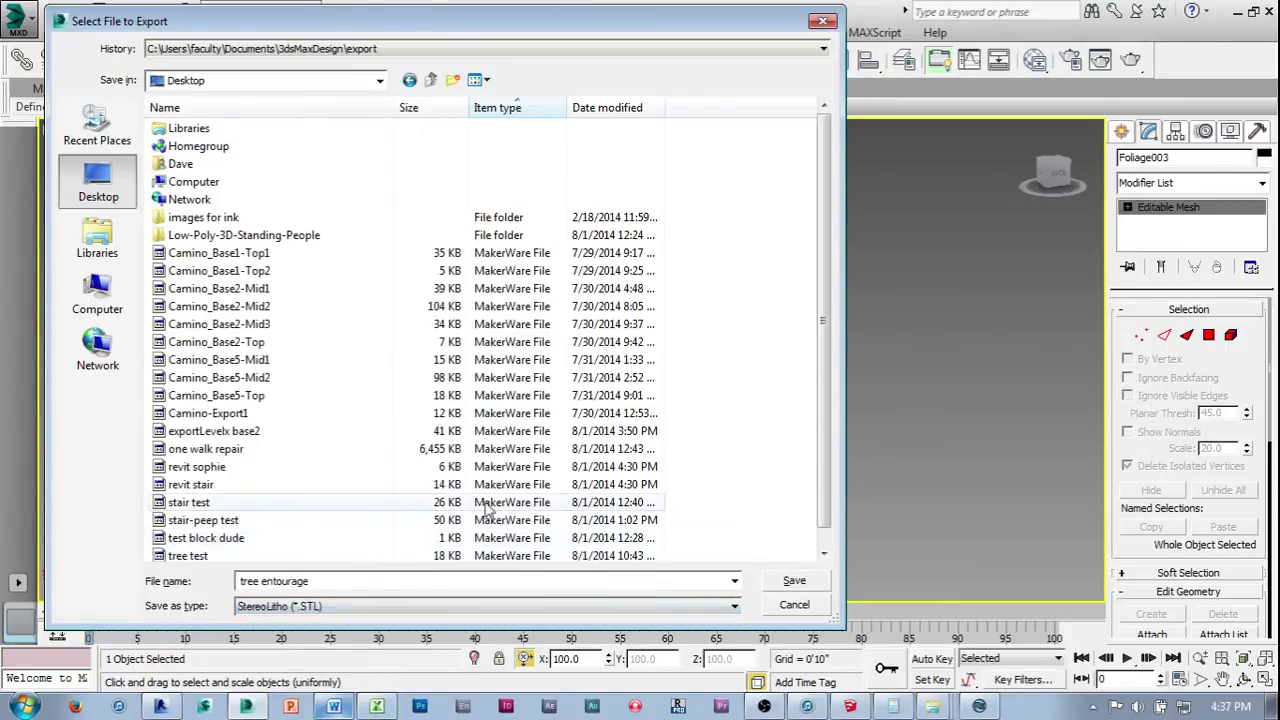
click(813, 582)
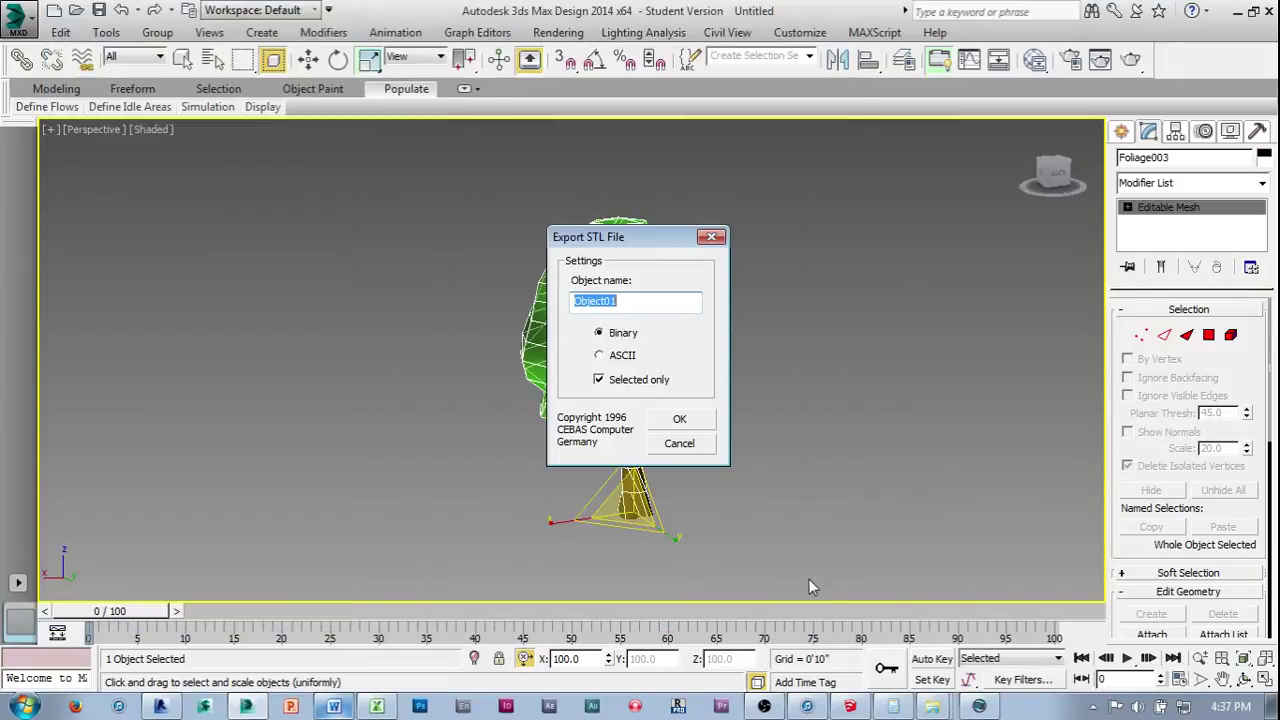
click(688, 419)
Switch to MakerWare and start a new, empty scene.
key(alt+Tab)
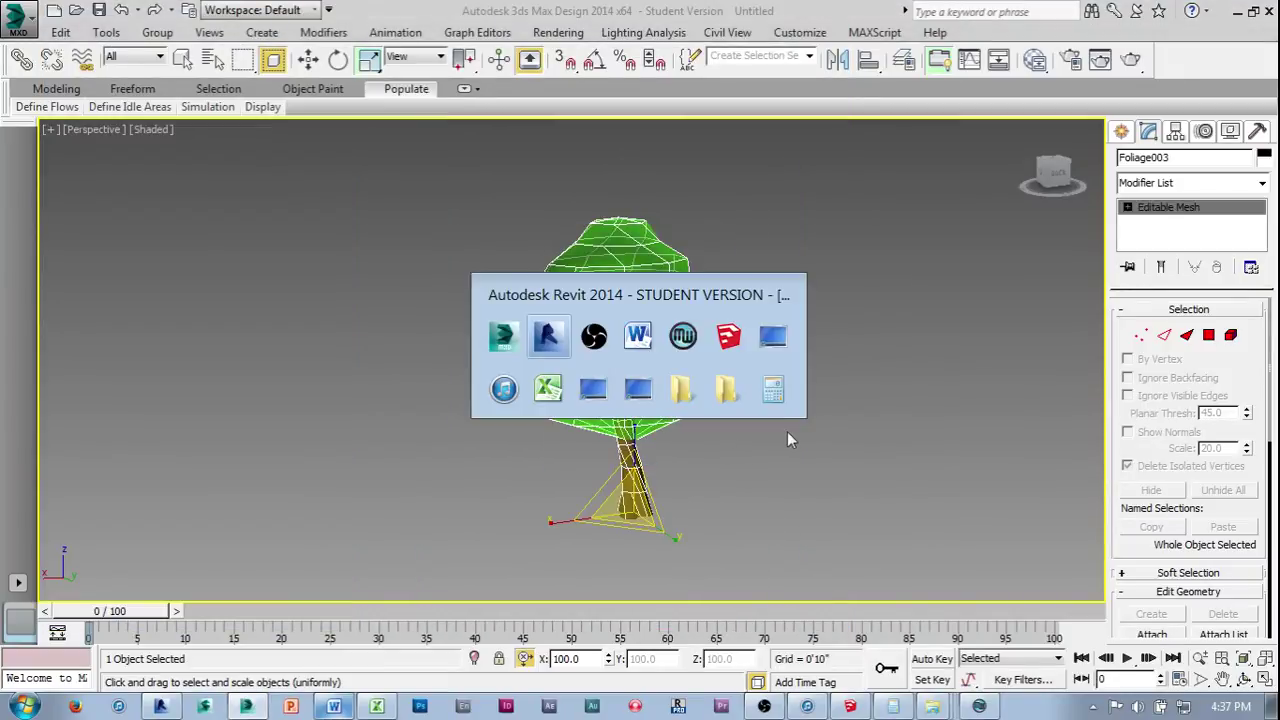
key(alt+Tab)
middle_drag(787, 431, 712, 450)
click(17, 32)
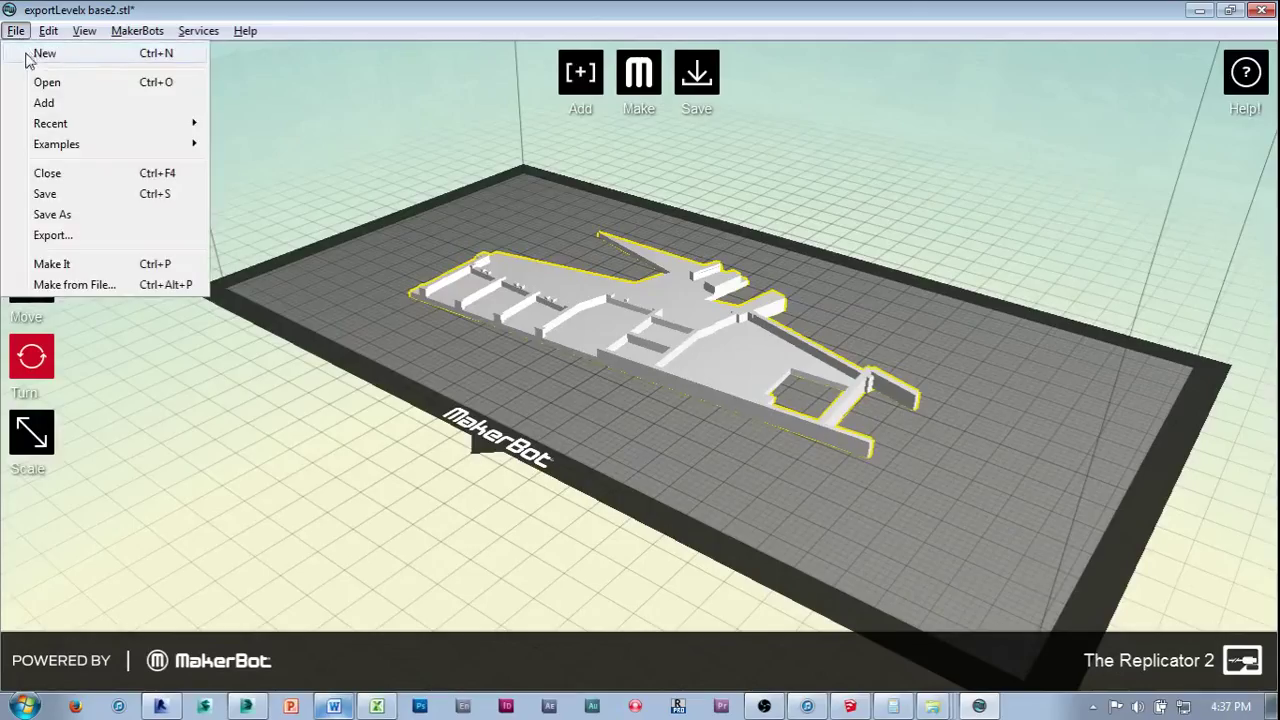
click(28, 51)
Add the "tree entourage" STL file from the Desktop to the build plate, keeping its original size.
click(580, 72)
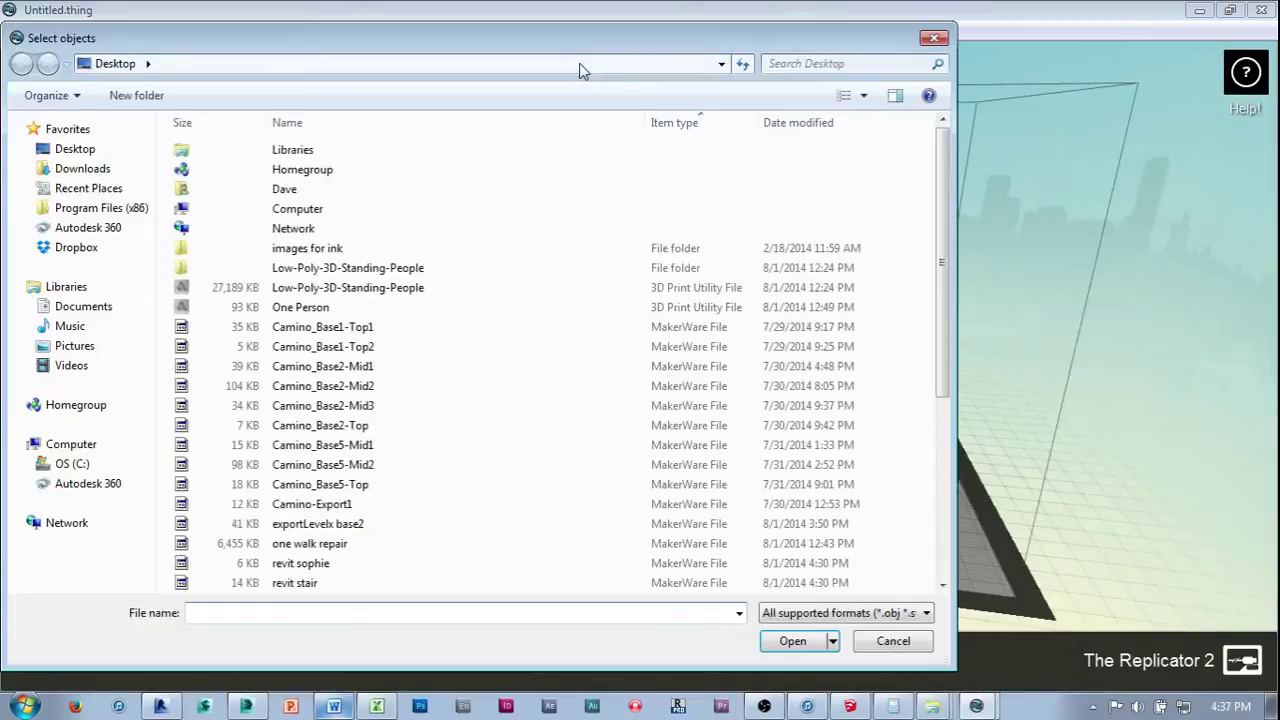
drag(940, 297, 938, 512)
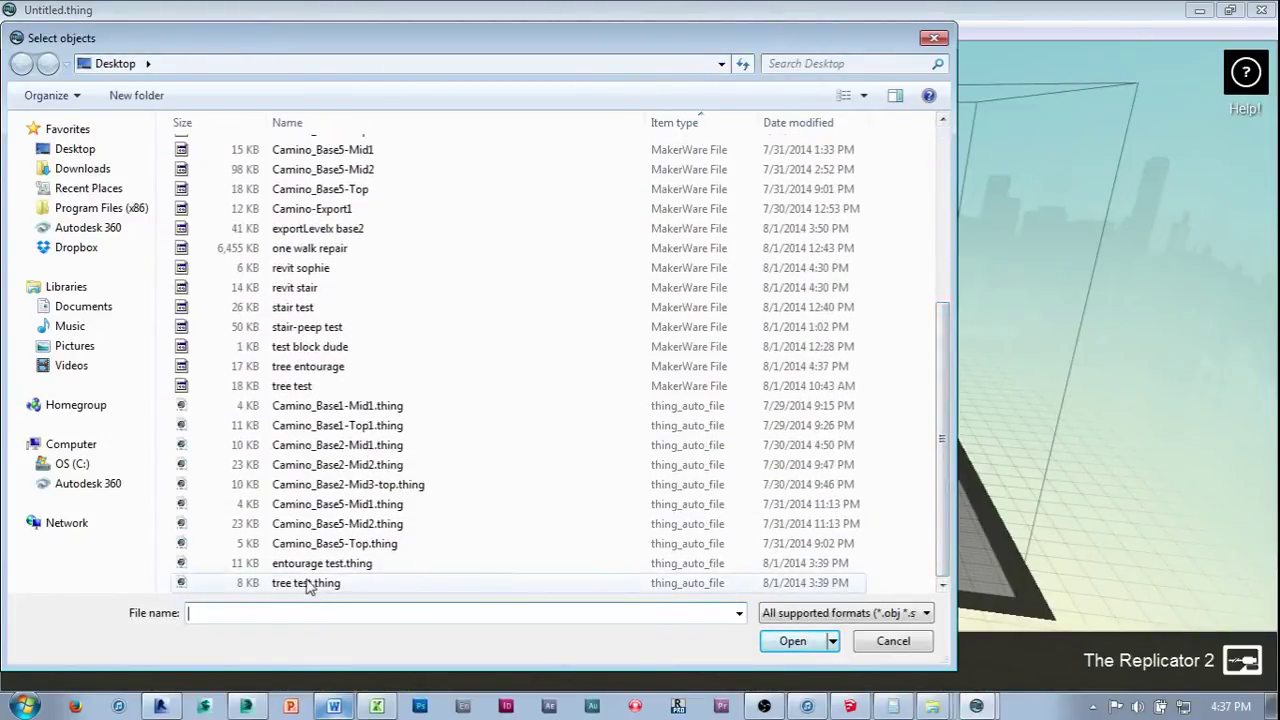
click(307, 368)
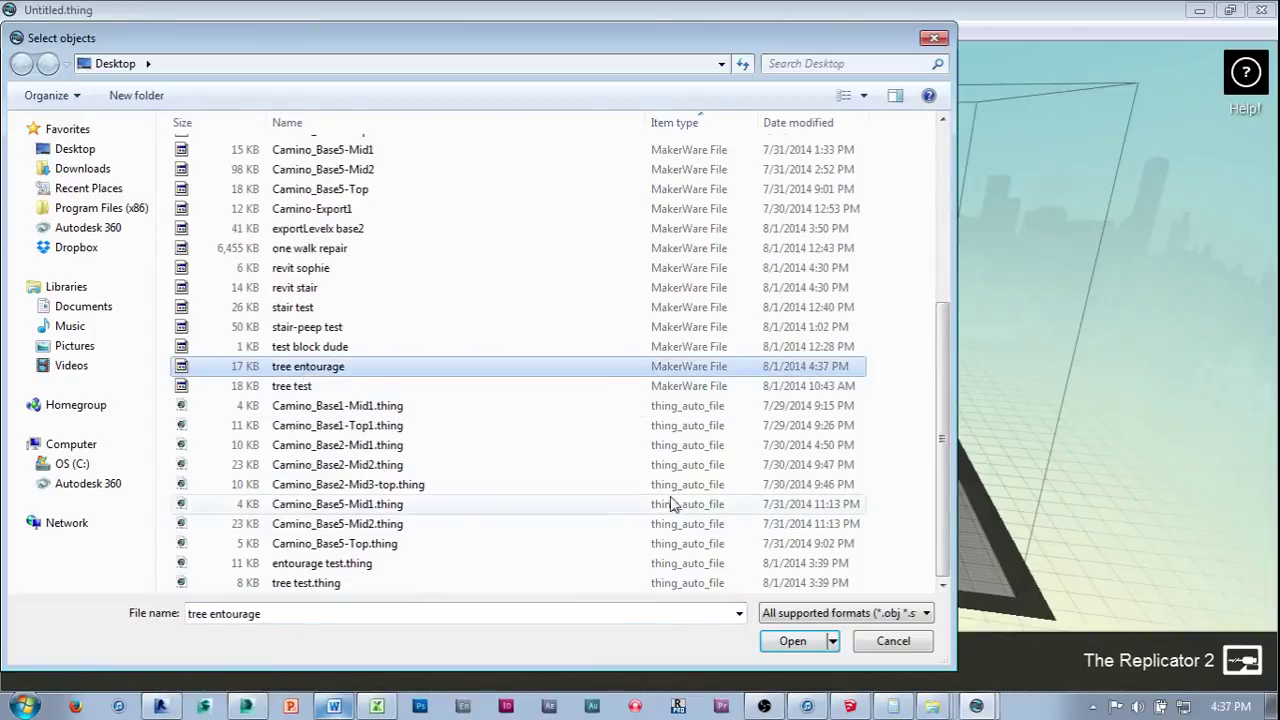
click(780, 642)
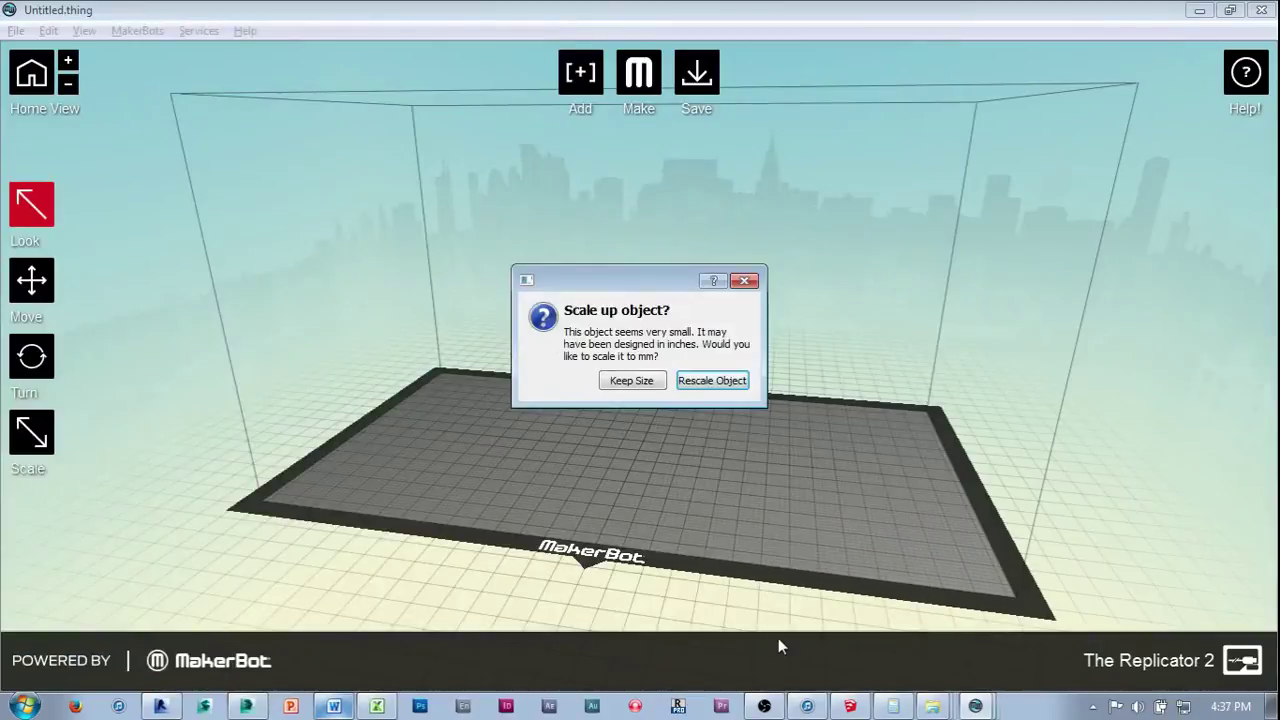
click(622, 383)
click(698, 380)
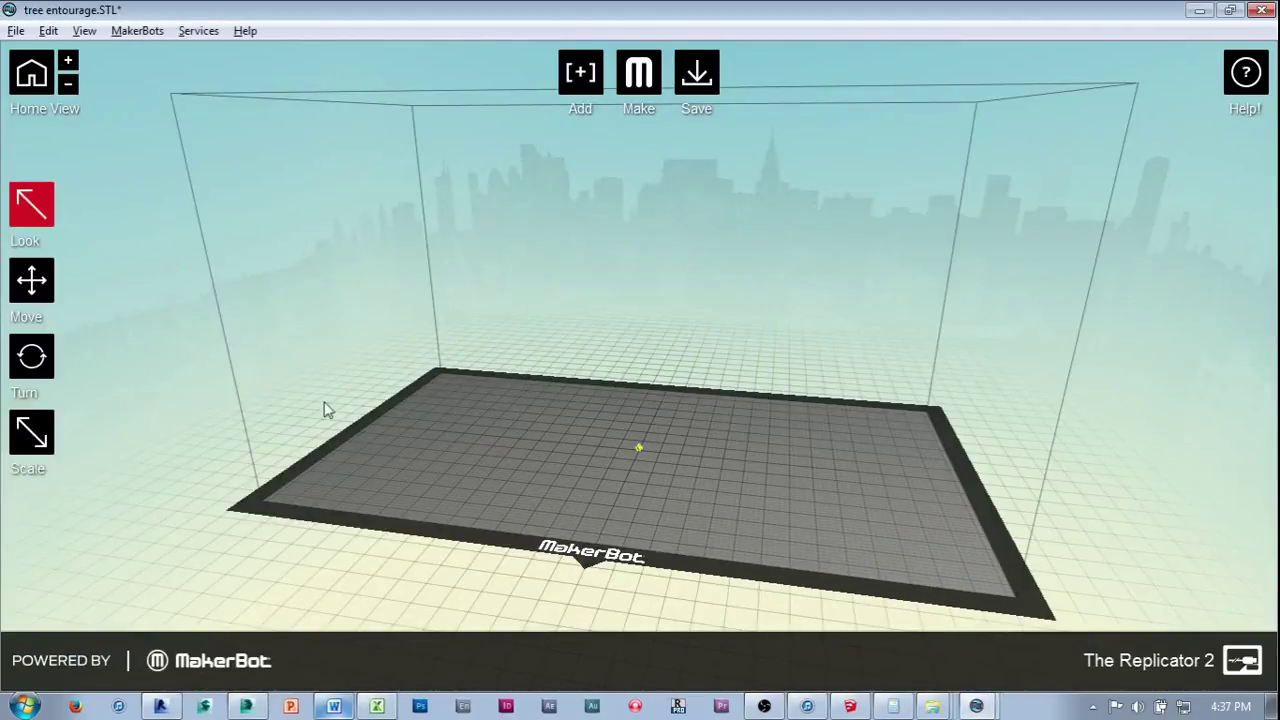
Convert the tiny tree's dimensions from inches to millimetres.
click(38, 440)
click(36, 438)
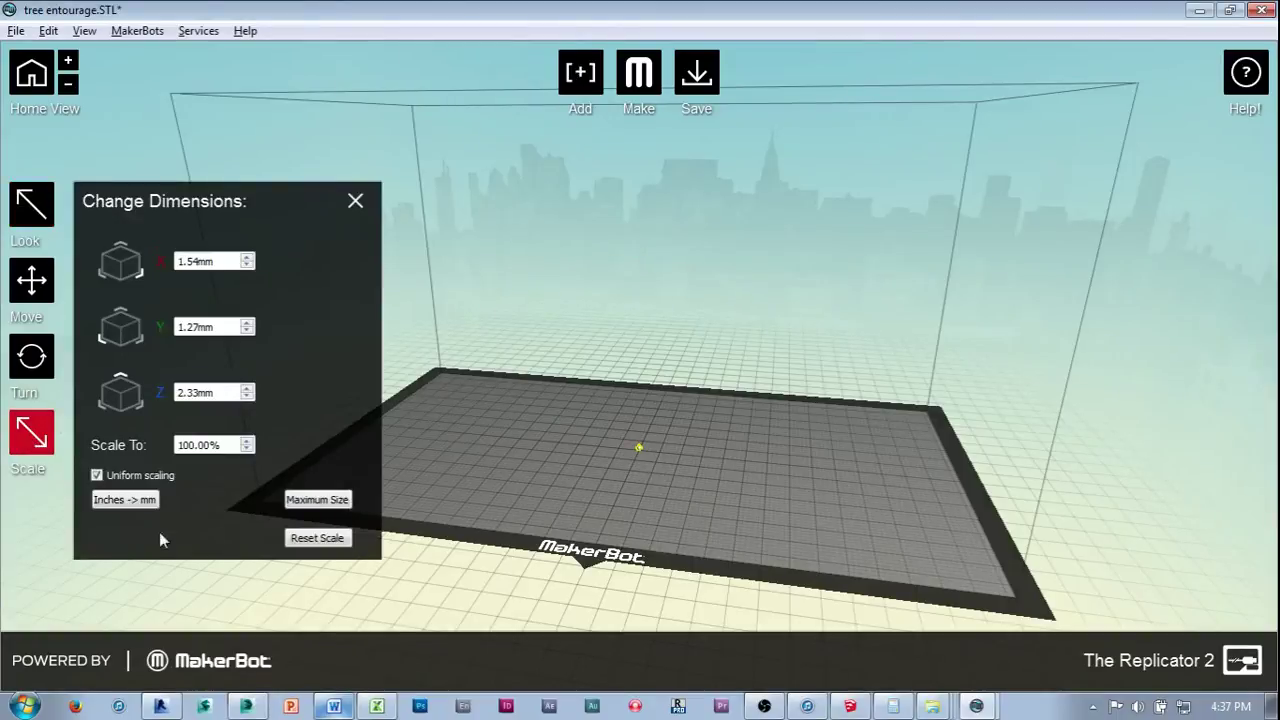
click(120, 499)
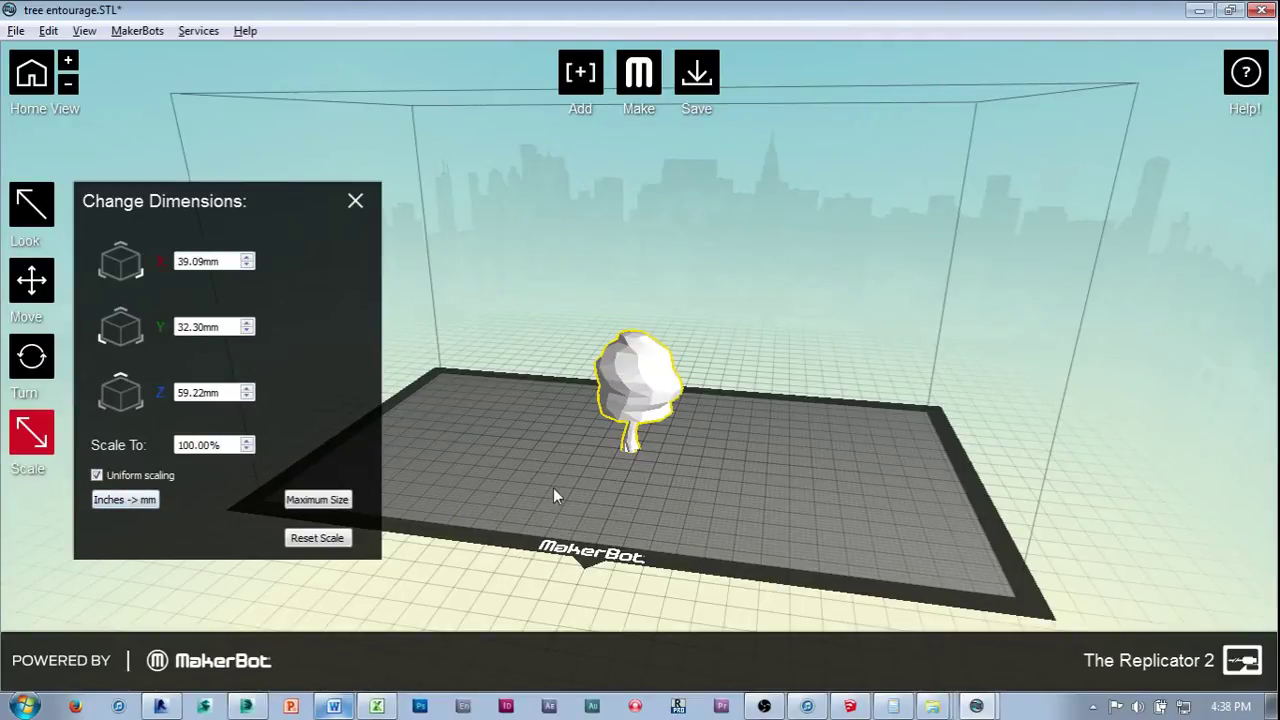
Add the "revit stair" STL file from the Desktop to the build plate beside the tree.
click(580, 72)
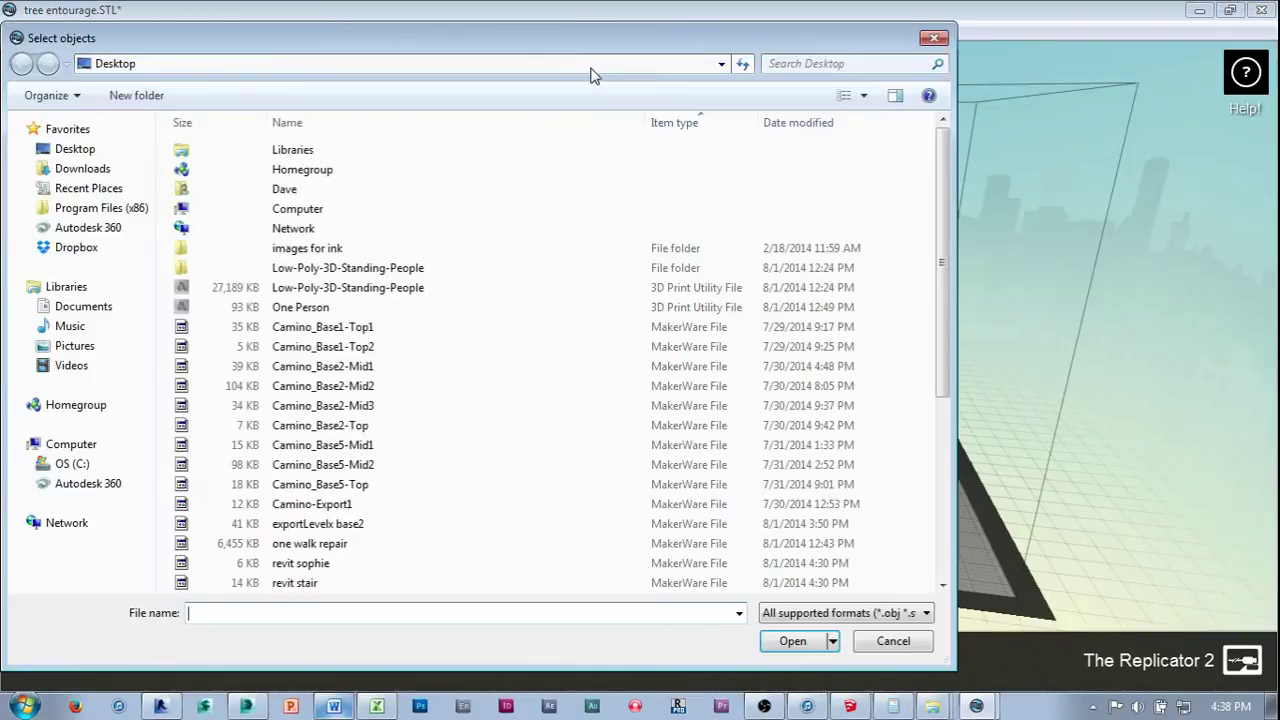
drag(944, 252, 950, 445)
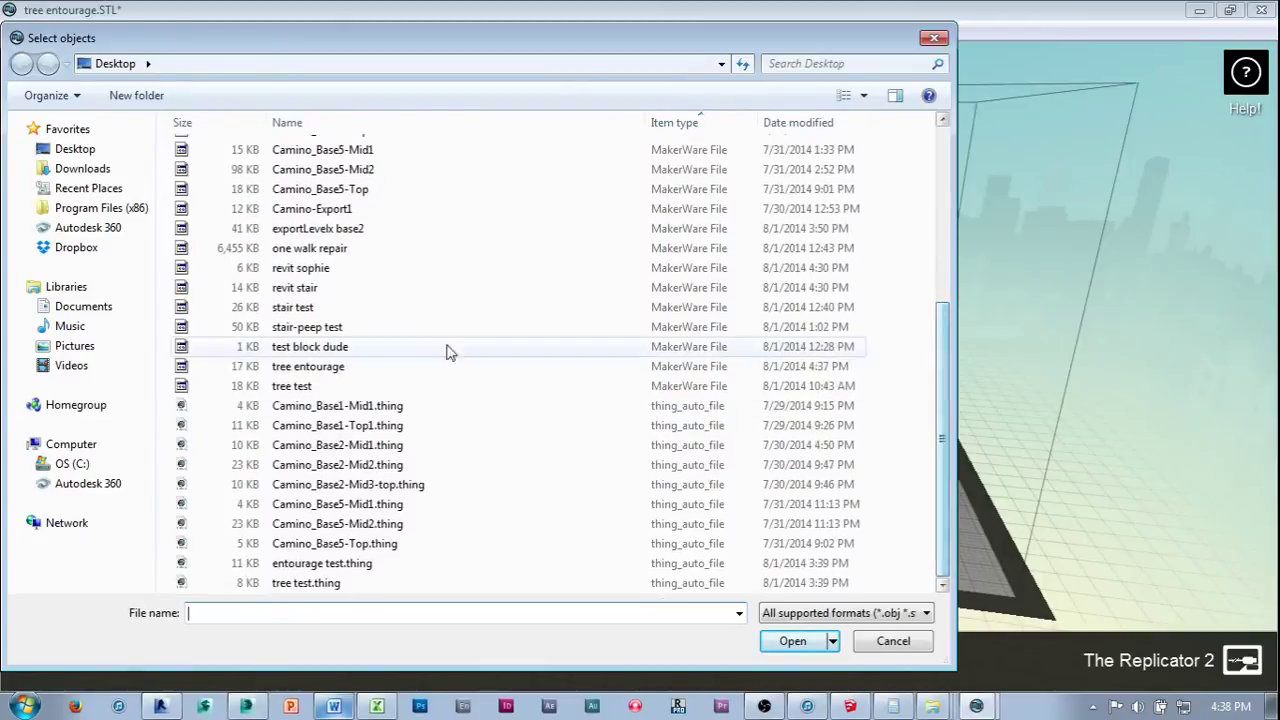
click(295, 287)
click(792, 642)
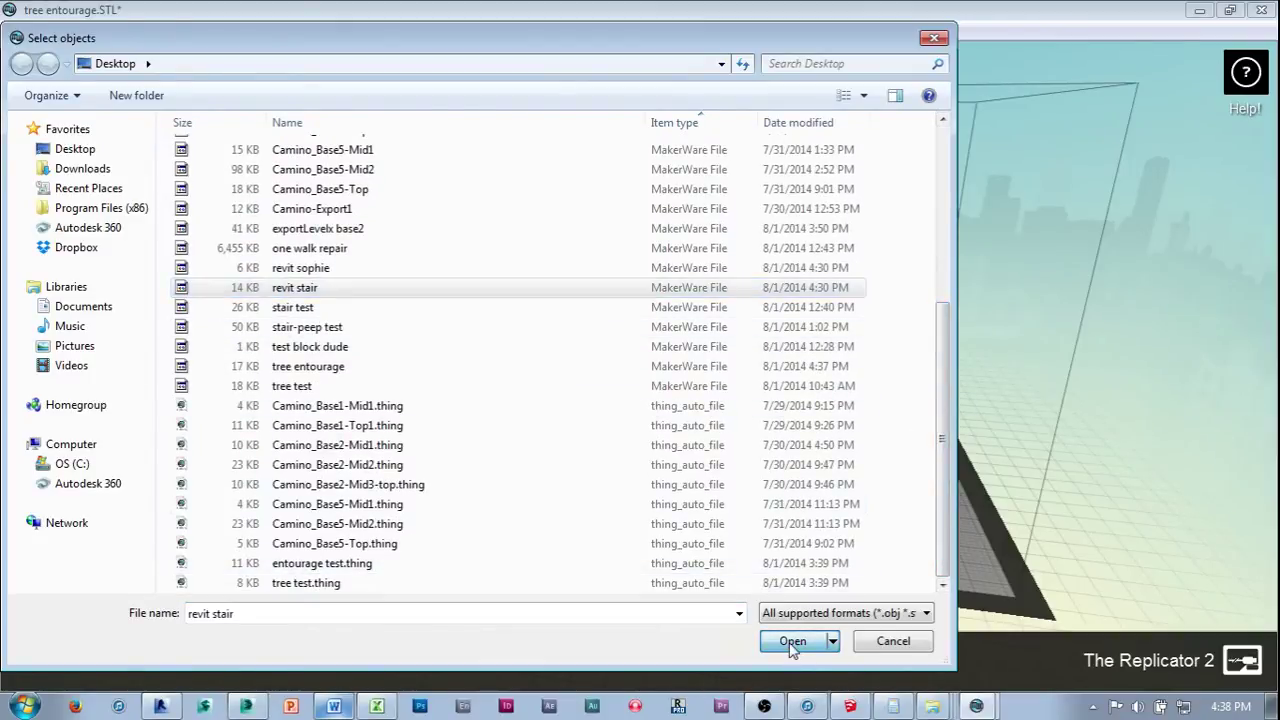
double_click(213, 445)
text(158.69)
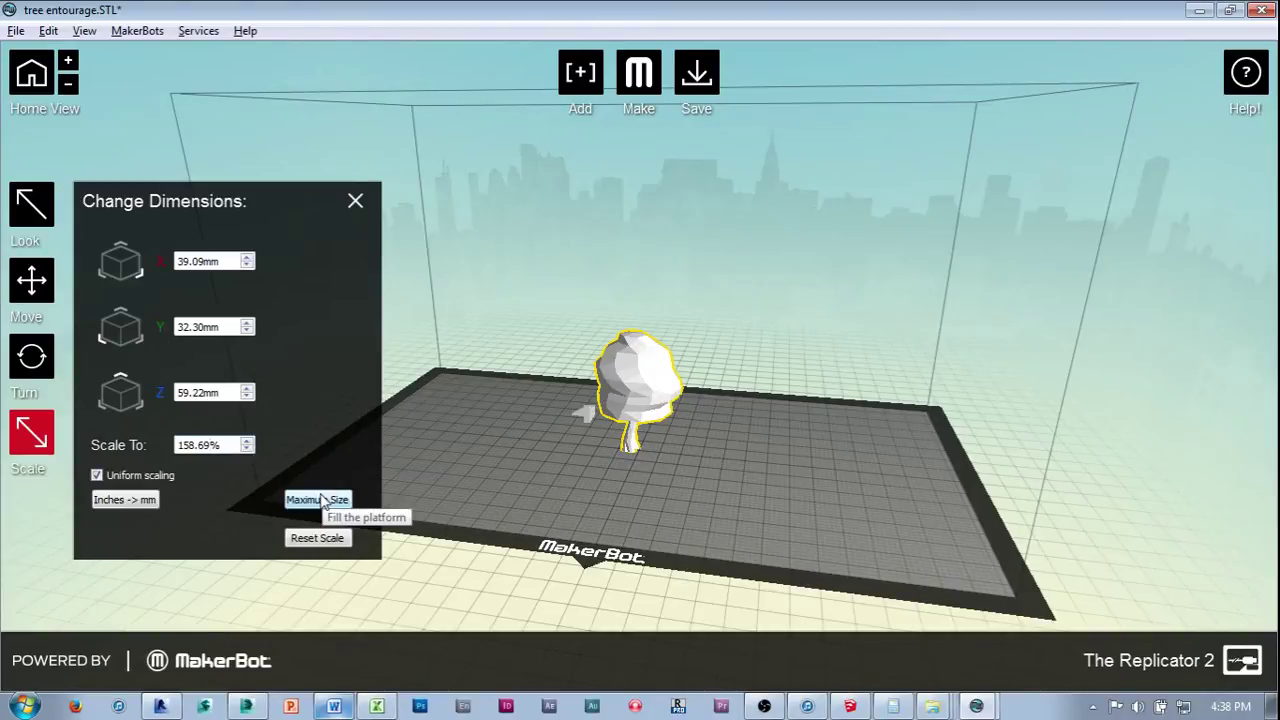
click(320, 500)
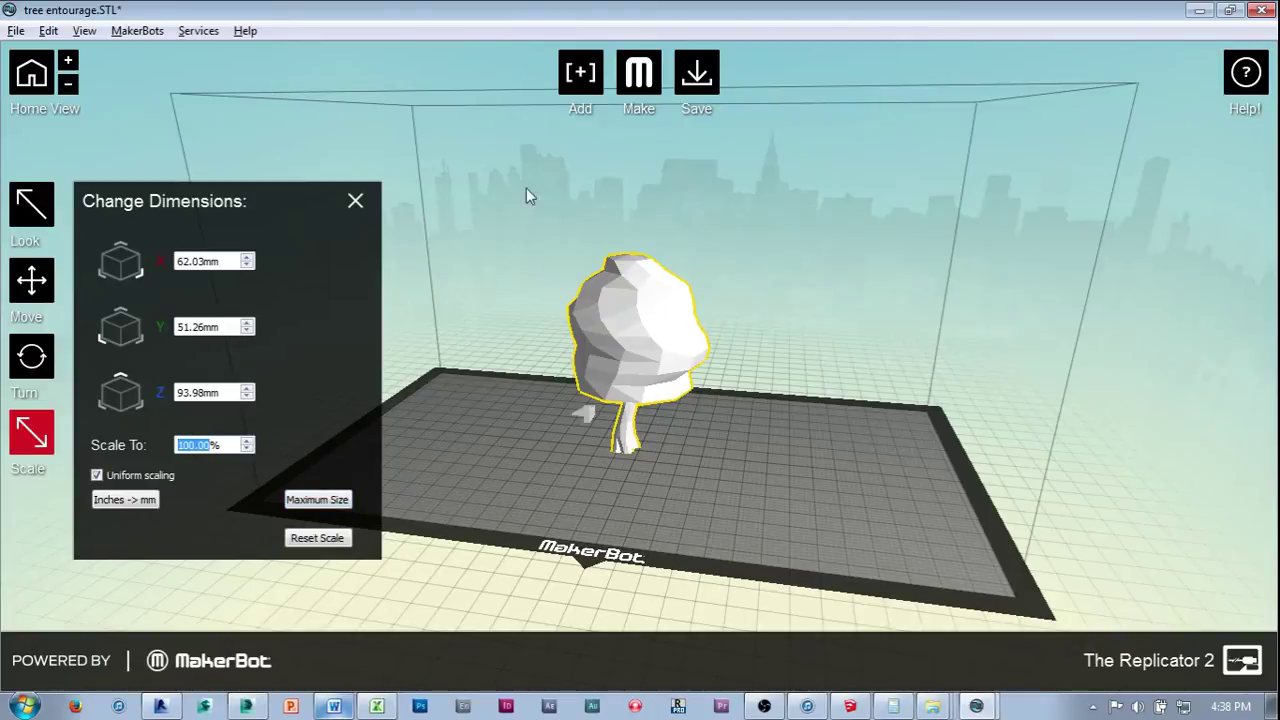
click(421, 198)
click(48, 30)
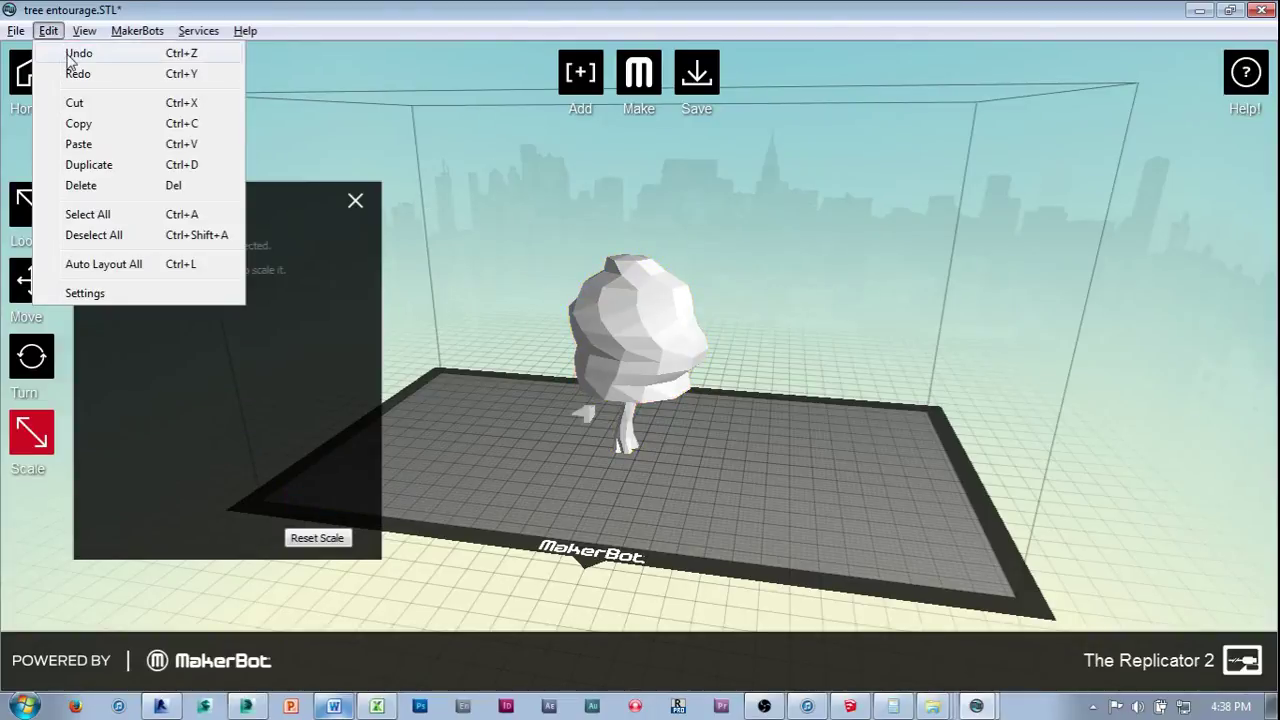
click(70, 56)
Select the stair behind the tree and scale it uniformly to 158.69%.
click(581, 411)
click(590, 413)
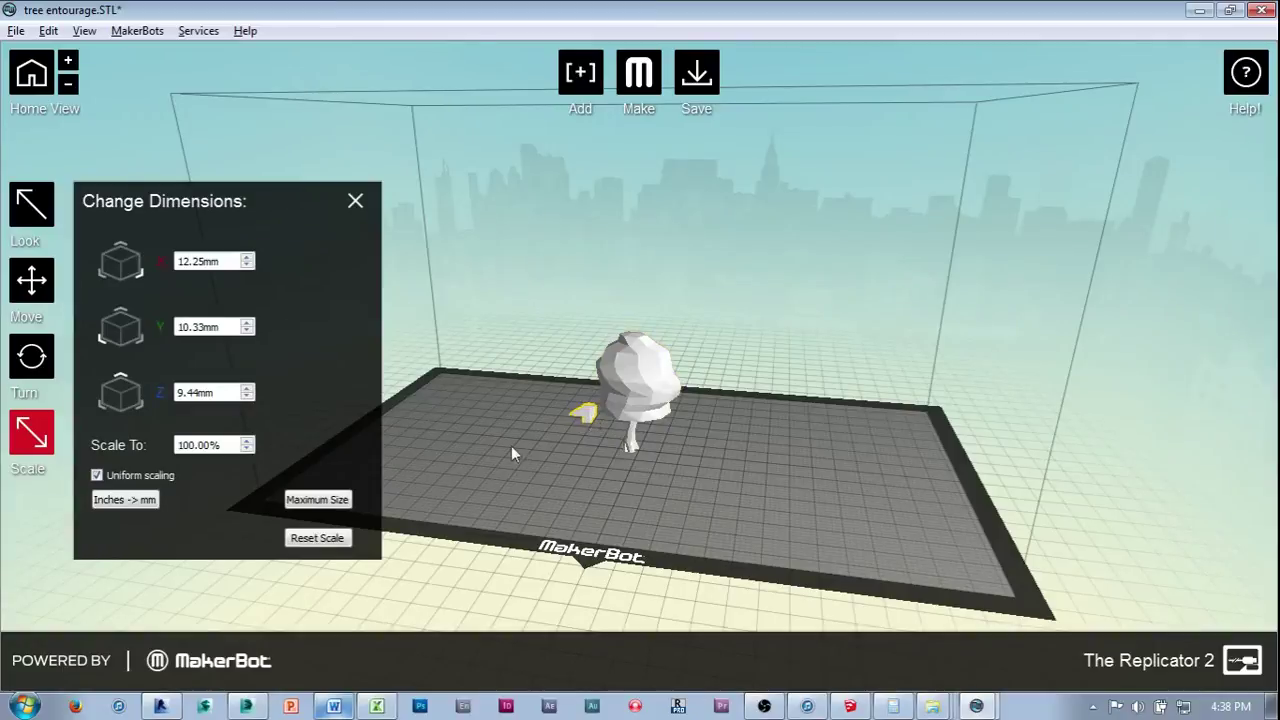
drag(230, 445, 158, 450)
text(158.69)
key(Return)
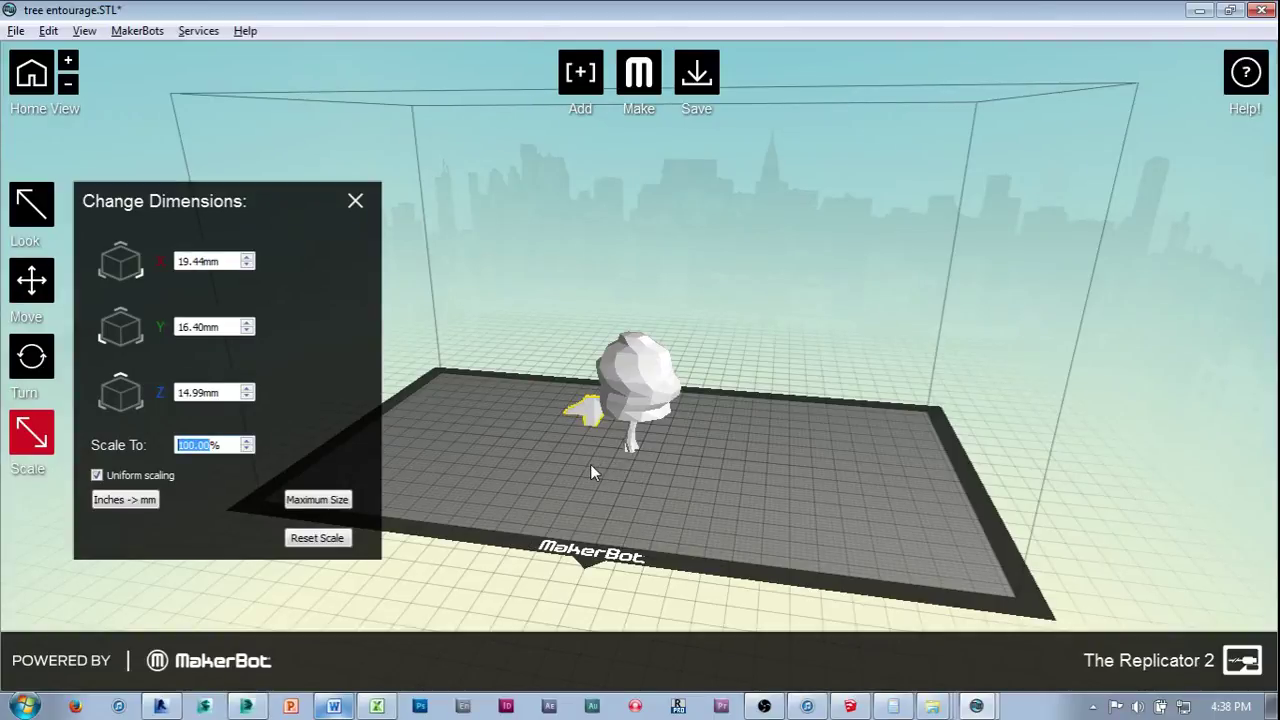
Deselect the stair, close the dimension settings and examine how the stair compares with the tree up close from a low angle.
right_drag(590, 464, 645, 459)
click(655, 467)
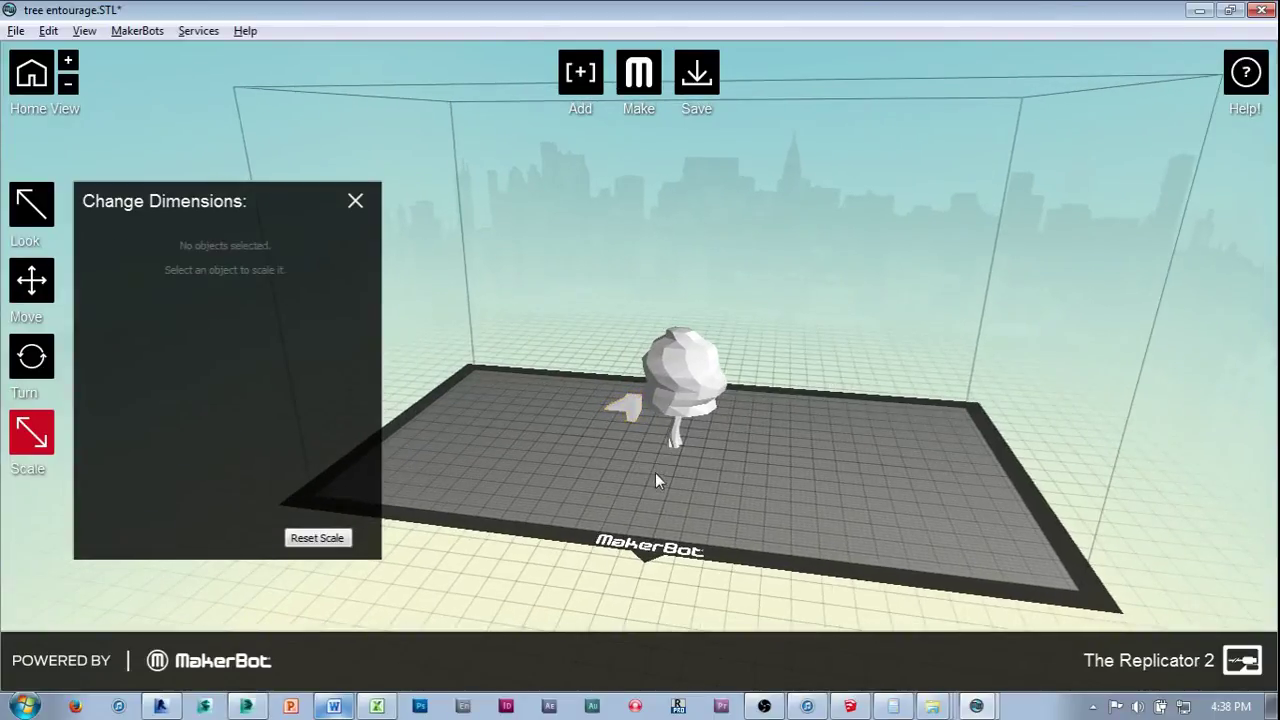
click(360, 199)
middle_drag(674, 464, 514, 447)
right_drag(514, 447, 588, 447)
mouse_move(588, 446)
mouse_down()
mouse_move(710, 449)
mouse_move(737, 429)
mouse_move(737, 406)
mouse_move(729, 396)
mouse_move(737, 432)
mouse_move(466, 450)
mouse_move(612, 437)
mouse_move(540, 451)
mouse_move(593, 421)
mouse_up()
scroll(528, 421, up, 5)
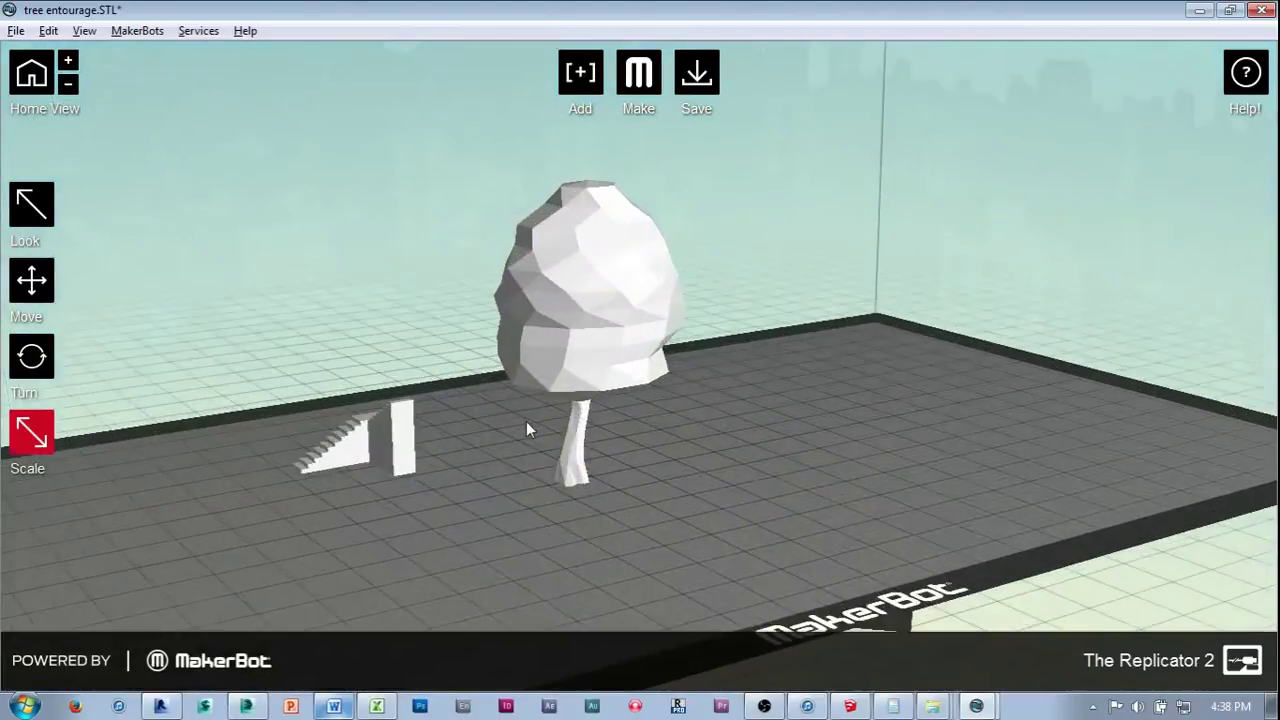
middle_drag(526, 421, 570, 396)
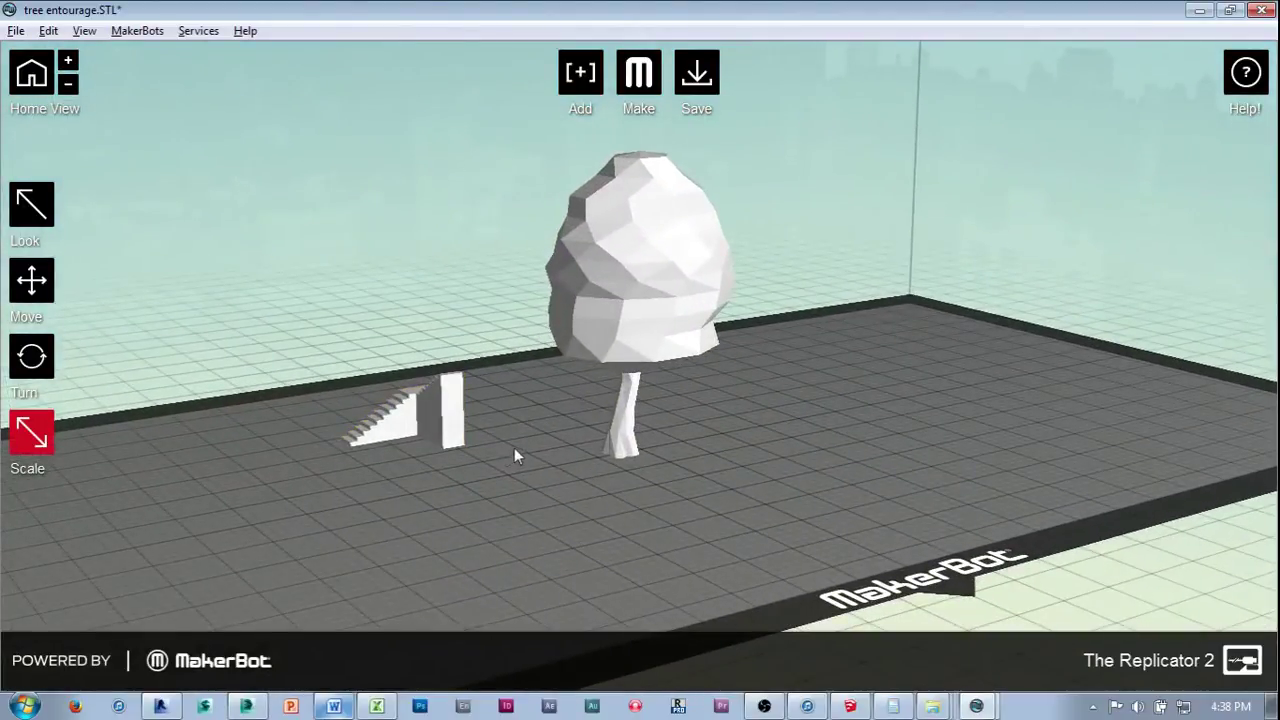
Add the "revit sophie" human figure file from the Desktop to the build plate.
click(576, 77)
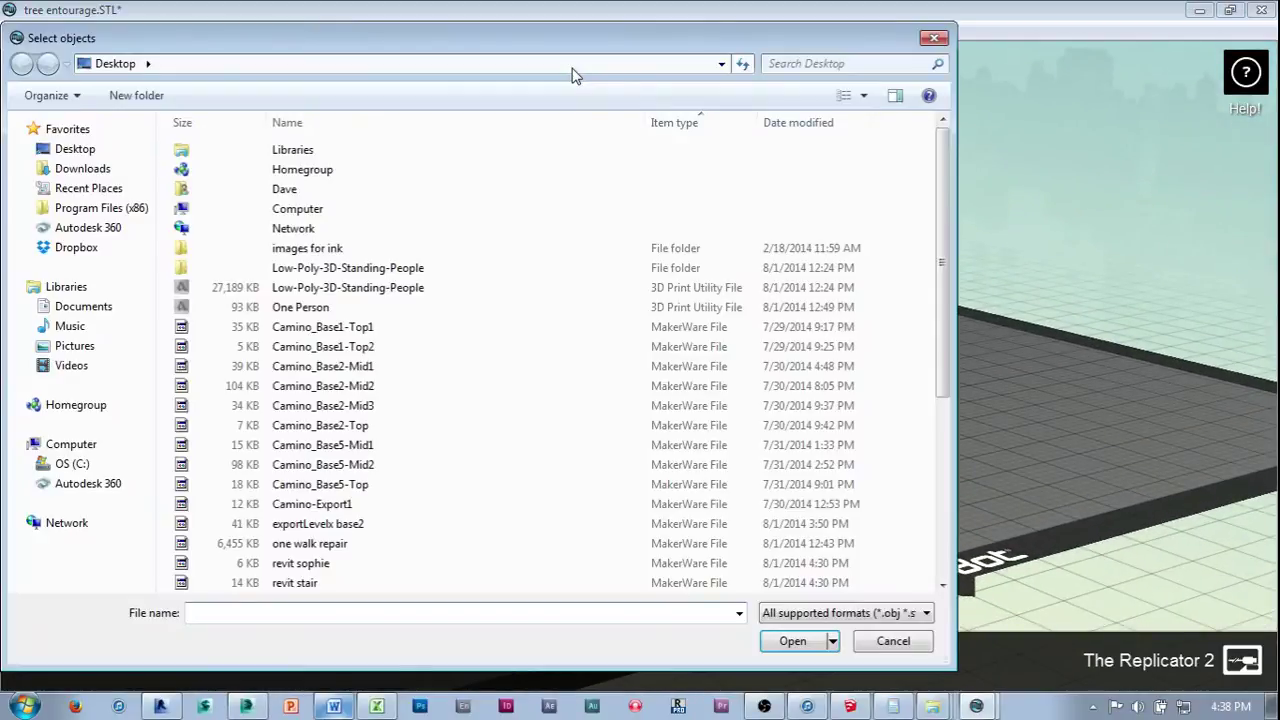
scroll(637, 457, down, 1)
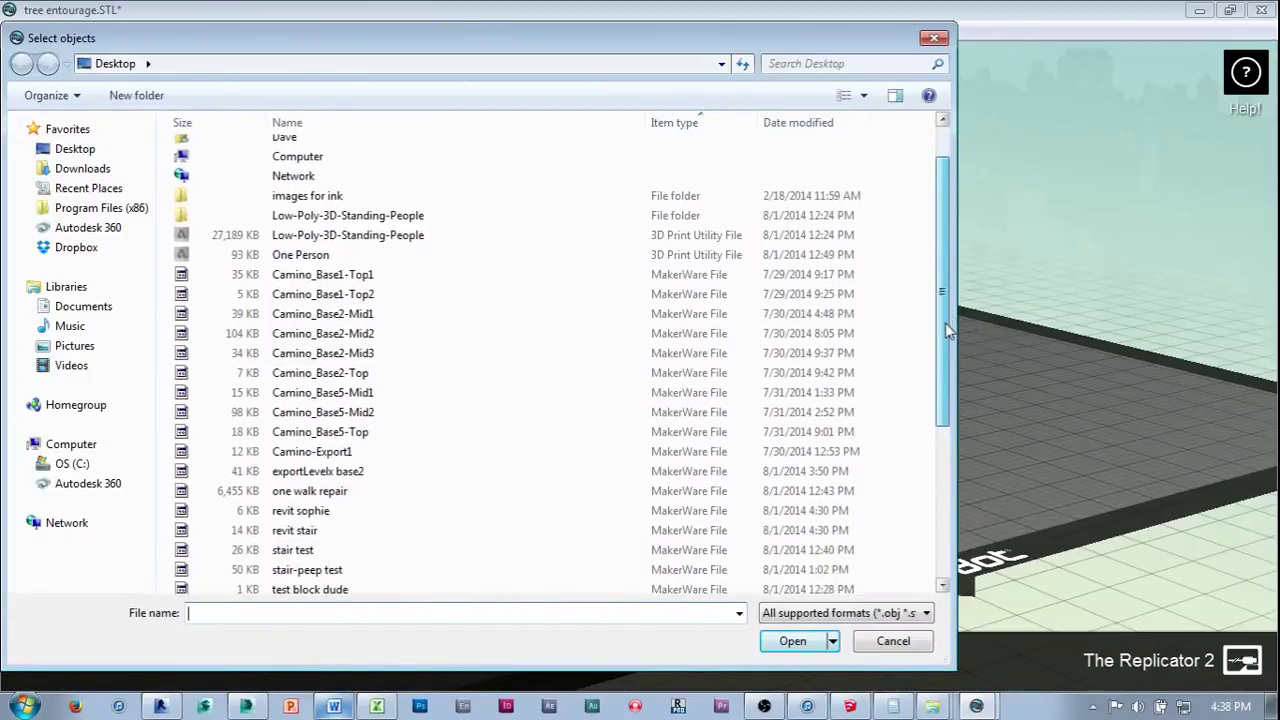
double_click(278, 509)
click(445, 440)
scroll(531, 428, up, 5)
Select the human figure next to the stair, scale it uniformly to 158.69% and close the dimension settings.
click(490, 442)
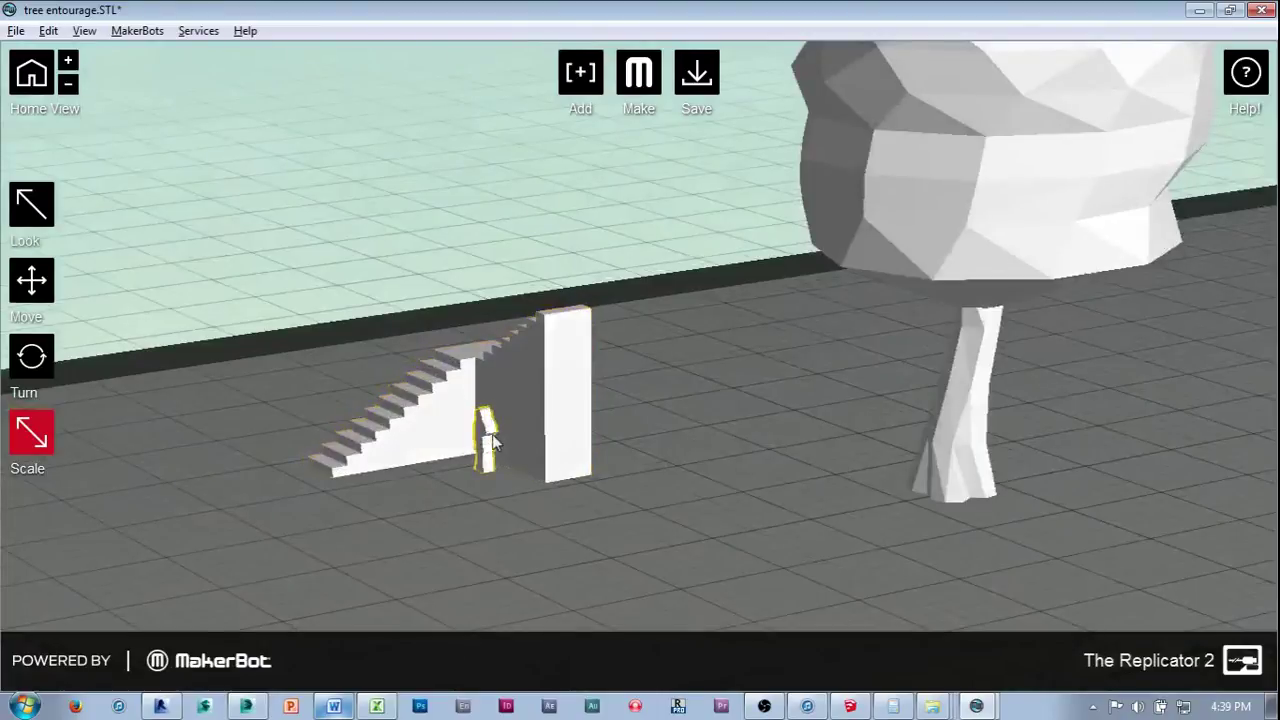
click(27, 436)
drag(216, 445, 149, 438)
text(158)
text(.00)
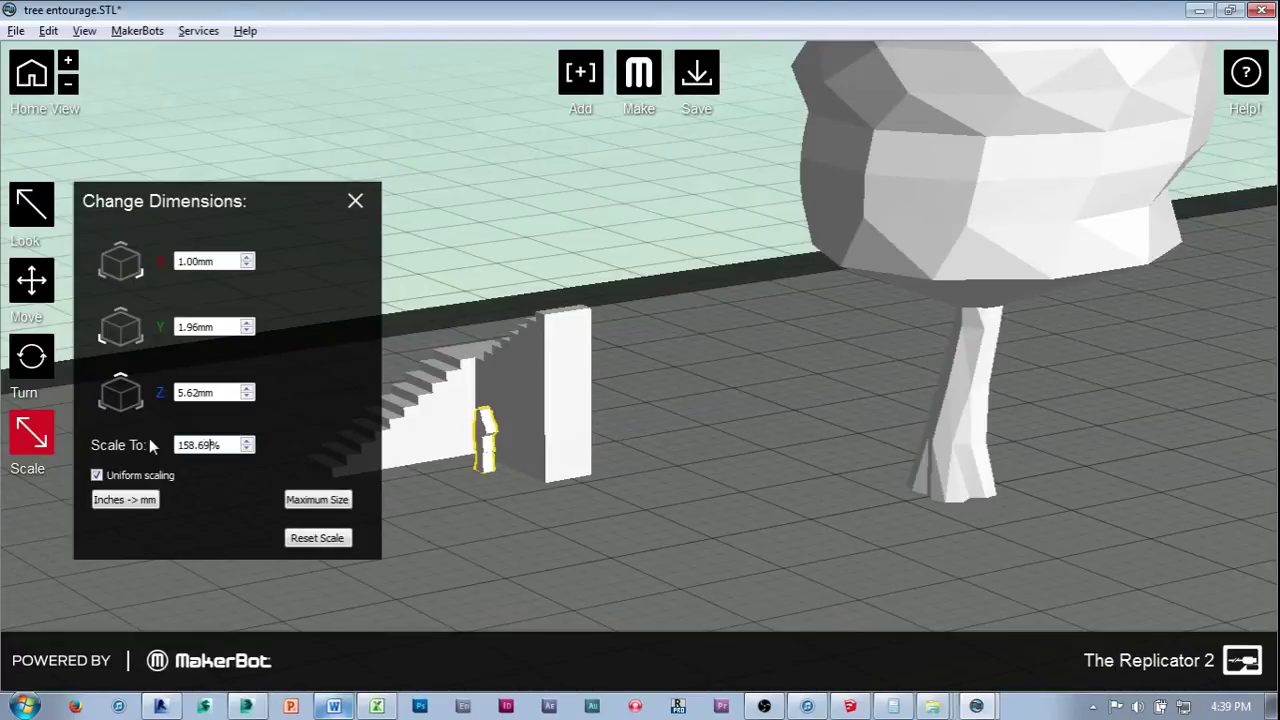
key(Return)
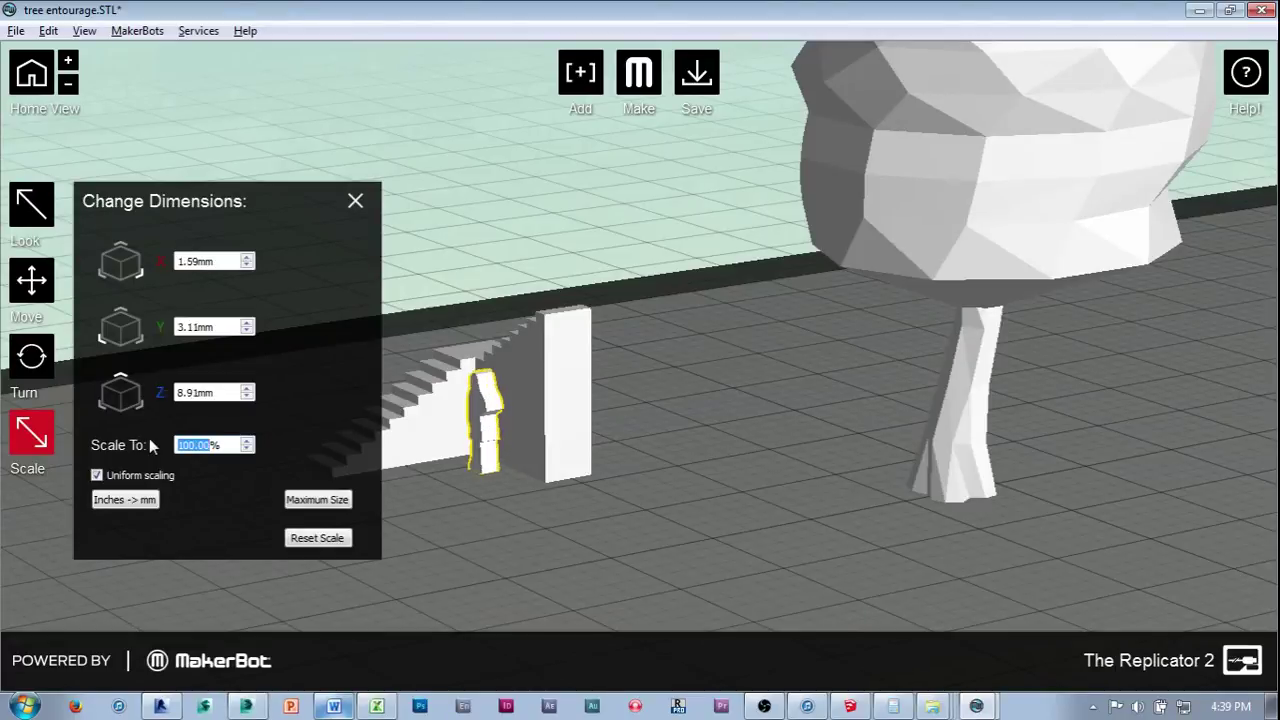
click(358, 202)
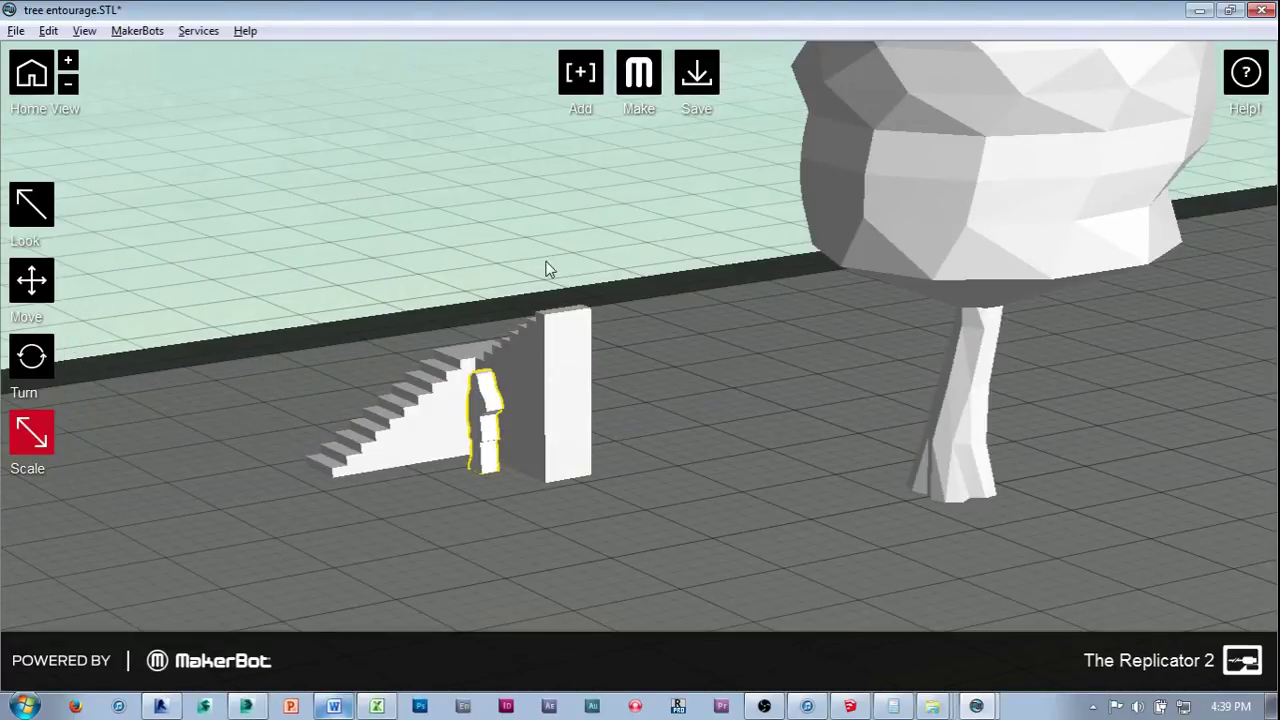
Auto-arrange the tree, stair and human figure on the build plate and inspect the layout.
key(ctrl+l)
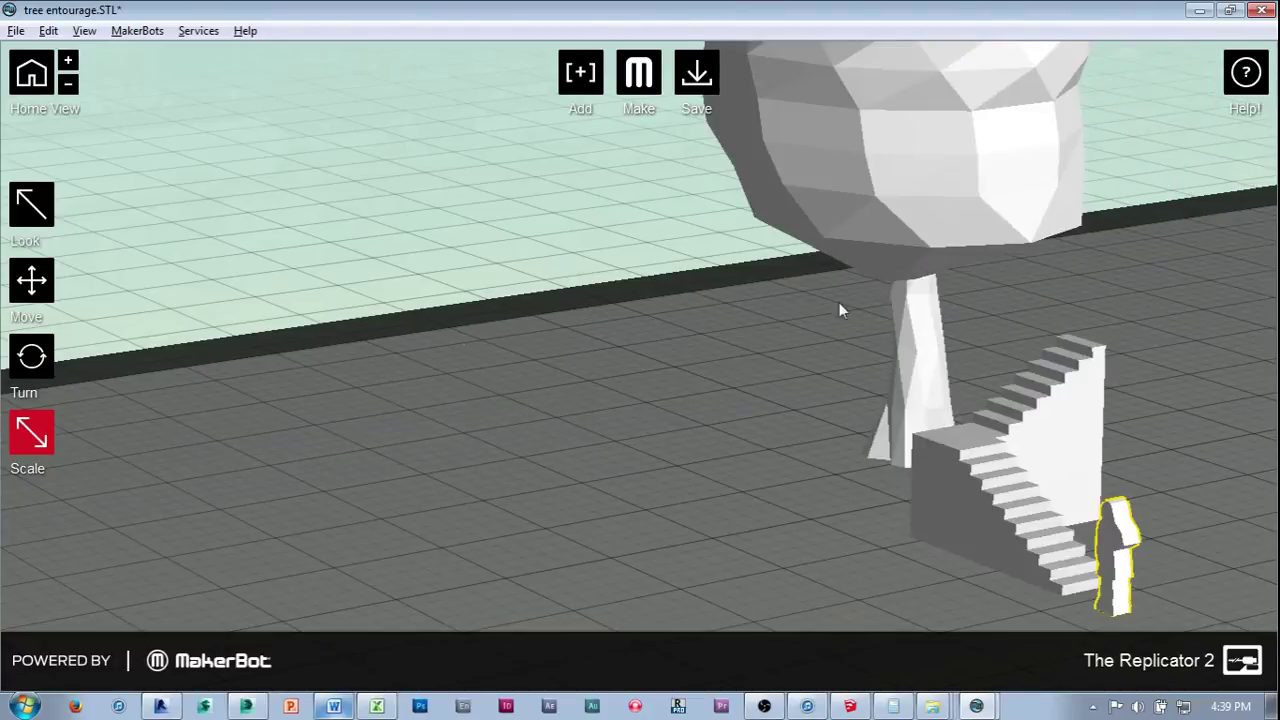
middle_drag(1101, 343, 986, 306)
right_drag(1057, 326, 994, 341)
scroll(936, 346, down, 3)
click(945, 352)
scroll(947, 353, down, 4)
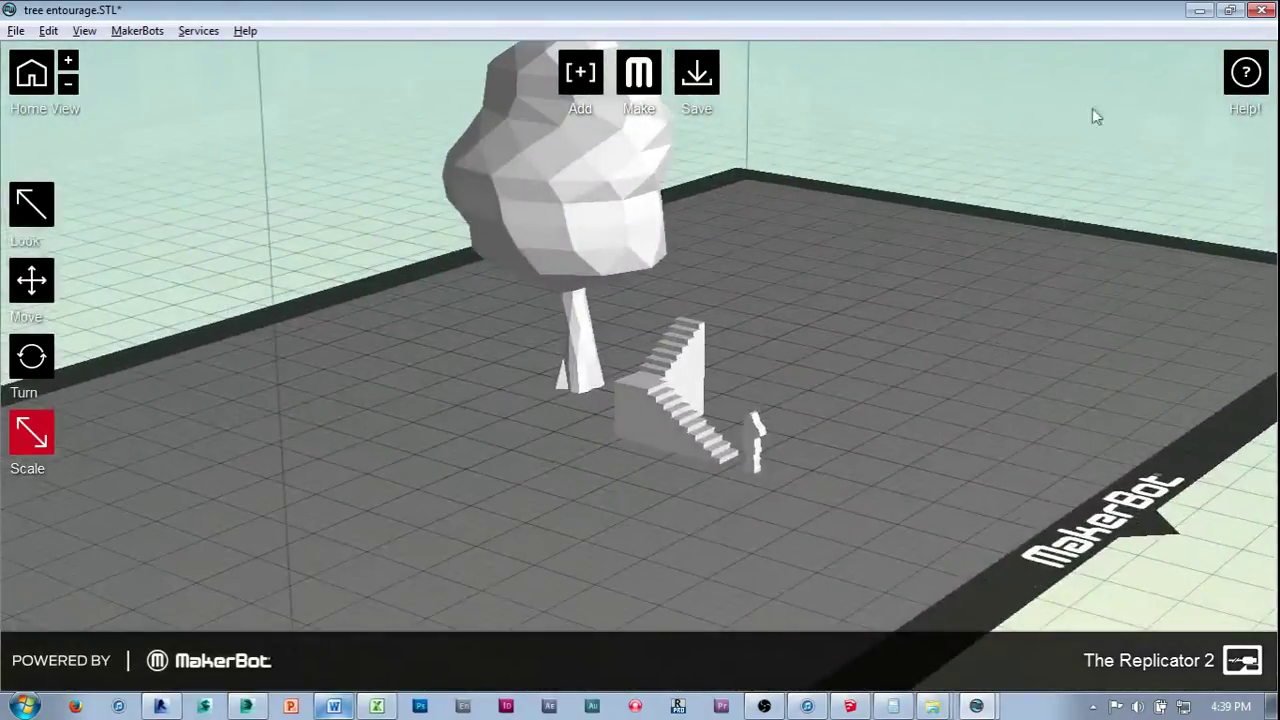
Set up the print export for The Replicator 2 with supports off and preview before printing on, and generate the toolpath preview.
click(638, 74)
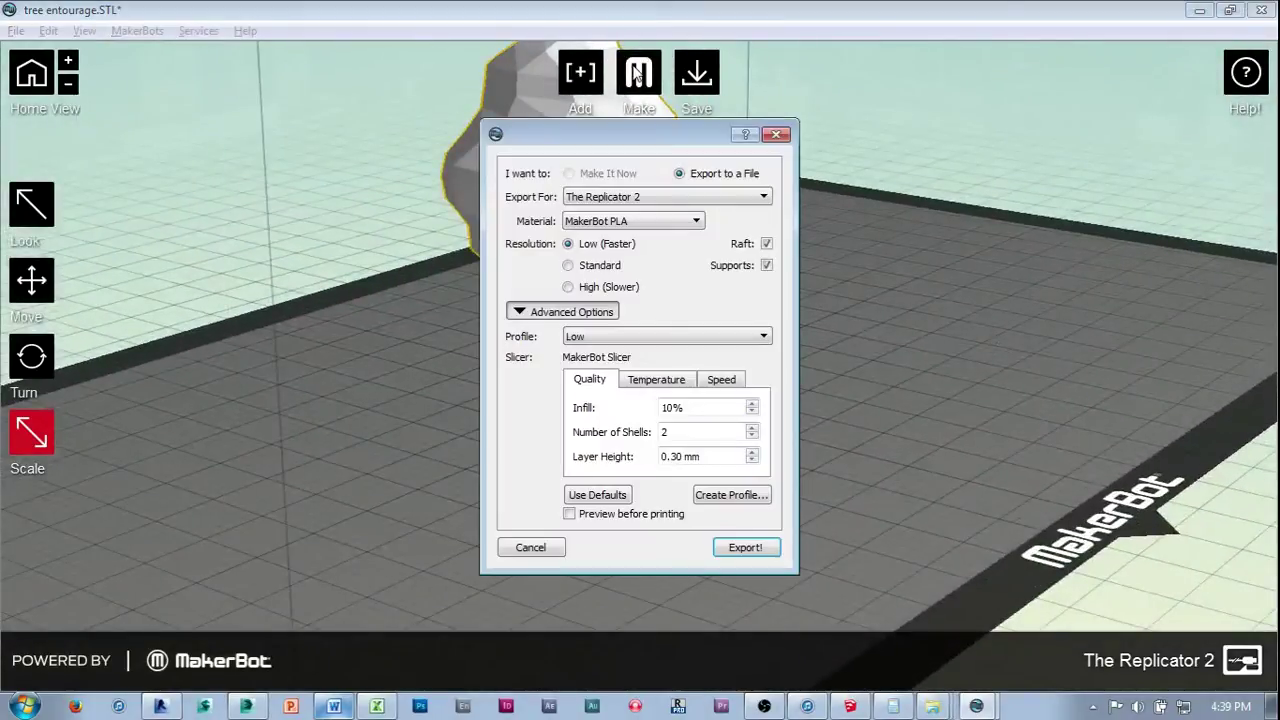
click(767, 266)
click(572, 514)
click(742, 548)
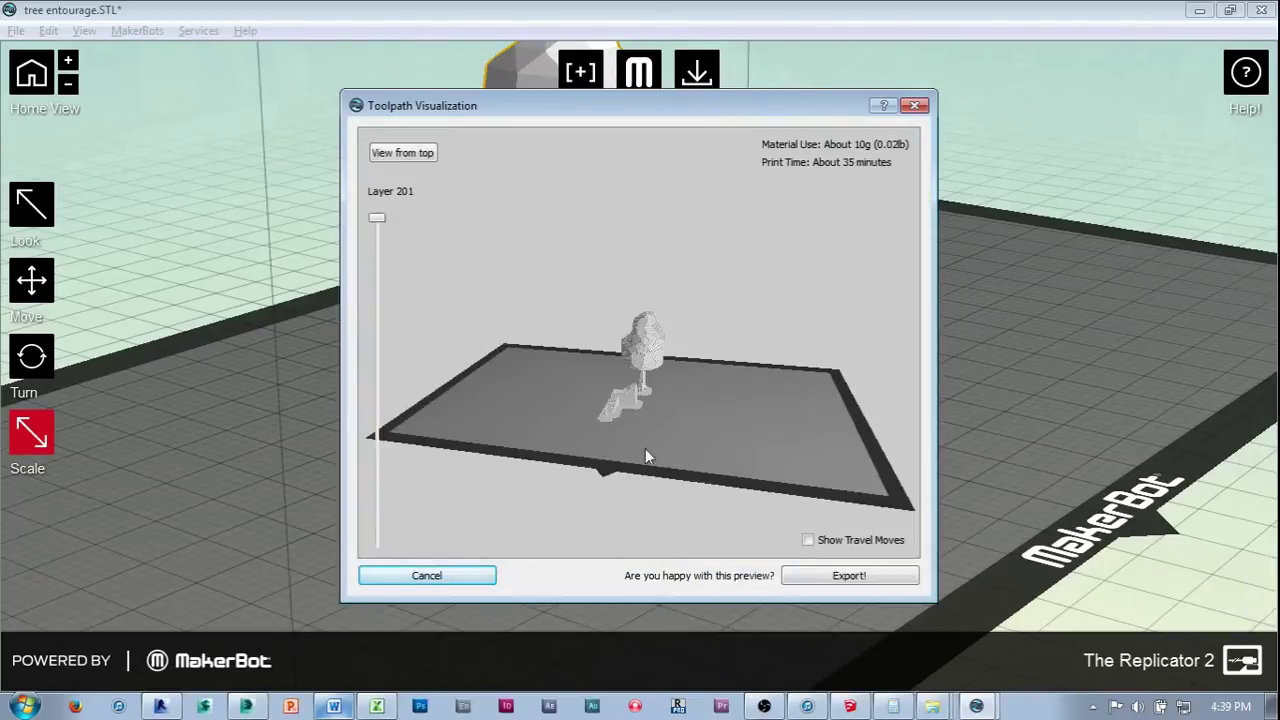
Examine the sliced tree, stair and human figure with their rafts up close from several angles in the toolpath preview.
scroll(632, 445, up, 10)
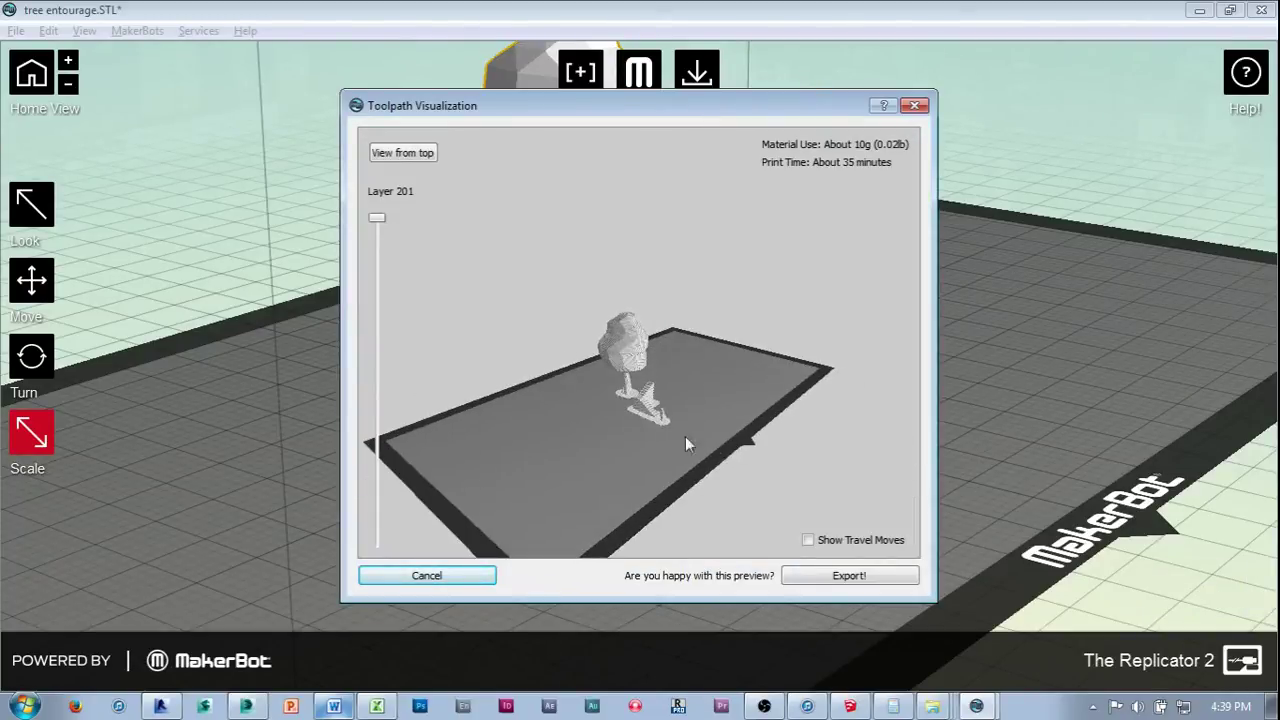
scroll(694, 312, up, 5)
drag(780, 384, 495, 422)
scroll(550, 372, down, 3)
middle_drag(495, 422, 479, 430)
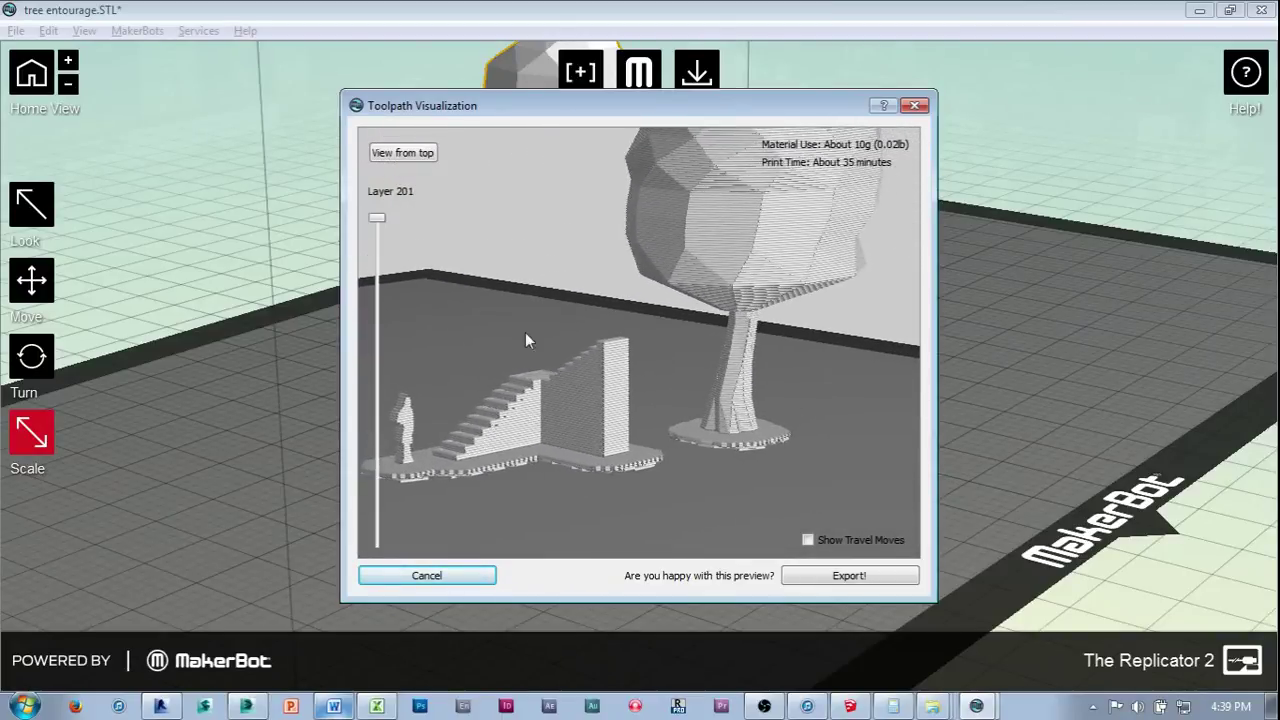
drag(631, 410, 763, 460)
drag(675, 428, 627, 427)
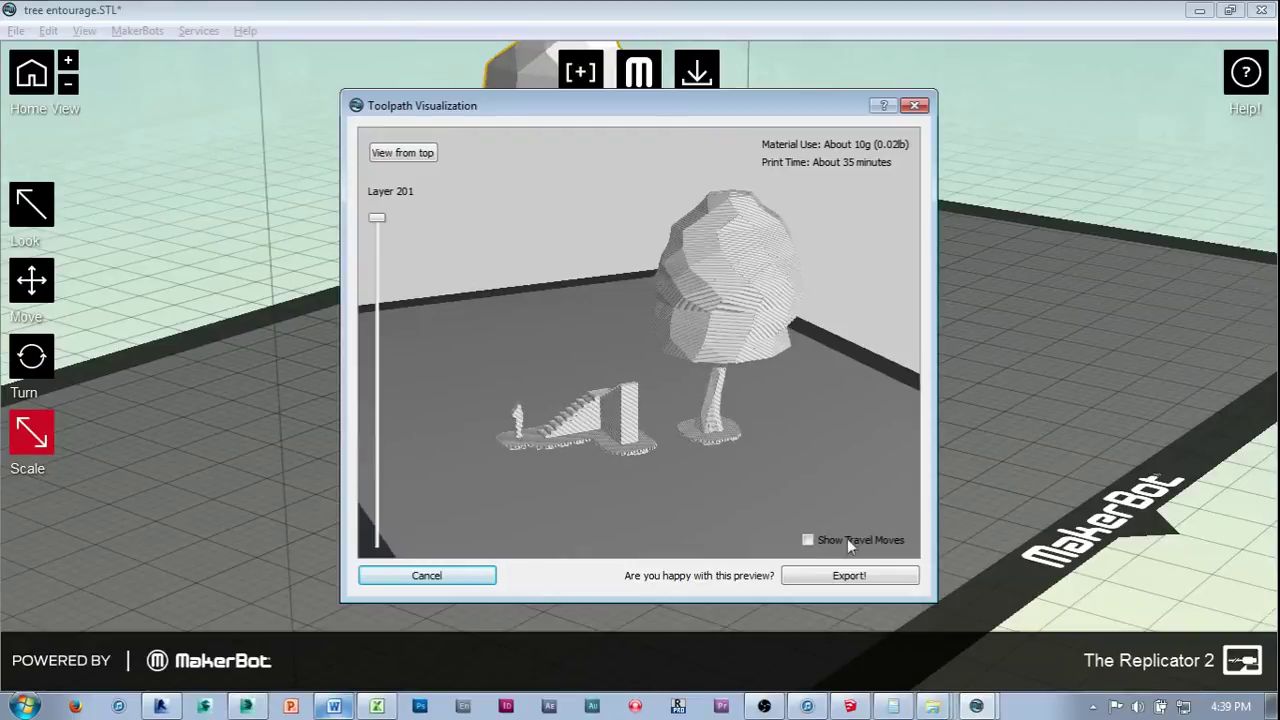
Accept the preview and export the print to the Desktop as an X3G file named "entourage".
click(848, 577)
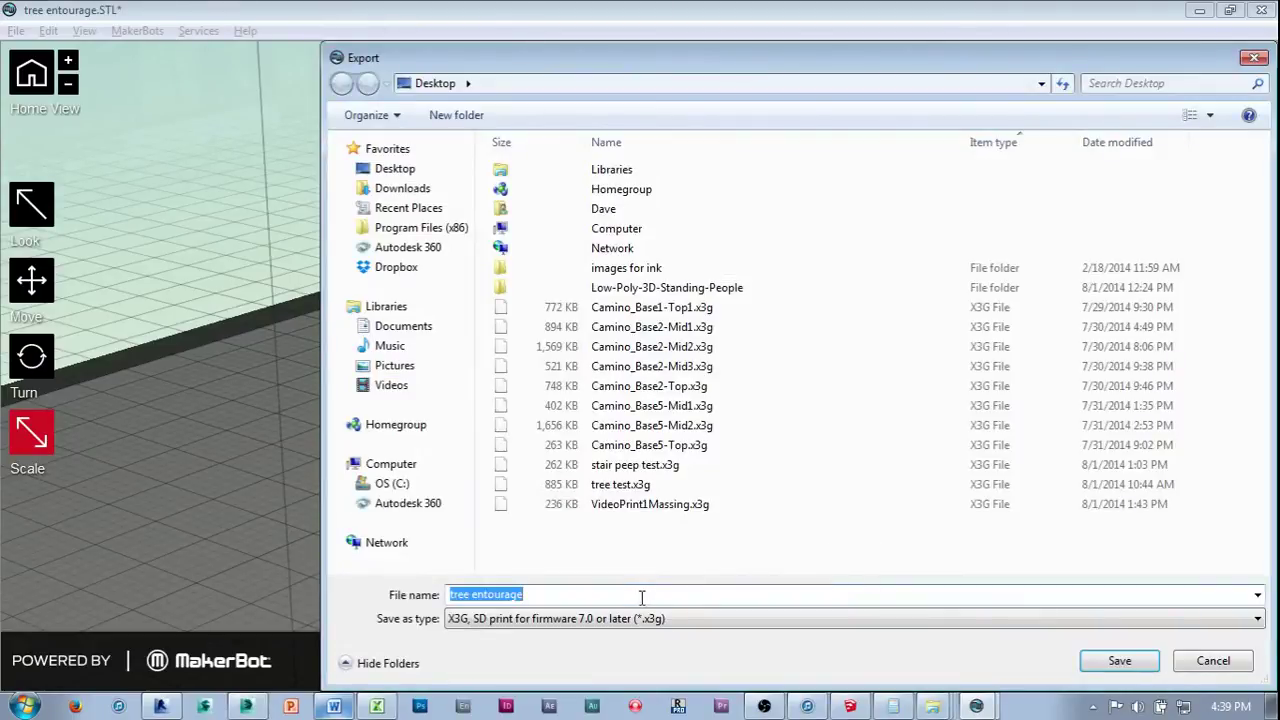
drag(472, 595, 398, 592)
key(BackSpace)
click(1002, 666)
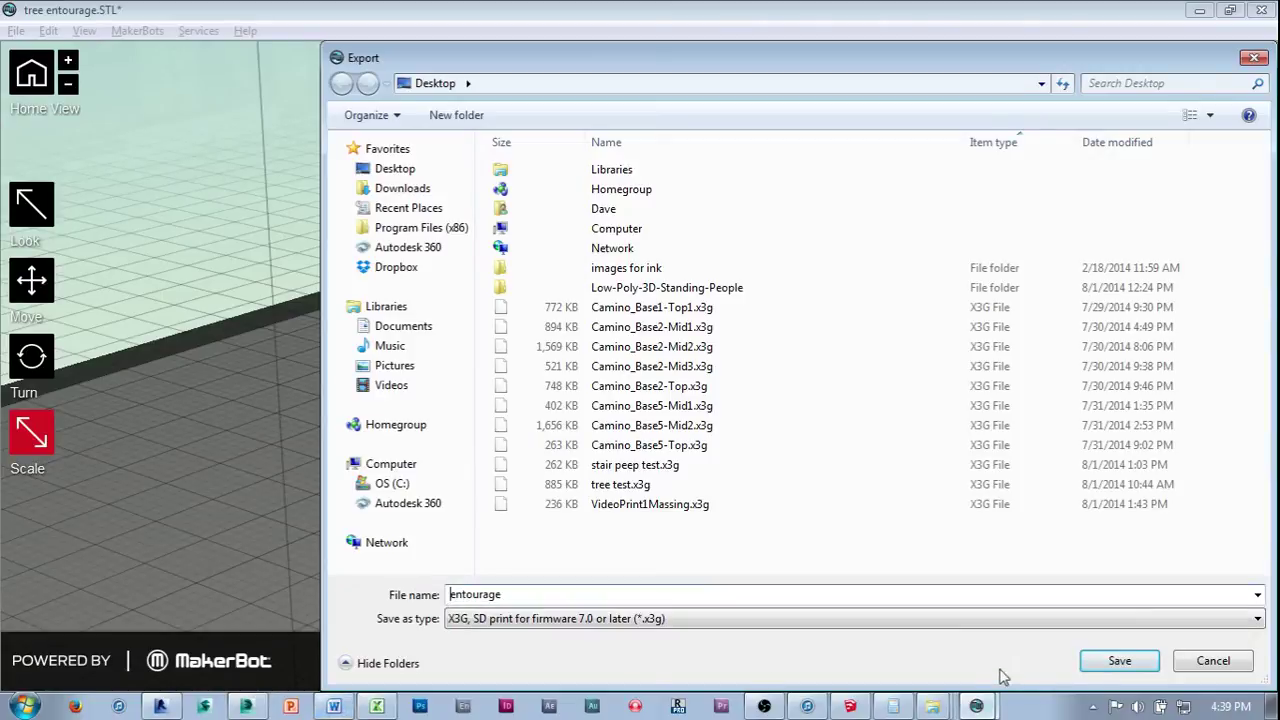
click(1110, 667)
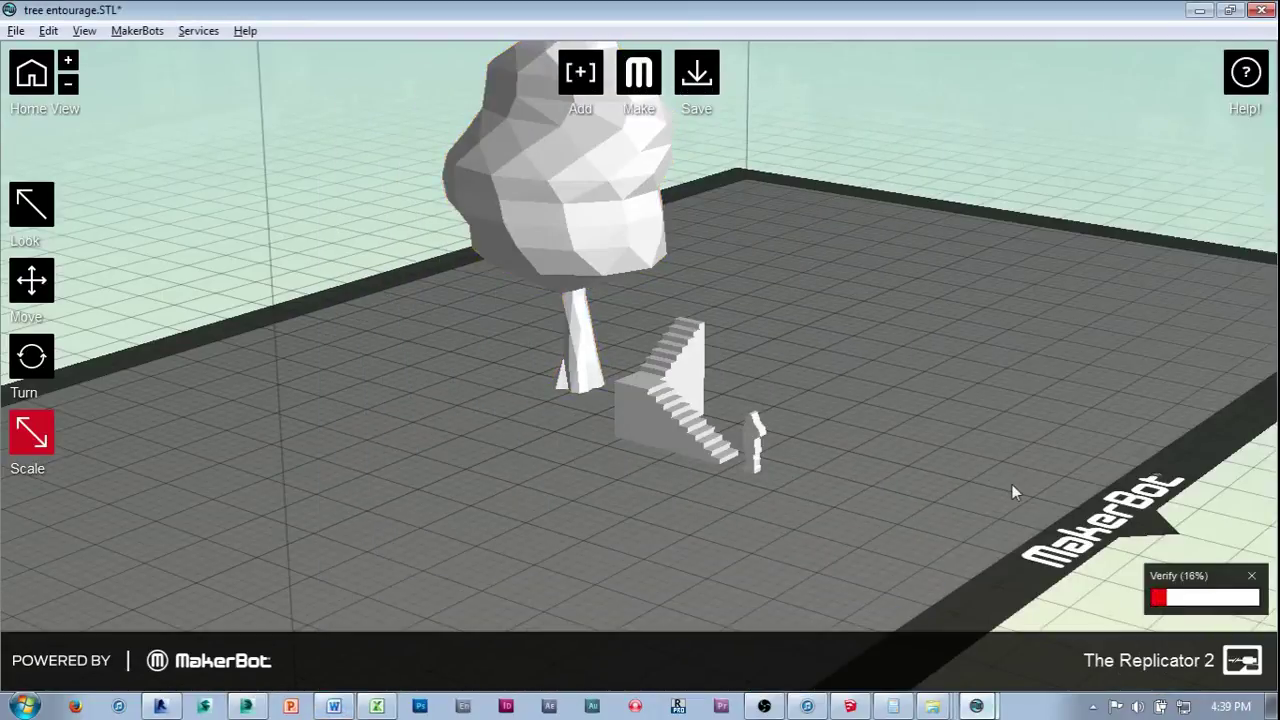